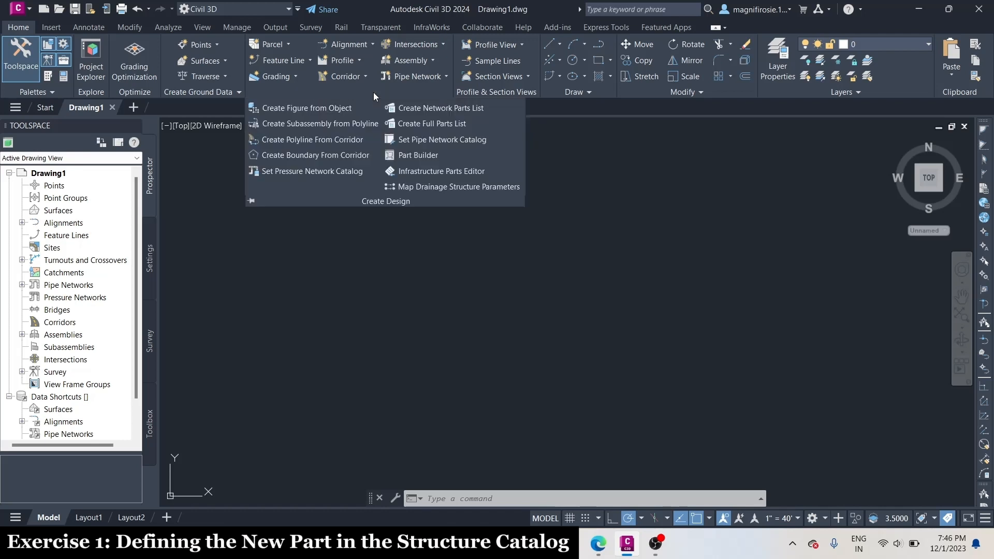
- Start a new parametric part in Part Builder under Junction Structures with Frames in the US Imperial Structure Catalog
{"action": "left_click", "coordinate": [429, 157]}
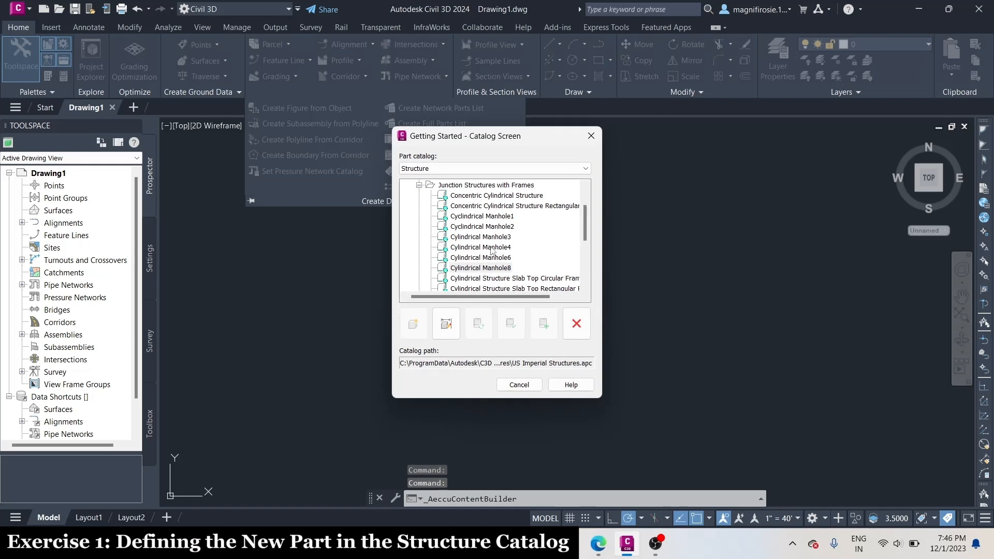
{"action": "left_click", "coordinate": [450, 170]}
{"action": "left_click", "coordinate": [450, 170]}
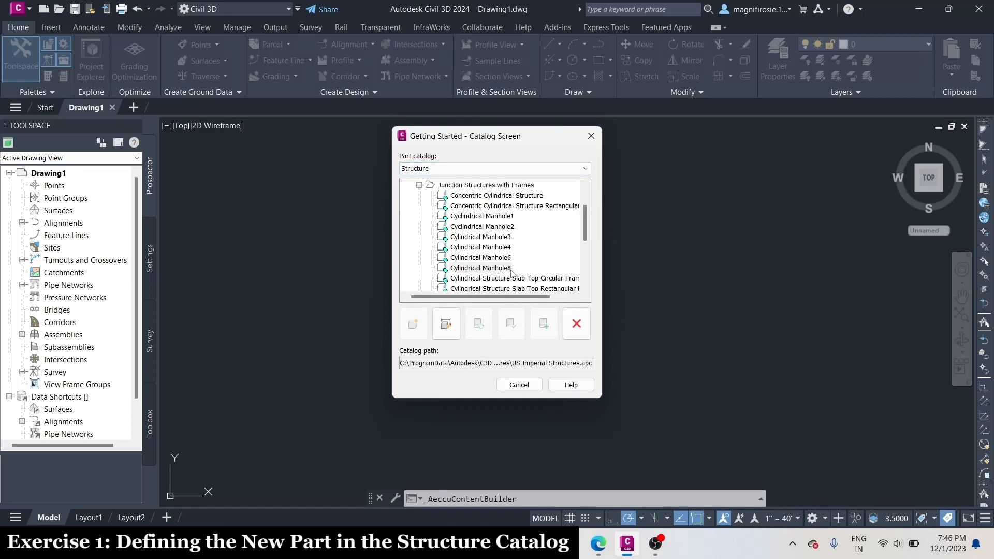
{"action": "left_click", "coordinate": [507, 187]}
{"action": "scroll", "coordinate": [505, 207], "scroll_direction": "up", "scroll_amount": 2}
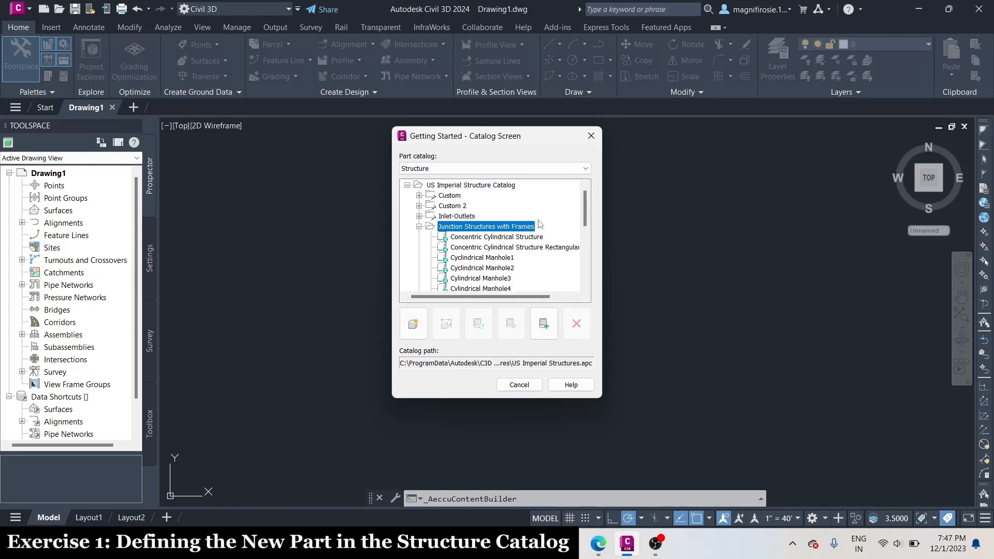
{"action": "left_click", "coordinate": [413, 324]}
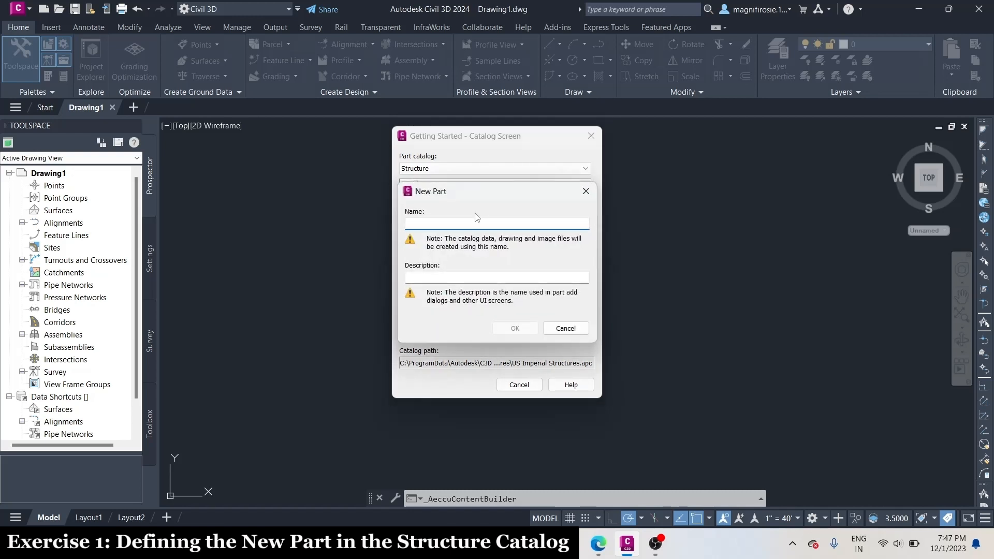
- Try to create the new part with the name and description Cylindrical Manhole8
{"action": "key", "text": "Caps_Lock"}
{"action": "type", "text": "Cylindri"}
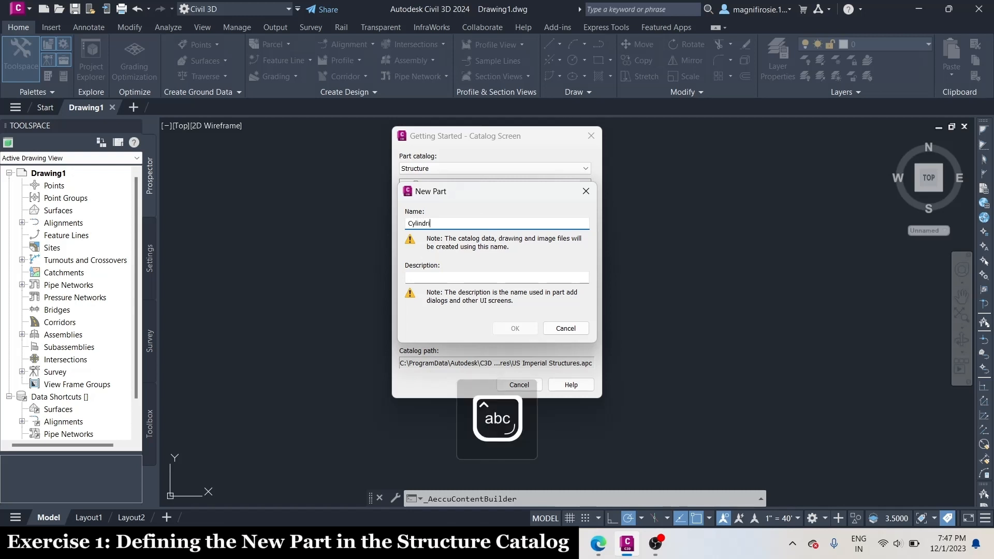
{"action": "type", "text": "cal"}
{"action": "key", "text": "Caps_Lock"}
{"action": "type", "text": "M"}
{"action": "key", "text": "Caps_Lock"}
{"action": "type", "text": "anhole8"}
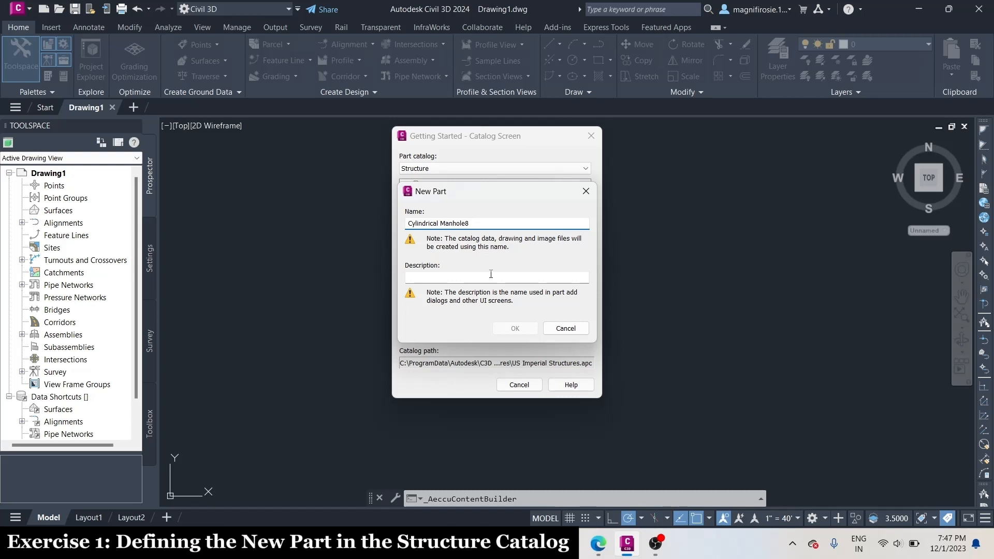
{"action": "left_click", "coordinate": [491, 277]}
{"action": "left_click", "coordinate": [516, 329]}
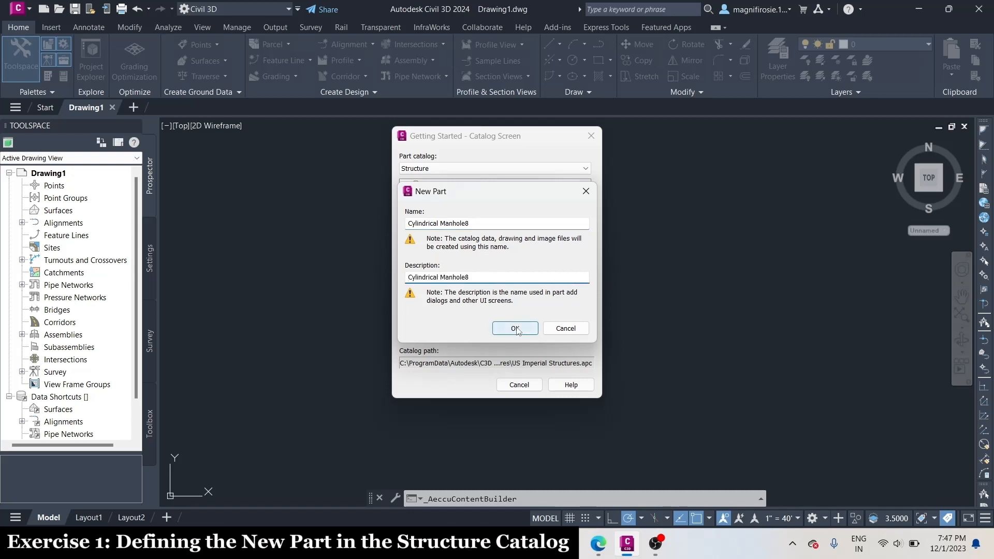
{"action": "left_click", "coordinate": [516, 329]}
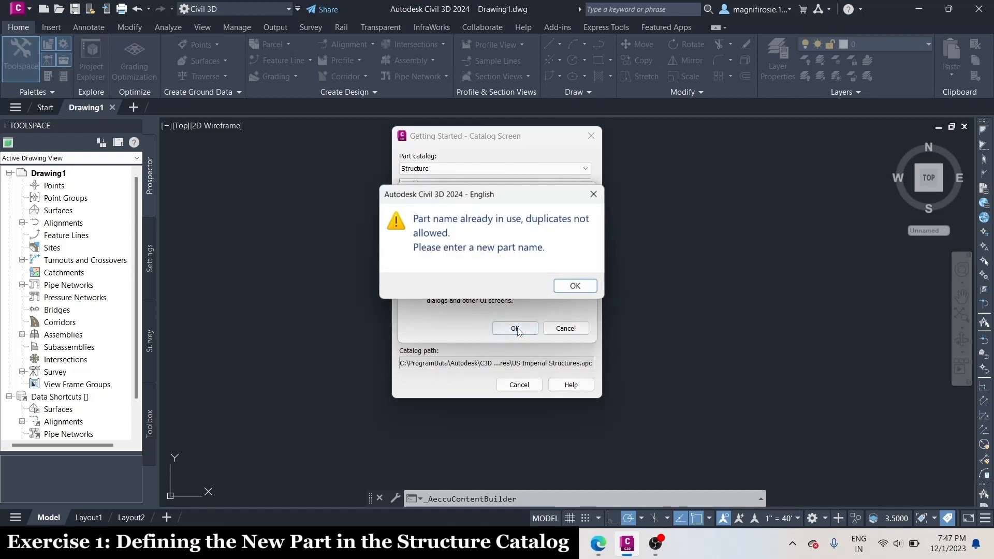
- Change the new part's name to Cylindrical Manhole10, clear the old description, and create the part
{"action": "left_click", "coordinate": [568, 288]}
{"action": "left_click", "coordinate": [523, 222]}
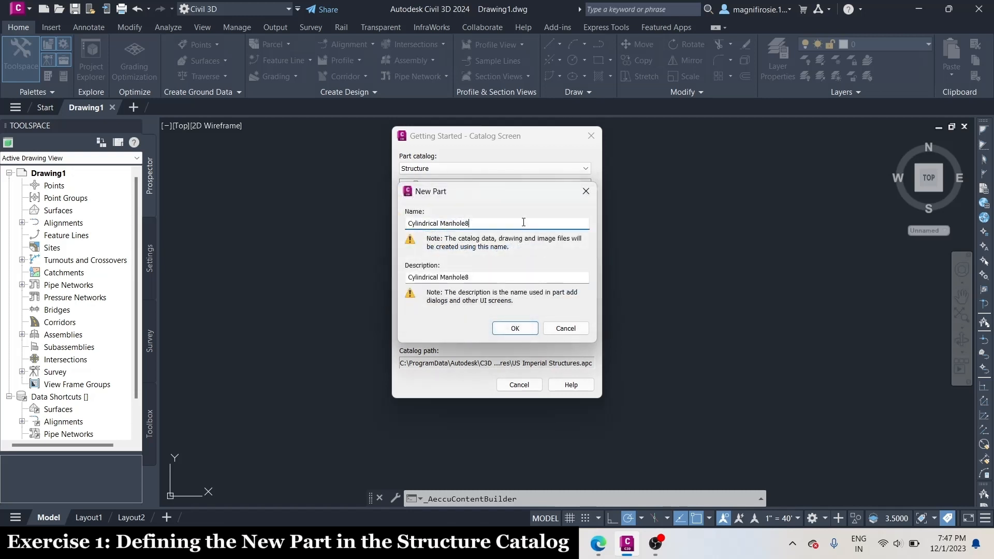
{"action": "type", "text": "10"}
{"action": "left_click", "coordinate": [499, 277]}
{"action": "key", "text": "BackSpace"}
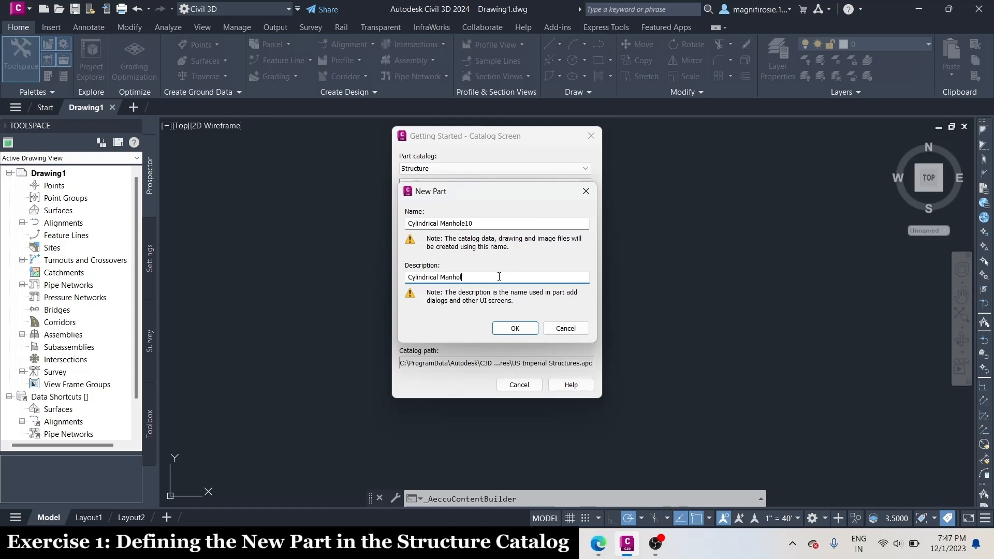
{"action": "key", "text": "BackSpace"}
{"action": "key", "text": "BackSpace"}
{"action": "key", "text": "BackSpace"}
{"action": "key", "text": "BackSpace"}
{"action": "key", "text": "BackSpace"}
{"action": "key", "text": "BackSpace"}
{"action": "key", "text": "BackSpace"}
{"action": "key", "text": "BackSpace"}
{"action": "key", "text": "BackSpace"}
{"action": "key", "text": "BackSpace"}
{"action": "key", "text": "BackSpace"}
{"action": "key", "text": "BackSpace"}
{"action": "key", "text": "BackSpace"}
{"action": "key", "text": "BackSpace"}
{"action": "key", "text": "BackSpace"}
{"action": "key", "text": "BackSpace"}
{"action": "key", "text": "BackSpace"}
{"action": "key", "text": "BackSpace"}
{"action": "left_click", "coordinate": [507, 224]}
{"action": "left_click", "coordinate": [489, 278]}
{"action": "left_click", "coordinate": [515, 328]}
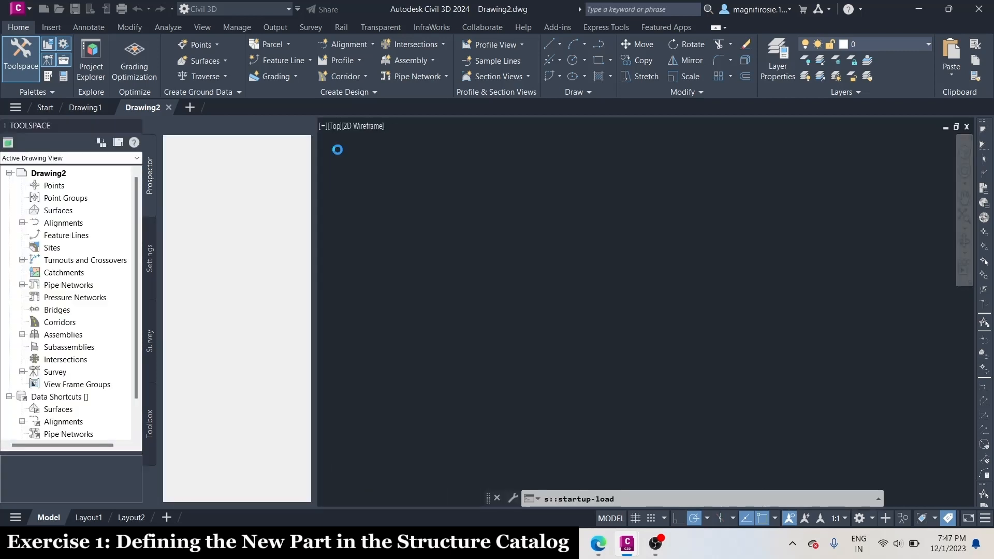
- In the part configuration, set the part type to Junction Structure and the bounded shape to Cylinder
{"action": "left_click", "coordinate": [183, 168]}
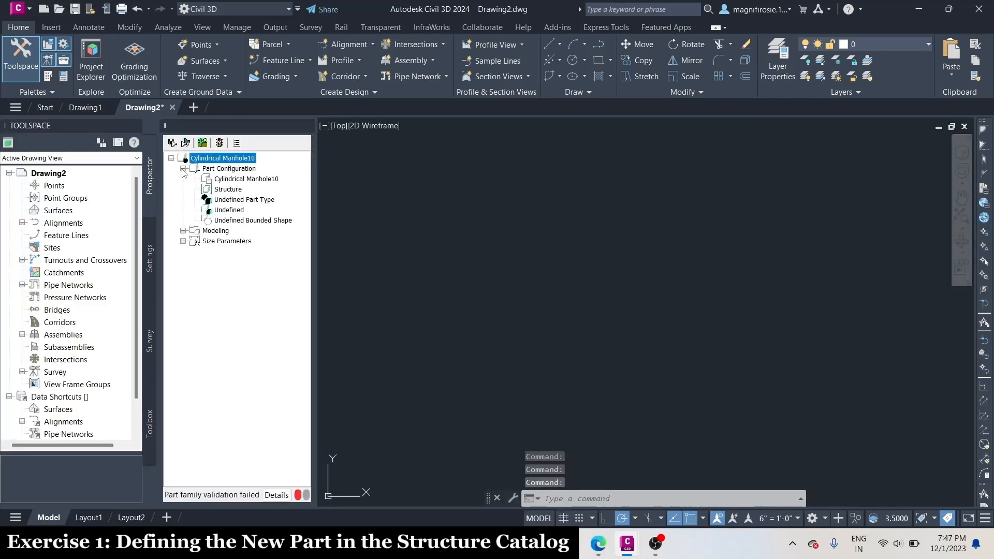
{"action": "left_click", "coordinate": [234, 200]}
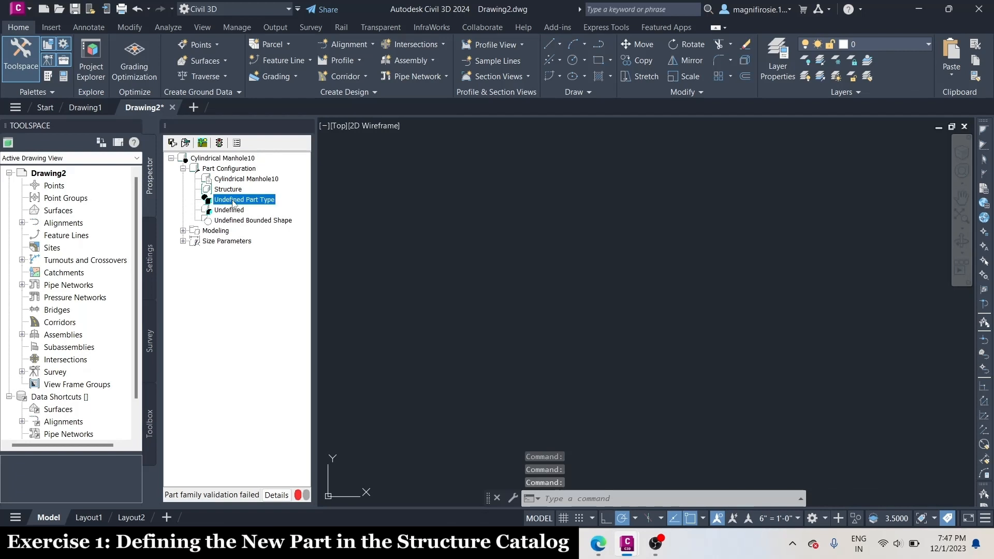
{"action": "left_click", "coordinate": [234, 199]}
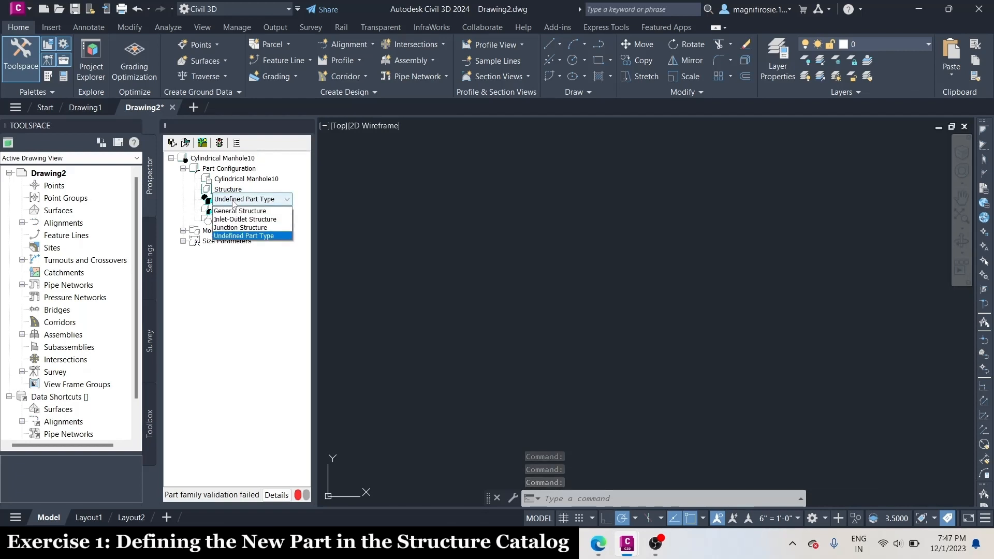
{"action": "left_click", "coordinate": [248, 228]}
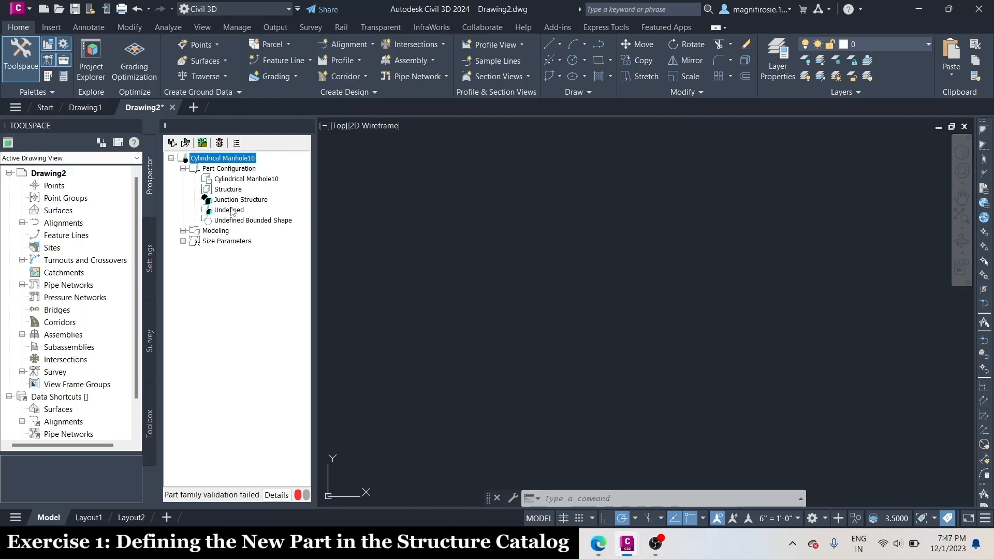
{"action": "left_click", "coordinate": [243, 222]}
{"action": "left_click", "coordinate": [243, 222]}
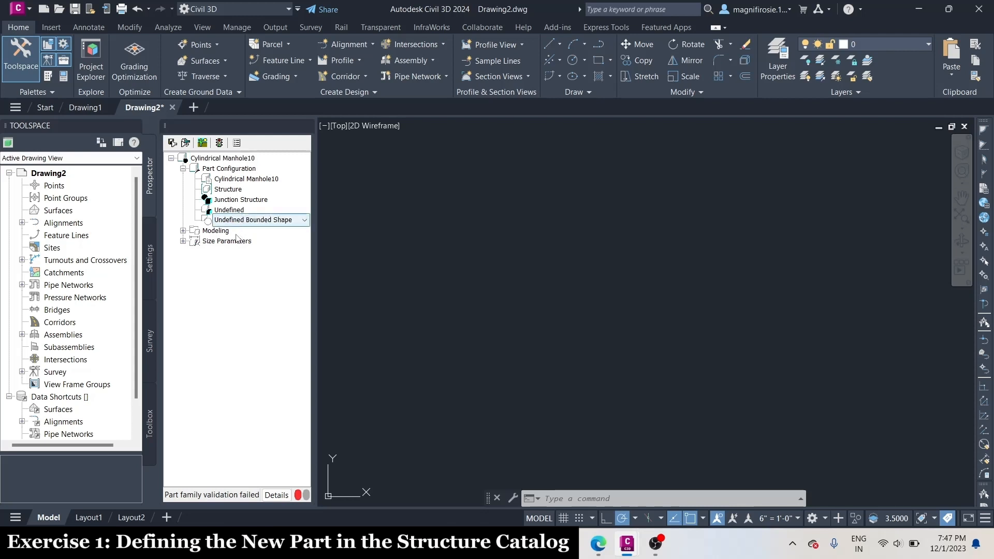
{"action": "left_click", "coordinate": [231, 241]}
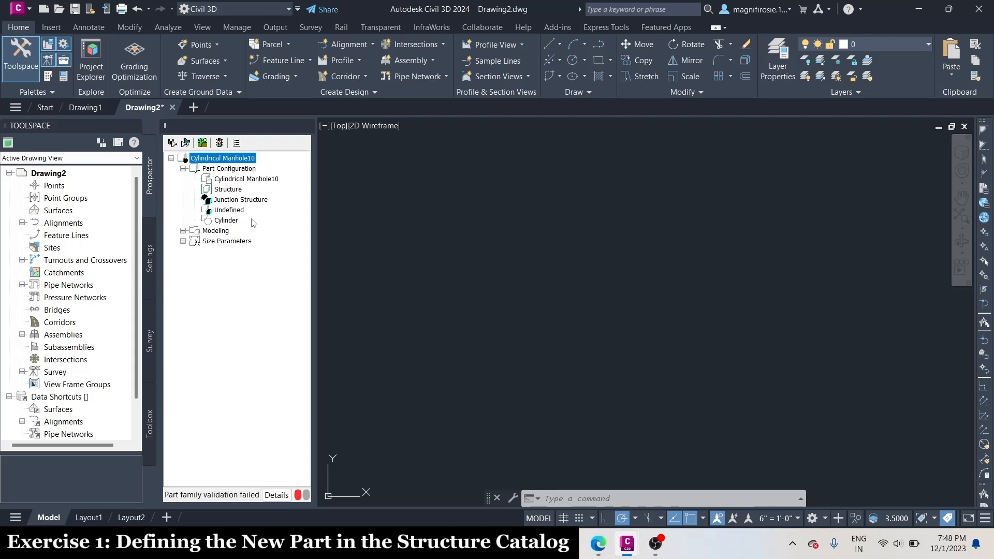
- Add a Top work plane to the part's modeling data, keeping the name Top Plane
{"action": "left_click", "coordinate": [183, 230]}
{"action": "left_click", "coordinate": [220, 231]}
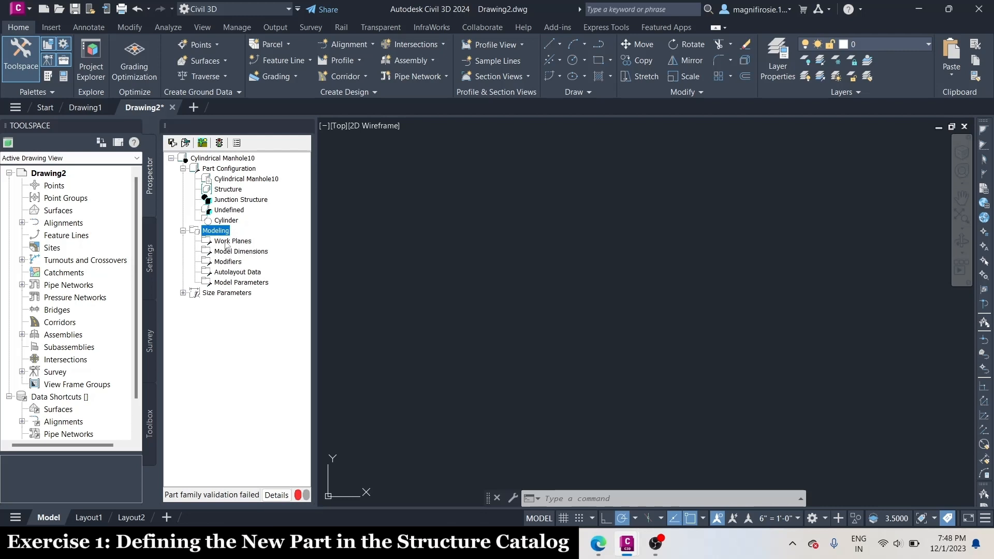
{"action": "right_click", "coordinate": [243, 241]}
{"action": "left_click", "coordinate": [256, 250]}
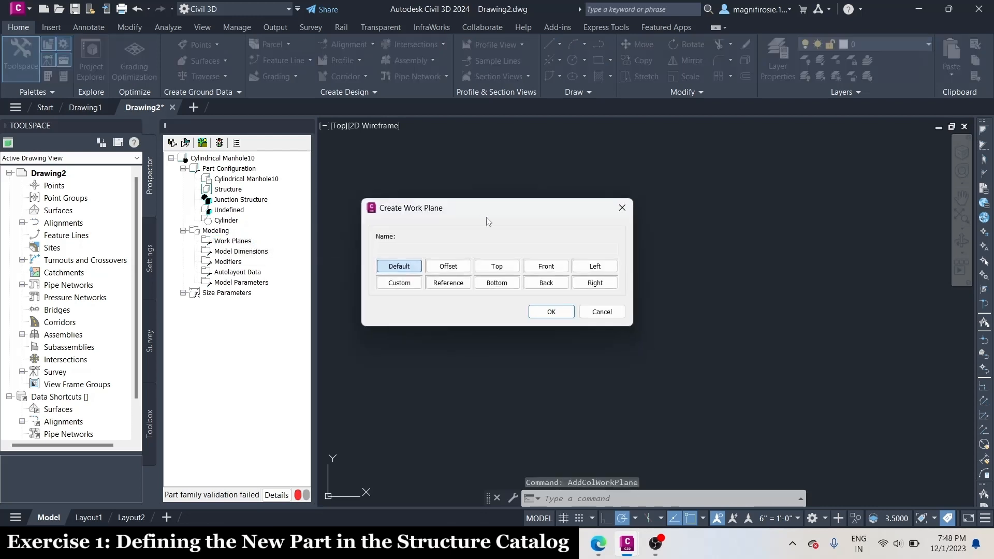
{"action": "left_click", "coordinate": [487, 266]}
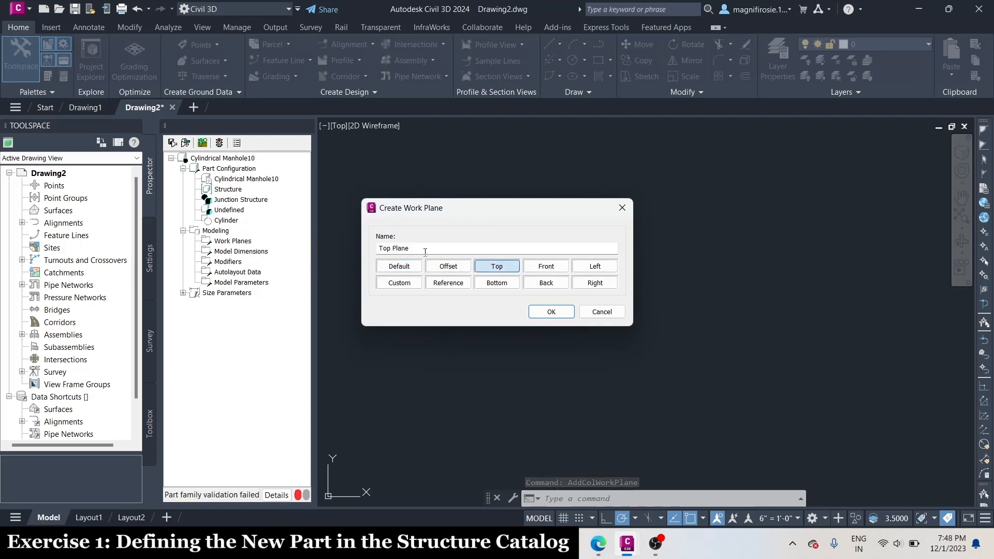
{"action": "left_click", "coordinate": [551, 312]}
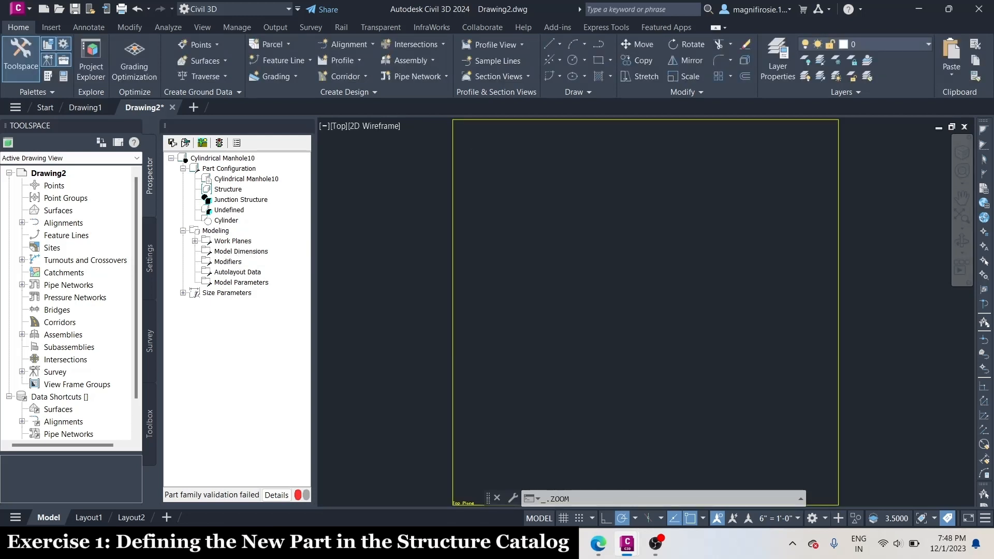
- Rename the Top Plane work plane to Rim and save the part family, allowing the part to be inserted
{"action": "scroll", "coordinate": [466, 207], "scroll_direction": "down", "scroll_amount": 3}
{"action": "scroll", "coordinate": [458, 430], "scroll_direction": "up", "scroll_amount": 5}
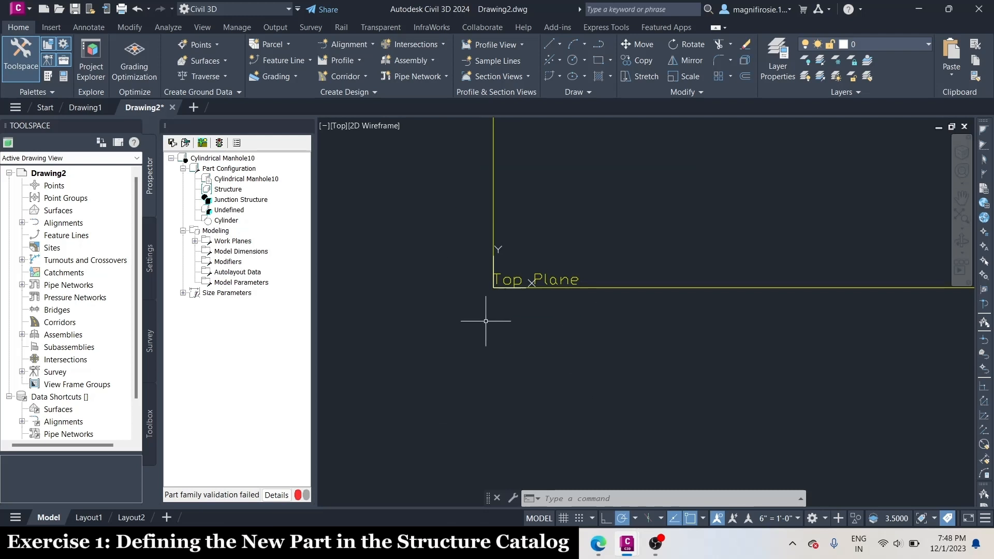
{"action": "scroll", "coordinate": [522, 440], "scroll_direction": "down", "scroll_amount": 5}
{"action": "scroll", "coordinate": [612, 255], "scroll_direction": "up", "scroll_amount": 3}
{"action": "scroll", "coordinate": [597, 313], "scroll_direction": "down", "scroll_amount": 2}
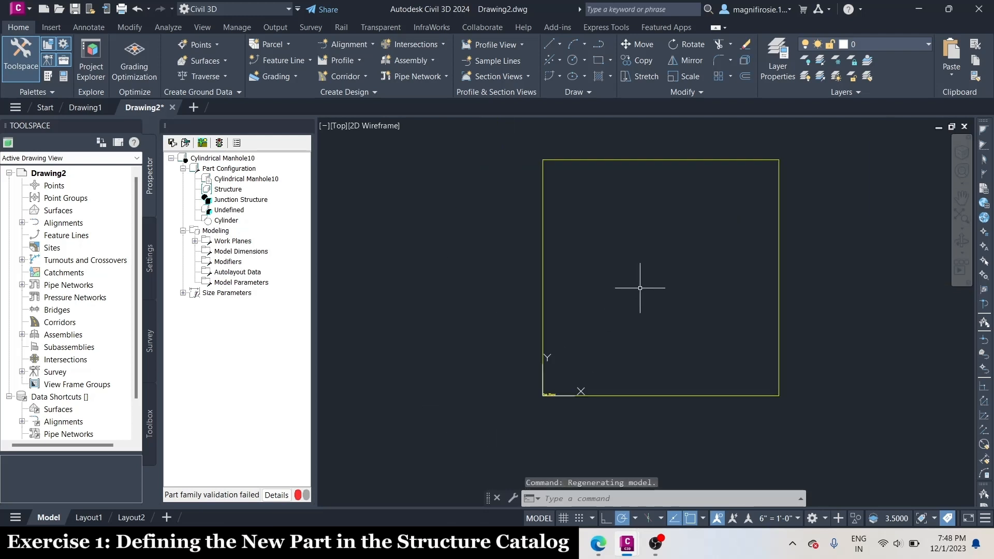
{"action": "left_click", "coordinate": [195, 241]}
{"action": "left_click", "coordinate": [248, 252]}
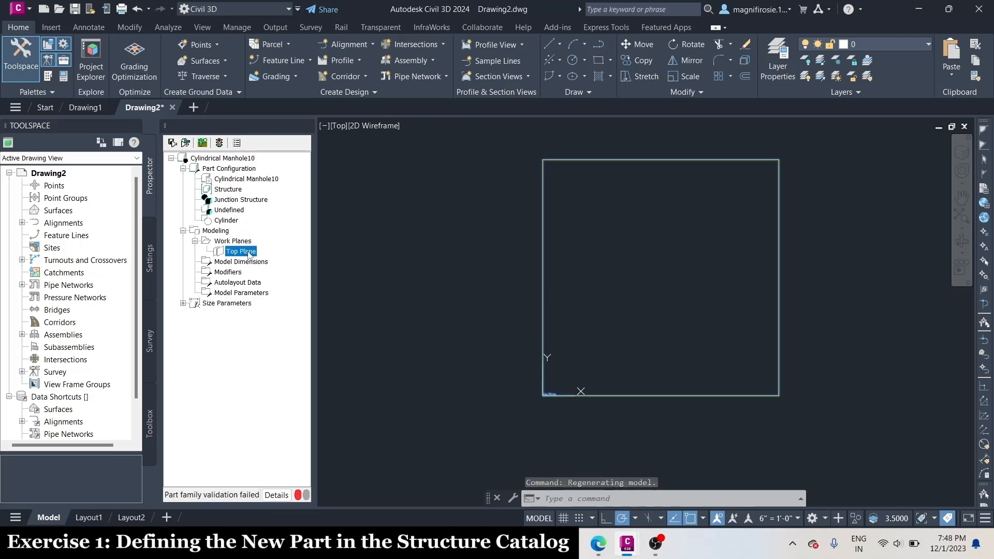
{"action": "right_click", "coordinate": [249, 253]}
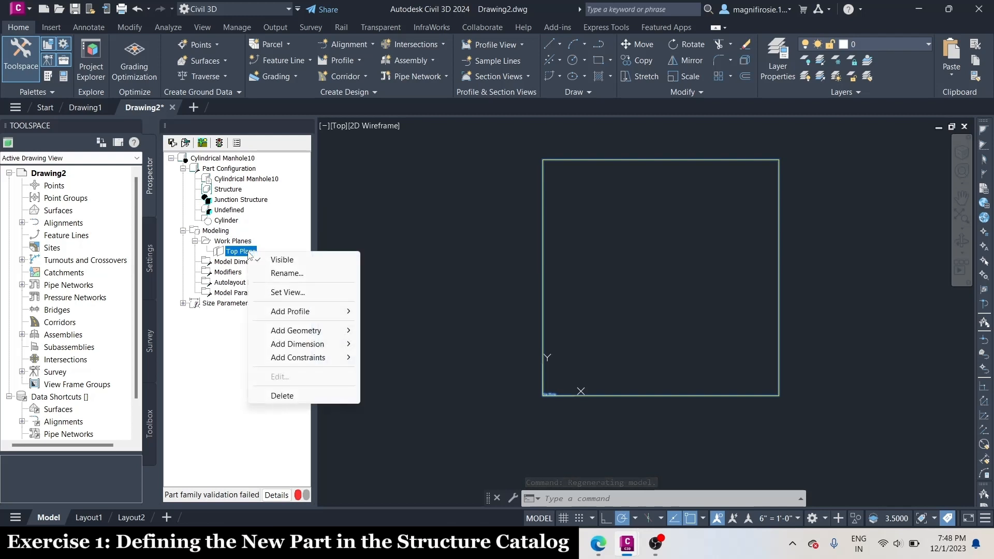
{"action": "left_click", "coordinate": [288, 274]}
{"action": "type", "text": "R"}
{"action": "key", "text": "Caps_Lock"}
{"action": "type", "text": "im"}
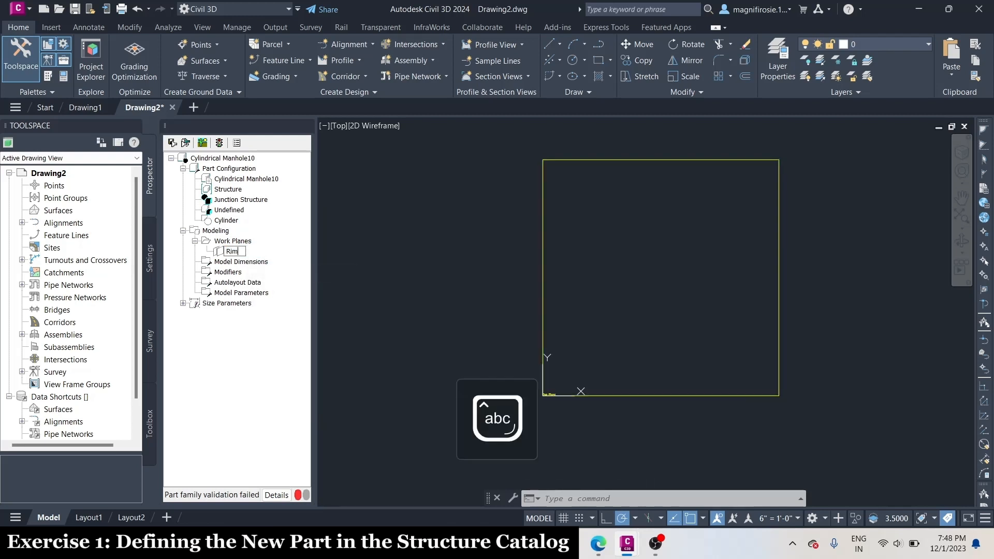
{"action": "key", "text": "Return"}
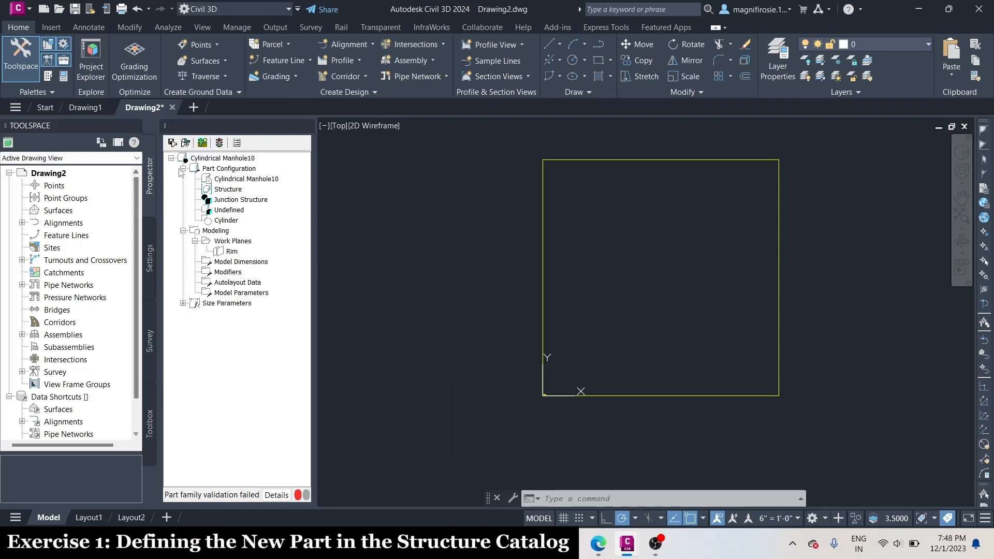
{"action": "left_click", "coordinate": [173, 144]}
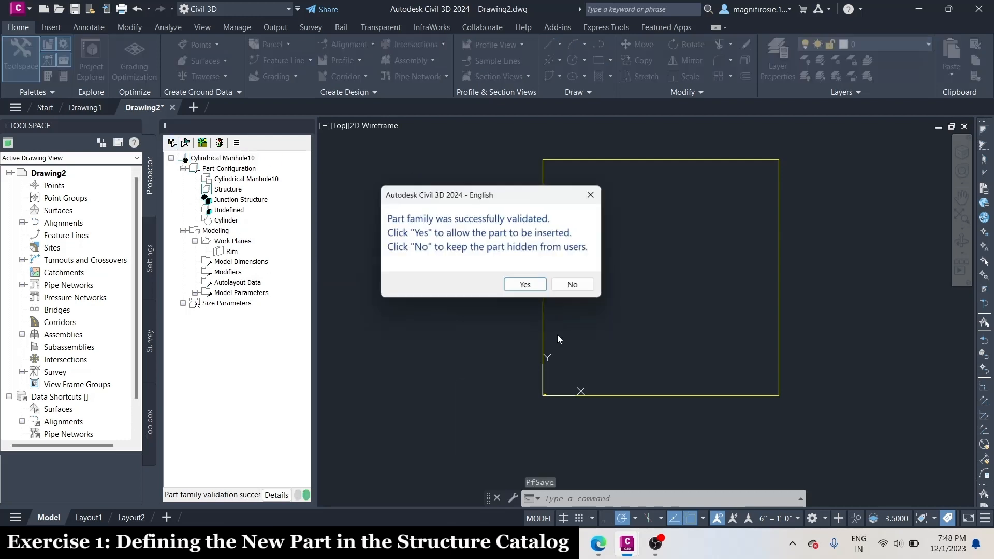
{"action": "left_click", "coordinate": [515, 285]}
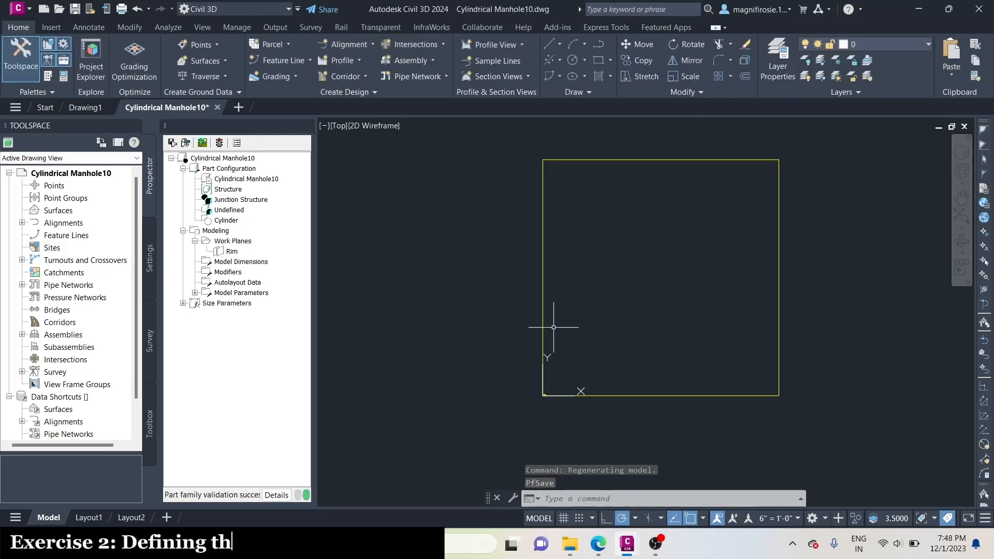
- Switch the model to the Front view so the Rim work plane is seen edge-on
{"action": "left_click", "coordinate": [205, 27]}
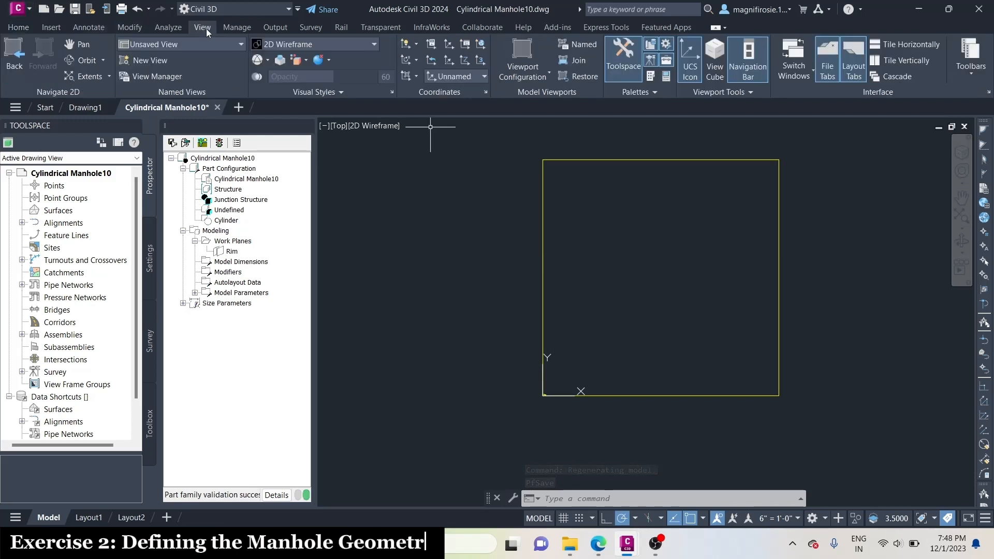
{"action": "left_click", "coordinate": [197, 44]}
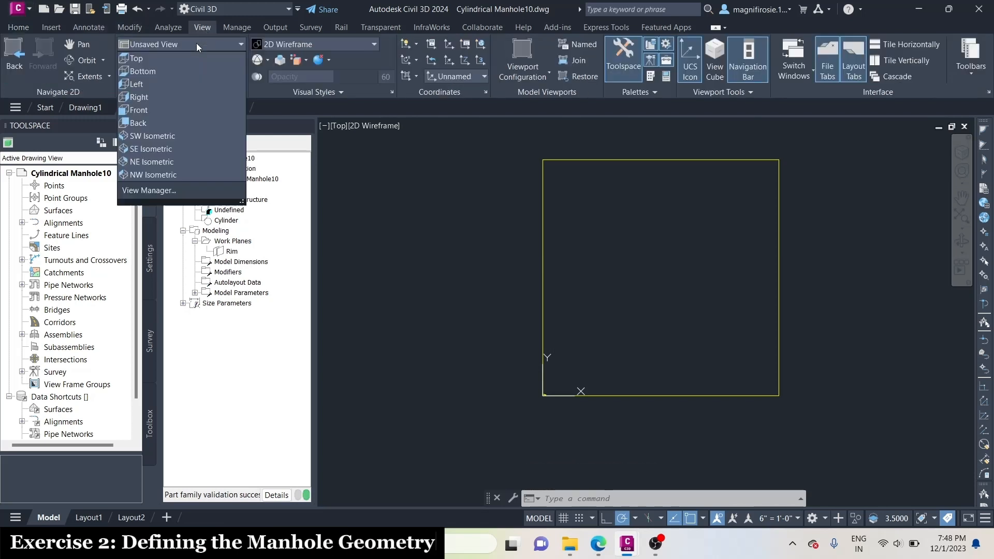
{"action": "left_click", "coordinate": [163, 111]}
{"action": "scroll", "coordinate": [580, 298], "scroll_direction": "down", "scroll_amount": 2}
{"action": "scroll", "coordinate": [572, 355], "scroll_direction": "up", "scroll_amount": 1}
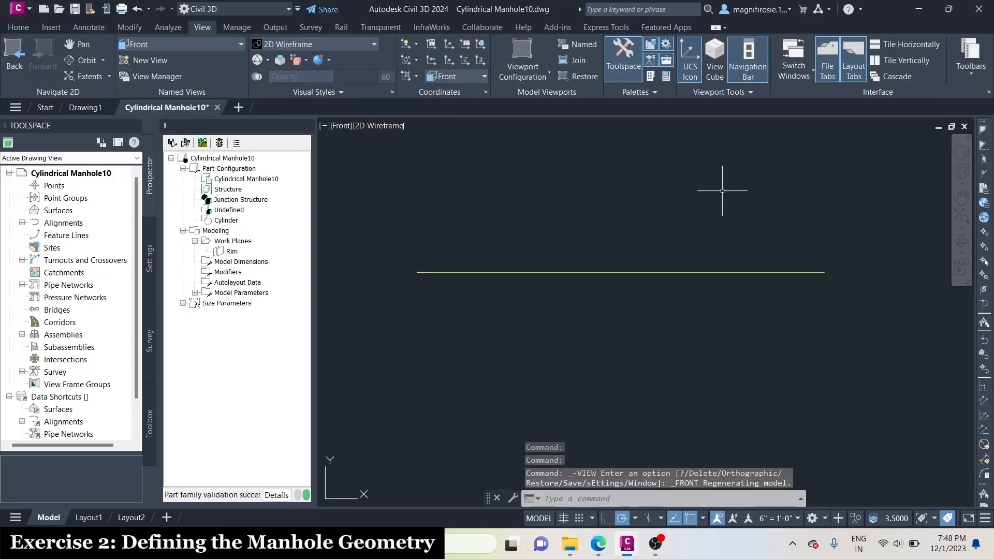
{"action": "scroll", "coordinate": [721, 191], "scroll_direction": "down", "scroll_amount": 3}
{"action": "scroll", "coordinate": [730, 220], "scroll_direction": "up", "scroll_amount": 2}
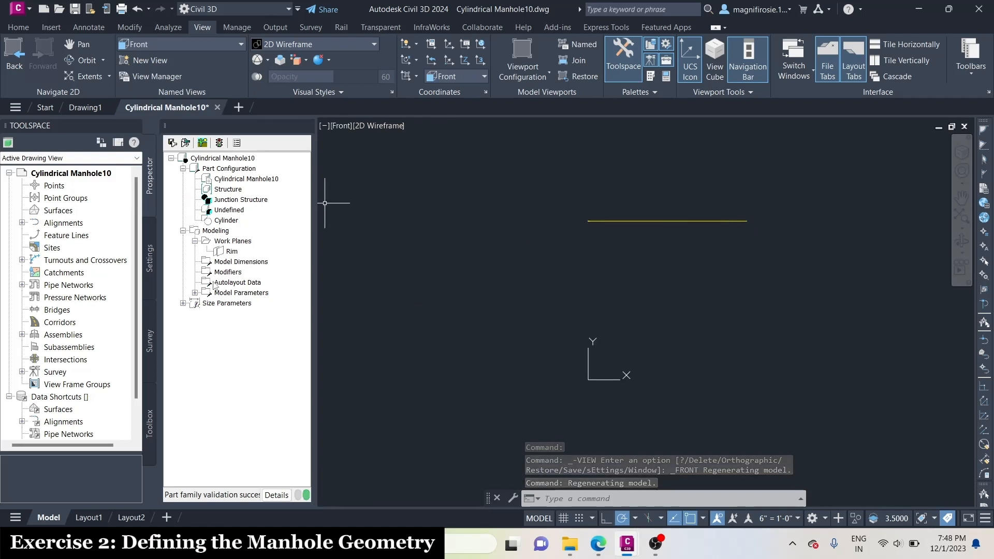
- Start a new Offset work plane in the part's modeling data and name it Top of Riser 1
{"action": "left_click", "coordinate": [227, 241]}
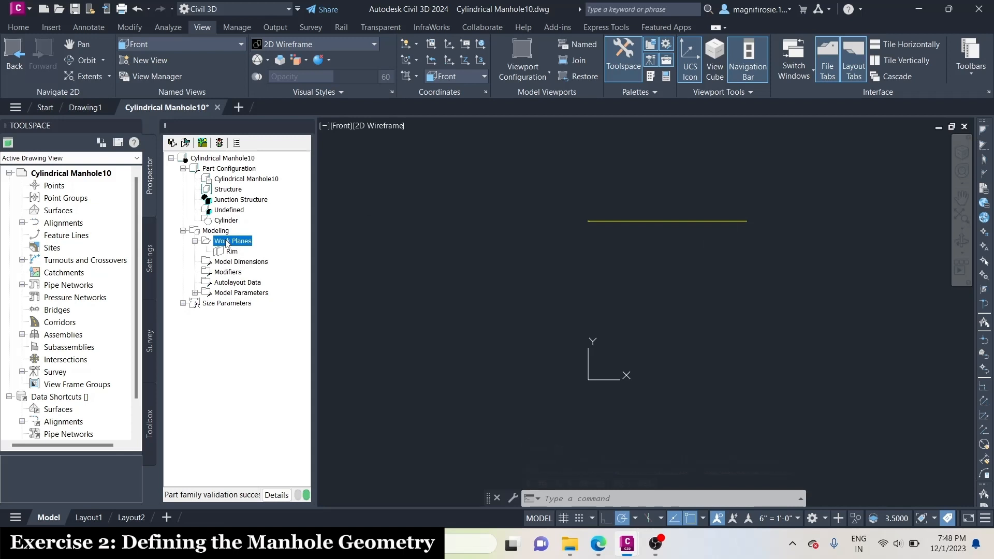
{"action": "right_click", "coordinate": [226, 241]}
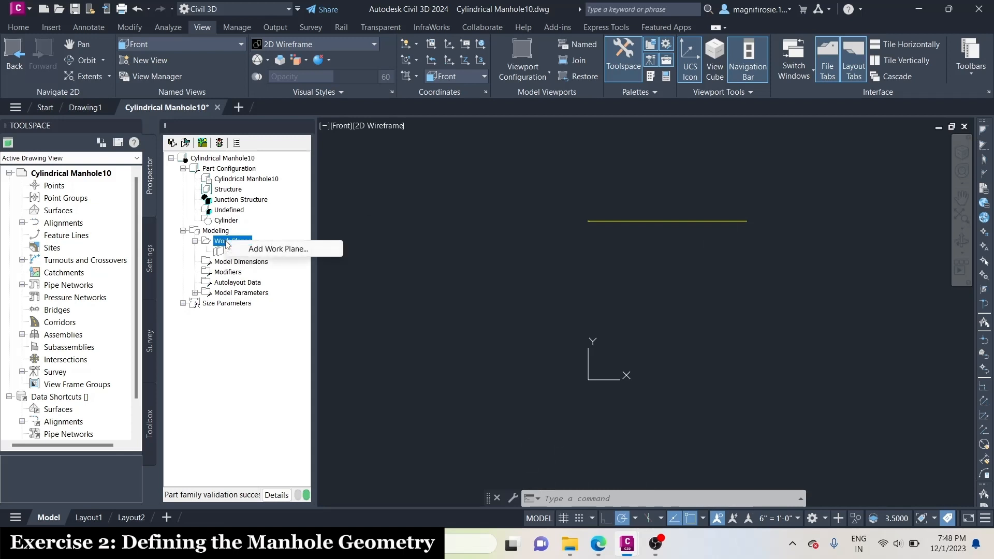
{"action": "left_click", "coordinate": [264, 255]}
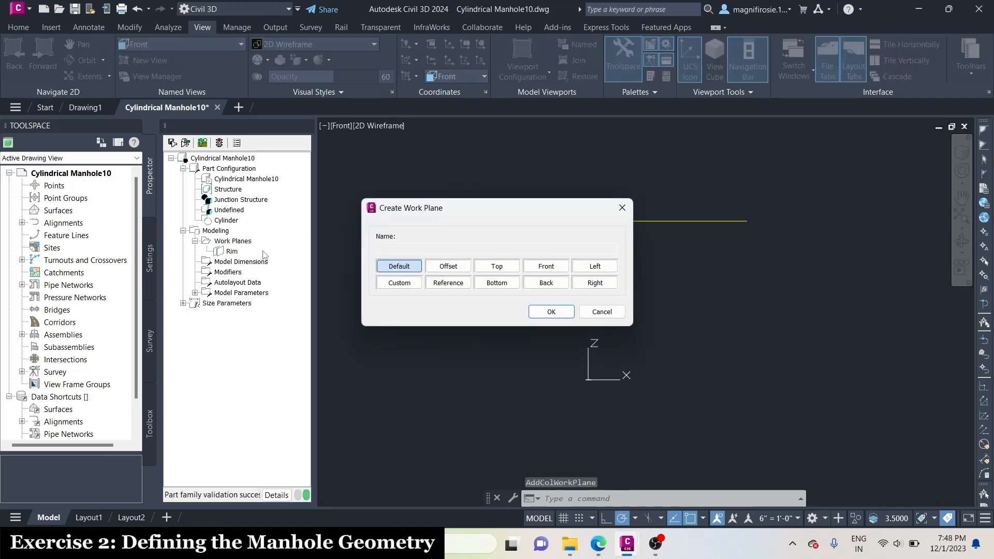
{"action": "left_click", "coordinate": [458, 252]}
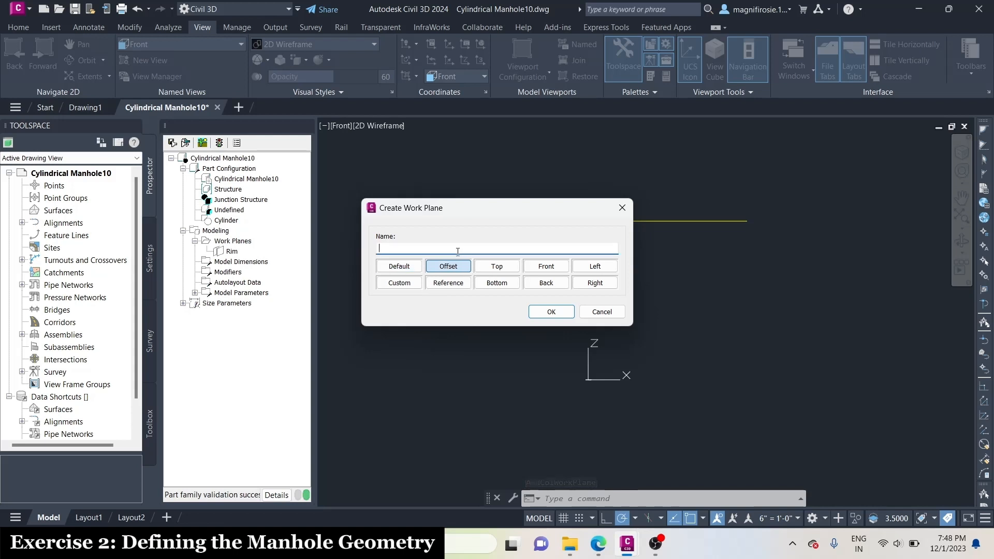
{"action": "type", "text": "Top of "}
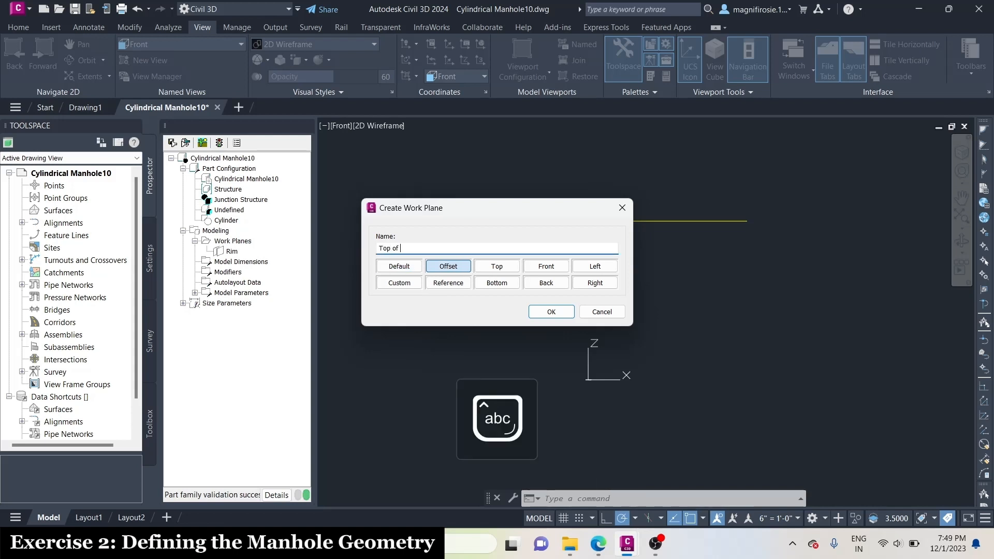
{"action": "type", "text": "Riser 1"}
{"action": "left_click", "coordinate": [531, 310]}
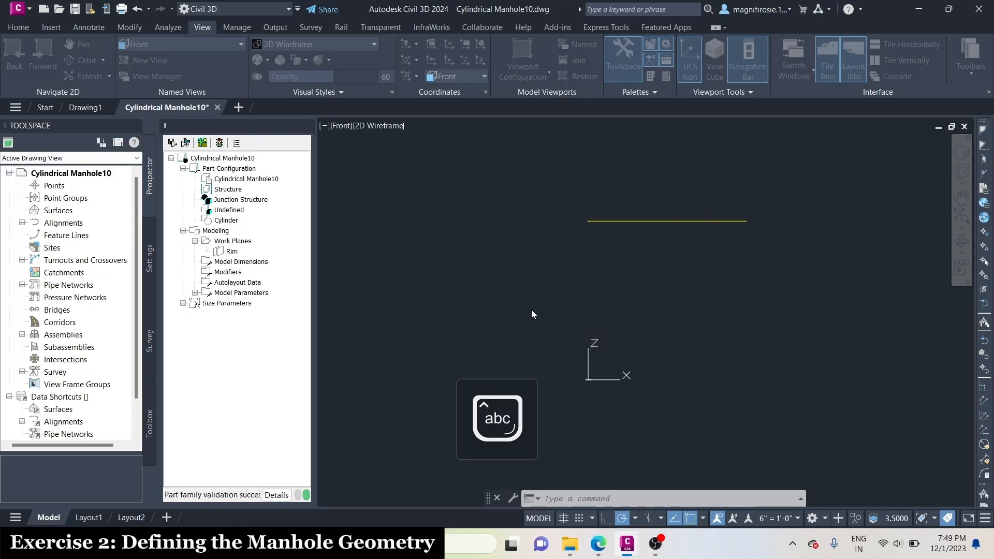
- Place the Top of Riser 1 plane below the Rim reference plane at an offset of 12
{"action": "scroll", "coordinate": [531, 310], "scroll_direction": "up", "scroll_amount": 2}
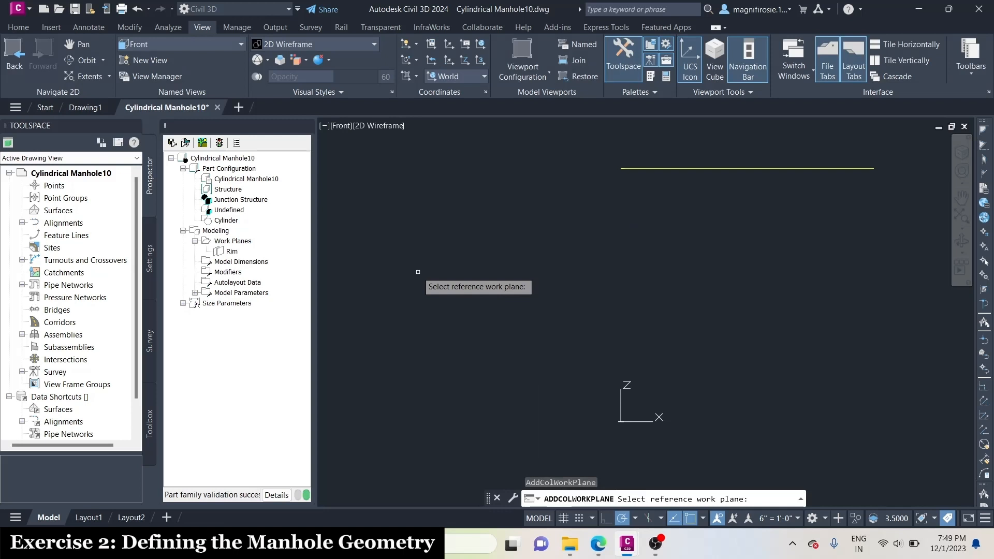
{"action": "left_click", "coordinate": [736, 167]}
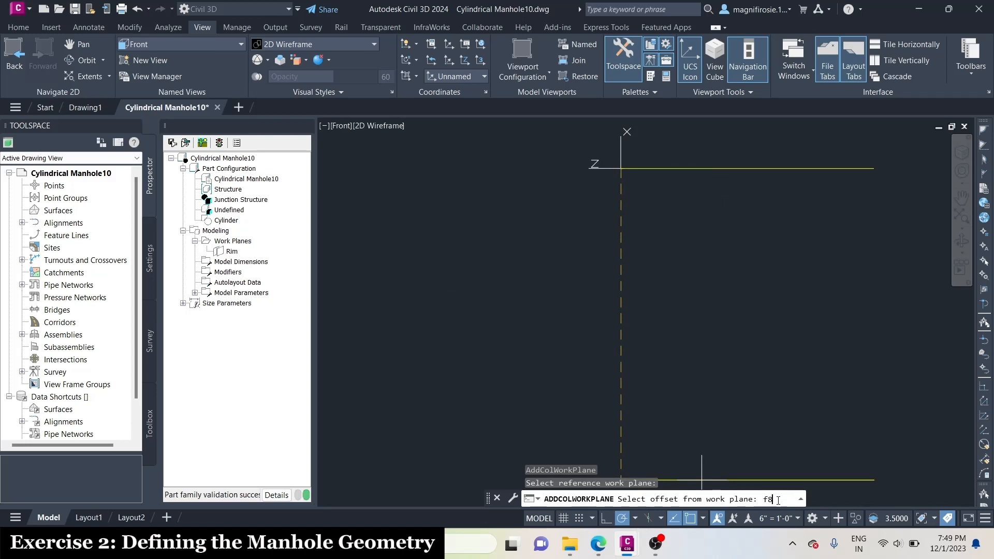
{"action": "type", "text": "f8"}
{"action": "key", "text": "Return"}
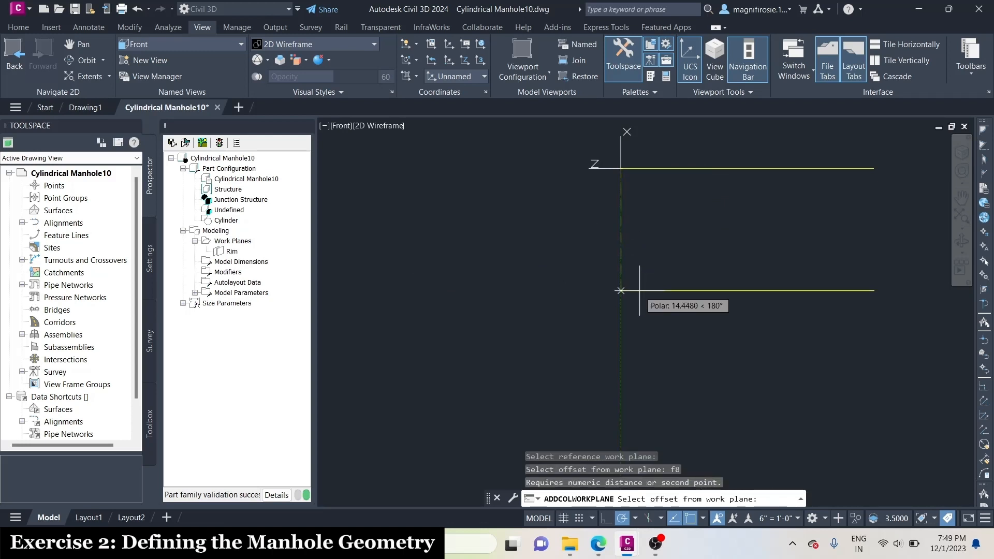
{"action": "type", "text": "12"}
{"action": "key", "text": "Return"}
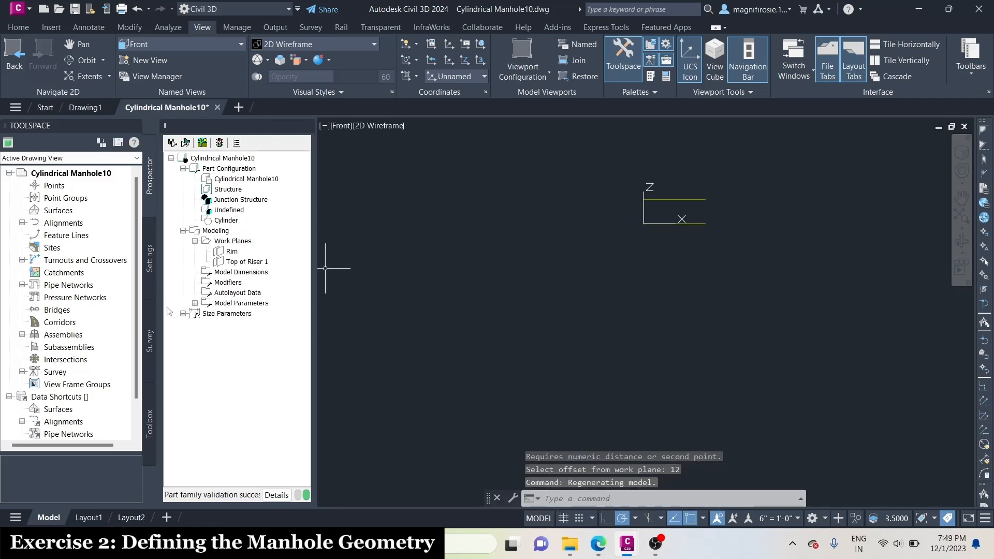
- Add an Offset work plane named Top of Cone, 12 below the Top of Riser 1 plane
{"action": "right_click", "coordinate": [241, 242]}
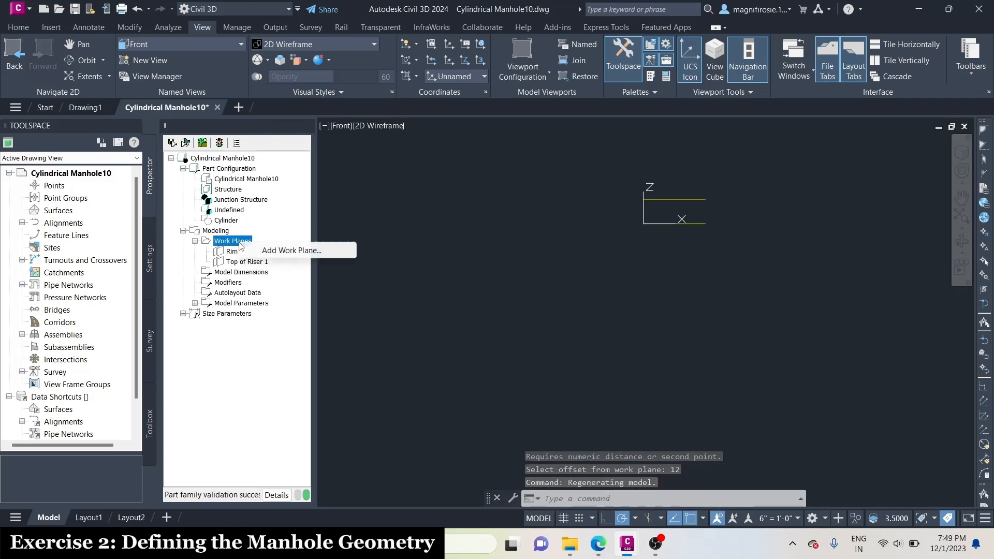
{"action": "left_click", "coordinate": [277, 251]}
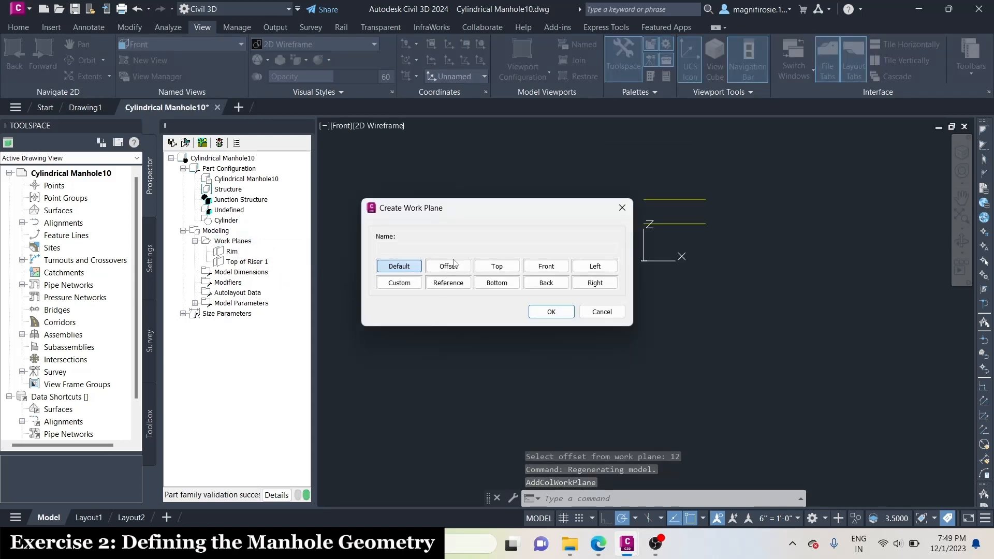
{"action": "left_click", "coordinate": [454, 263]}
{"action": "type", "text": "T"}
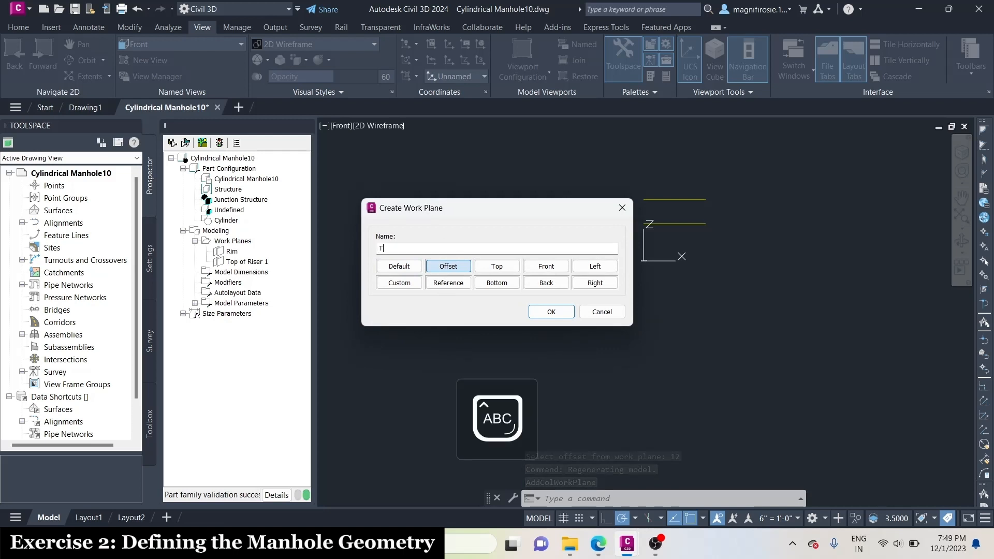
{"action": "type", "text": "op of Cone"}
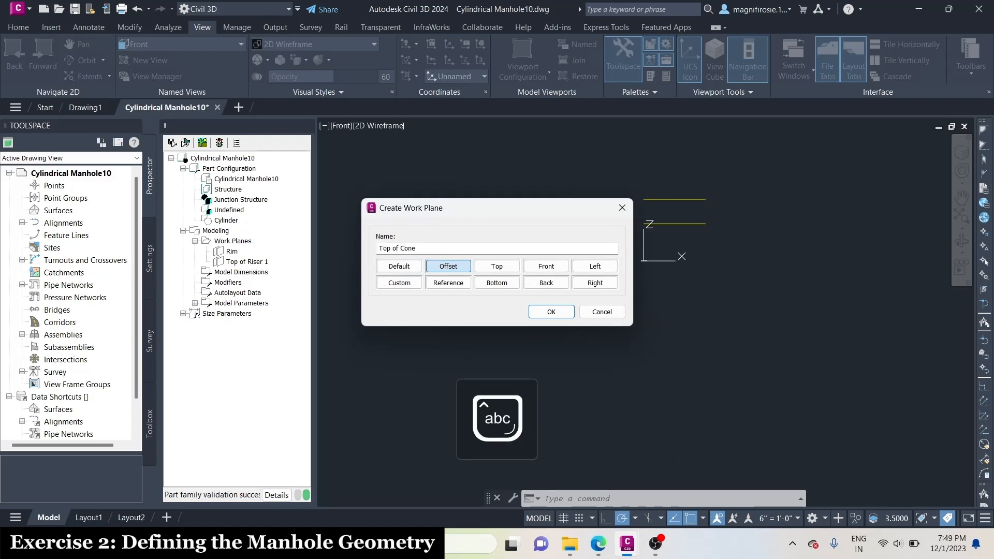
{"action": "left_click", "coordinate": [551, 312]}
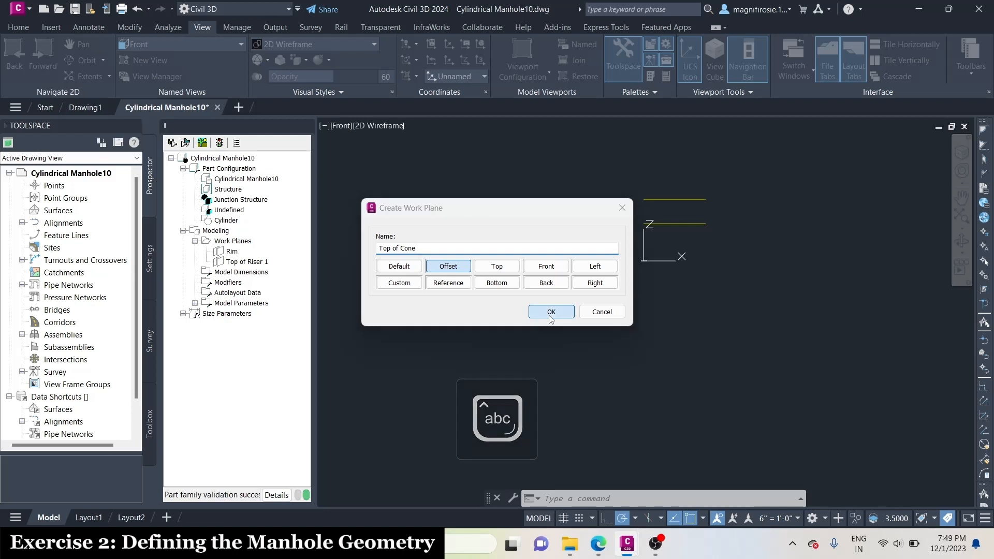
{"action": "left_click", "coordinate": [668, 224]}
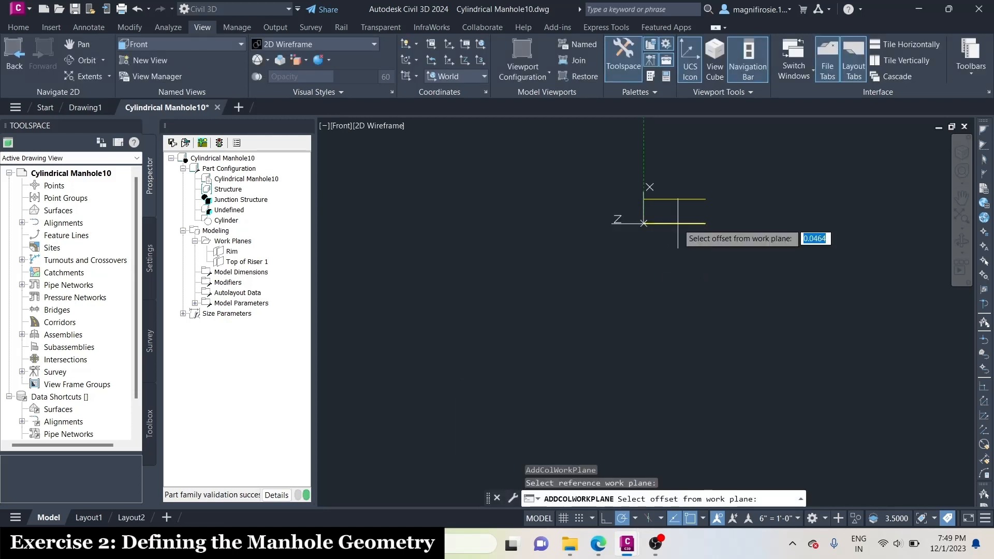
{"action": "left_click", "coordinate": [644, 295]}
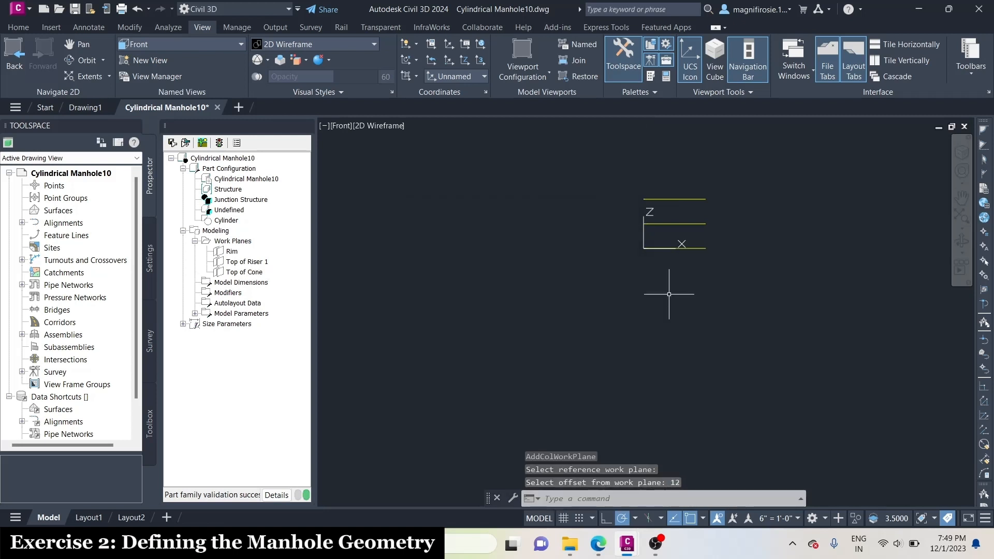
- Start another Offset work plane in the modeling data and name it Top of Riser 2
{"action": "left_click", "coordinate": [233, 242]}
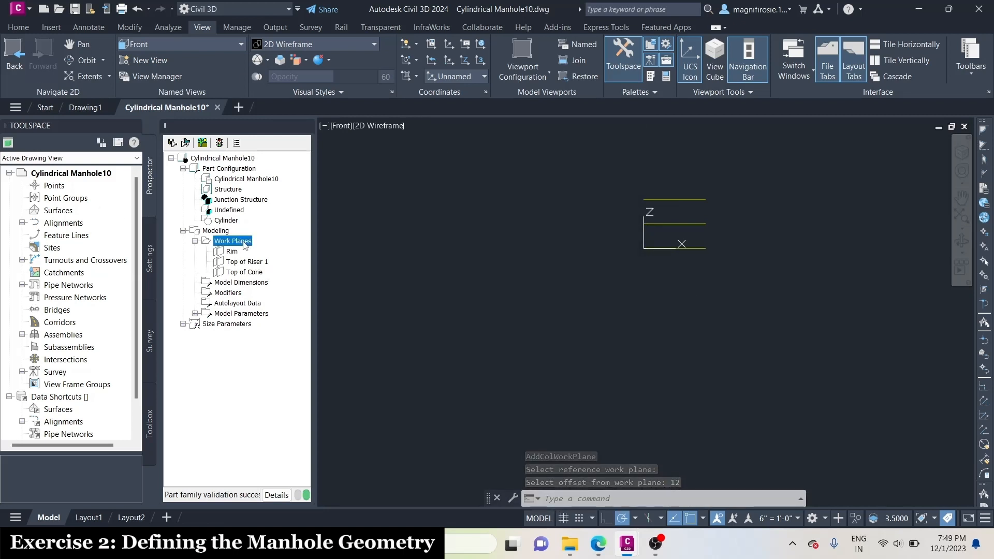
{"action": "right_click", "coordinate": [250, 245]}
{"action": "left_click", "coordinate": [293, 253]}
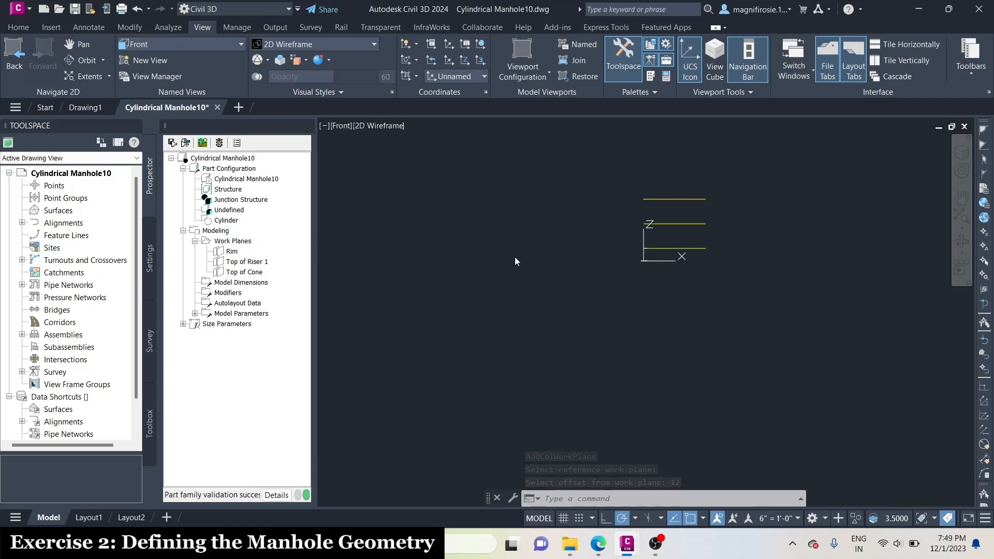
{"action": "left_click", "coordinate": [449, 266]}
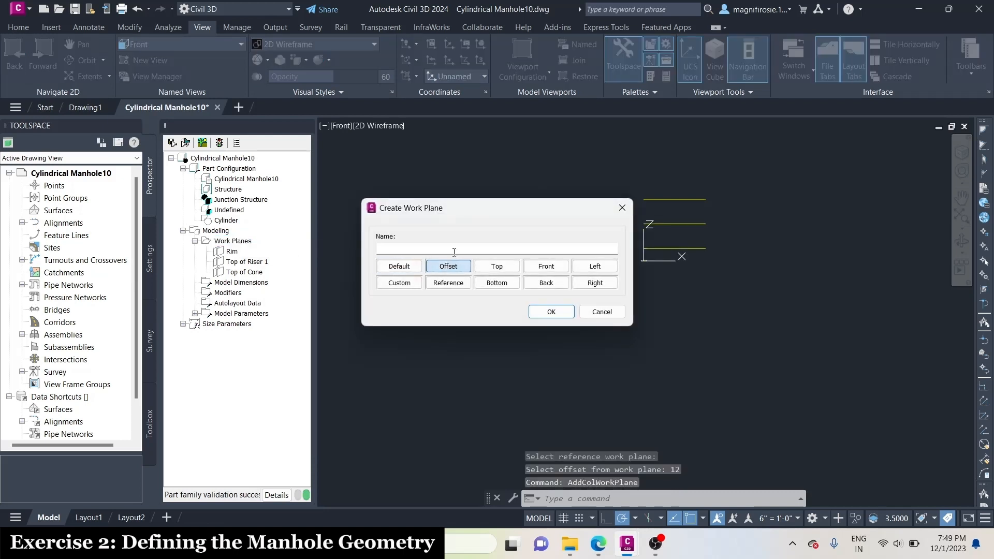
{"action": "left_click", "coordinate": [454, 252]}
{"action": "type", "text": "Top of R"}
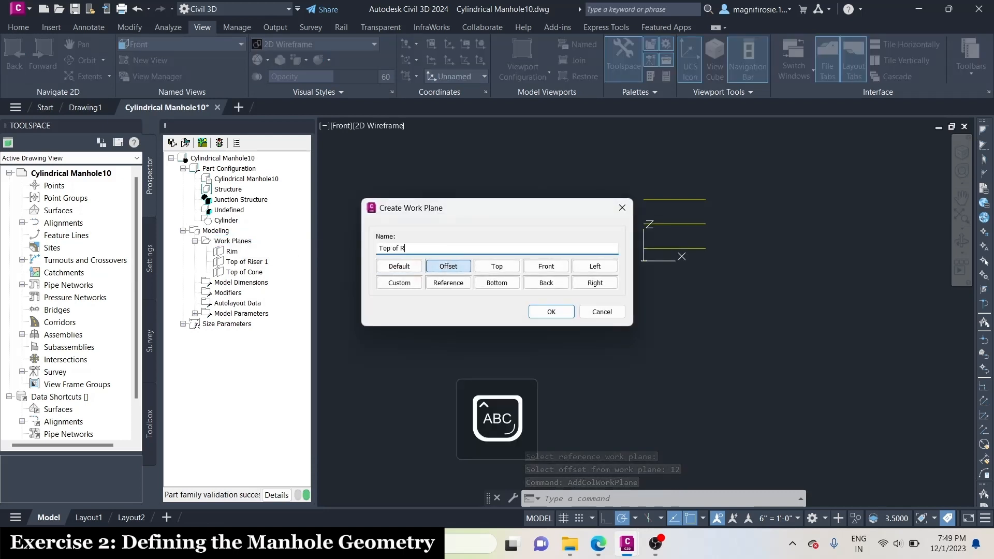
{"action": "key", "text": "Caps_Lock"}
{"action": "type", "text": "iser 2"}
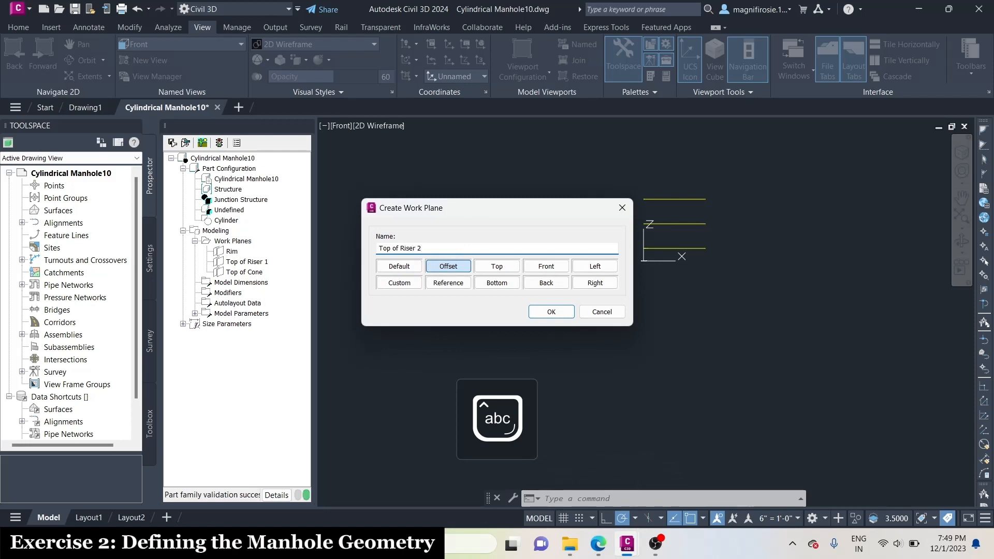
{"action": "key", "text": "Return"}
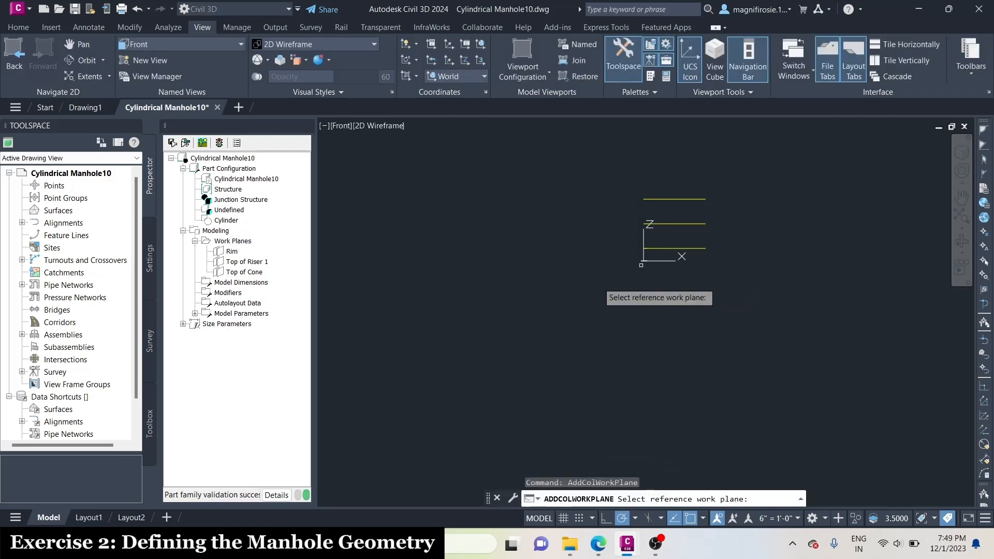
- Place the Top of Riser 2 plane below the Top of Cone reference plane at an offset of 24
{"action": "left_click", "coordinate": [665, 249]}
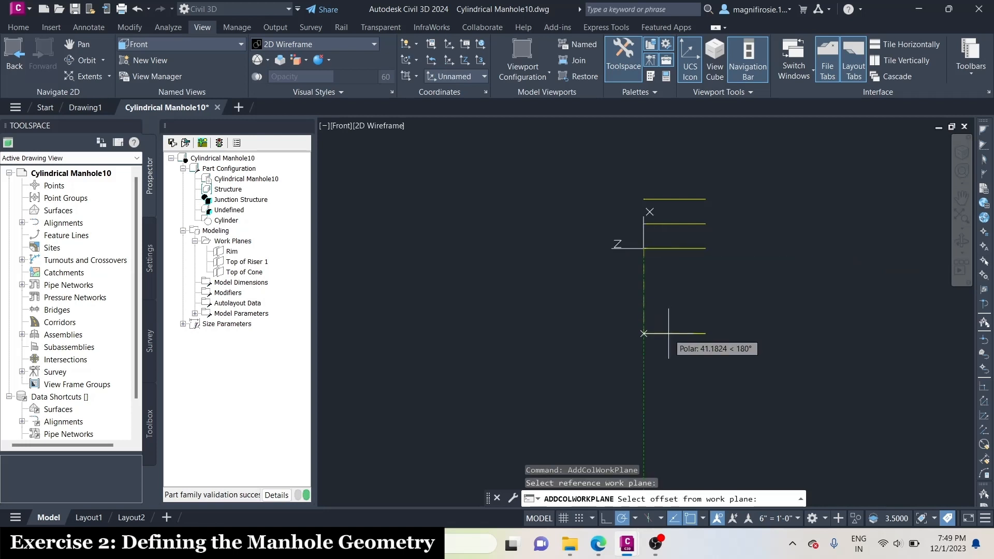
{"action": "type", "text": "24"}
{"action": "key", "text": "Return"}
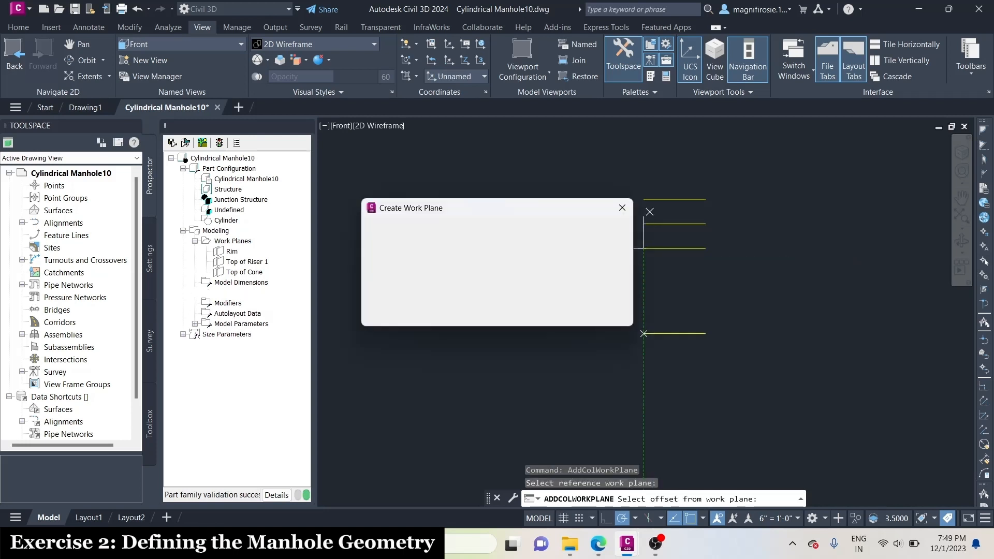
{"action": "key", "text": "Return"}
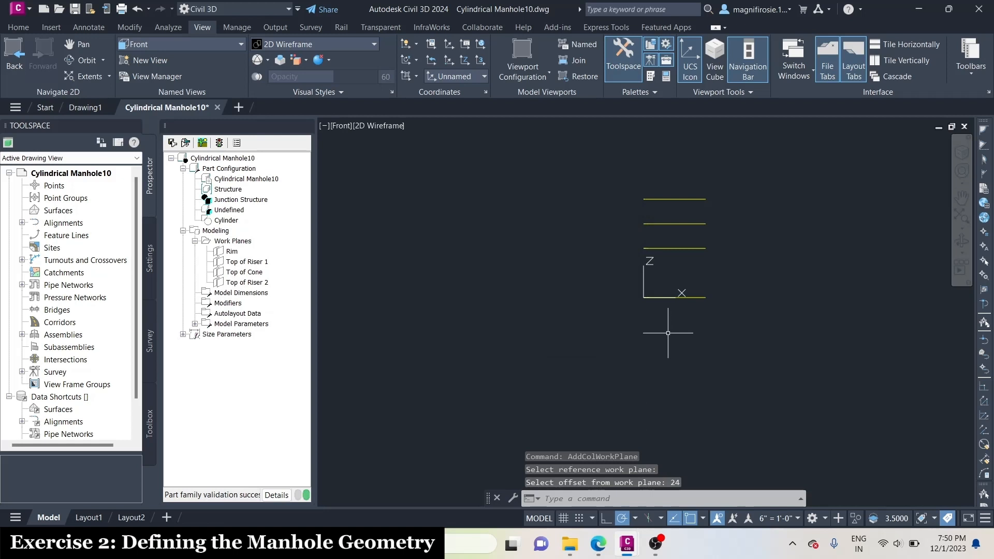
- Add an Offset work plane named Top of Barrel, 85 below the Top of Riser 2 plane
{"action": "right_click", "coordinate": [246, 248]}
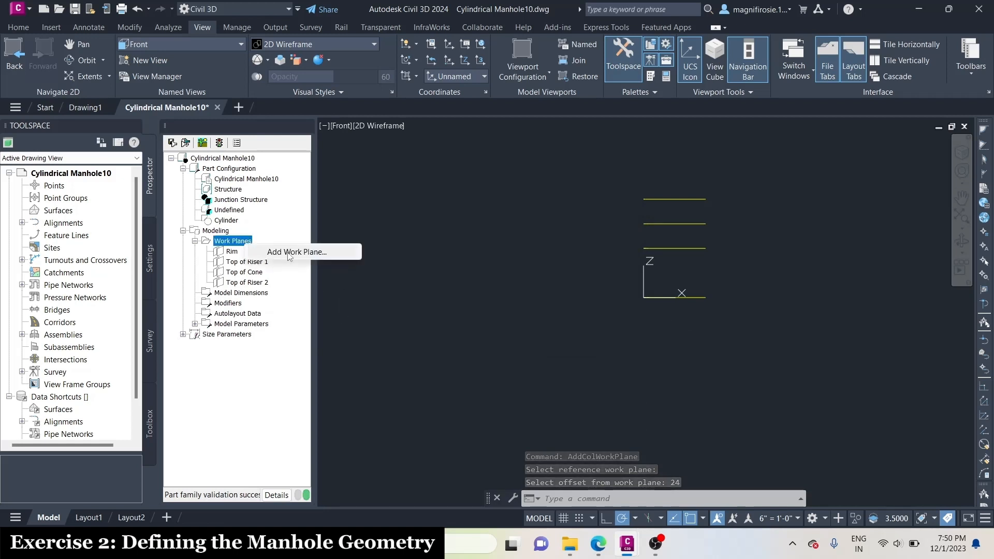
{"action": "left_click", "coordinate": [290, 251]}
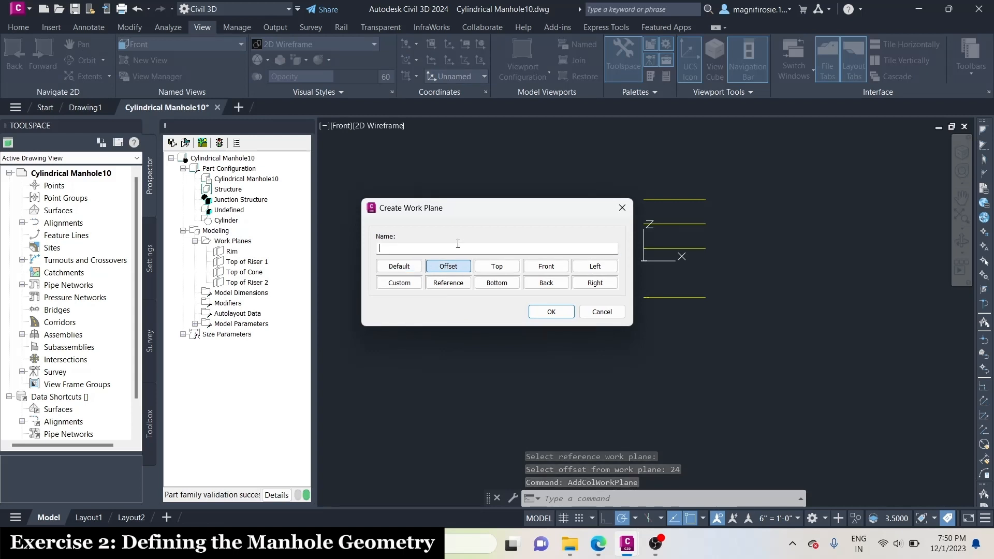
{"action": "key", "text": "Caps_Lock"}
{"action": "type", "text": "T"}
{"action": "key", "text": "Caps_Lock"}
{"action": "type", "text": "op of B"}
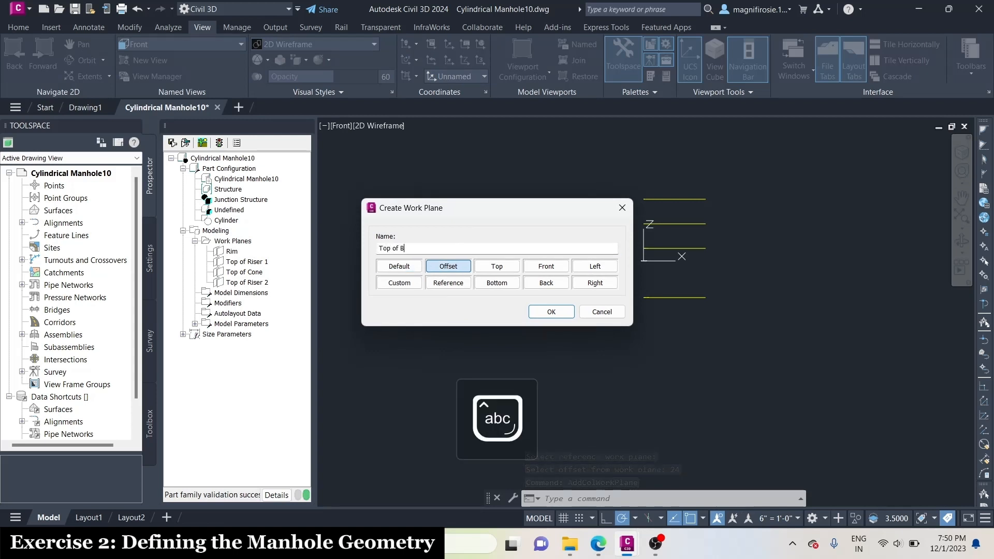
{"action": "type", "text": "atrel"}
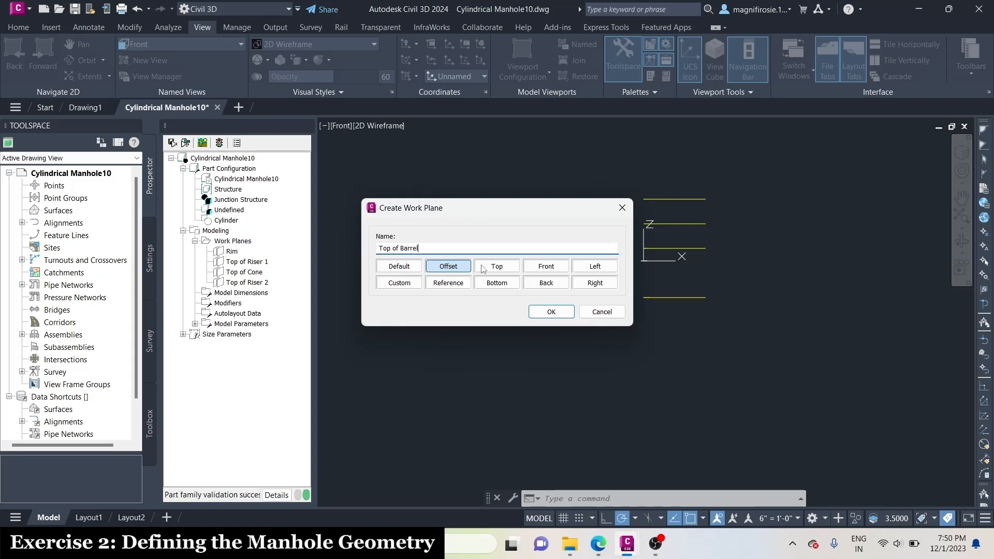
{"action": "left_click", "coordinate": [556, 312]}
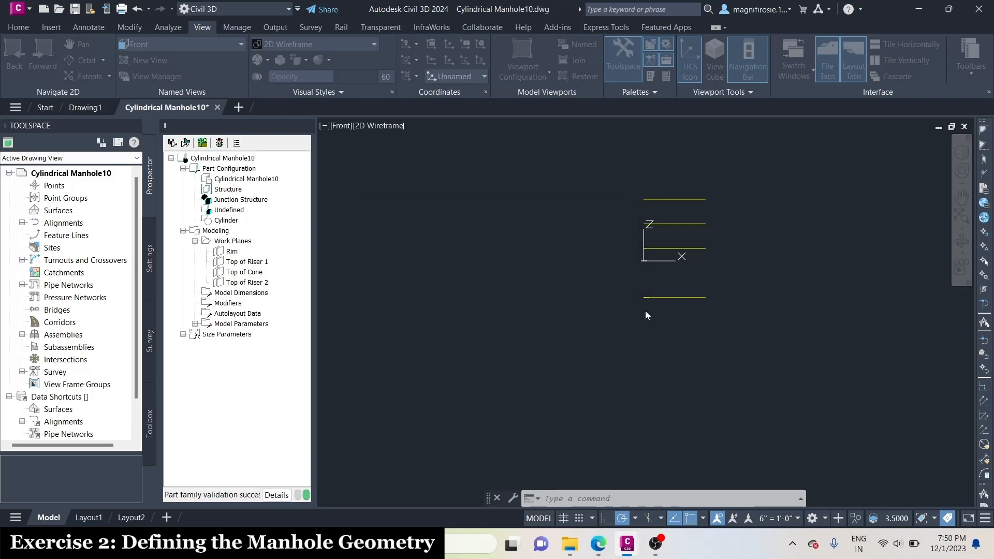
{"action": "left_click", "coordinate": [674, 297]}
{"action": "type", "text": "85"}
{"action": "key", "text": "Return"}
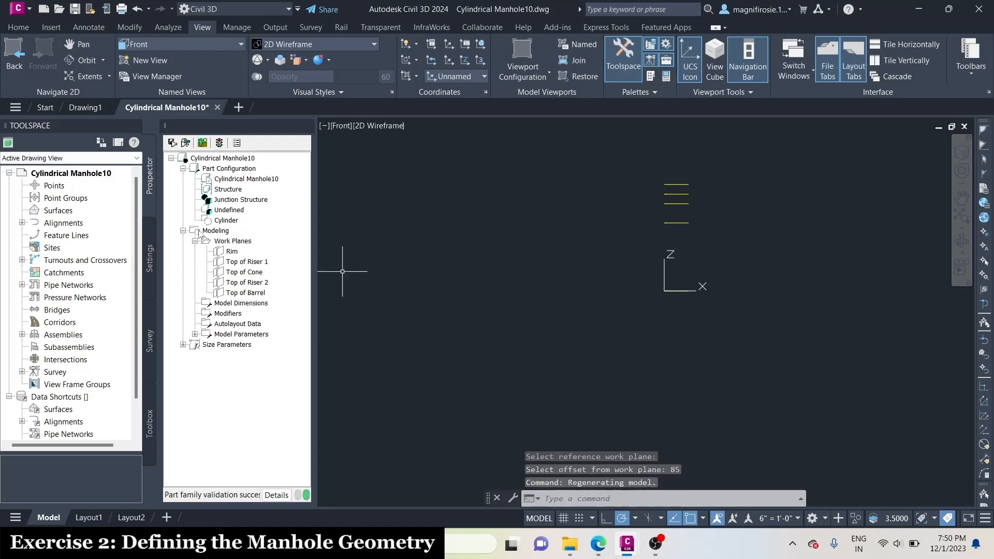
- Start another Offset work plane in the modeling data and name it Bottom of Structure
{"action": "right_click", "coordinate": [245, 242]}
{"action": "left_click", "coordinate": [284, 249]}
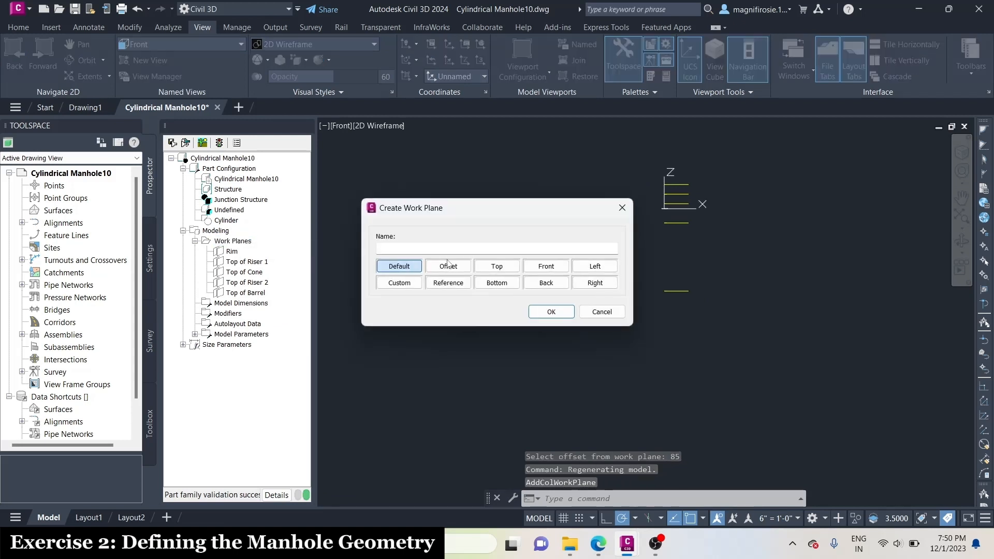
{"action": "left_click", "coordinate": [449, 267]}
{"action": "left_click", "coordinate": [453, 250]}
{"action": "type", "text": "Bottom of "}
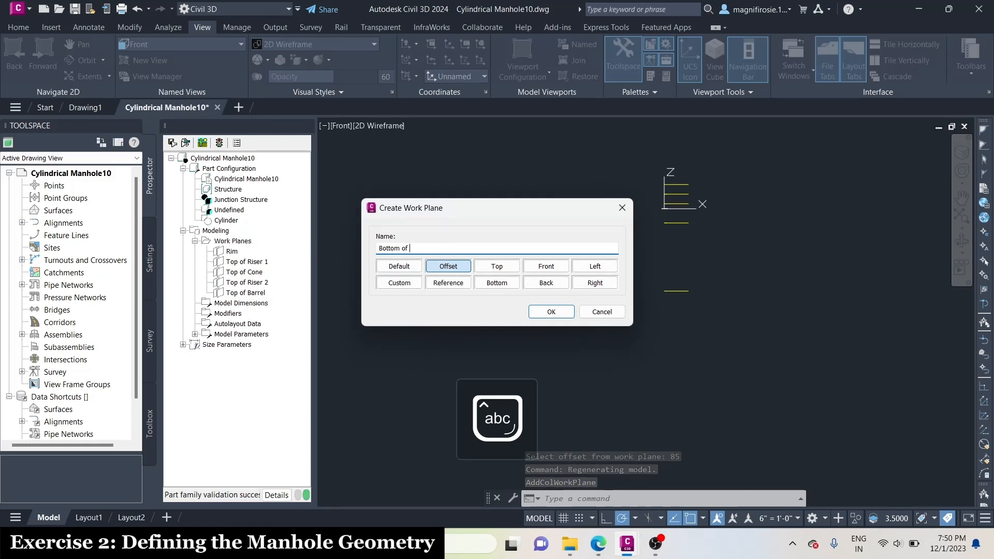
{"action": "type", "text": "Strucut"}
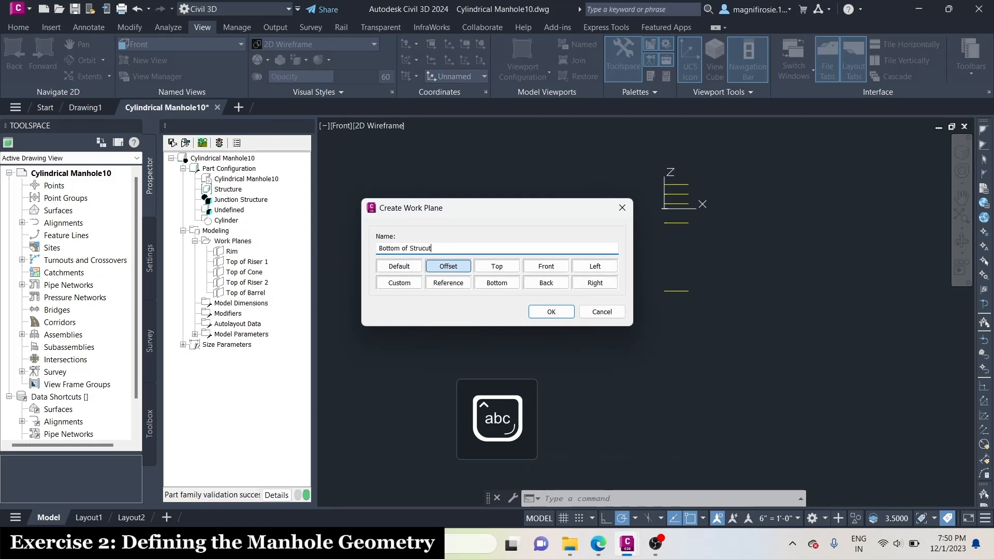
{"action": "key", "text": "BackSpace"}
{"action": "key", "text": "BackSpace"}
{"action": "key", "text": "BackSpace"}
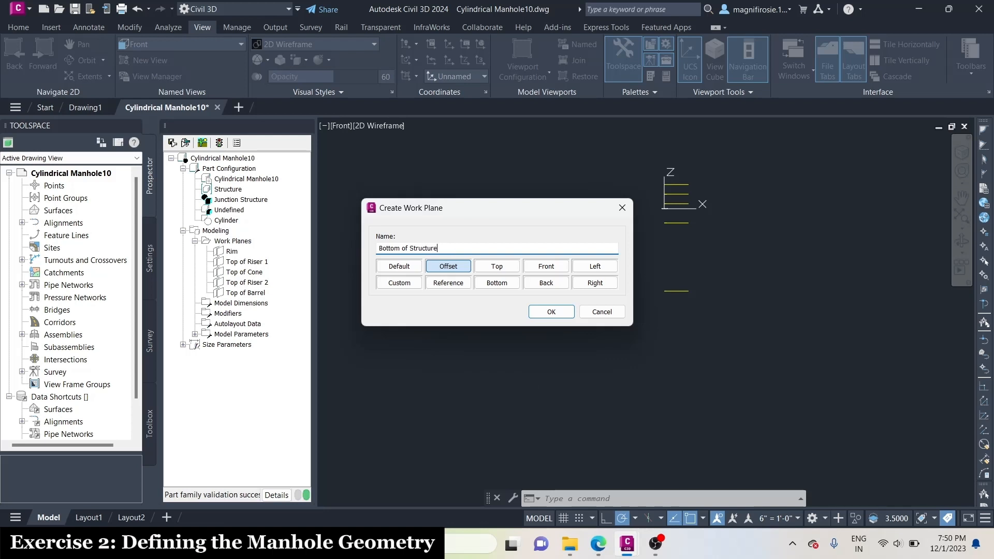
{"action": "left_click", "coordinate": [551, 312]}
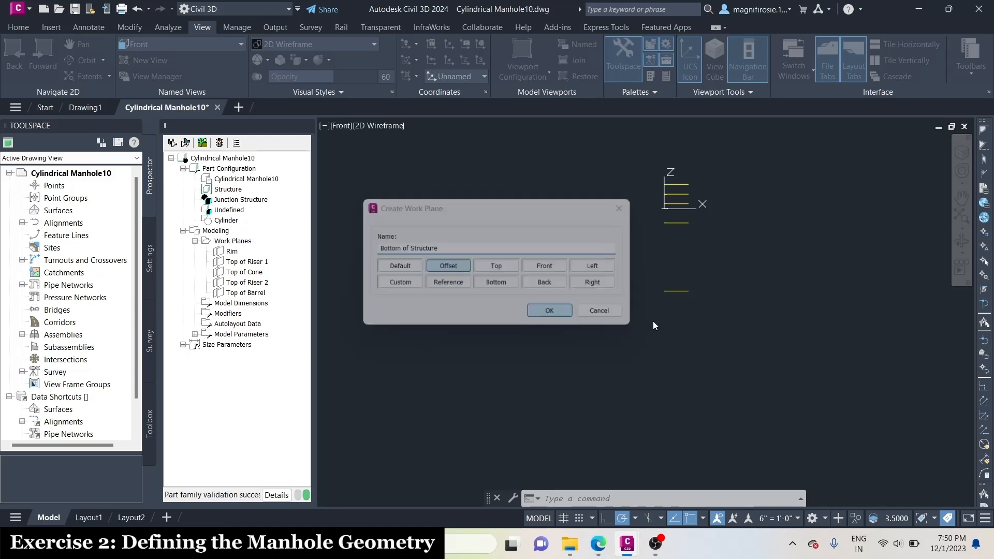
- Place the Bottom of Structure plane below the Top of Barrel reference plane at an offset of 200
{"action": "left_click", "coordinate": [676, 292]}
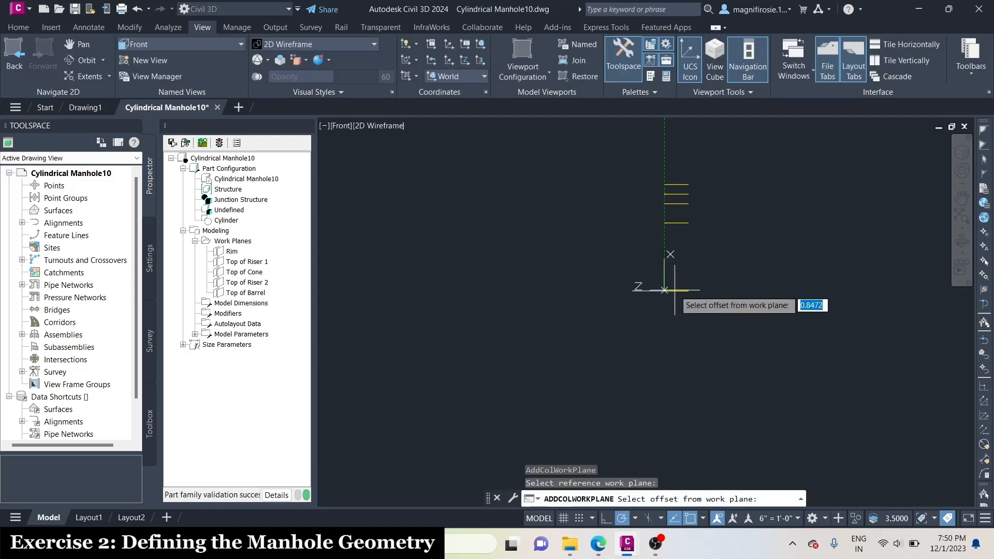
{"action": "type", "text": "200"}
{"action": "key", "text": "Return"}
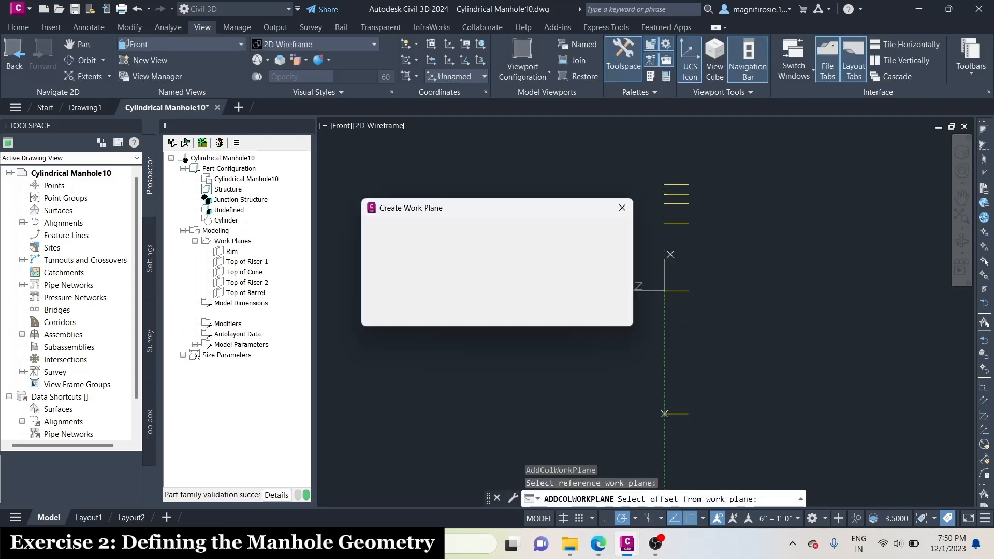
{"action": "key", "text": "Return"}
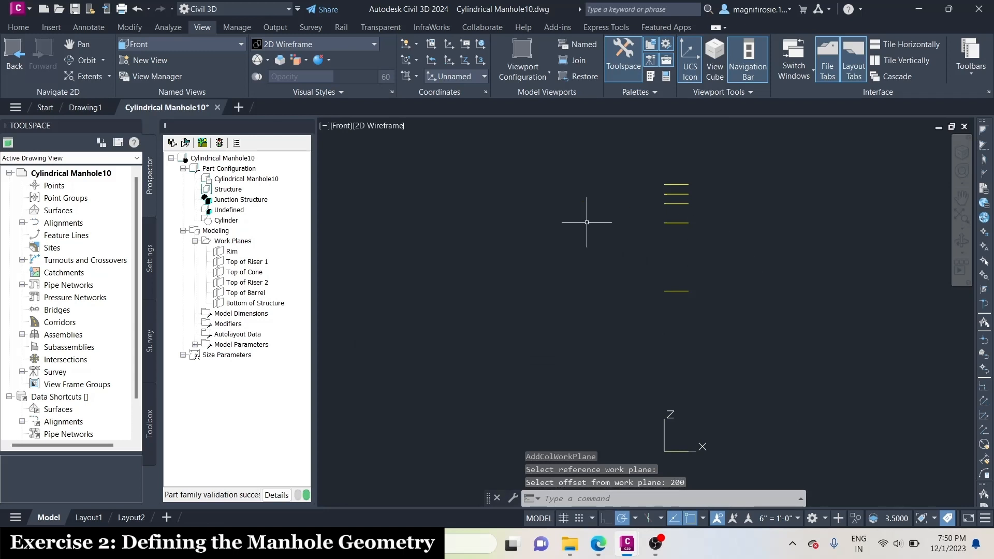
- Set the drawing view to the plan of the Rim work plane
{"action": "left_click", "coordinate": [232, 252]}
{"action": "right_click", "coordinate": [233, 251]}
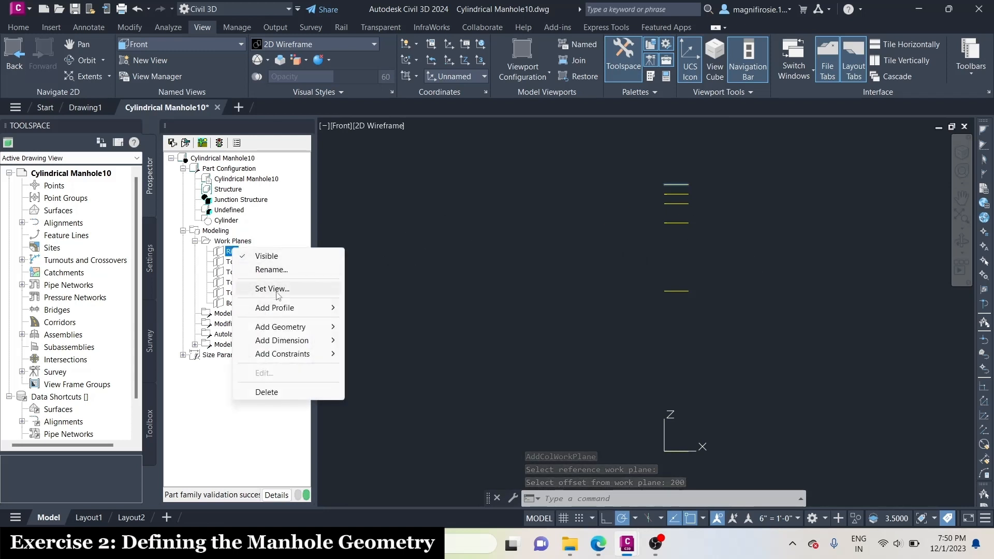
{"action": "left_click", "coordinate": [272, 289]}
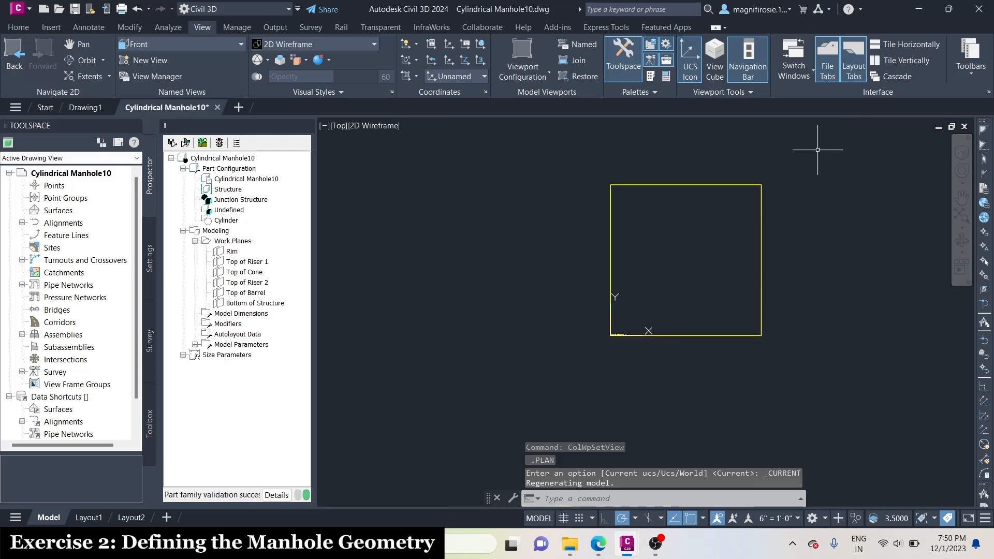
{"action": "scroll", "coordinate": [826, 155], "scroll_direction": "up", "scroll_amount": 2}
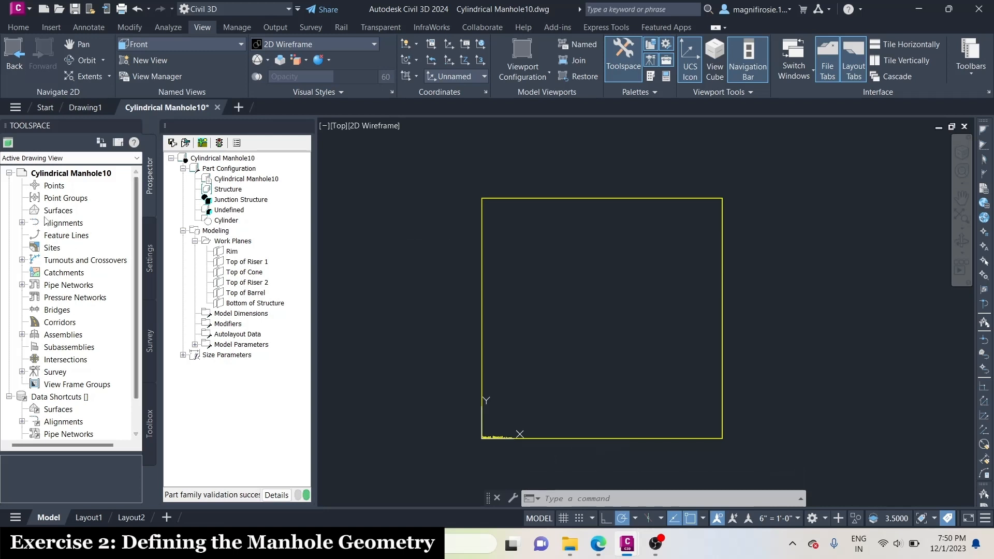
- Start a circular profile on the Rim work plane and enable the Center object snap for it
{"action": "left_click", "coordinate": [231, 252]}
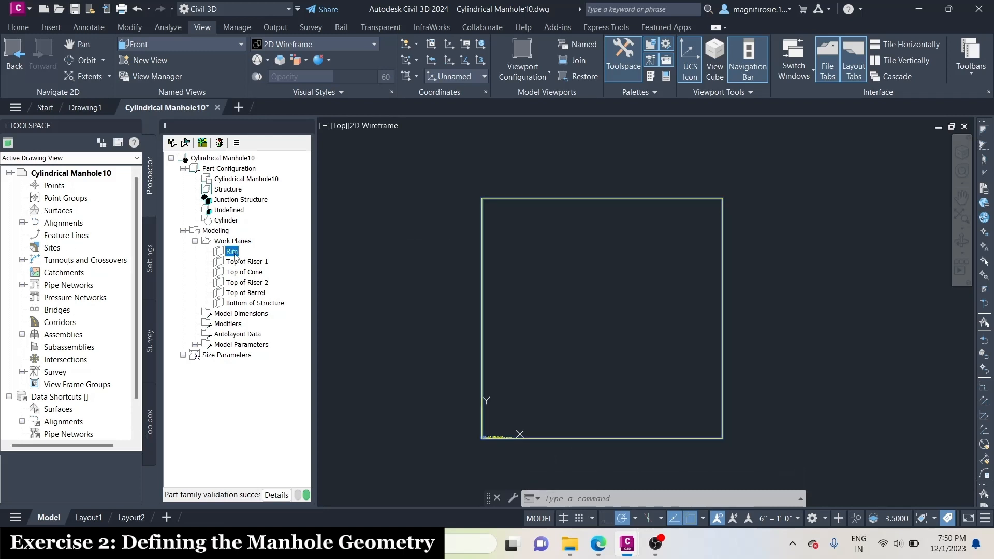
{"action": "right_click", "coordinate": [235, 254]}
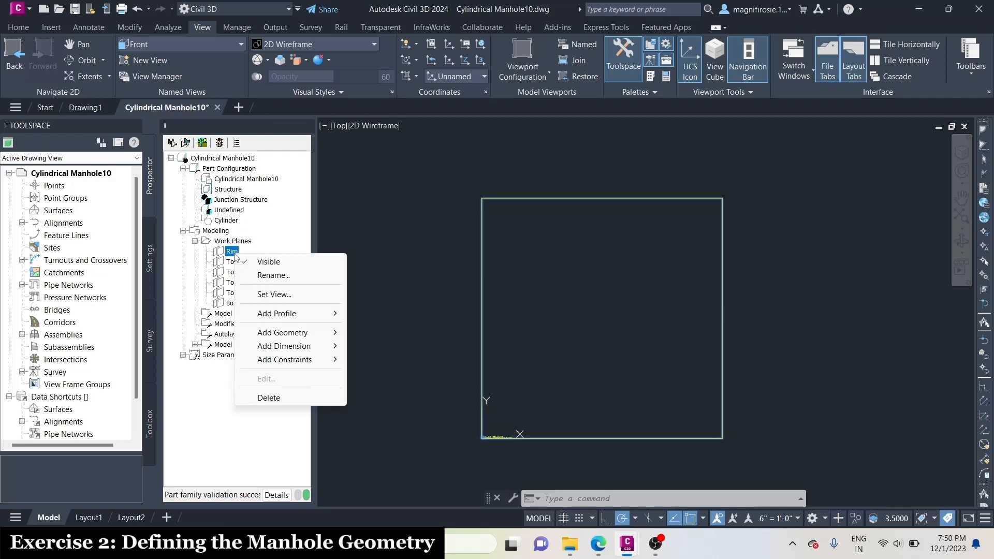
{"action": "mouse_move", "coordinate": [311, 314]}
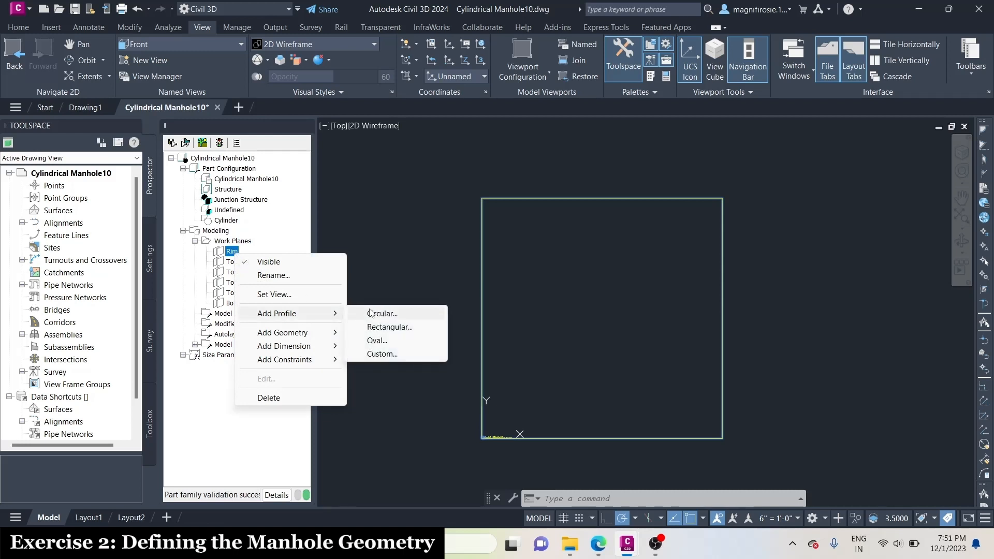
{"action": "left_click", "coordinate": [371, 313]}
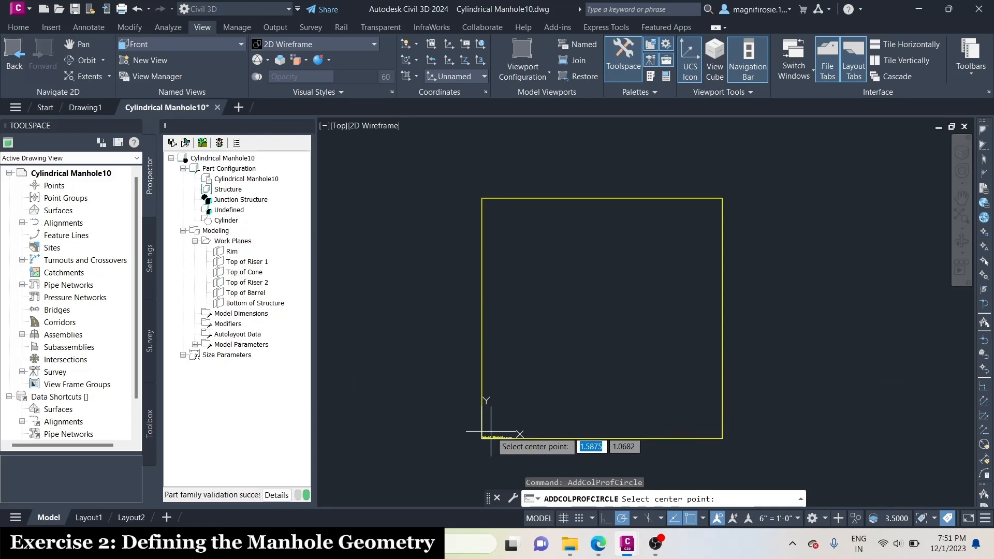
{"action": "left_click", "coordinate": [703, 519]}
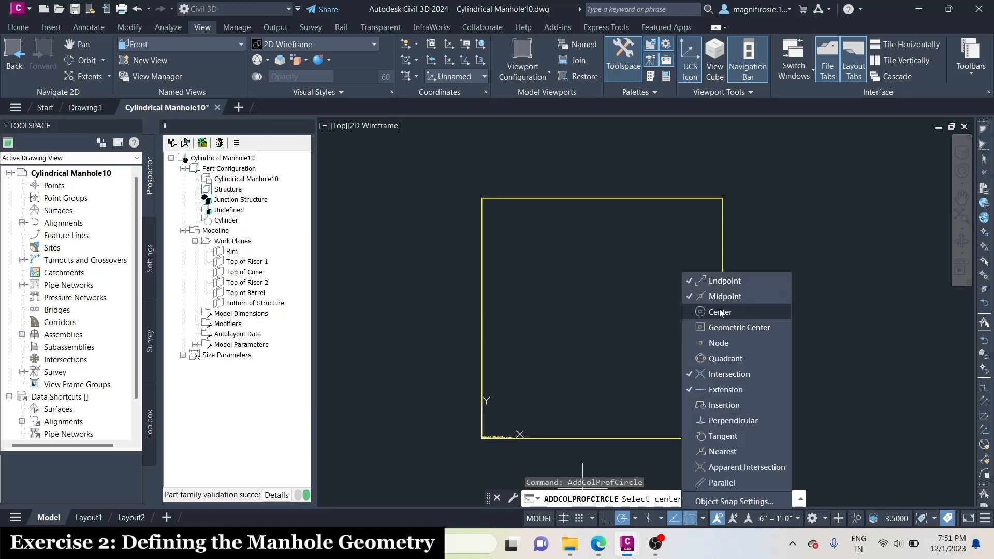
{"action": "left_click", "coordinate": [719, 312]}
{"action": "left_click", "coordinate": [703, 513]}
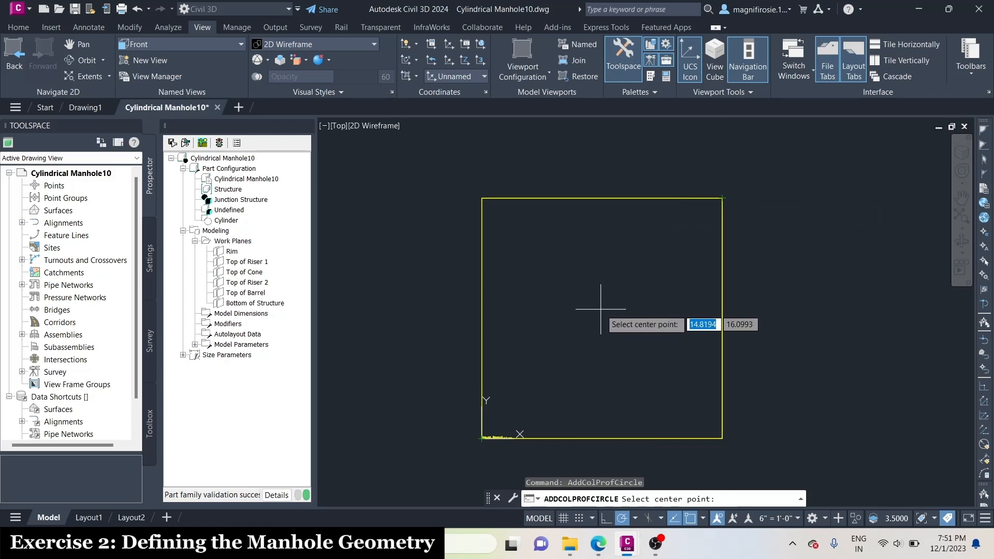
- Draw the Rim's circular profile with its center at 15,15 and a radius of 12
{"action": "type", "text": "15"}
{"action": "key", "text": "Tab"}
{"action": "type", "text": "15"}
{"action": "key", "text": "Return"}
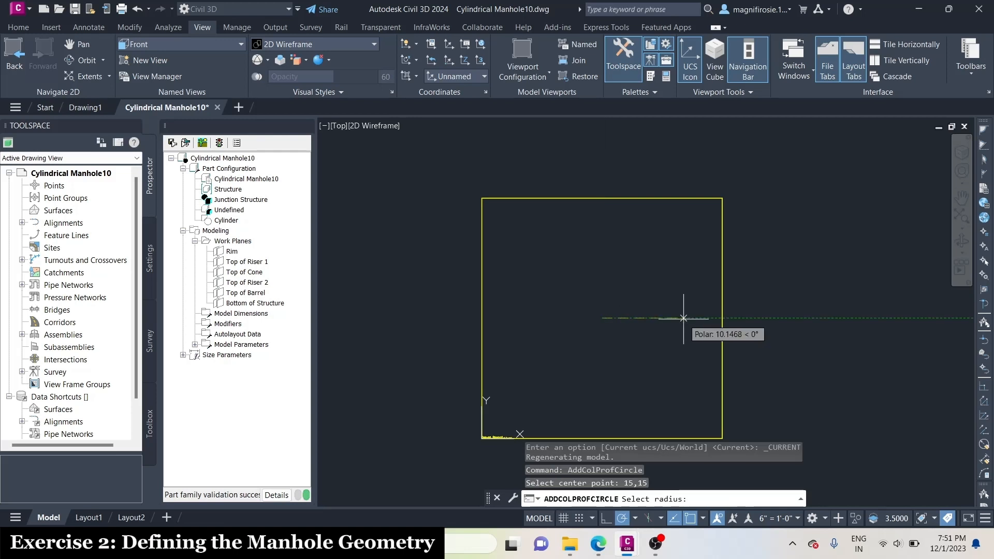
{"action": "type", "text": "12"}
{"action": "key", "text": "Return"}
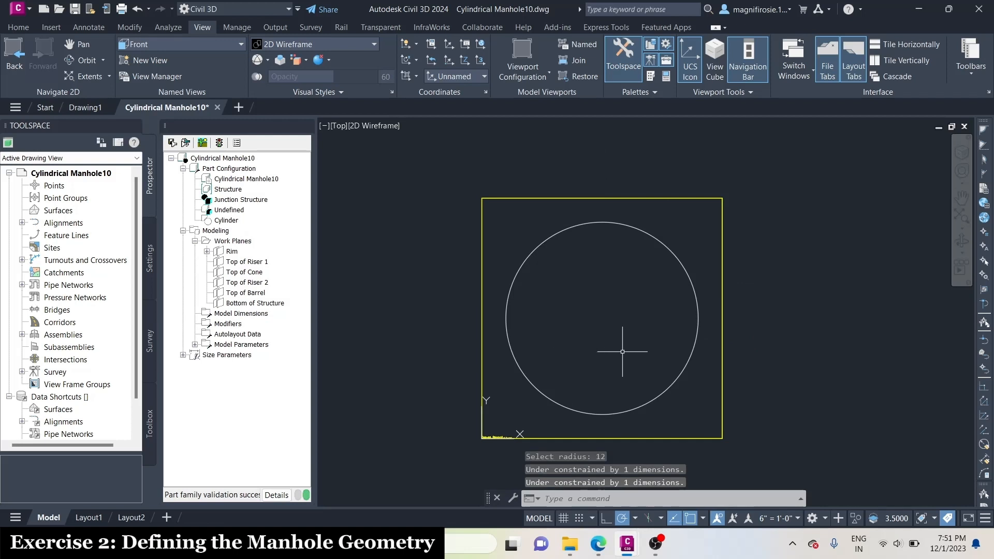
- Add a point geometry to the Rim work plane at 15,15, the center of the circular profile, and end the point command
{"action": "right_click", "coordinate": [233, 252]}
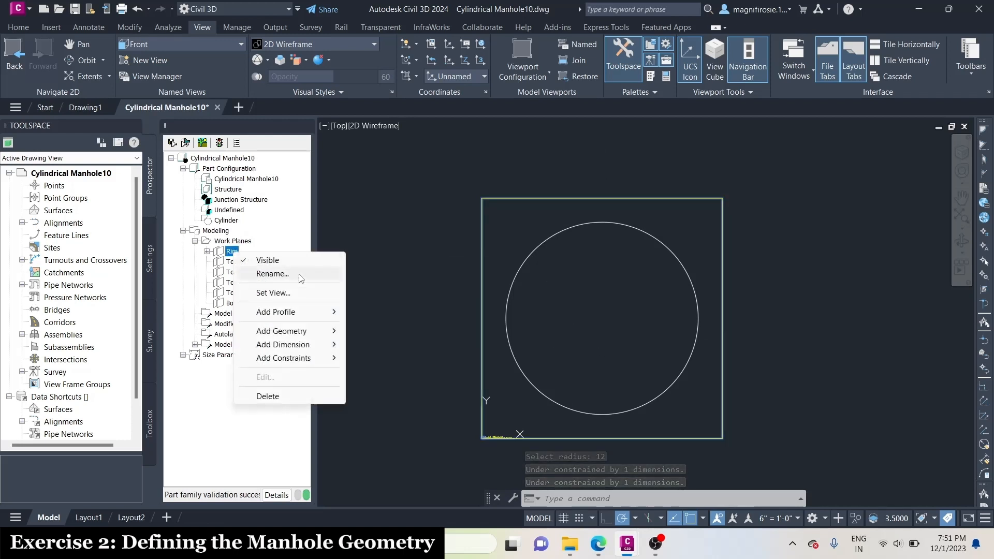
{"action": "mouse_move", "coordinate": [301, 334]}
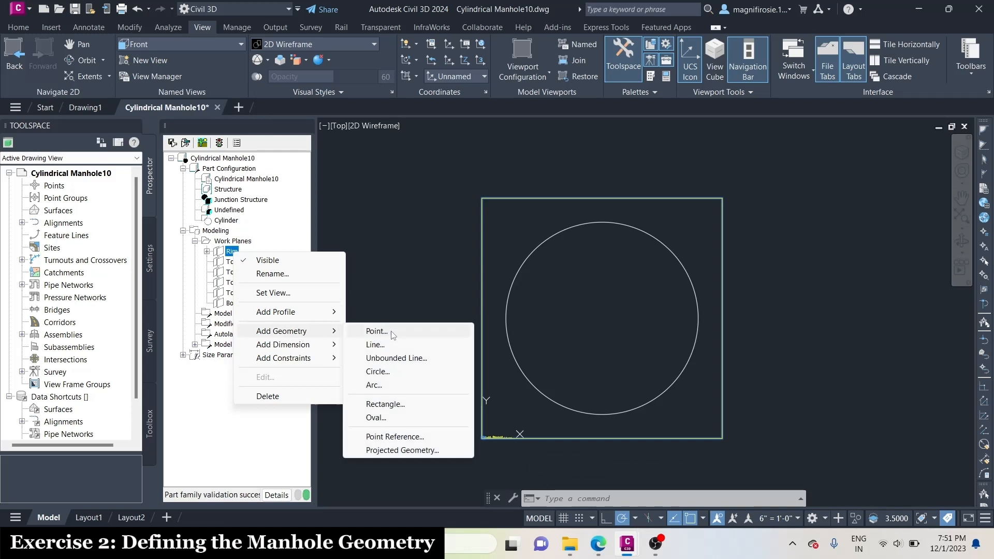
{"action": "left_click", "coordinate": [376, 332]}
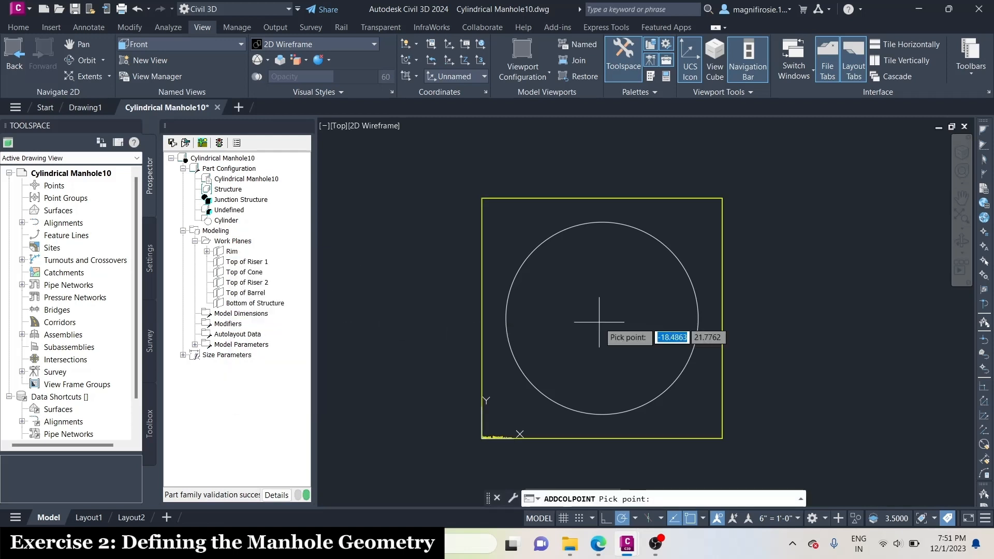
{"action": "type", "text": "15"}
{"action": "key", "text": "Tab"}
{"action": "type", "text": "15"}
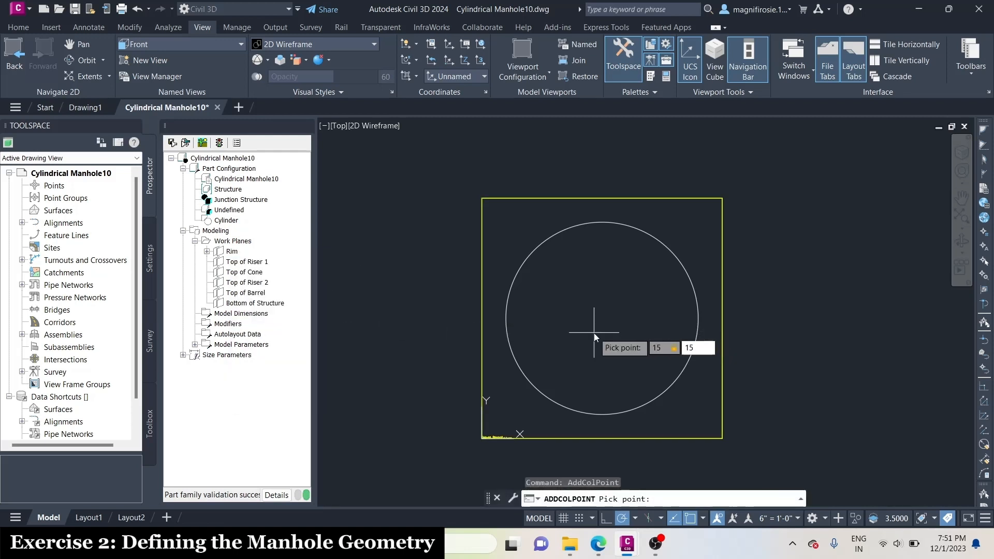
{"action": "key", "text": "Return"}
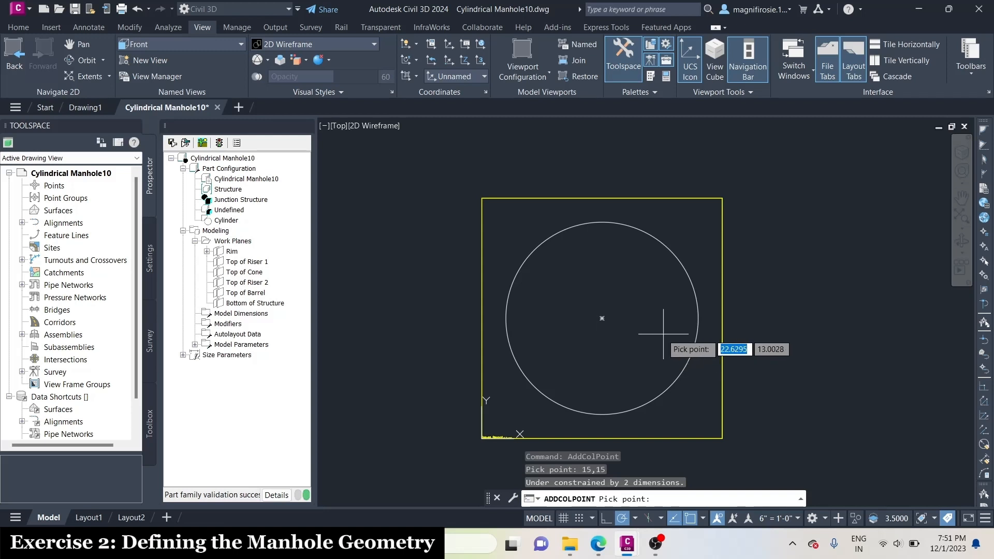
{"action": "left_click", "coordinate": [232, 251]}
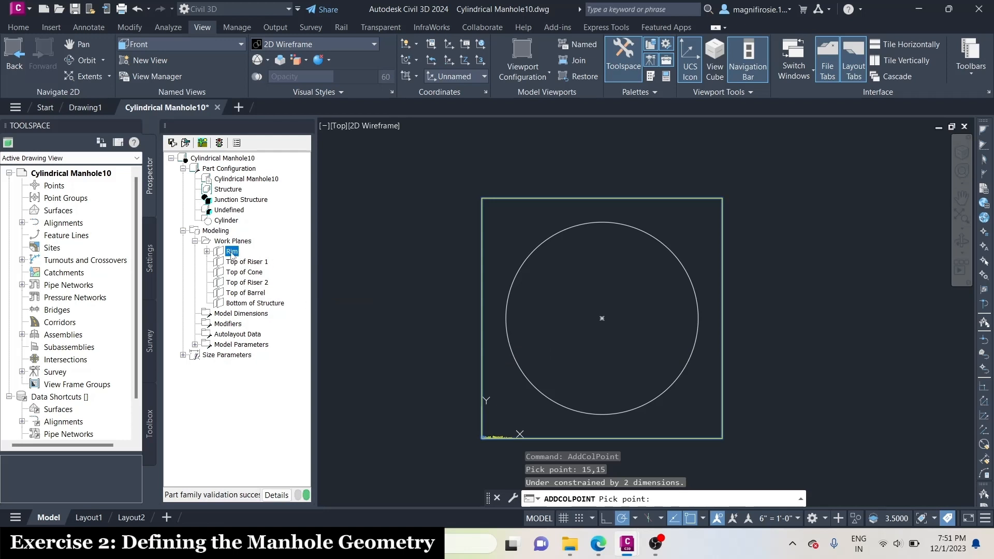
{"action": "left_click", "coordinate": [231, 252]}
{"action": "left_click", "coordinate": [258, 254]}
{"action": "left_click", "coordinate": [231, 252]}
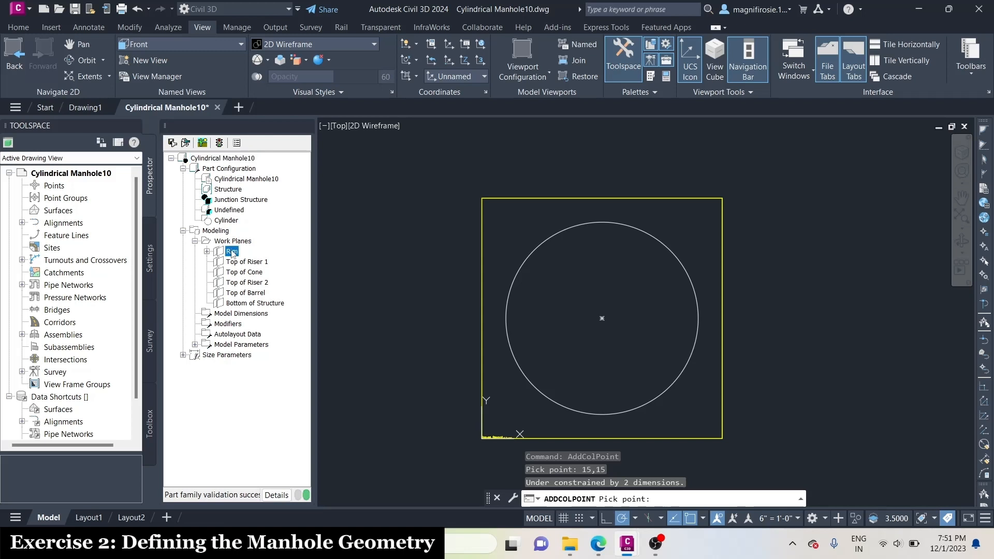
{"action": "key", "text": "Escape"}
{"action": "key", "text": "Escape"}
{"action": "key", "text": "Escape"}
- Add a Concentric constraint on the Rim work plane between the center point and the circular profile
{"action": "right_click", "coordinate": [232, 253]}
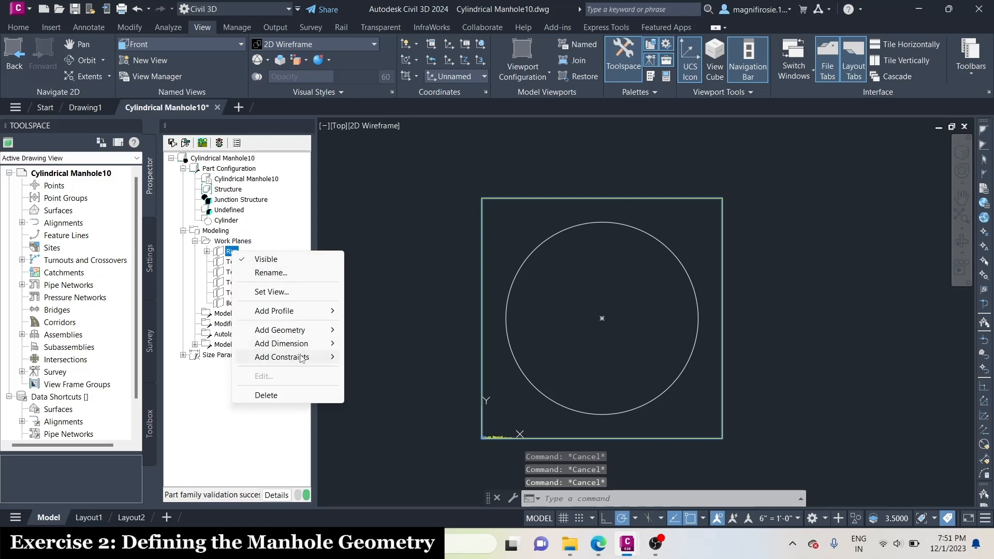
{"action": "mouse_move", "coordinate": [302, 357]}
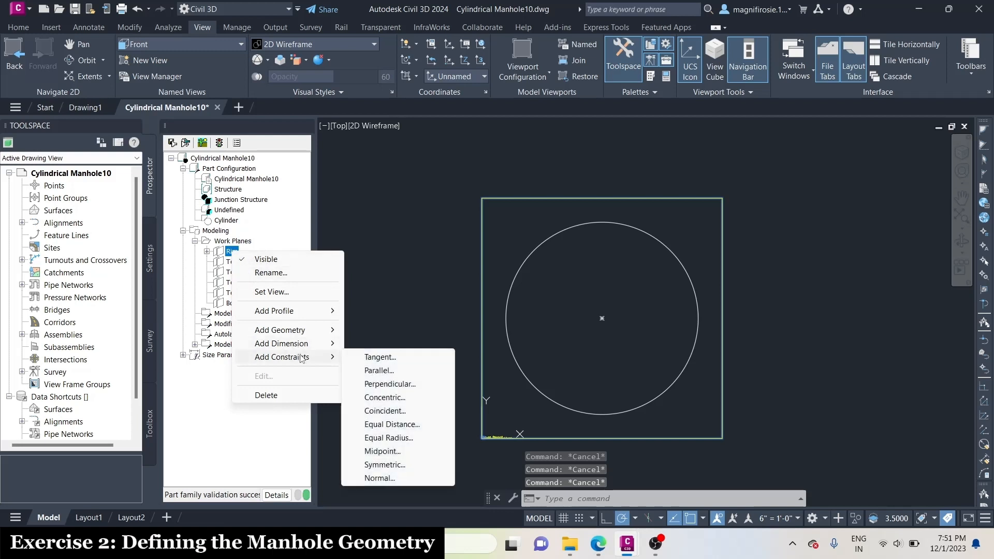
{"action": "left_click", "coordinate": [398, 400]}
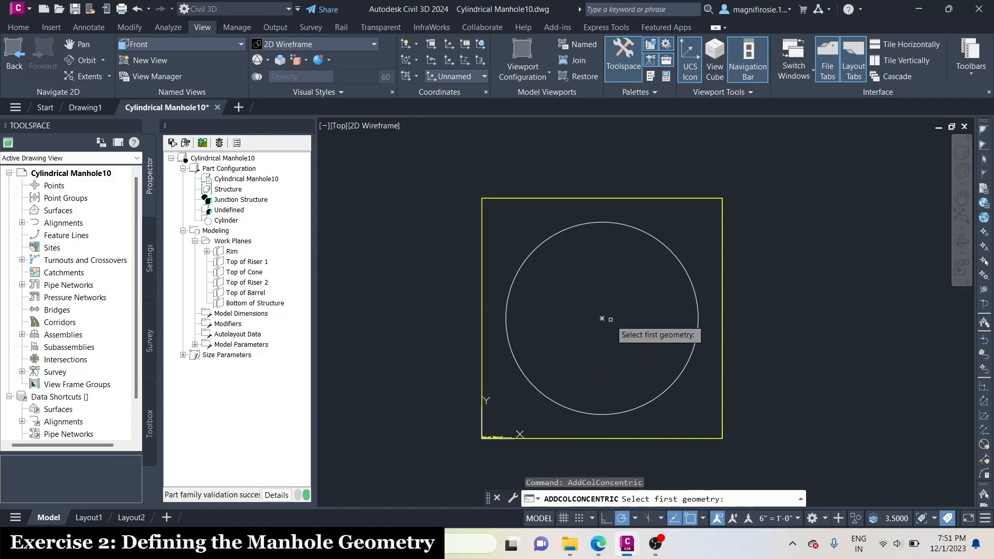
{"action": "scroll", "coordinate": [603, 320], "scroll_direction": "up", "scroll_amount": 7}
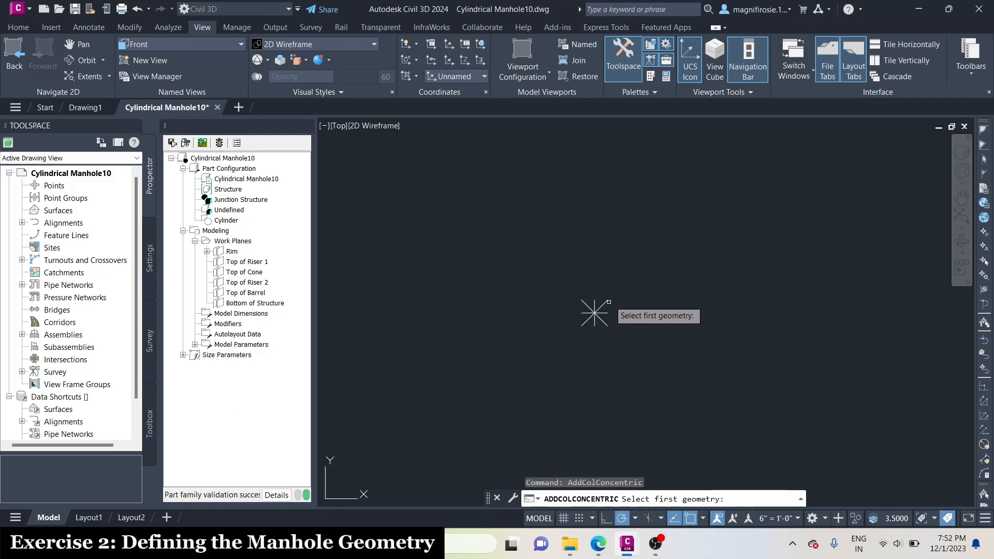
{"action": "left_click", "coordinate": [594, 312]}
{"action": "scroll", "coordinate": [598, 308], "scroll_direction": "down", "scroll_amount": 6}
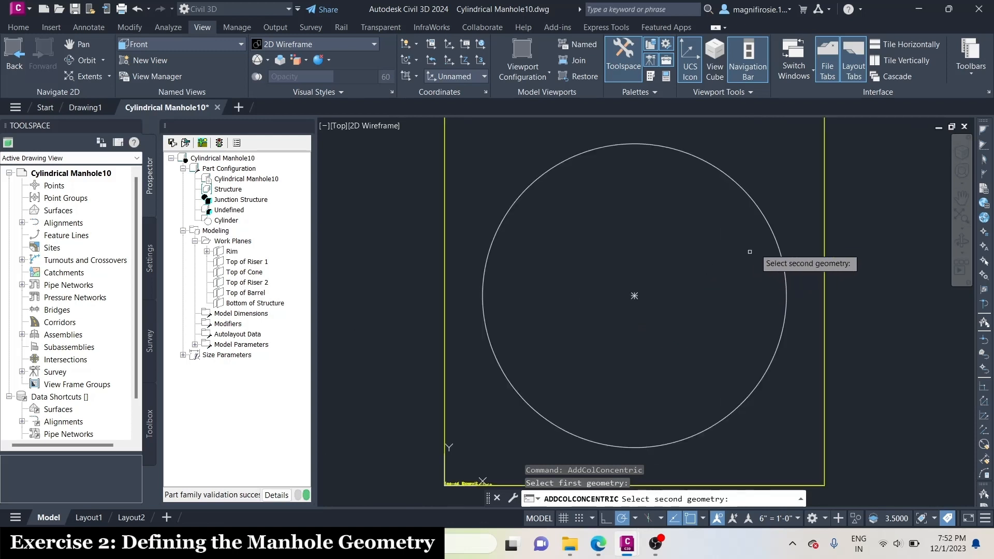
{"action": "left_click", "coordinate": [783, 257]}
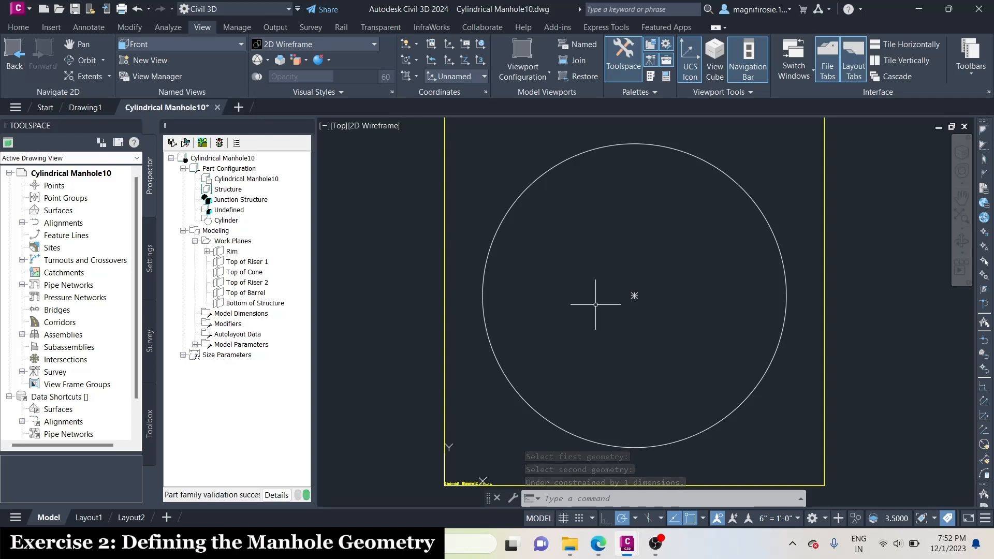
{"action": "key", "text": "Return"}
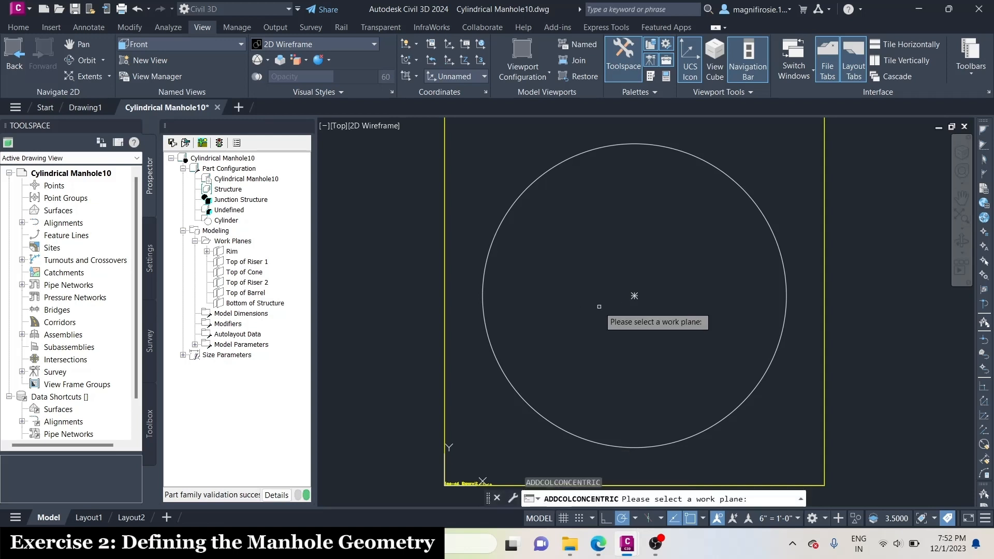
{"action": "key", "text": "XF86AudioMute"}
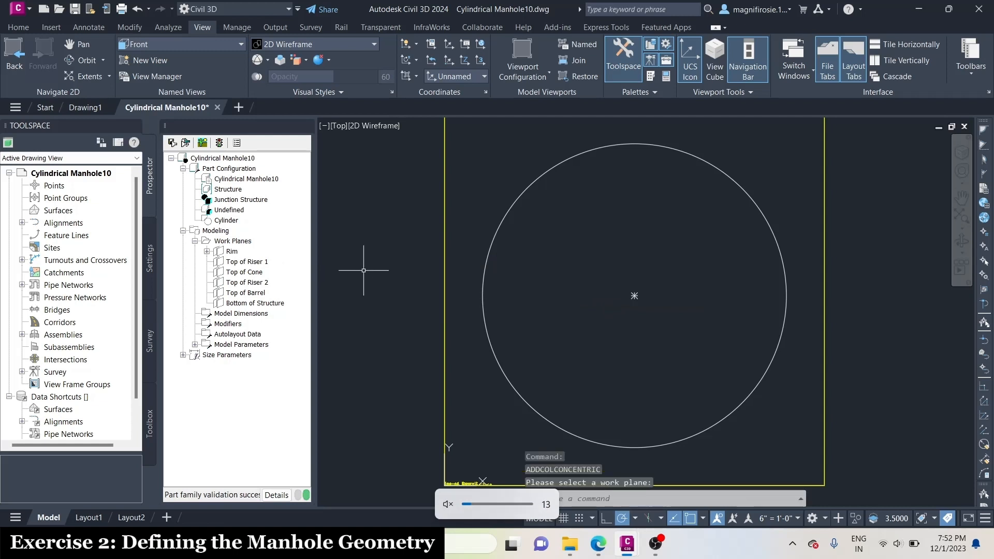
{"action": "right_click", "coordinate": [229, 249]}
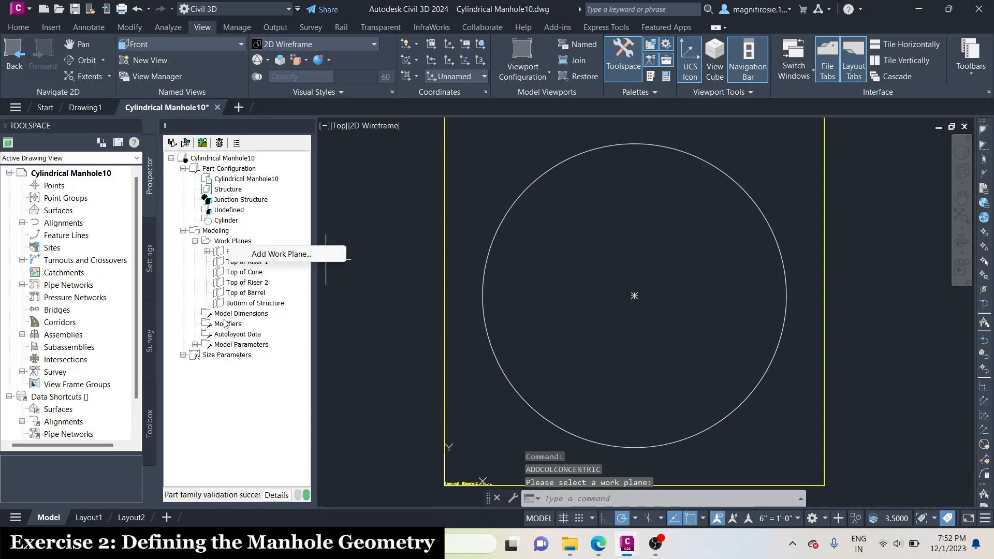
- Add a diameter dimension to the Rim work plane's circular profile, placed outside the work plane's lower-left corner
{"action": "left_click", "coordinate": [230, 293]}
{"action": "left_click", "coordinate": [232, 252]}
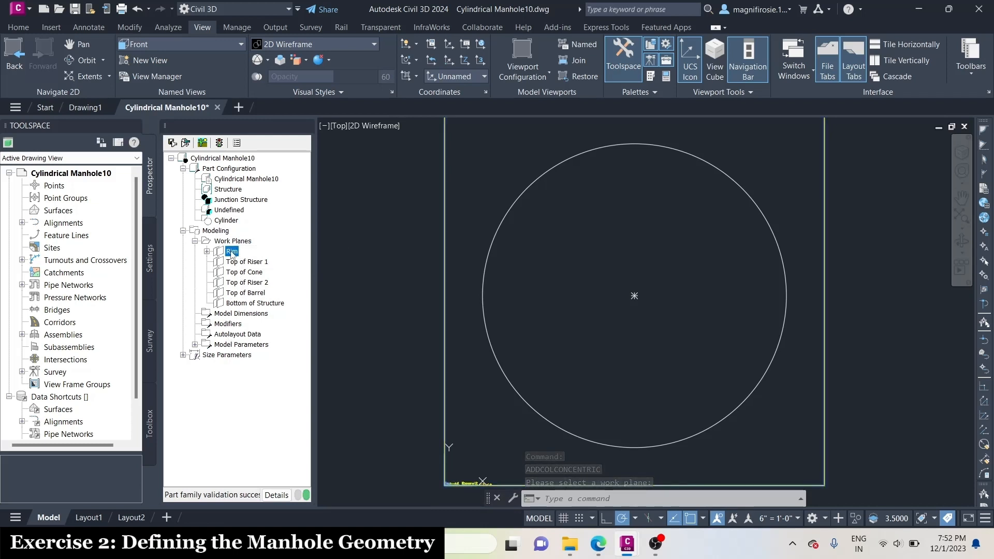
{"action": "right_click", "coordinate": [231, 252]}
{"action": "mouse_move", "coordinate": [290, 343]}
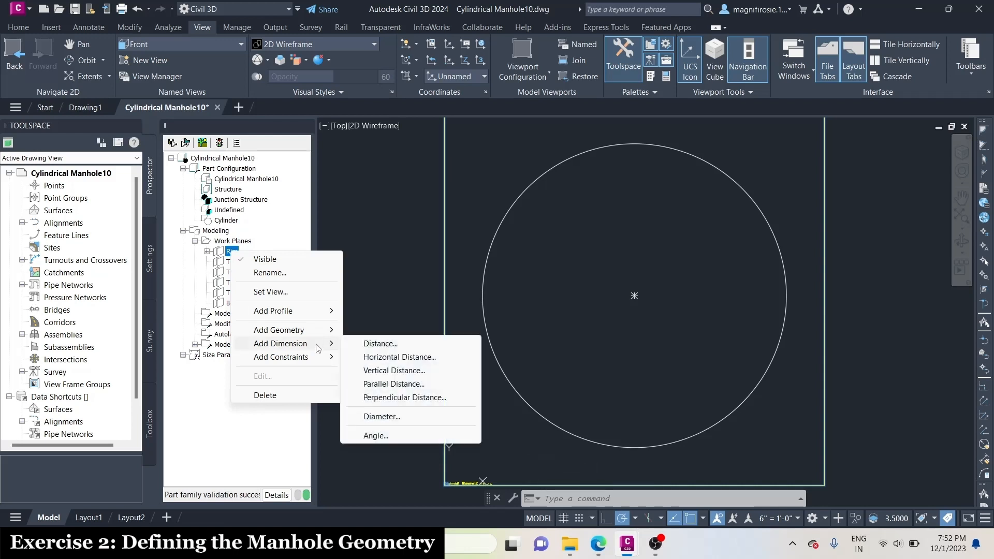
{"action": "left_click", "coordinate": [405, 417]}
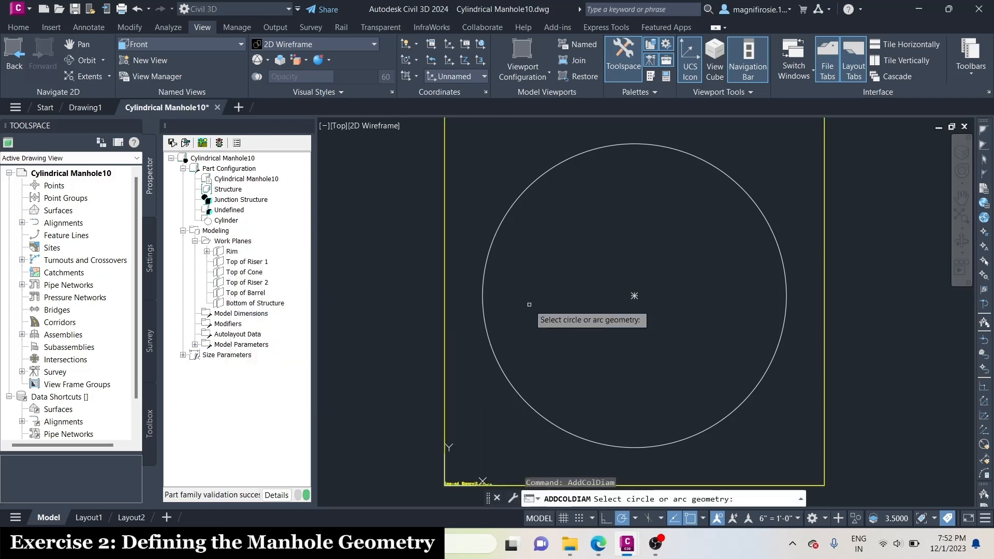
{"action": "scroll", "coordinate": [635, 251], "scroll_direction": "down", "scroll_amount": 4}
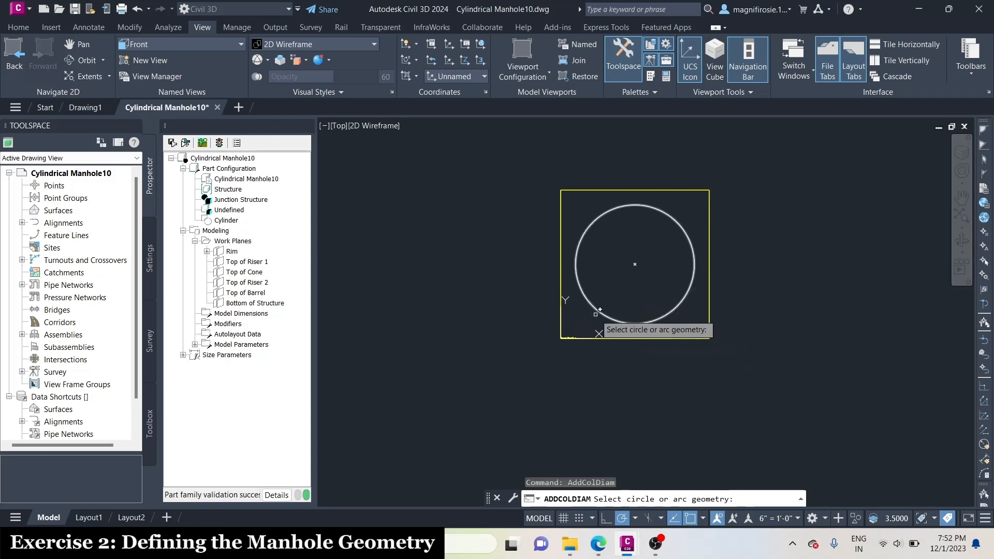
{"action": "left_click", "coordinate": [582, 294]}
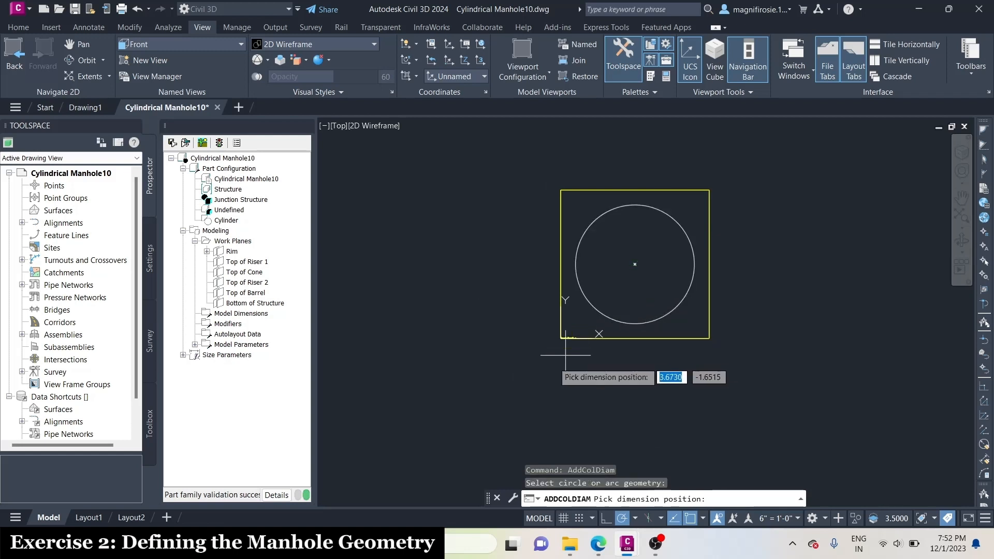
{"action": "left_click", "coordinate": [505, 399]}
{"action": "scroll", "coordinate": [518, 362], "scroll_direction": "up", "scroll_amount": 5}
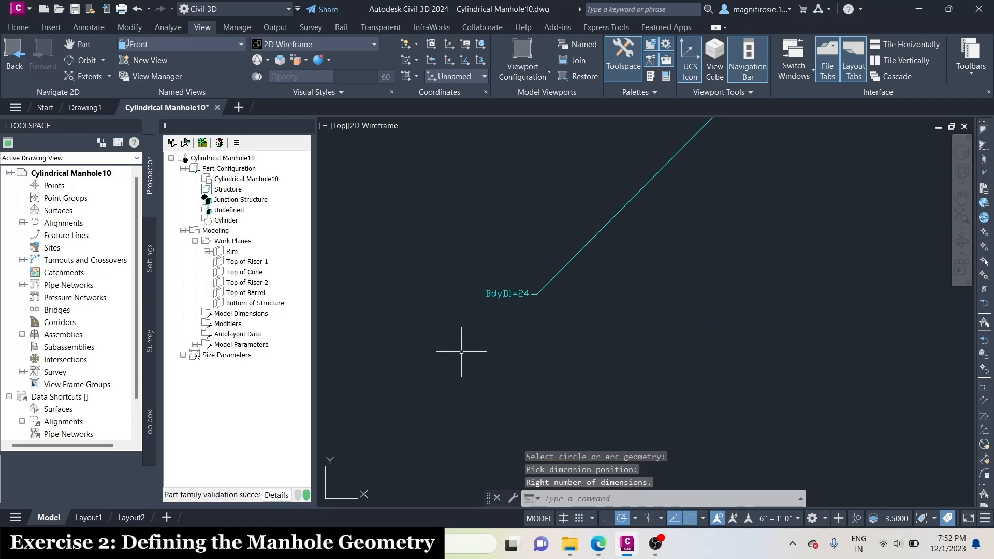
{"action": "scroll", "coordinate": [588, 271], "scroll_direction": "up", "scroll_amount": 3}
{"action": "scroll", "coordinate": [554, 335], "scroll_direction": "down", "scroll_amount": 4}
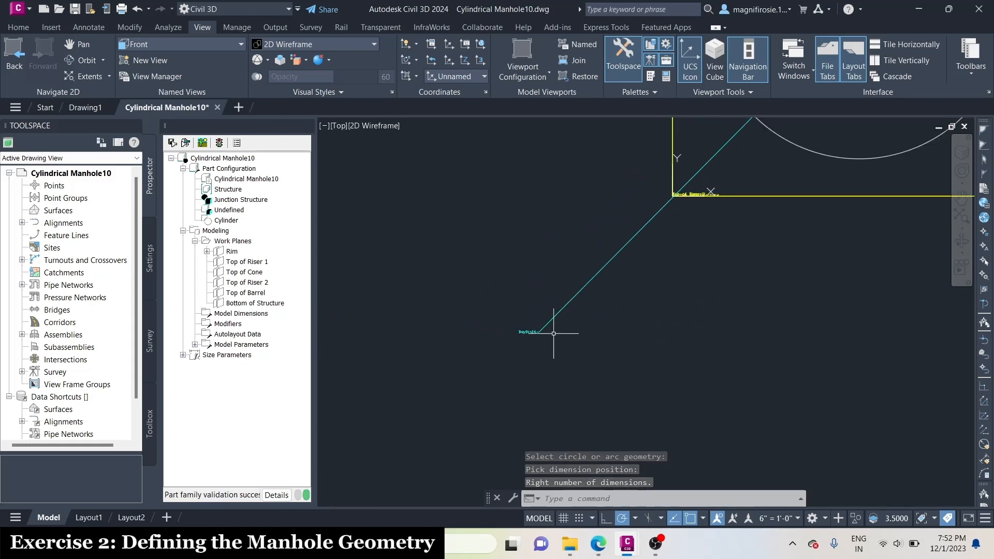
{"action": "scroll", "coordinate": [739, 150], "scroll_direction": "up", "scroll_amount": 1}
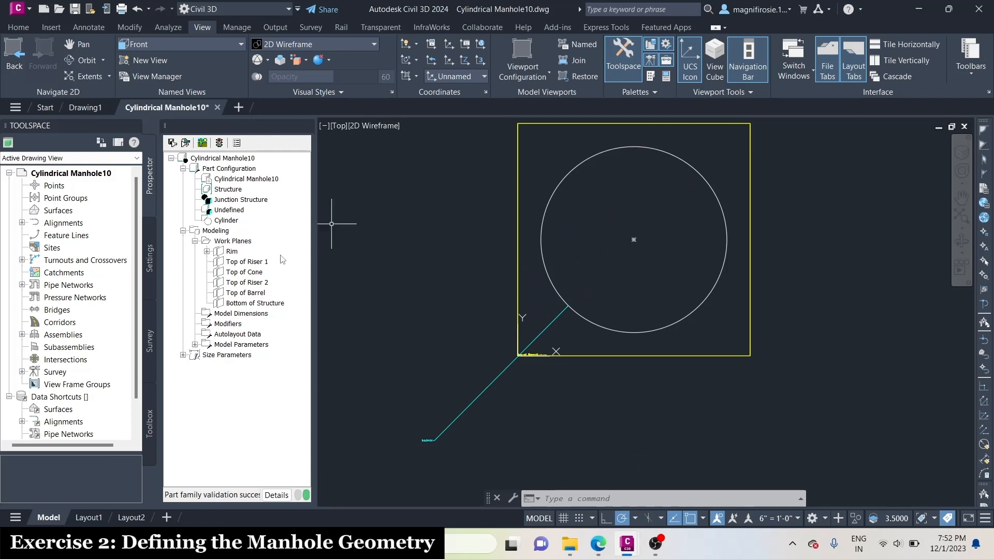
- Add a circular profile to the Top of Riser 1 work plane with its center at 15,15 and a radius of 12.5
{"action": "right_click", "coordinate": [260, 261]}
{"action": "mouse_move", "coordinate": [311, 317]}
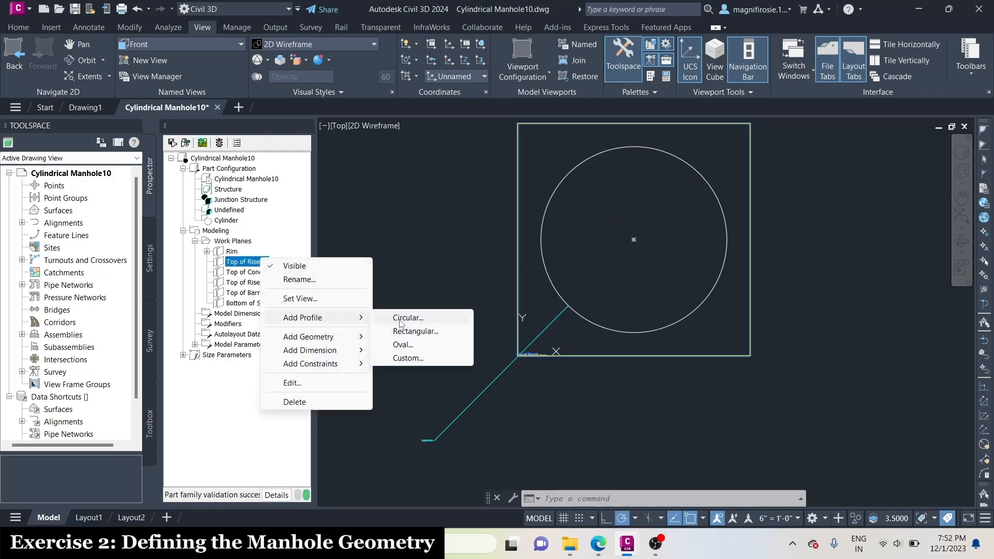
{"action": "left_click", "coordinate": [403, 318]}
{"action": "type", "text": "15"}
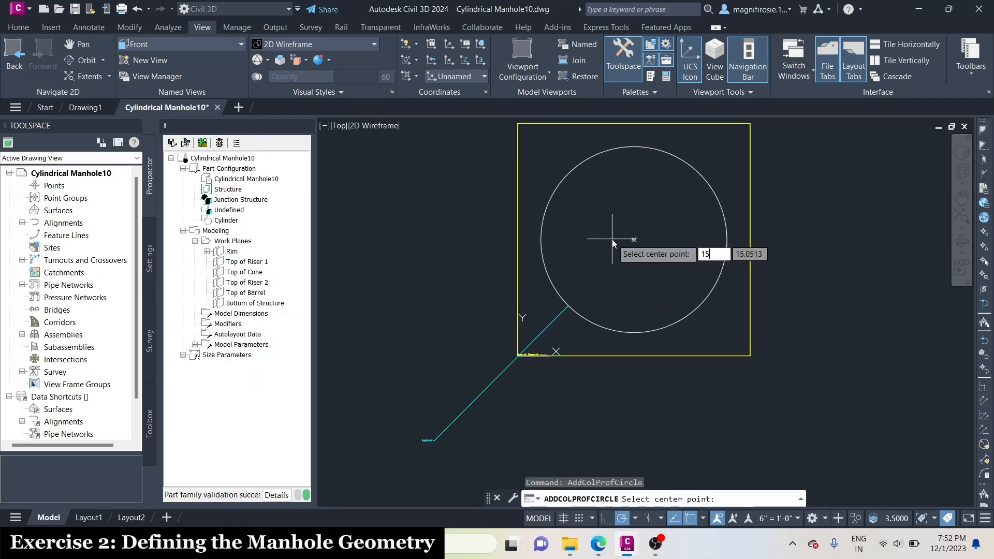
{"action": "key", "text": "Tab"}
{"action": "type", "text": "15"}
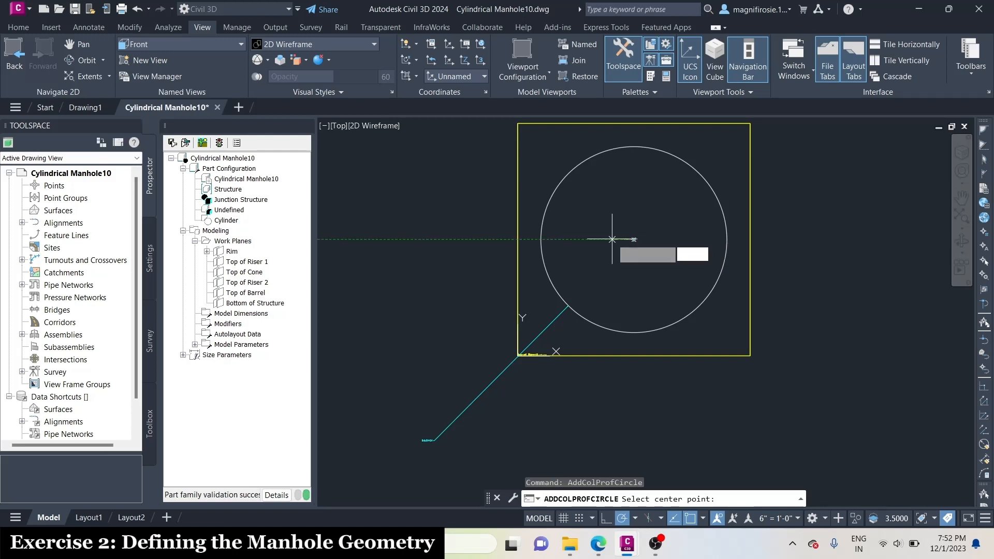
{"action": "key", "text": "Return"}
{"action": "type", "text": "12.5"}
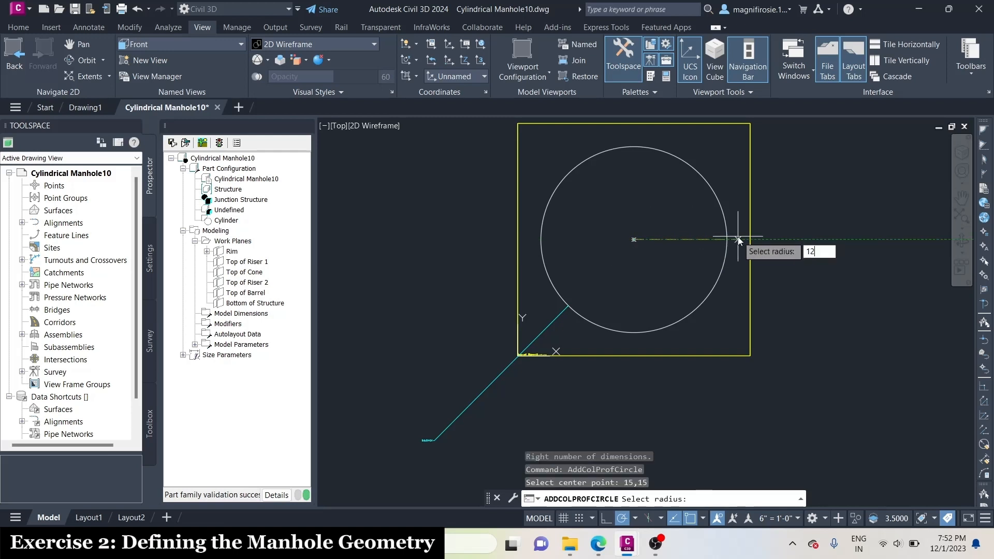
{"action": "key", "text": "Return"}
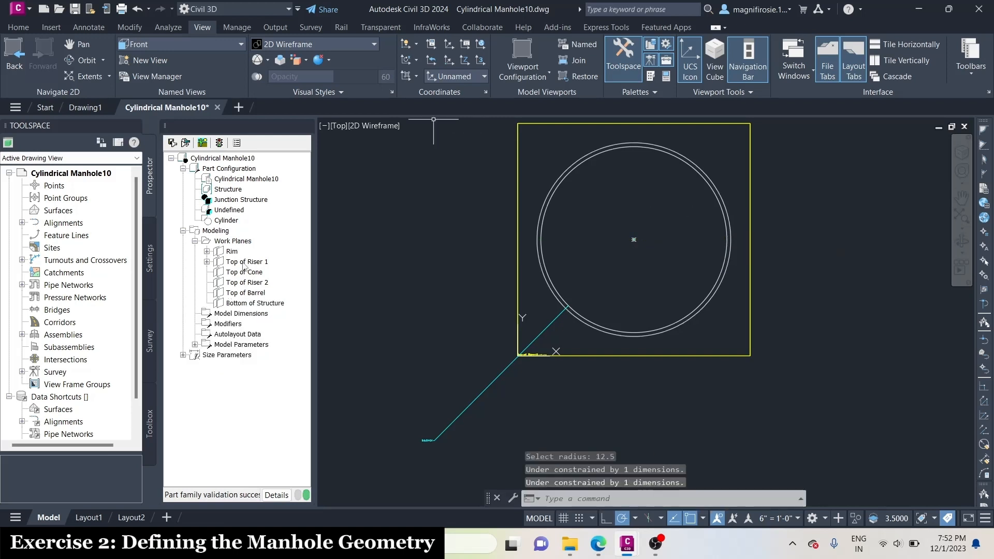
- Add a diameter dimension to the Top of Riser 1 circular profile, placed outside the work plane above the Rim's dimension
{"action": "right_click", "coordinate": [244, 265]}
{"action": "mouse_move", "coordinate": [327, 358]}
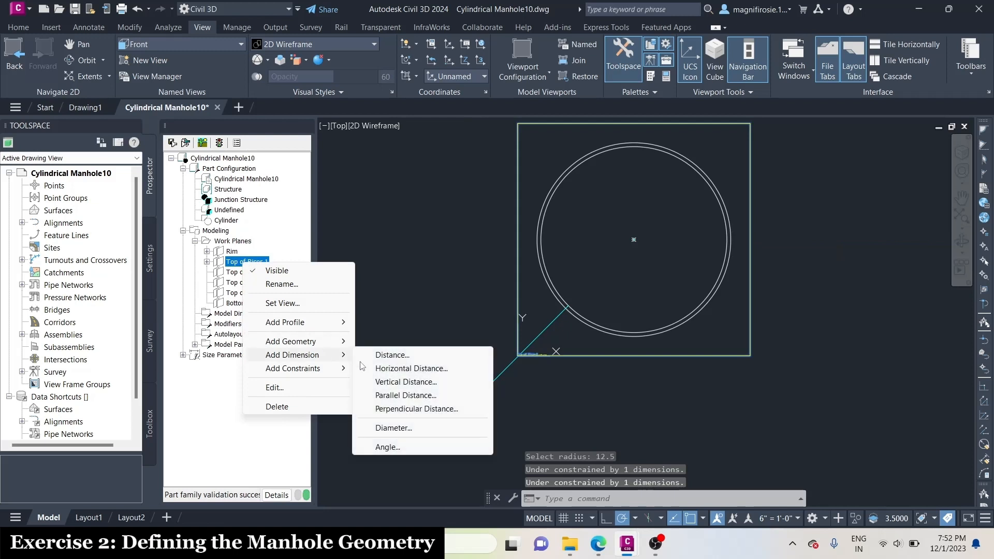
{"action": "left_click", "coordinate": [393, 428]}
{"action": "scroll", "coordinate": [547, 248], "scroll_direction": "up", "scroll_amount": 2}
{"action": "left_click", "coordinate": [553, 313]}
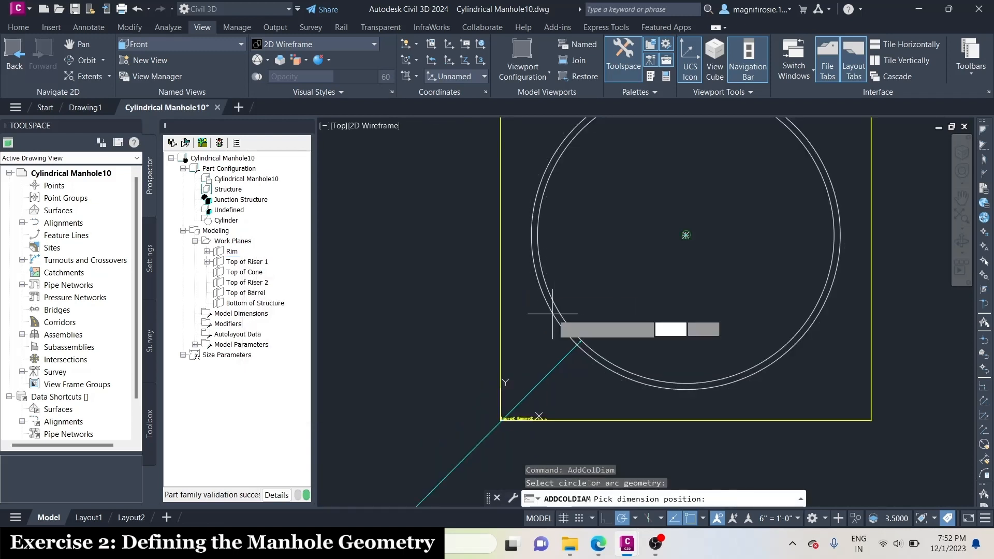
{"action": "scroll", "coordinate": [681, 290], "scroll_direction": "down", "scroll_amount": 4}
{"action": "left_click", "coordinate": [539, 330]}
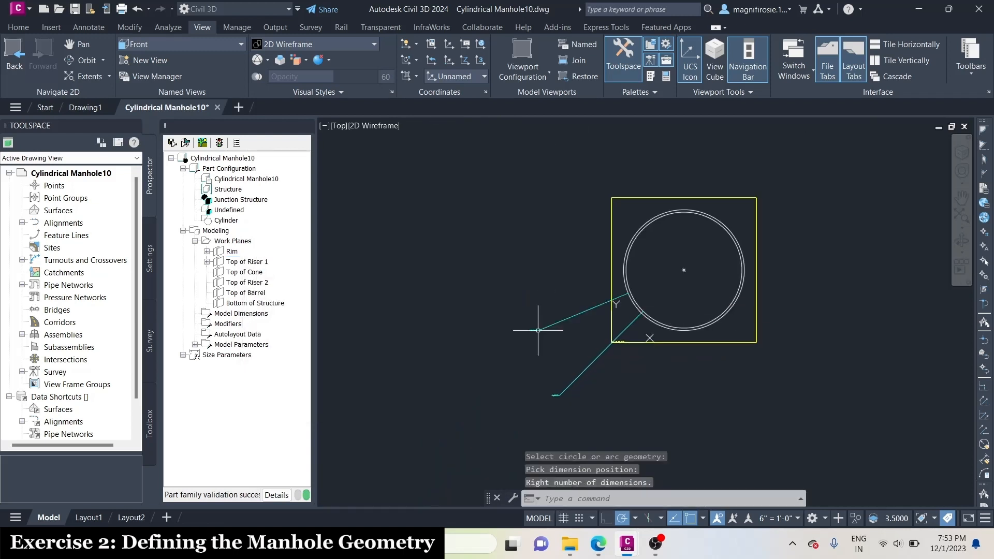
{"action": "scroll", "coordinate": [539, 330], "scroll_direction": "up", "scroll_amount": 5}
{"action": "scroll", "coordinate": [470, 337], "scroll_direction": "down", "scroll_amount": 3}
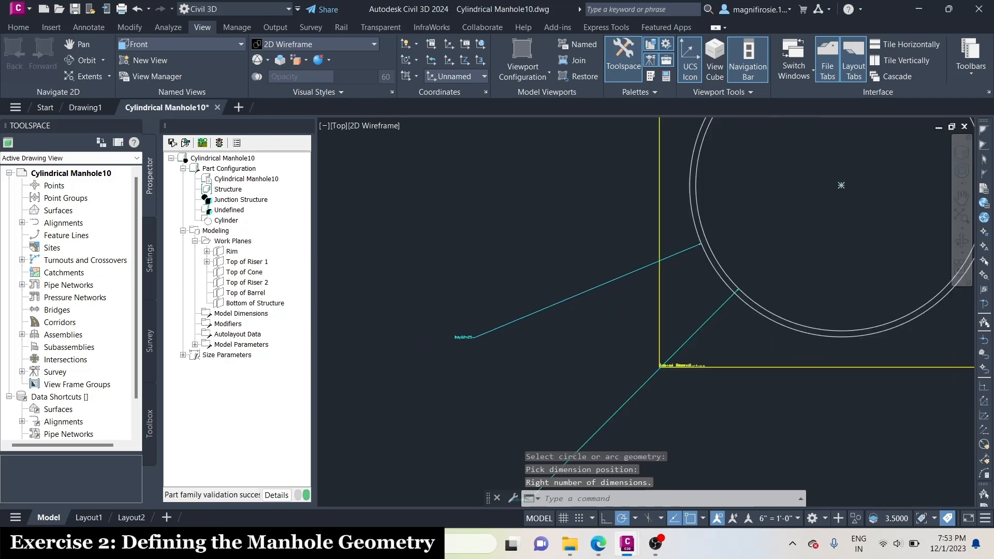
{"action": "scroll", "coordinate": [317, 428], "scroll_direction": "down", "scroll_amount": 2}
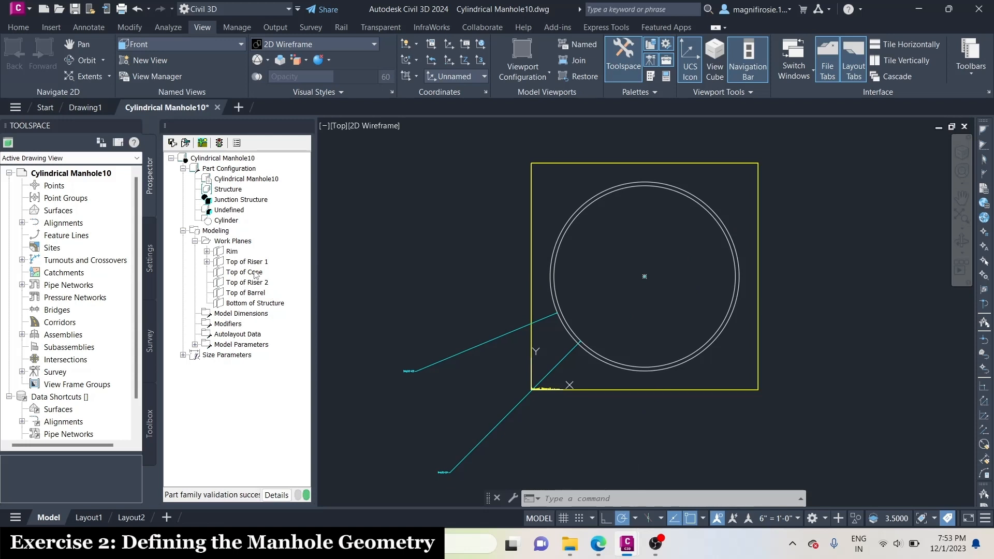
- Add a circular profile to the Top of Cone work plane with its center at 15,15 and a radius of 13
{"action": "left_click", "coordinate": [244, 272]}
{"action": "right_click", "coordinate": [253, 272]}
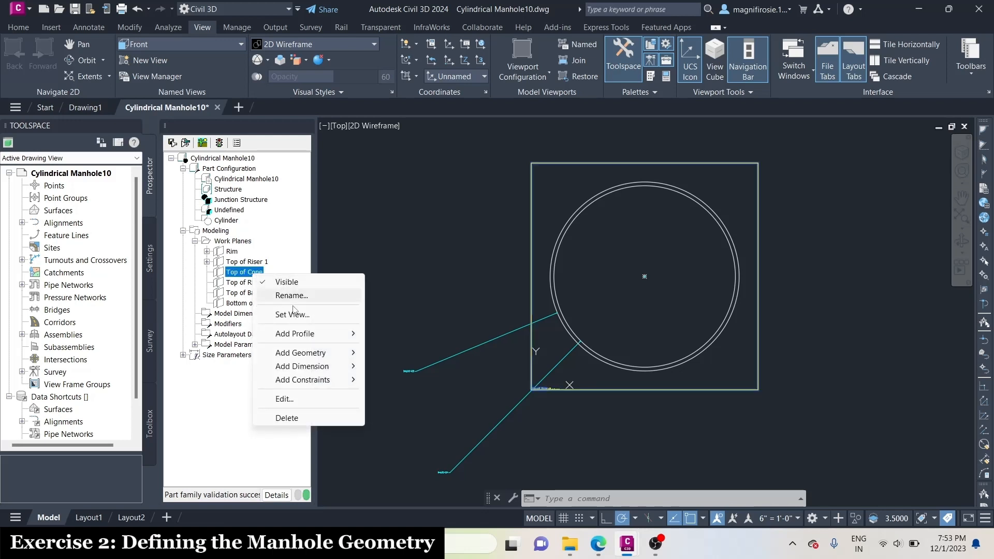
{"action": "mouse_move", "coordinate": [335, 338]}
{"action": "left_click", "coordinate": [400, 334]}
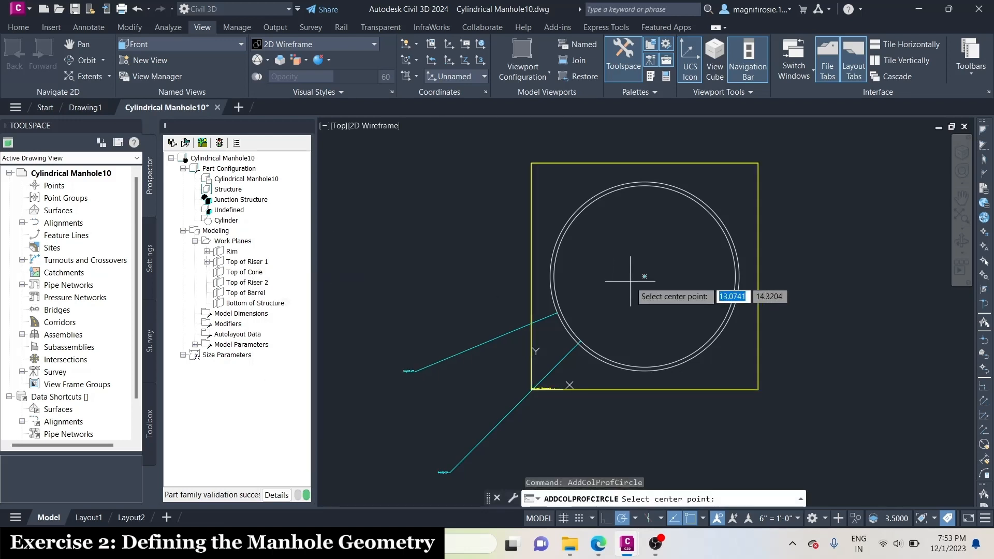
{"action": "type", "text": "15"}
{"action": "key", "text": "Tab"}
{"action": "type", "text": "1"}
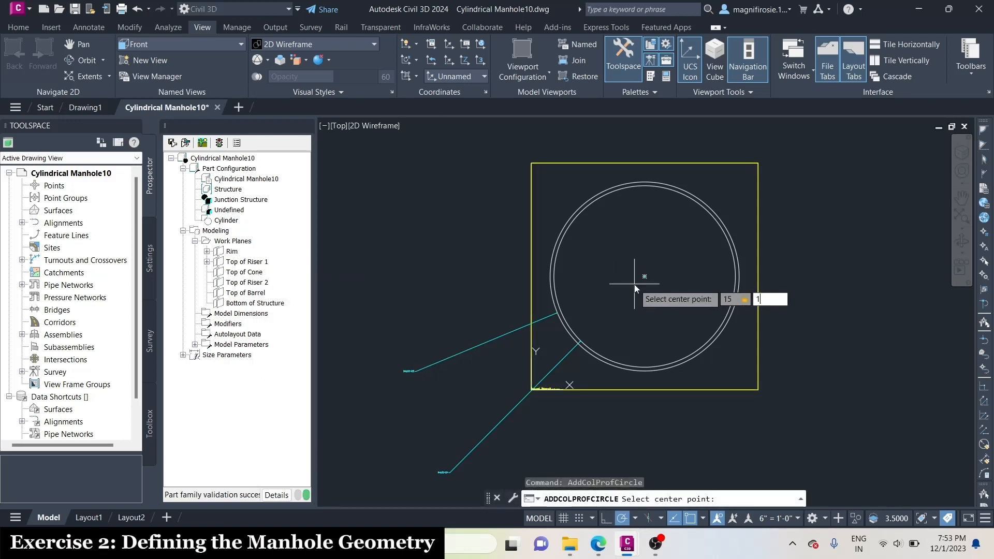
{"action": "type", "text": "5"}
{"action": "key", "text": "Return"}
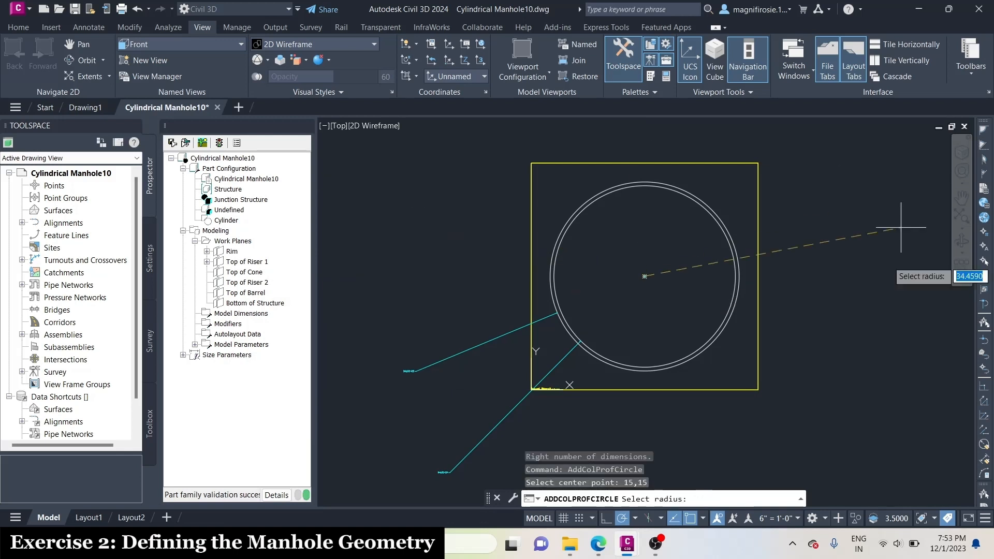
{"action": "type", "text": "13"}
{"action": "key", "text": "Return"}
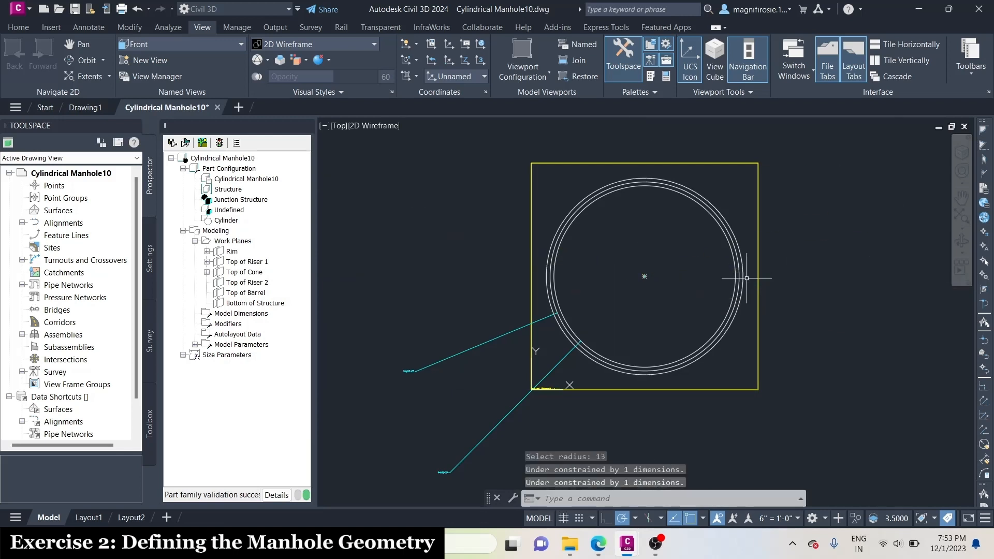
- Add a diameter dimension to the Top of Cone circular profile, placed outside the work plane above the other two dimensions
{"action": "right_click", "coordinate": [245, 272]}
{"action": "mouse_move", "coordinate": [346, 367]}
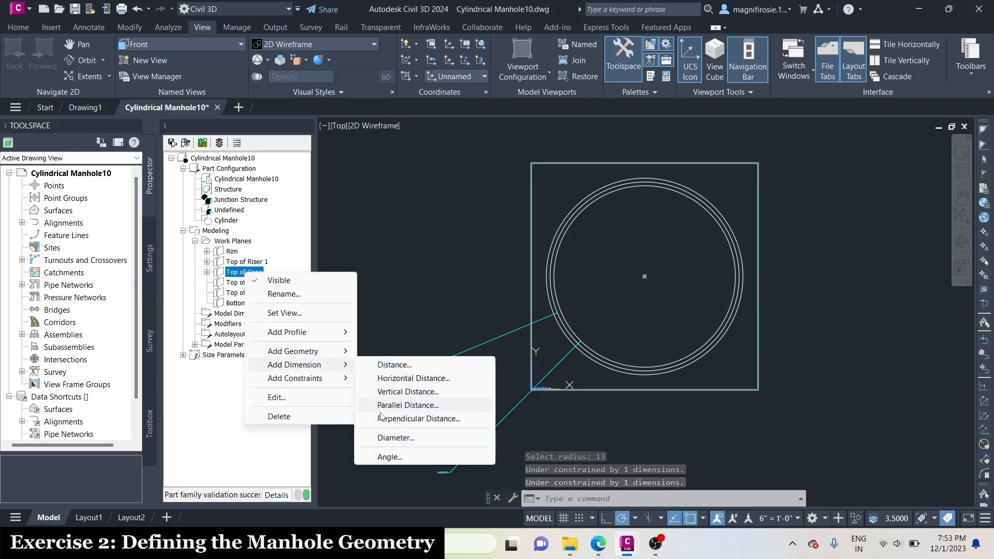
{"action": "left_click", "coordinate": [393, 438]}
{"action": "left_click", "coordinate": [552, 309]}
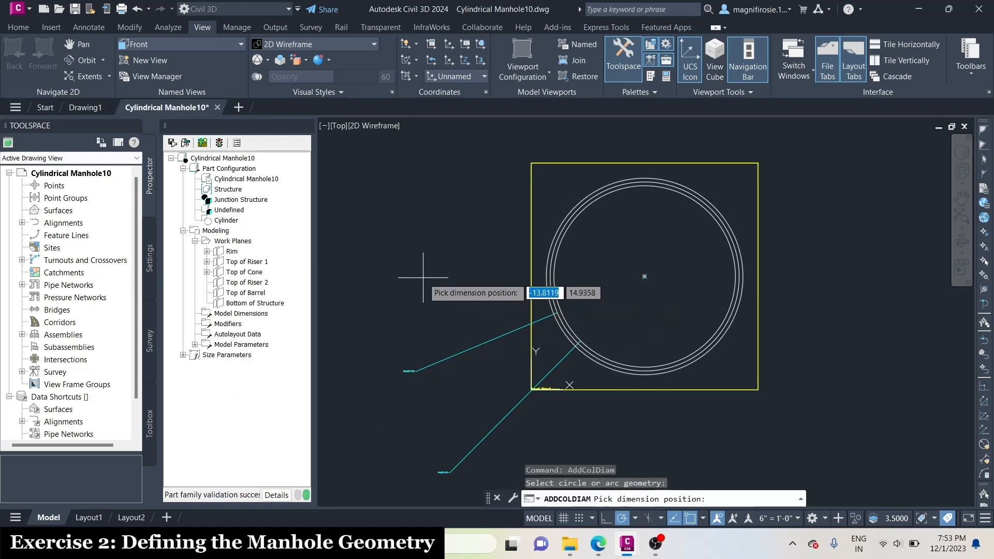
{"action": "left_click", "coordinate": [396, 260]}
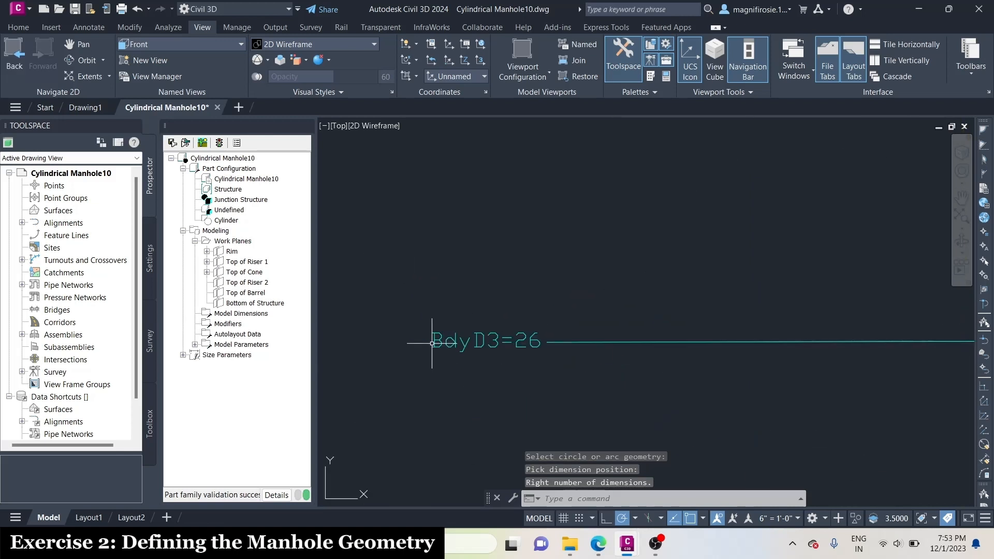
{"action": "scroll", "coordinate": [433, 340], "scroll_direction": "down", "scroll_amount": 5}
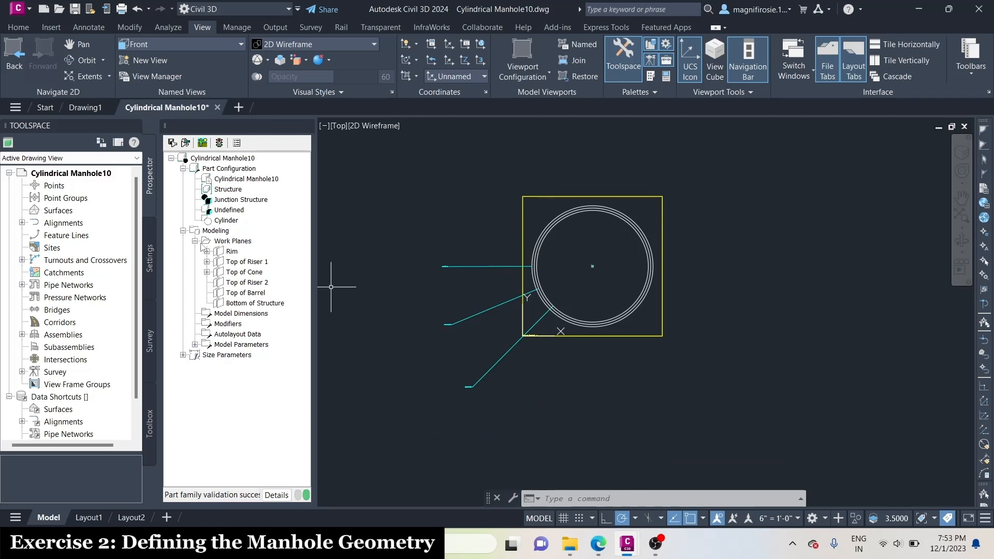
- Add a circular profile to the Top of Riser 2 work plane with its center at 15,15 and a radius of 24
{"action": "right_click", "coordinate": [264, 286]}
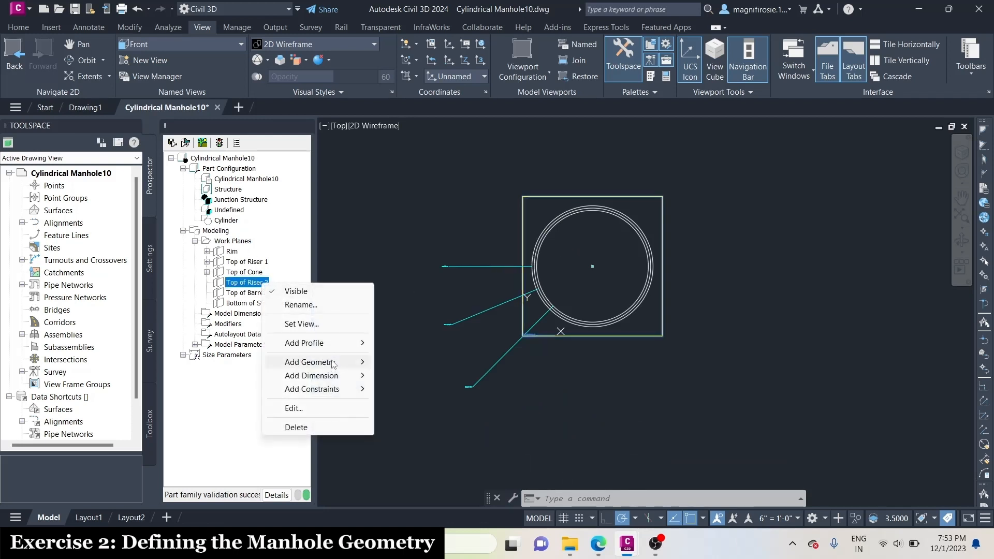
{"action": "mouse_move", "coordinate": [333, 359]}
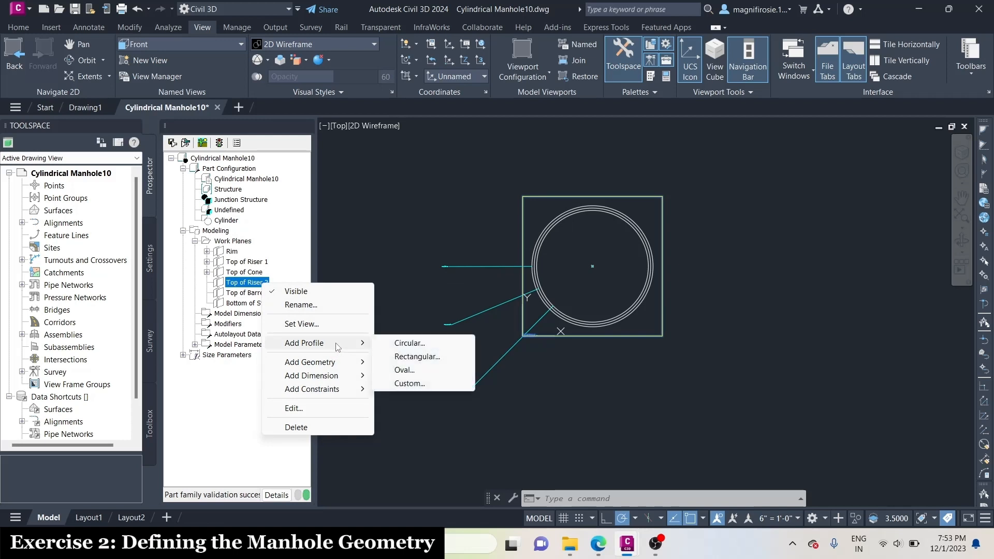
{"action": "left_click", "coordinate": [421, 346]}
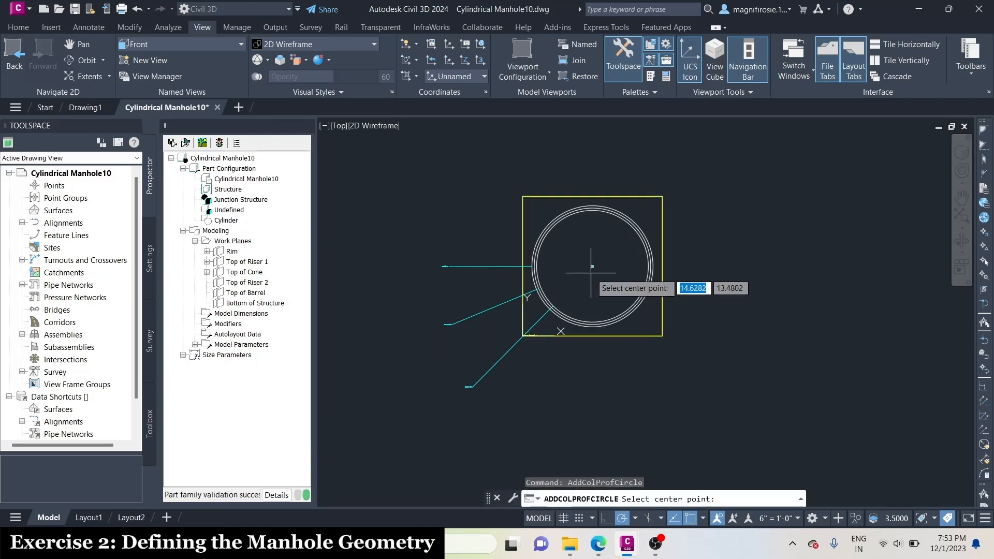
{"action": "type", "text": "15"}
{"action": "key", "text": "Tab"}
{"action": "type", "text": "15"}
{"action": "key", "text": "Return"}
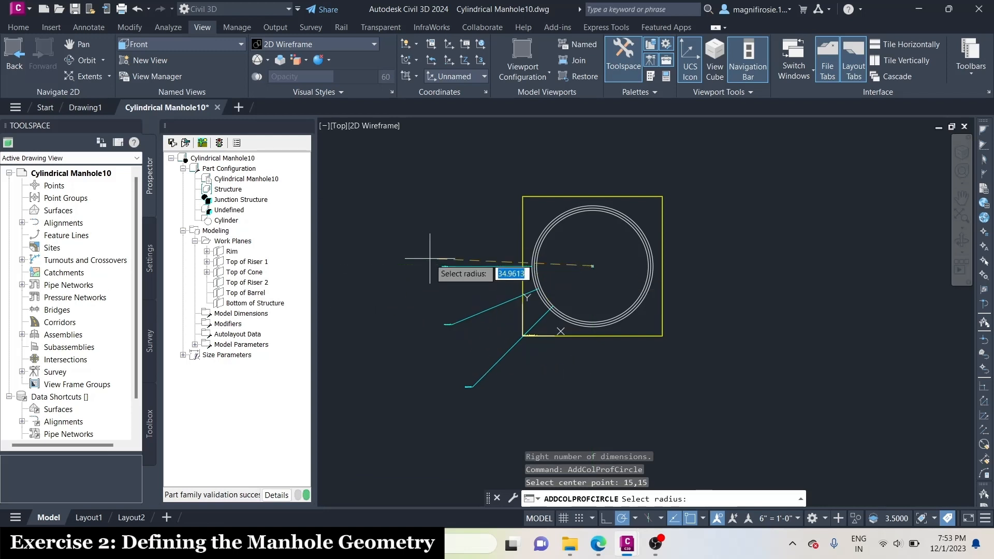
{"action": "type", "text": "24"}
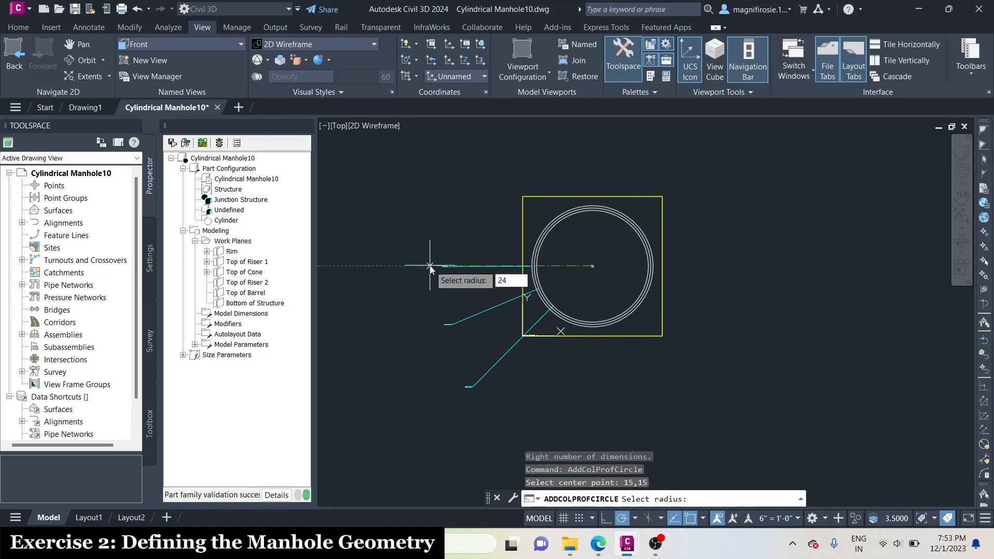
{"action": "key", "text": "Return"}
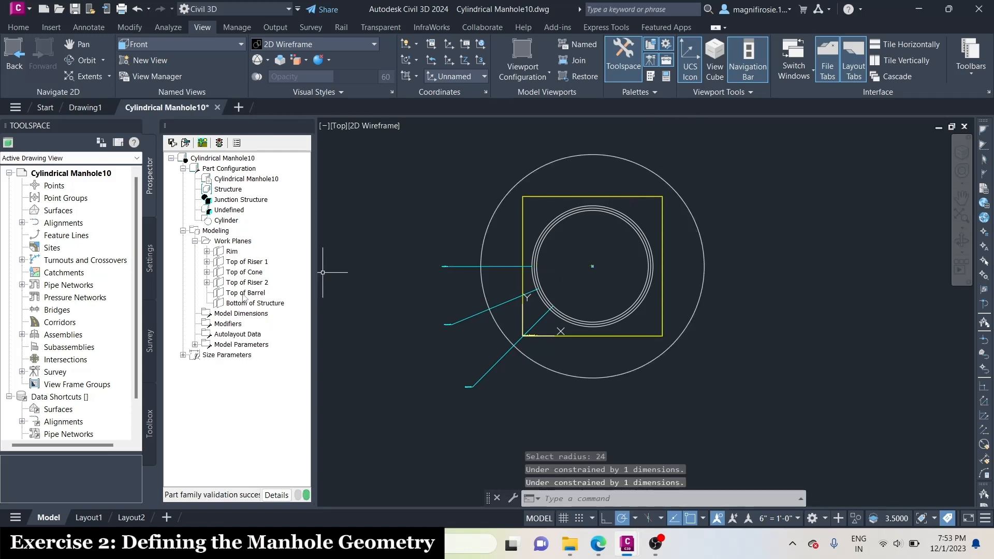
- Add a diameter dimension to the Top of Riser 2 circular profile, placed outside the circle above the other three dimensions
{"action": "right_click", "coordinate": [249, 283]}
{"action": "mouse_move", "coordinate": [330, 374]}
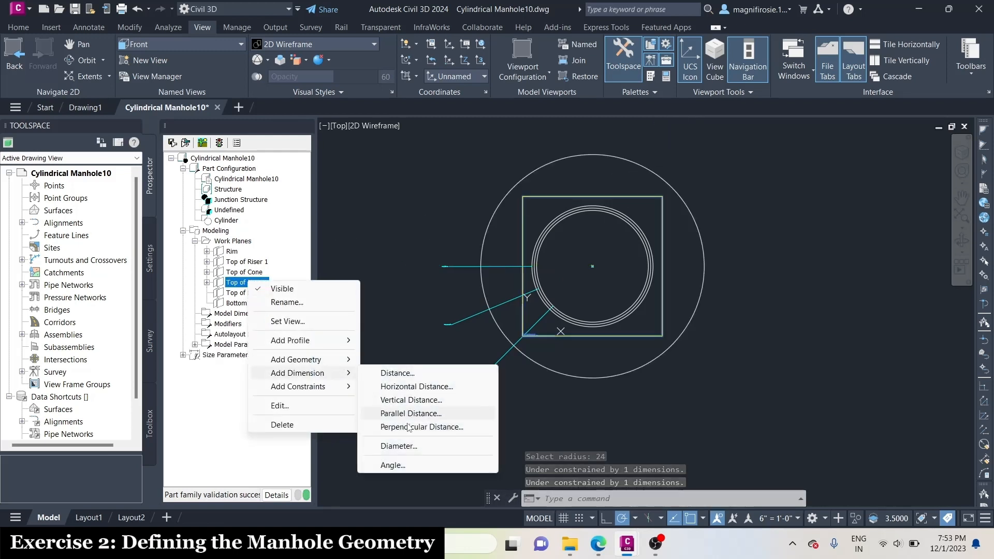
{"action": "left_click", "coordinate": [399, 446]}
{"action": "scroll", "coordinate": [476, 243], "scroll_direction": "up", "scroll_amount": 3}
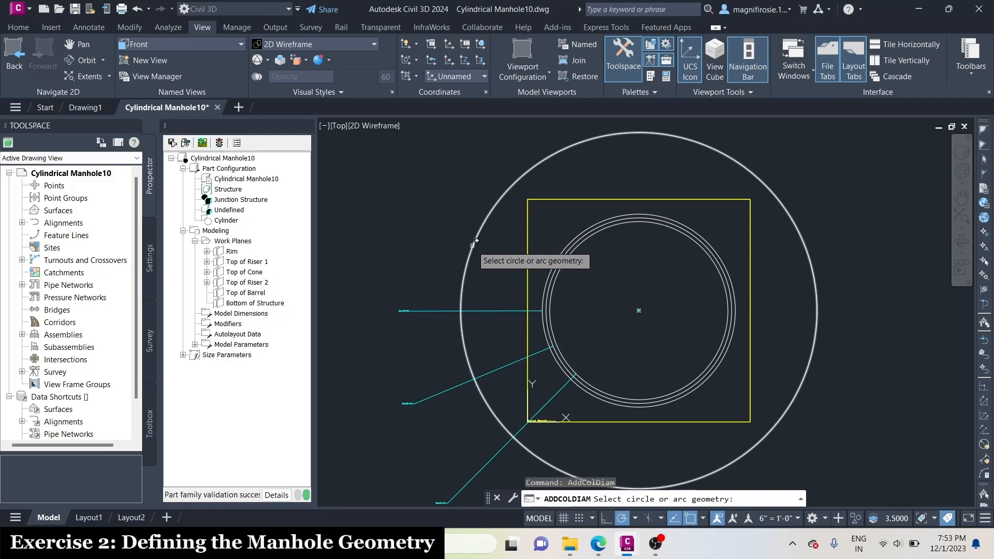
{"action": "left_click", "coordinate": [473, 245]}
{"action": "scroll", "coordinate": [473, 246], "scroll_direction": "down", "scroll_amount": 2}
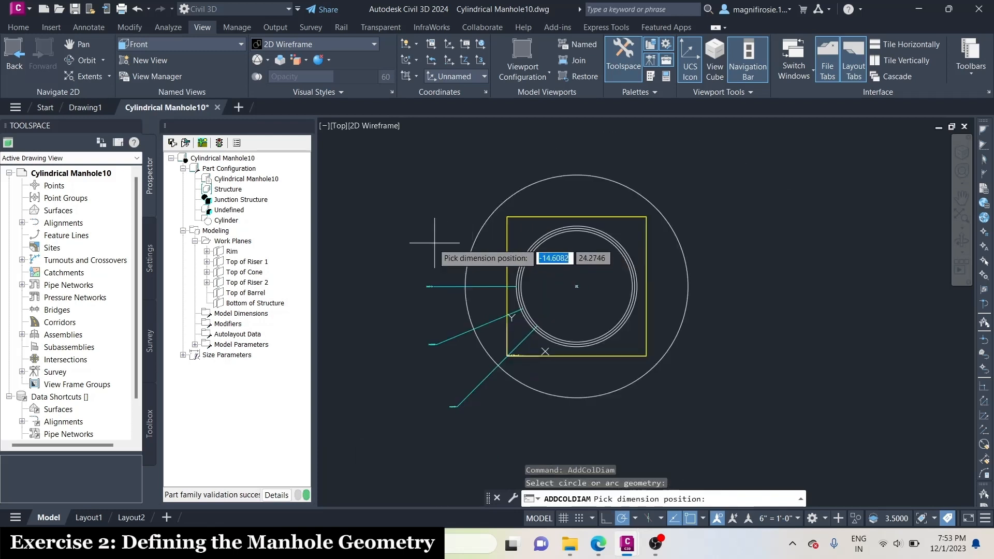
{"action": "left_click", "coordinate": [393, 230]}
{"action": "scroll", "coordinate": [406, 250], "scroll_direction": "up", "scroll_amount": 5}
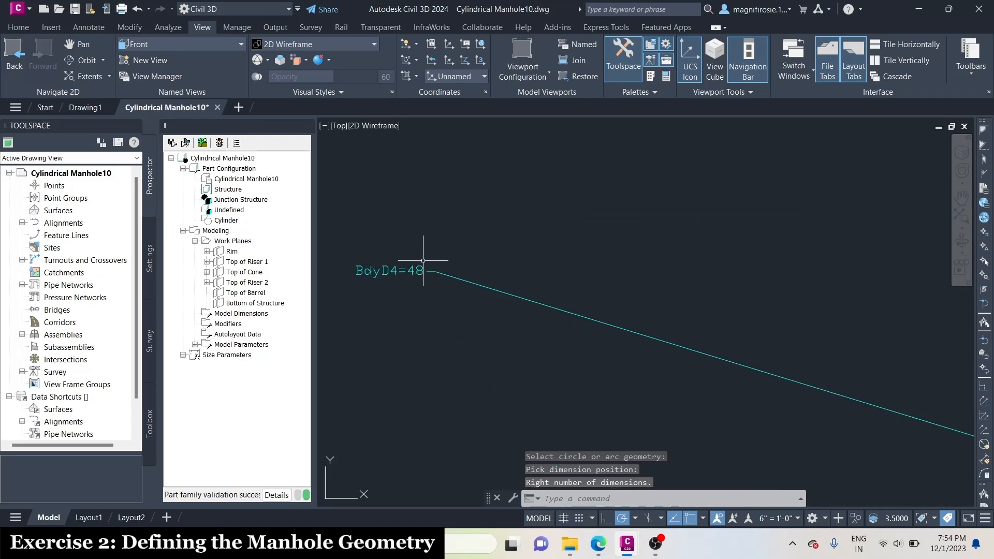
{"action": "scroll", "coordinate": [424, 261], "scroll_direction": "down", "scroll_amount": 6}
{"action": "scroll", "coordinate": [548, 277], "scroll_direction": "up", "scroll_amount": 1}
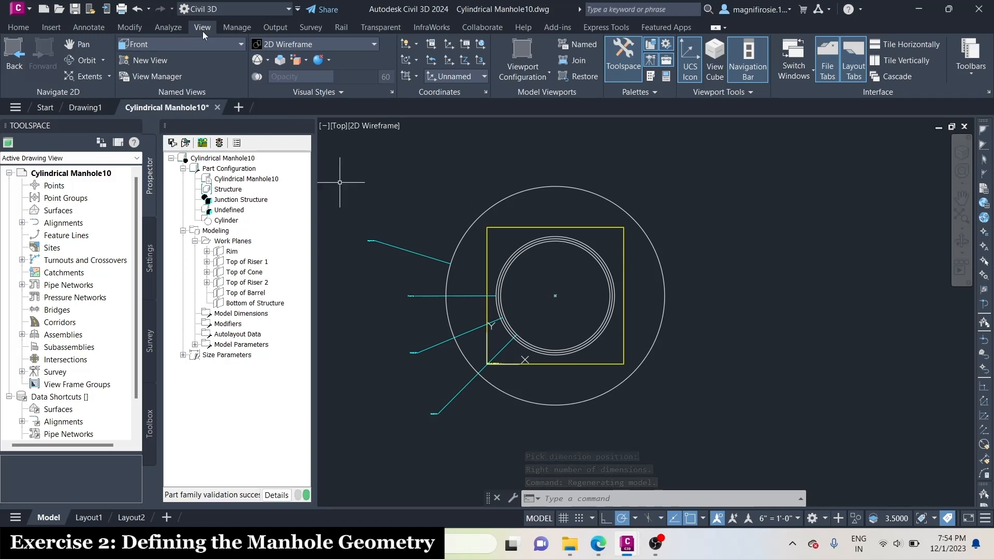
- Inspect the stacked work planes and profiles in Front view, and return to Top view
{"action": "left_click", "coordinate": [178, 47]}
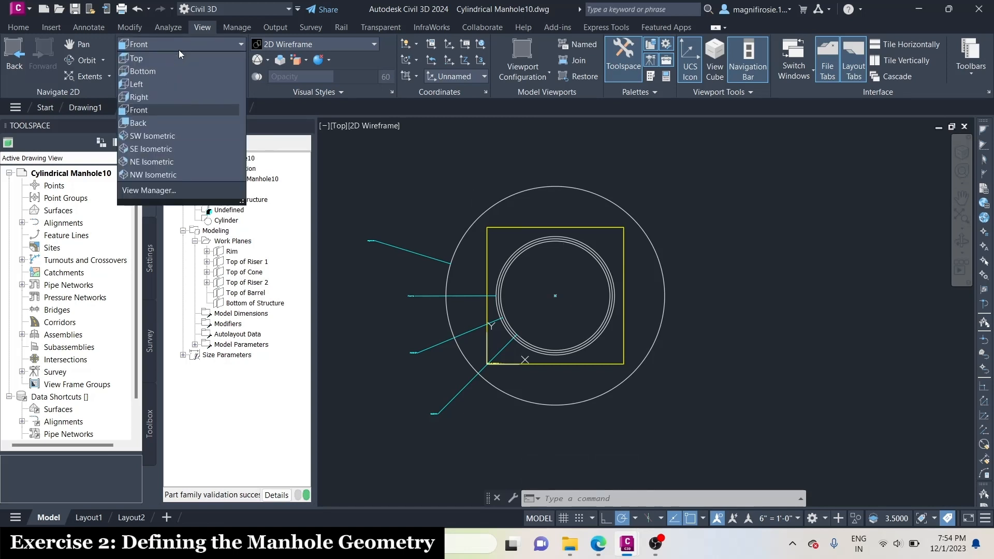
{"action": "left_click", "coordinate": [161, 112]}
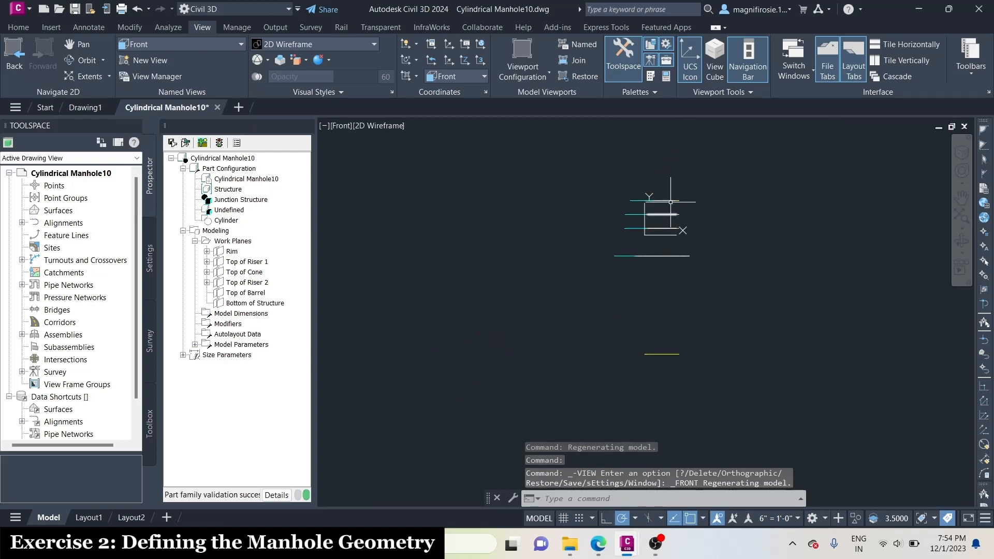
{"action": "scroll", "coordinate": [671, 202], "scroll_direction": "up", "scroll_amount": 5}
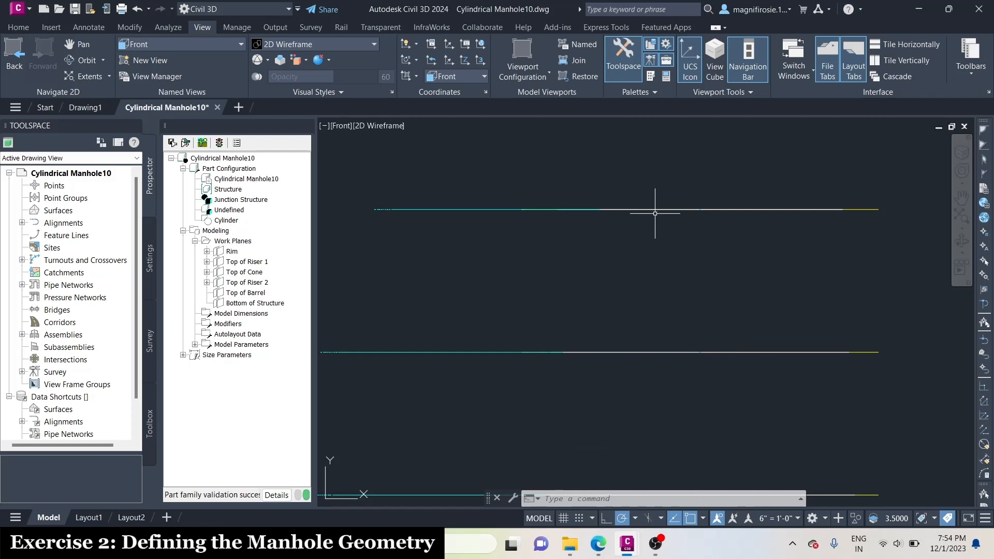
{"action": "left_click", "coordinate": [157, 45]}
{"action": "left_click", "coordinate": [160, 57]}
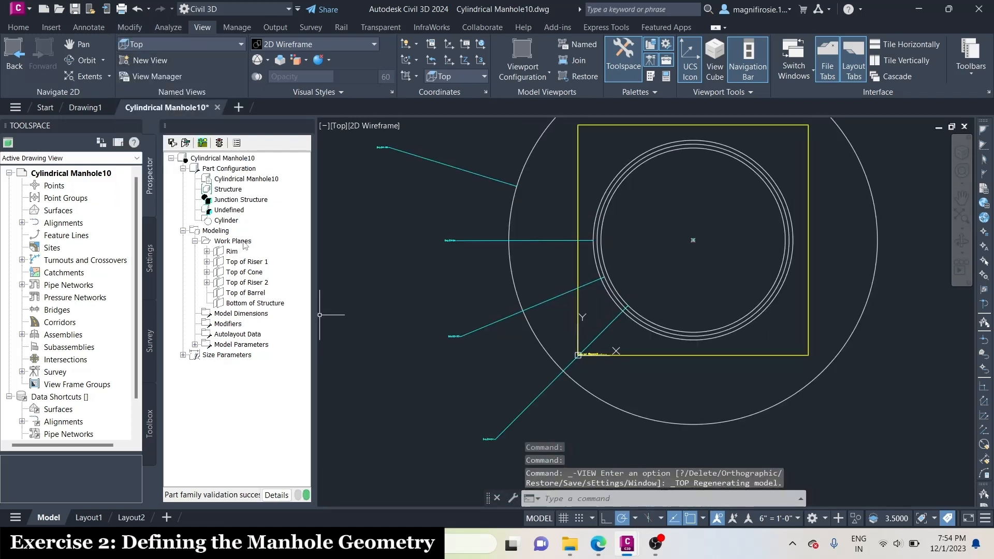
- Add a transition modifier from the Rim circular profile to the Top of Riser 1 profile
{"action": "right_click", "coordinate": [233, 325]}
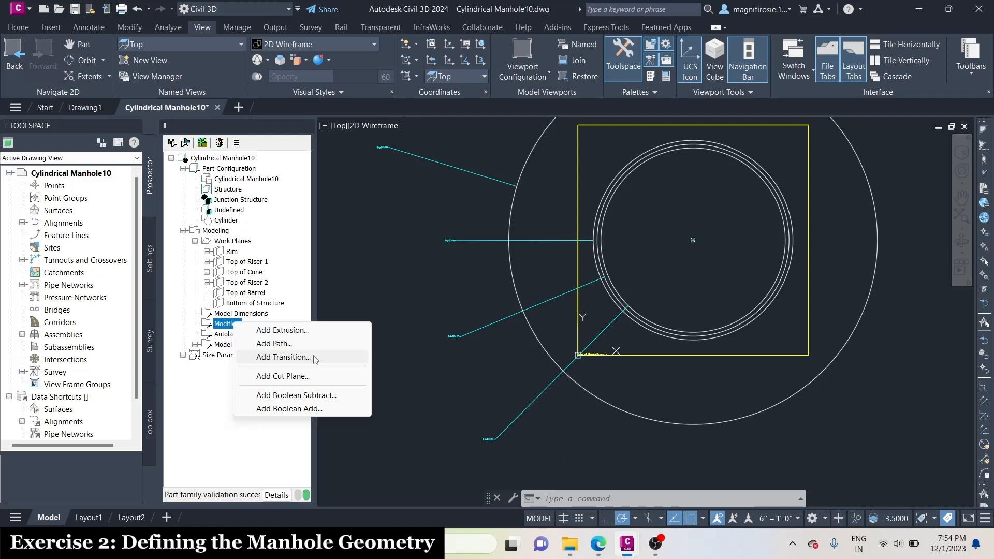
{"action": "left_click", "coordinate": [284, 357]}
{"action": "scroll", "coordinate": [616, 303], "scroll_direction": "up", "scroll_amount": 4}
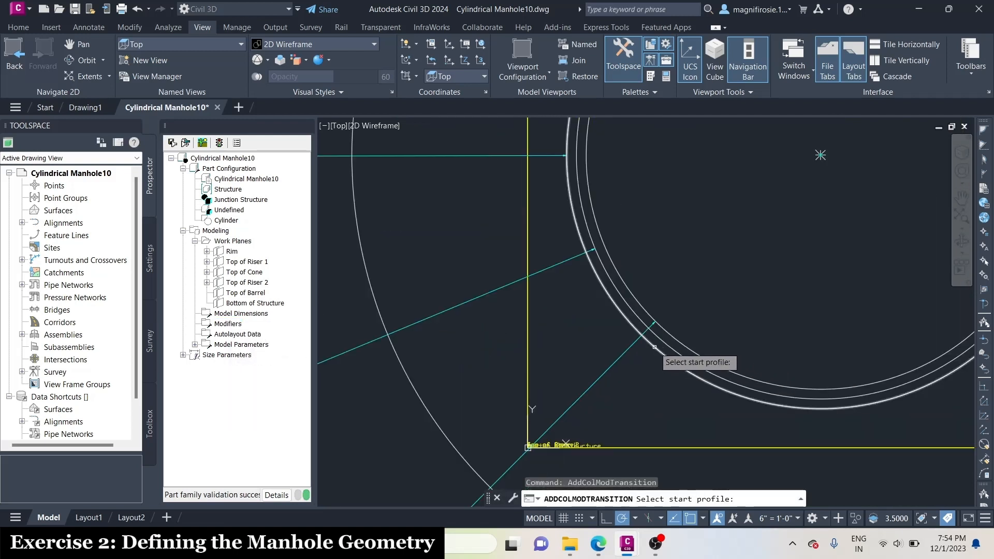
{"action": "left_click", "coordinate": [669, 334]}
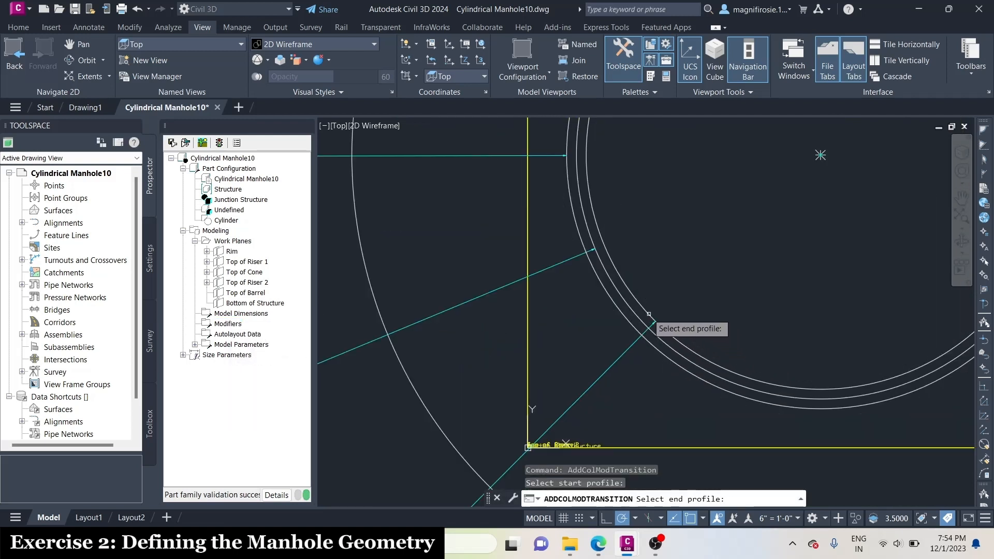
{"action": "left_click", "coordinate": [628, 305]}
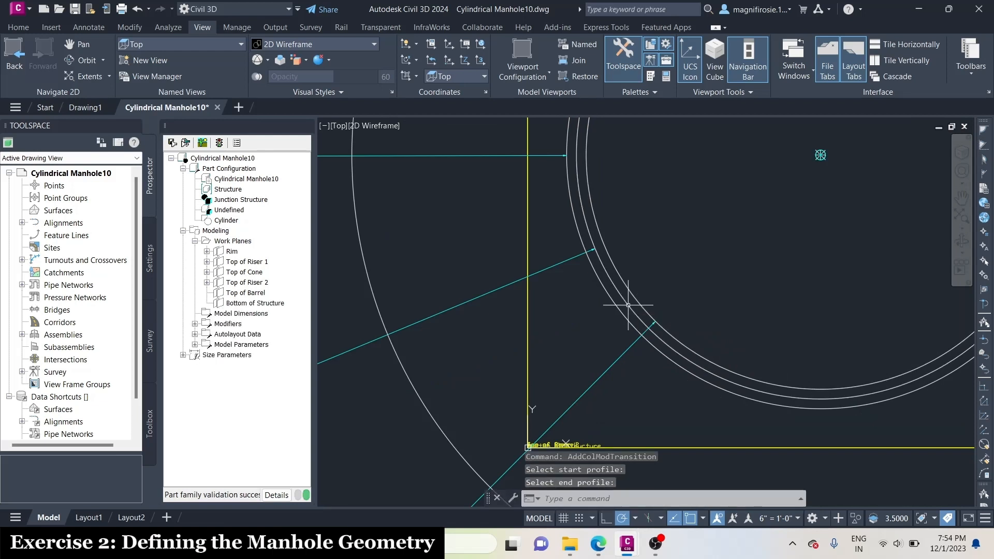
{"action": "scroll", "coordinate": [543, 221], "scroll_direction": "down", "scroll_amount": 2}
- In Front view, send the transition between the Rim and Top of Riser 1 to the back of the display order
{"action": "left_click", "coordinate": [143, 45]}
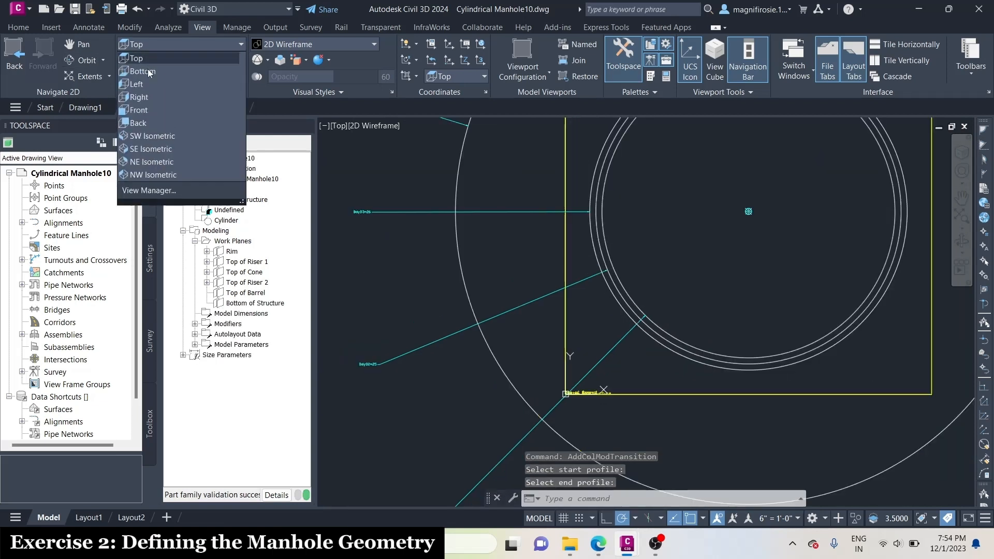
{"action": "left_click", "coordinate": [157, 109]}
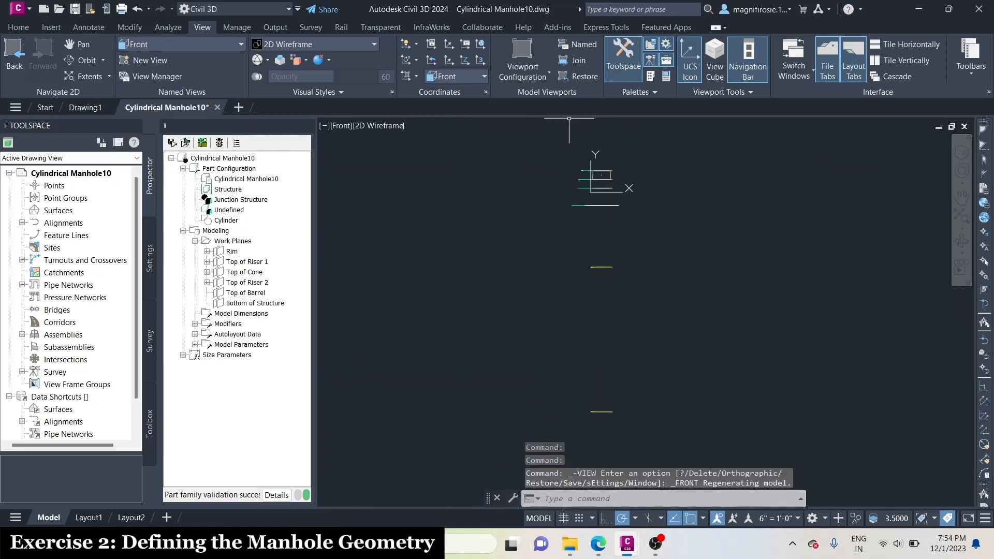
{"action": "scroll", "coordinate": [558, 201], "scroll_direction": "up", "scroll_amount": 4}
{"action": "scroll", "coordinate": [595, 302], "scroll_direction": "down", "scroll_amount": 2}
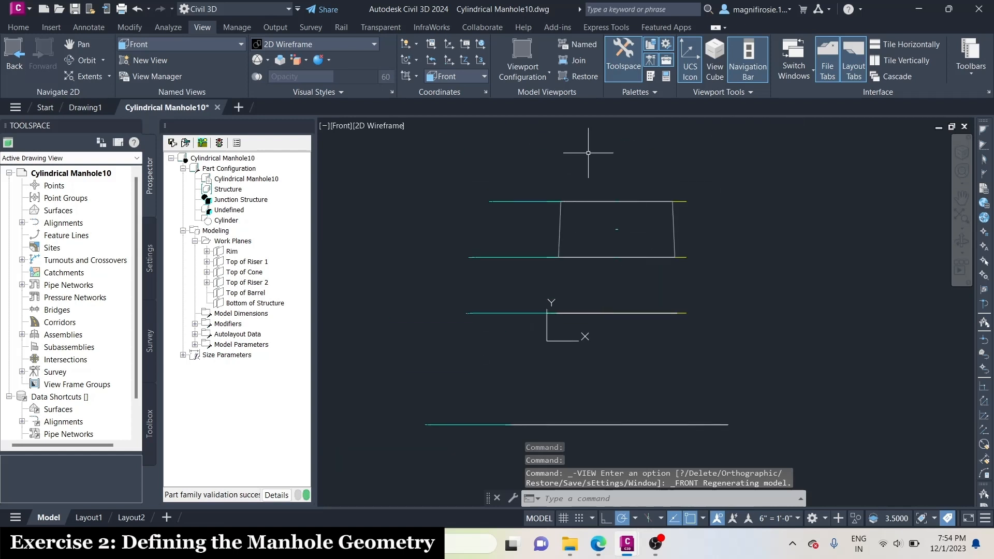
{"action": "left_click", "coordinate": [674, 230]}
{"action": "right_click", "coordinate": [675, 228]}
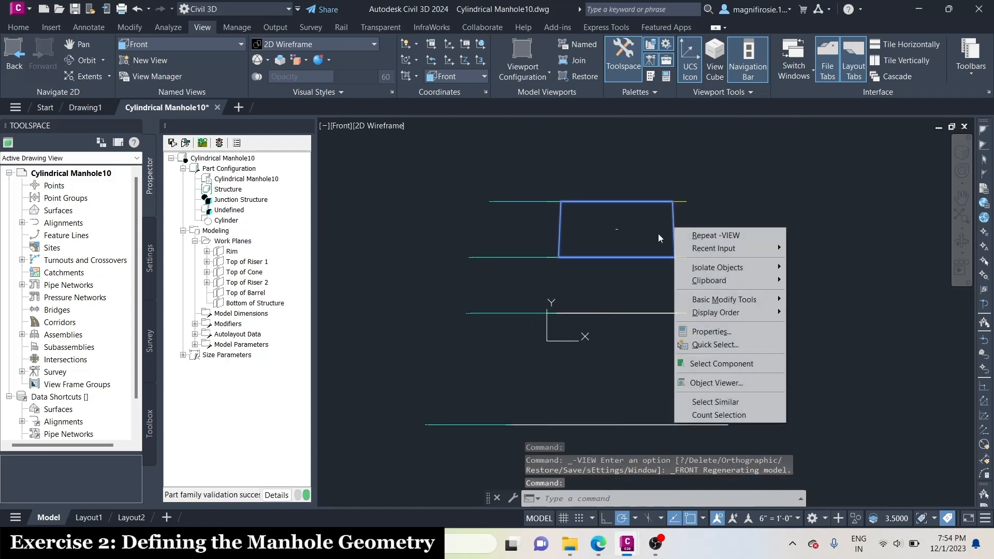
{"action": "mouse_move", "coordinate": [746, 314]}
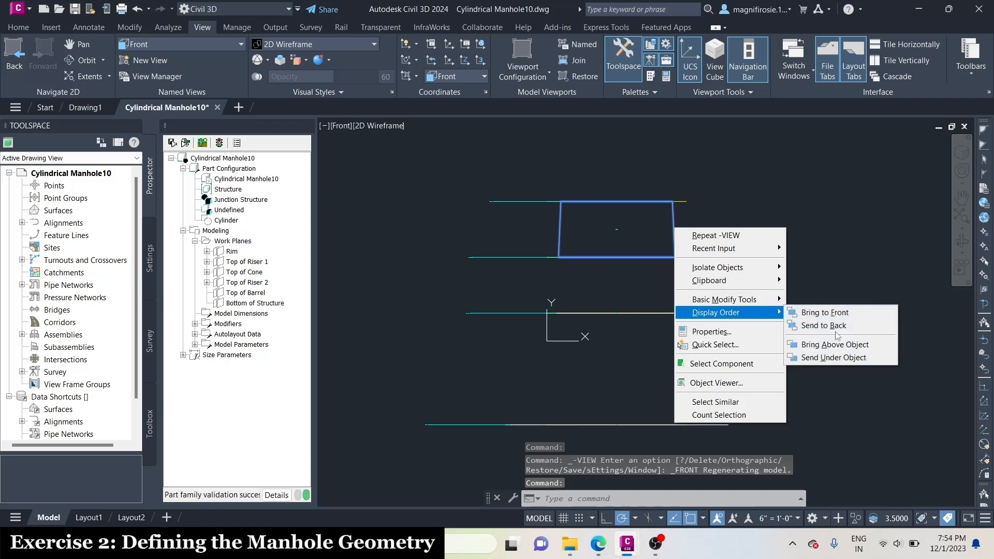
{"action": "left_click", "coordinate": [835, 327]}
{"action": "scroll", "coordinate": [795, 233], "scroll_direction": "down", "scroll_amount": 2}
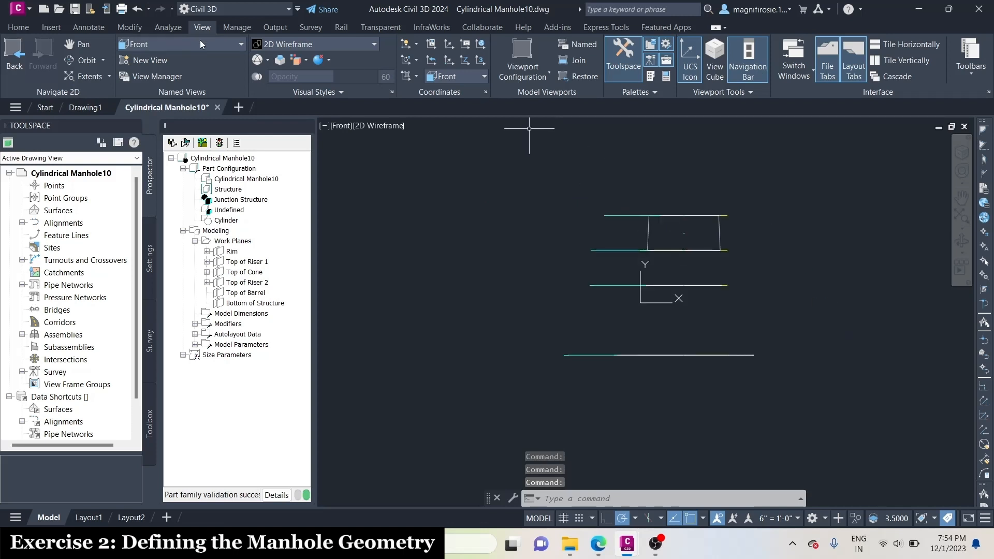
- Return to Top view and add a transition modifier from the Top of Riser 1 profile to the Top of Cone profile
{"action": "left_click", "coordinate": [166, 39]}
{"action": "left_click", "coordinate": [163, 59]}
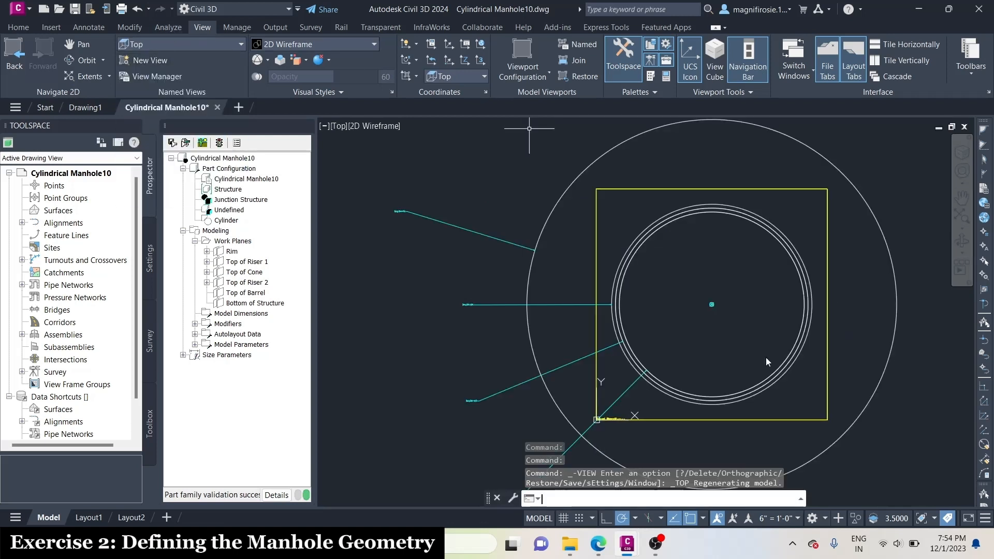
{"action": "scroll", "coordinate": [619, 359], "scroll_direction": "up", "scroll_amount": 2}
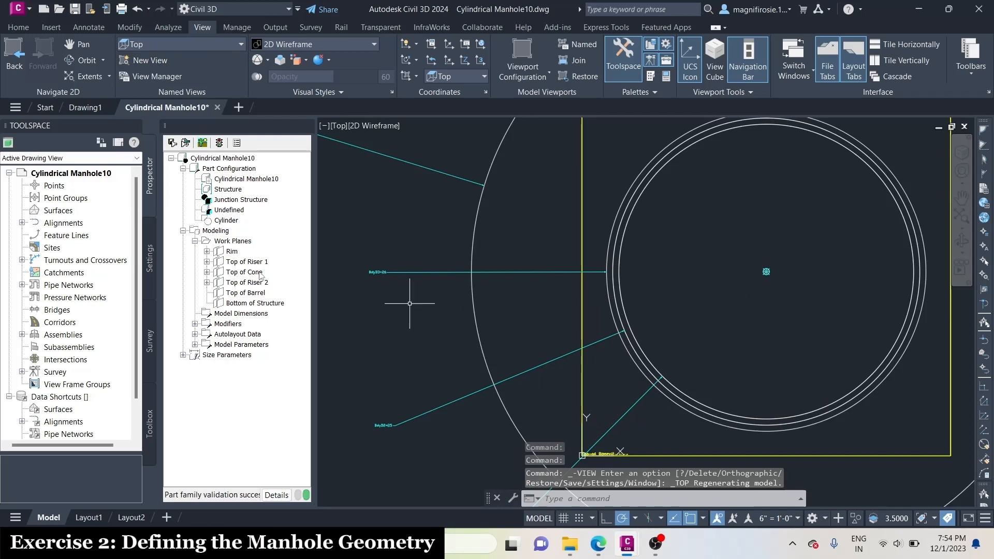
{"action": "left_click", "coordinate": [235, 324]}
{"action": "right_click", "coordinate": [236, 323]}
{"action": "left_click", "coordinate": [300, 357]}
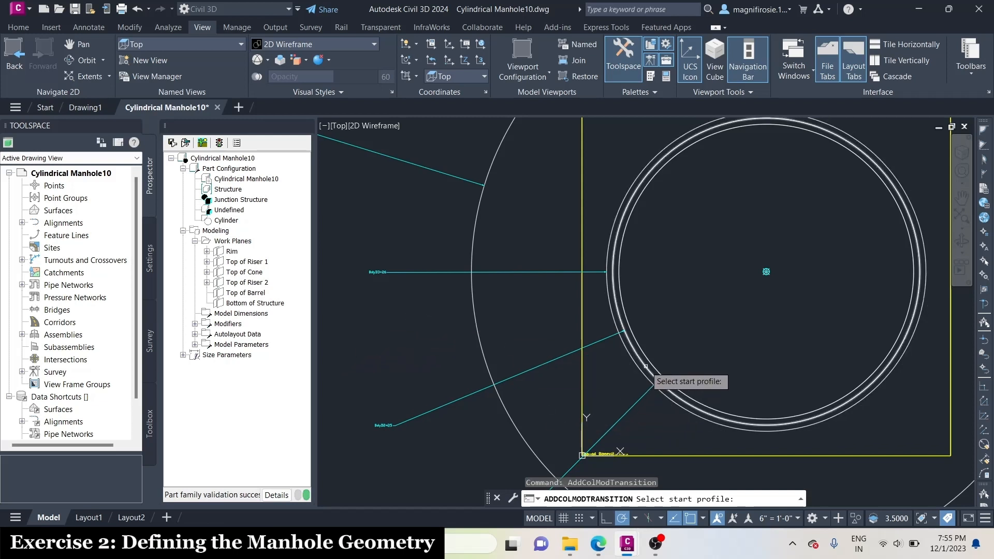
{"action": "scroll", "coordinate": [646, 366], "scroll_direction": "up", "scroll_amount": 2}
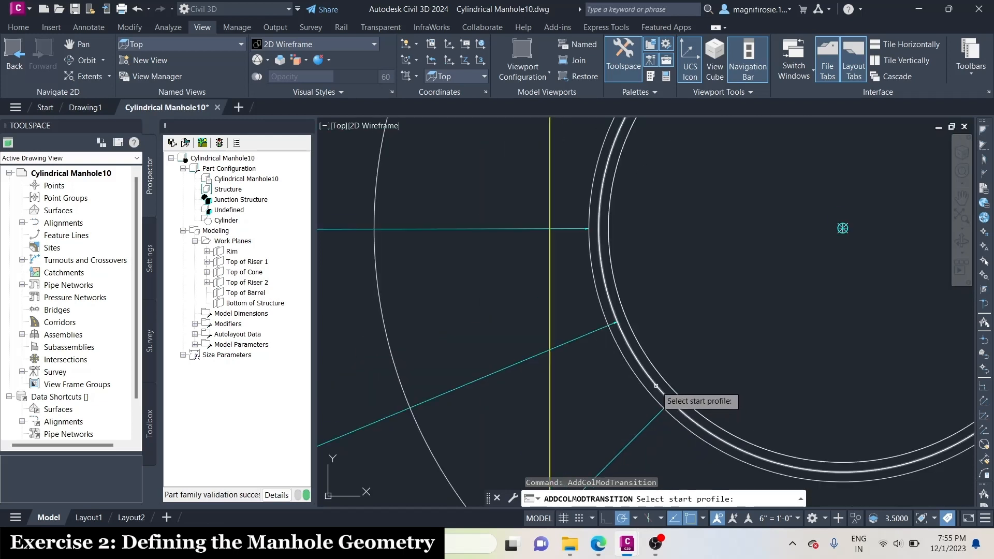
{"action": "left_click", "coordinate": [650, 388]}
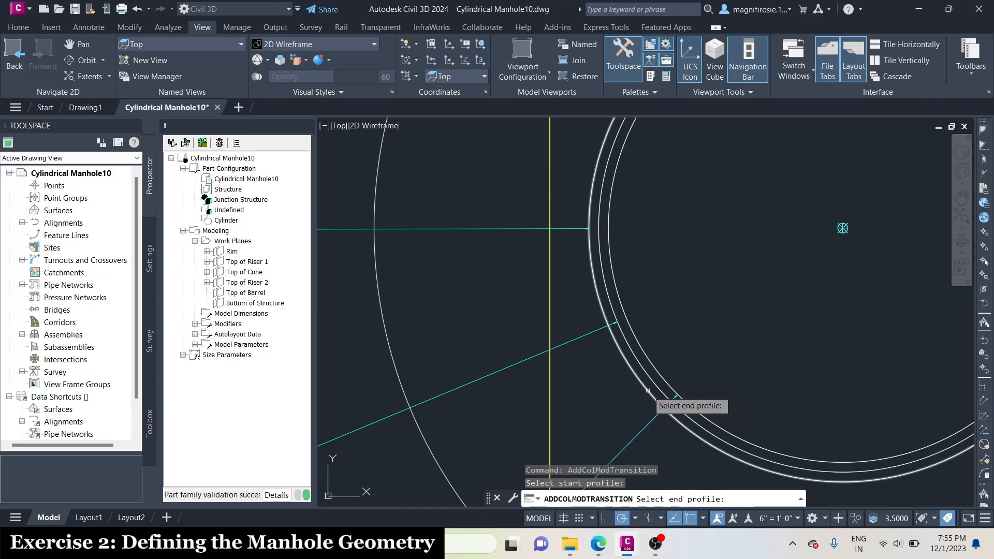
{"action": "left_click", "coordinate": [647, 391]}
- In Front view, send the transition between Top of Riser 1 and Top of Cone to the back of the display order
{"action": "left_click", "coordinate": [161, 44]}
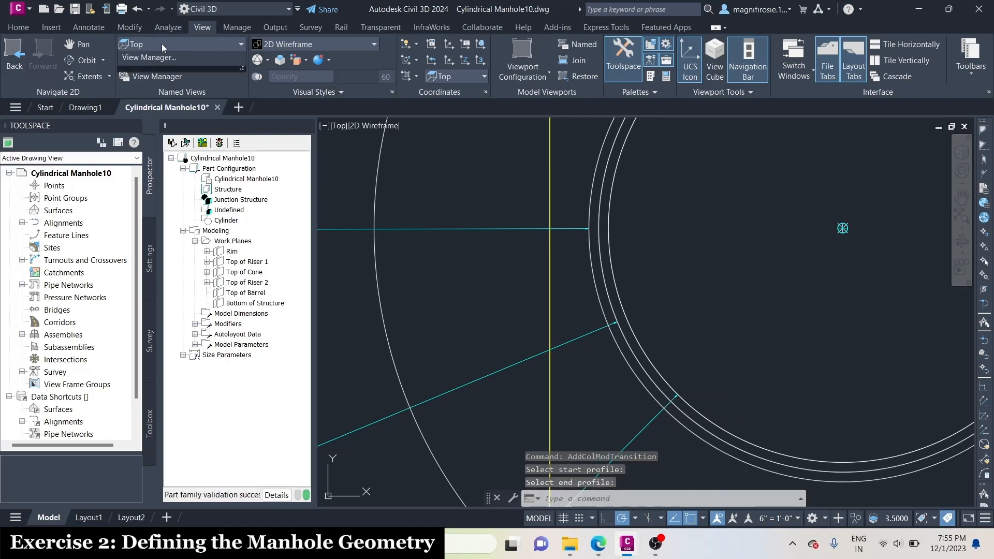
{"action": "left_click", "coordinate": [162, 109]}
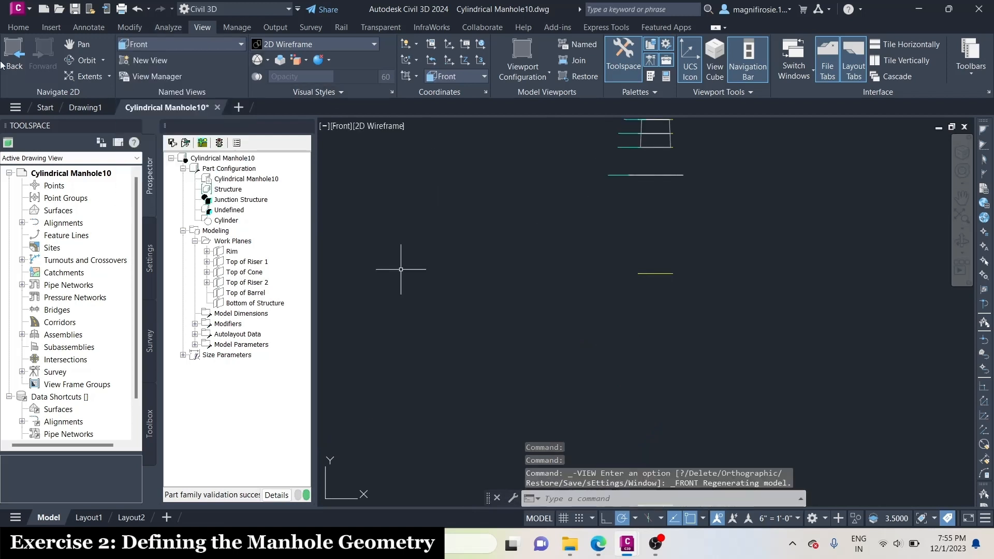
{"action": "scroll", "coordinate": [623, 147], "scroll_direction": "up", "scroll_amount": 5}
{"action": "scroll", "coordinate": [730, 266], "scroll_direction": "down", "scroll_amount": 5}
{"action": "scroll", "coordinate": [763, 252], "scroll_direction": "up", "scroll_amount": 8}
{"action": "scroll", "coordinate": [730, 277], "scroll_direction": "down", "scroll_amount": 3}
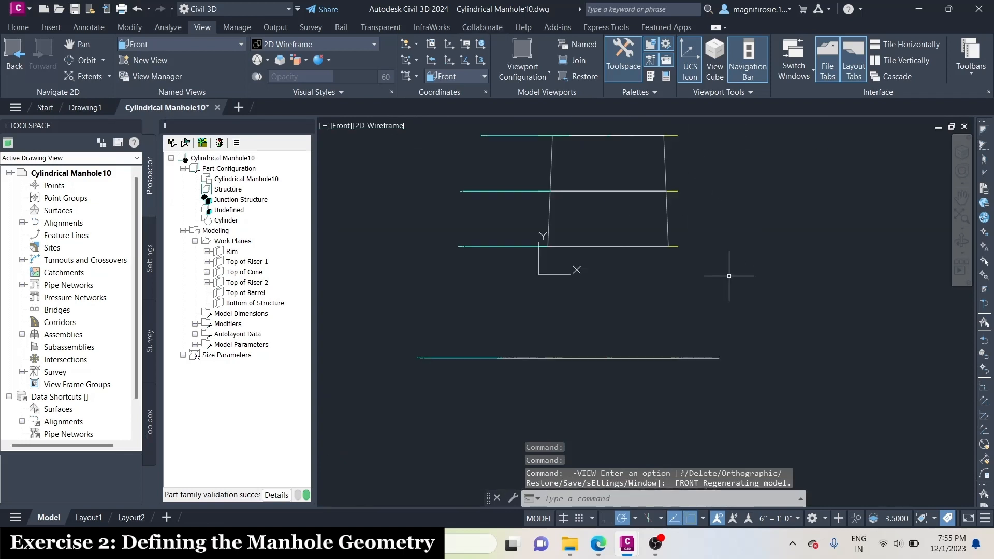
{"action": "scroll", "coordinate": [729, 276], "scroll_direction": "down", "scroll_amount": 2}
{"action": "left_click", "coordinate": [690, 241]}
{"action": "right_click", "coordinate": [692, 237]}
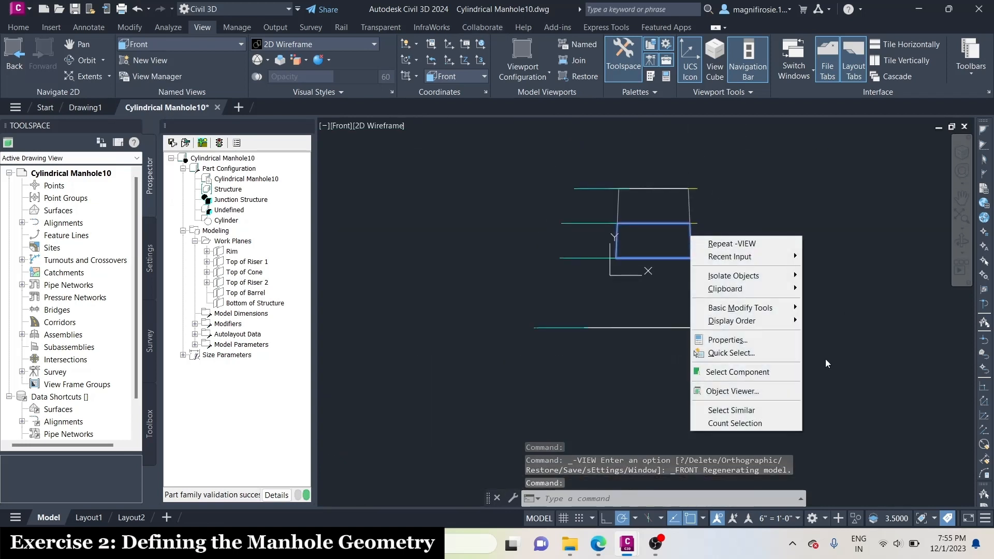
{"action": "mouse_move", "coordinate": [764, 324]}
{"action": "left_click", "coordinate": [845, 333]}
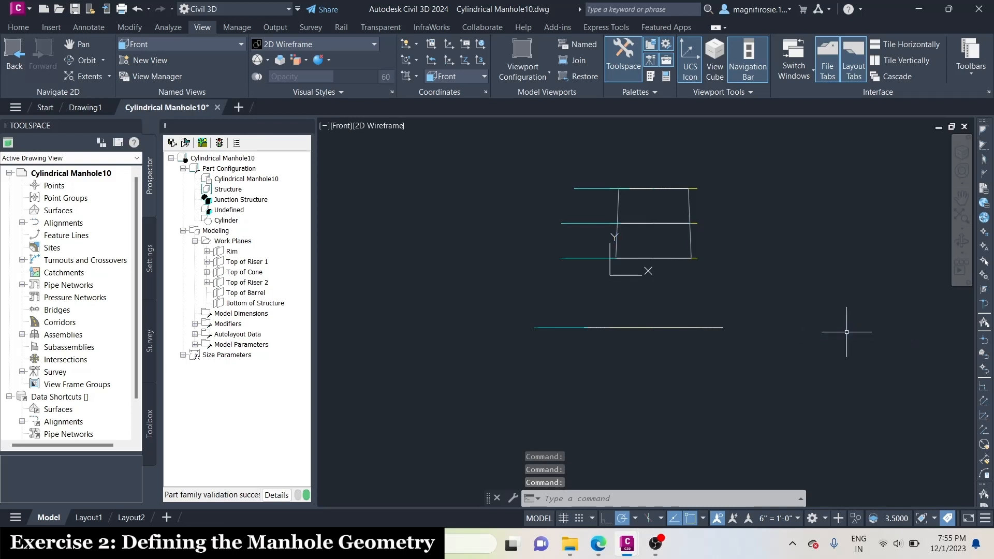
- Return to Top view and add a transition modifier from the Top of Cone profile to the Top of Riser 2 profile
{"action": "left_click", "coordinate": [215, 41]}
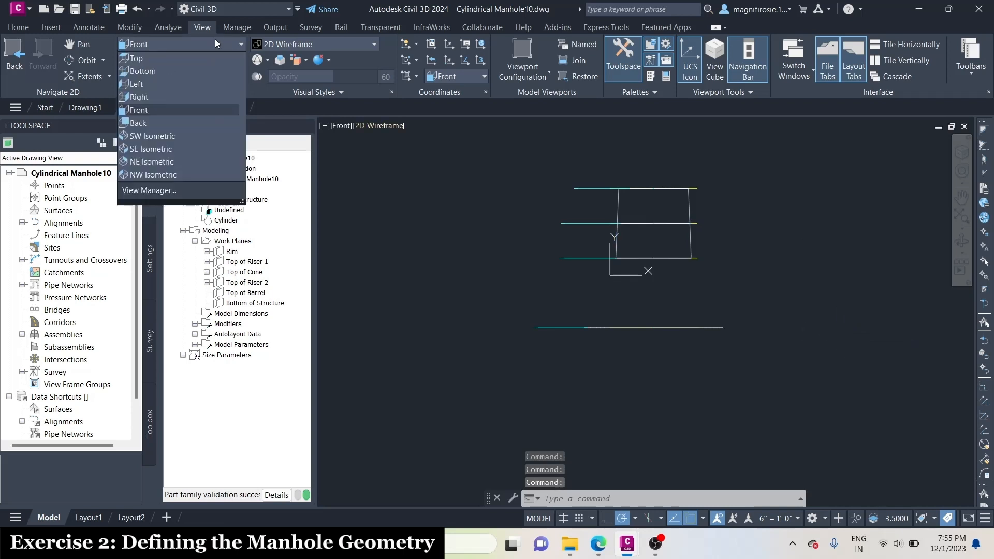
{"action": "left_click", "coordinate": [176, 63]}
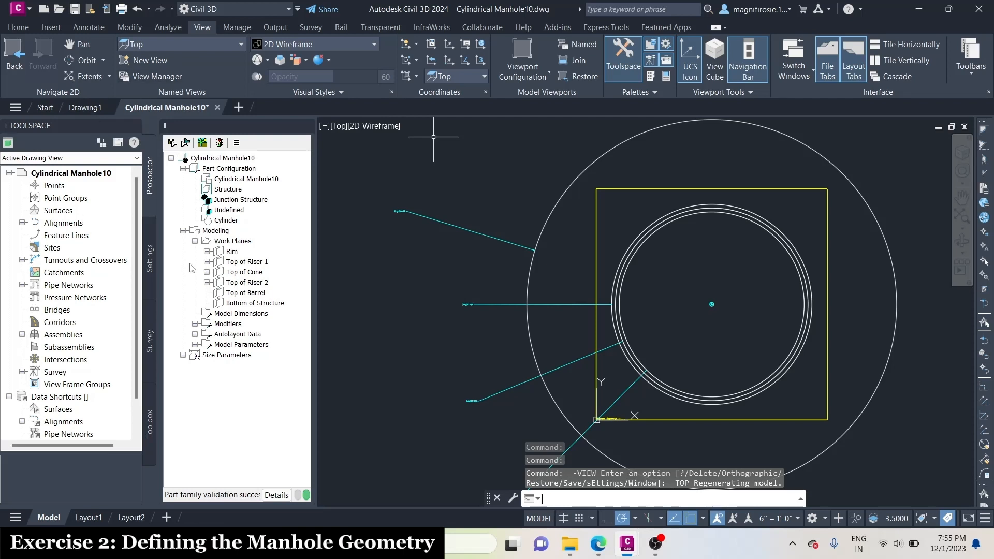
{"action": "right_click", "coordinate": [226, 324]}
{"action": "left_click", "coordinate": [227, 324]}
{"action": "right_click", "coordinate": [228, 326]}
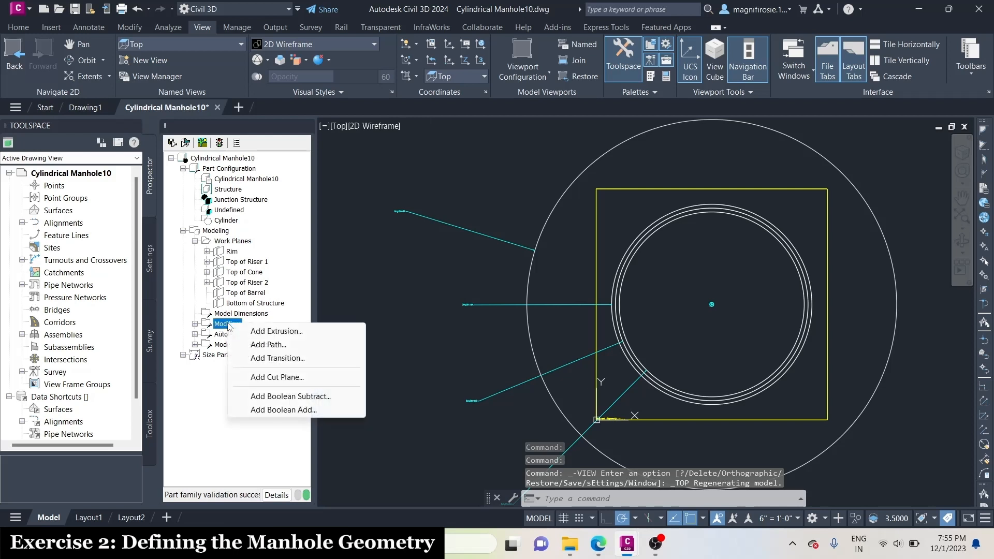
{"action": "left_click", "coordinate": [289, 362]}
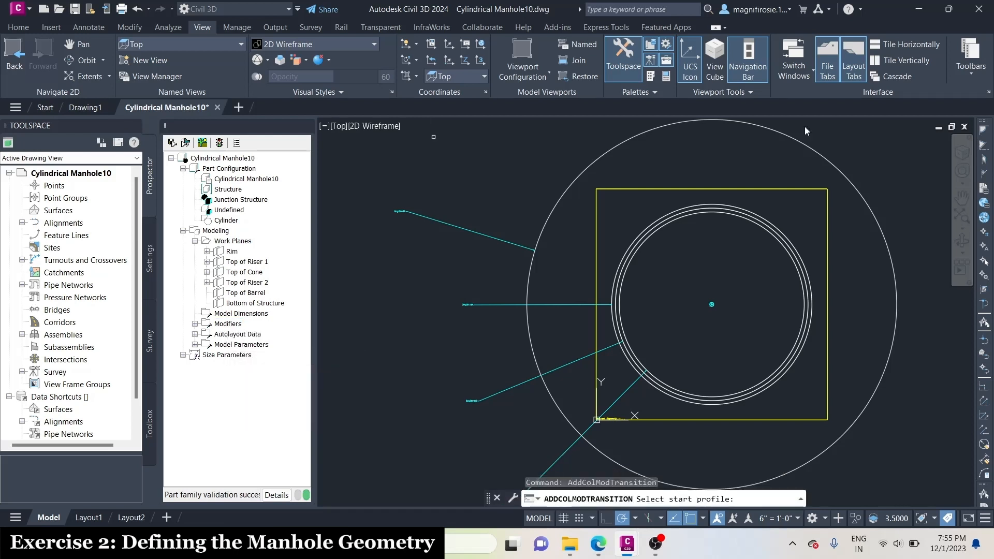
{"action": "scroll", "coordinate": [628, 321], "scroll_direction": "up", "scroll_amount": 4}
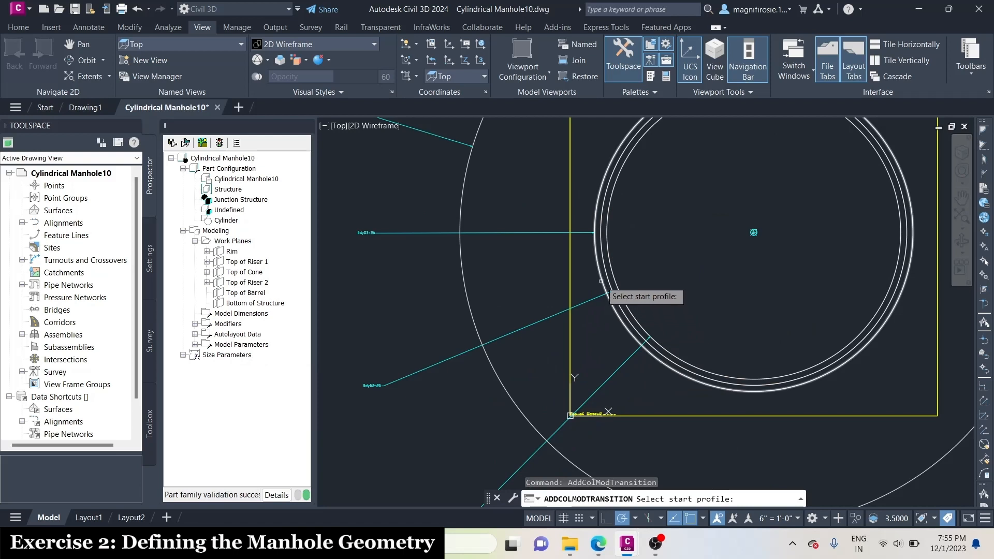
{"action": "left_click", "coordinate": [603, 281]}
{"action": "scroll", "coordinate": [603, 281], "scroll_direction": "down", "scroll_amount": 4}
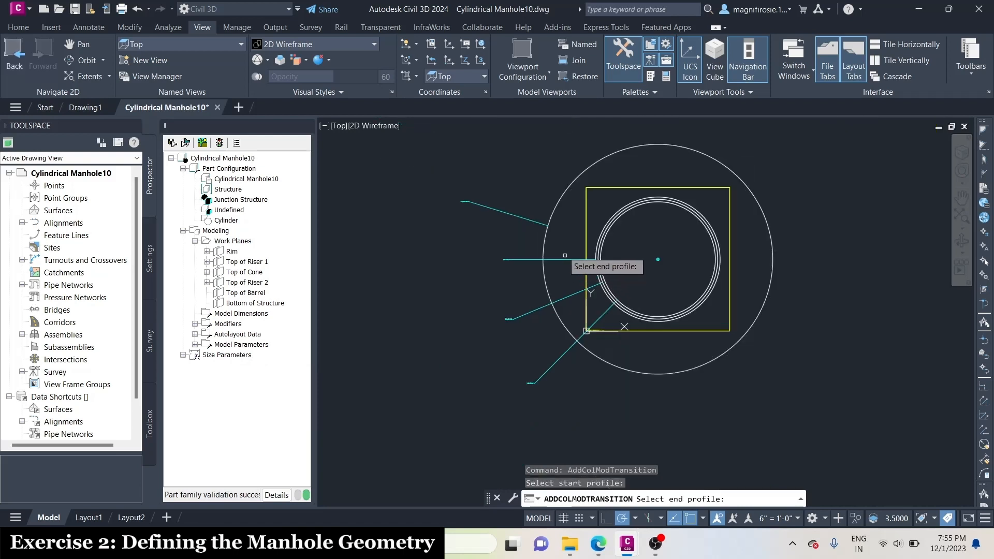
{"action": "left_click", "coordinate": [546, 238]}
{"action": "scroll", "coordinate": [546, 238], "scroll_direction": "up", "scroll_amount": 4}
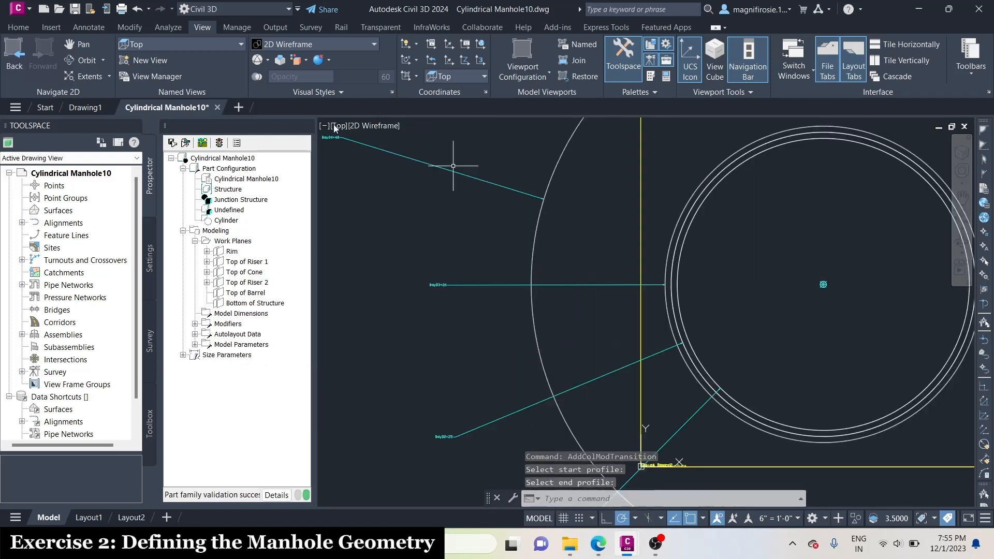
- In Front view, send the transition between Top of Cone and Top of Riser 2 to the back of the display order
{"action": "left_click", "coordinate": [201, 44]}
{"action": "left_click", "coordinate": [160, 111]}
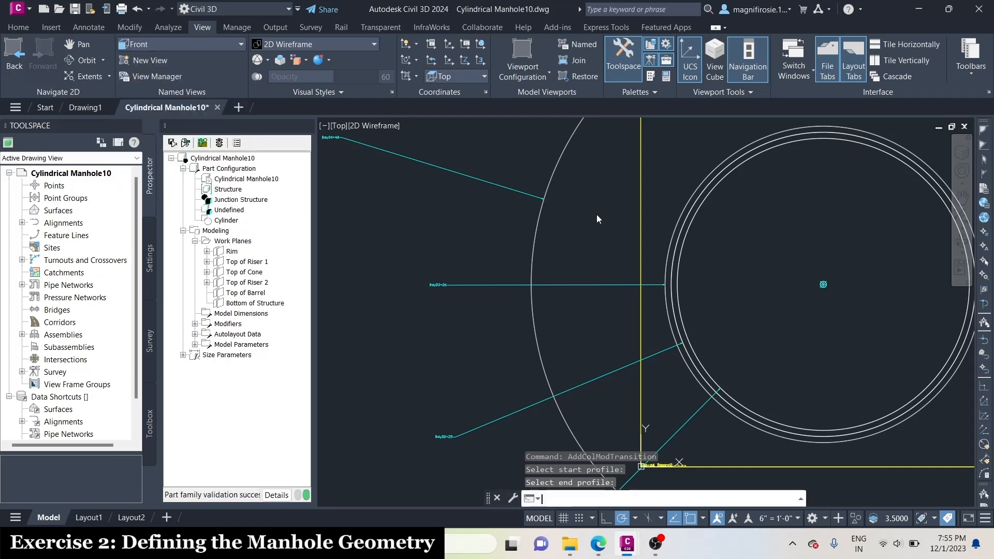
{"action": "scroll", "coordinate": [630, 216], "scroll_direction": "up", "scroll_amount": 4}
{"action": "scroll", "coordinate": [745, 171], "scroll_direction": "up", "scroll_amount": 2}
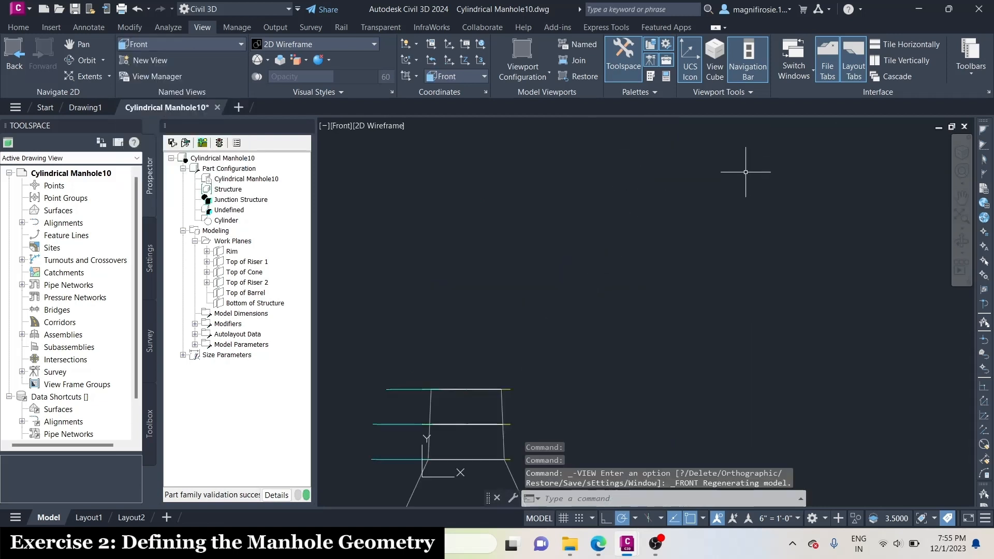
{"action": "scroll", "coordinate": [730, 246], "scroll_direction": "down", "scroll_amount": 4}
{"action": "scroll", "coordinate": [663, 339], "scroll_direction": "up", "scroll_amount": 4}
{"action": "scroll", "coordinate": [724, 318], "scroll_direction": "down", "scroll_amount": 2}
{"action": "scroll", "coordinate": [745, 209], "scroll_direction": "up", "scroll_amount": 2}
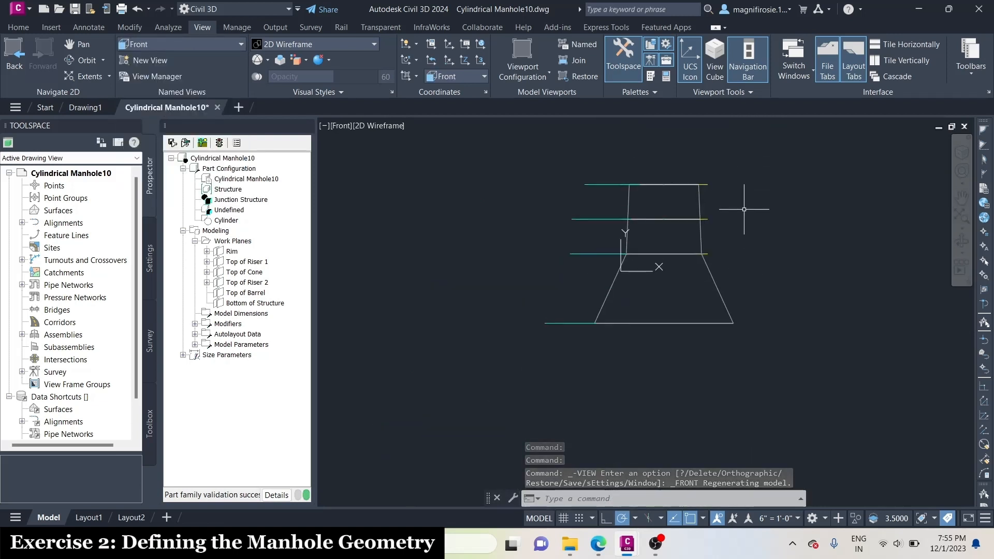
{"action": "left_click", "coordinate": [719, 289]}
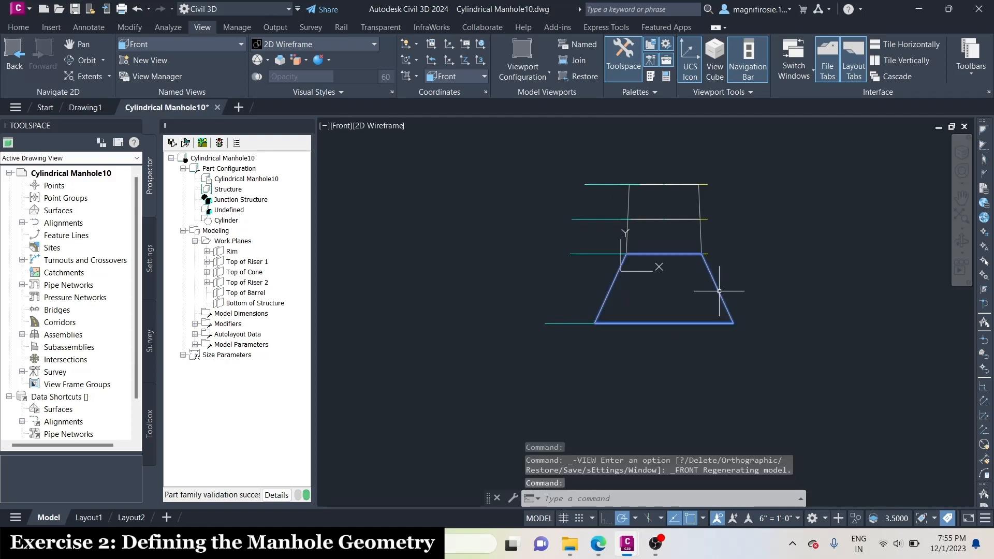
{"action": "right_click", "coordinate": [720, 291]}
{"action": "mouse_move", "coordinate": [770, 378]}
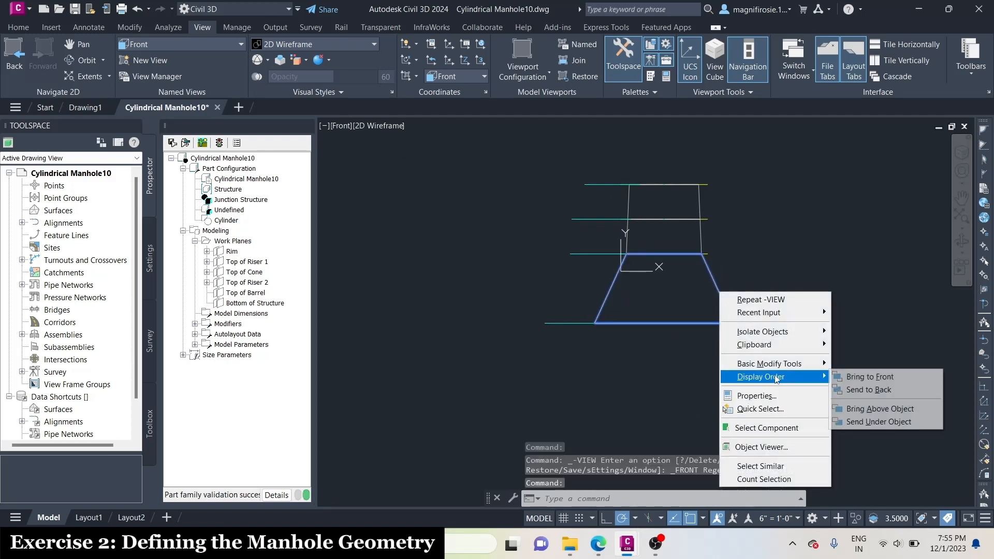
{"action": "left_click", "coordinate": [850, 392]}
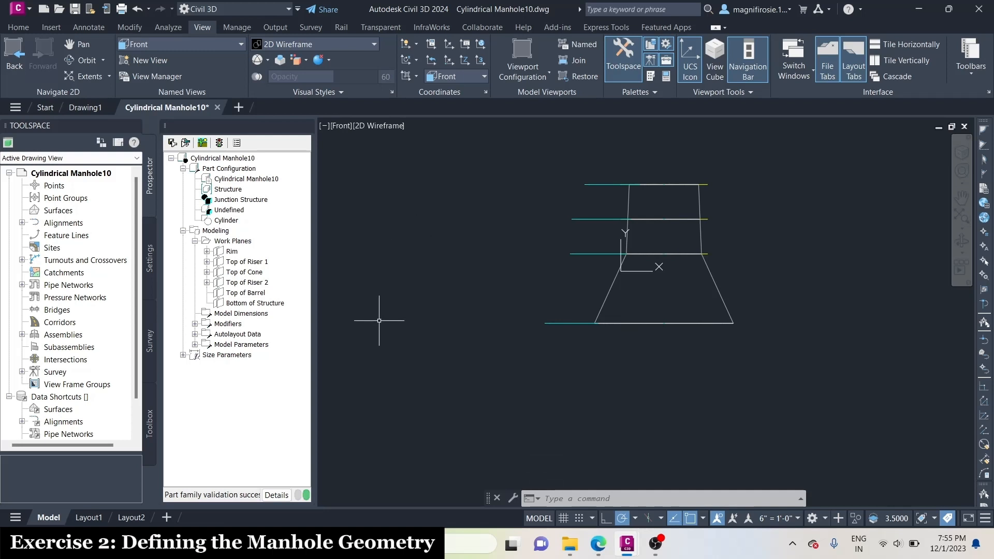
- Set the view to the Top of Barrel work plane and add a circular profile centred at 15,15 with radius 24.5
{"action": "left_click", "coordinate": [248, 294]}
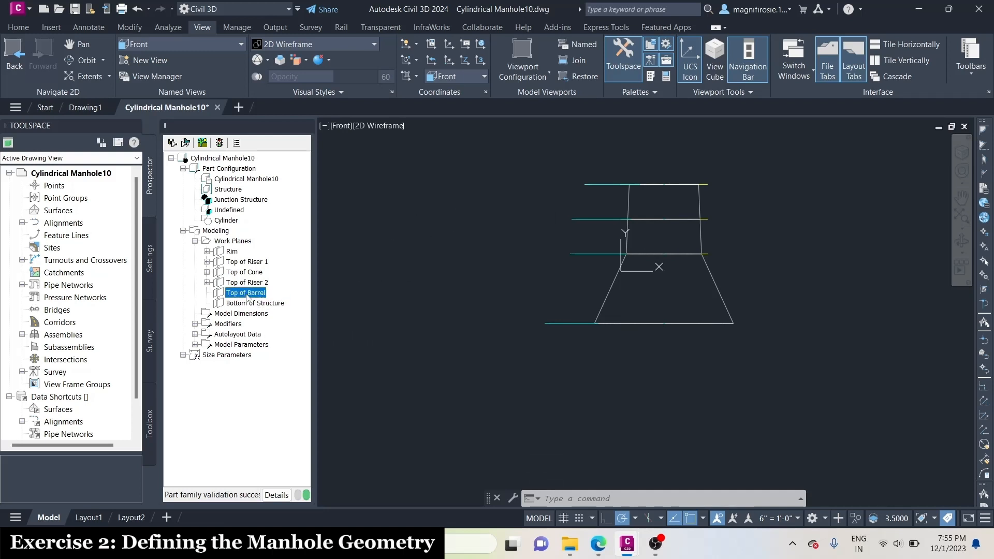
{"action": "right_click", "coordinate": [248, 294]}
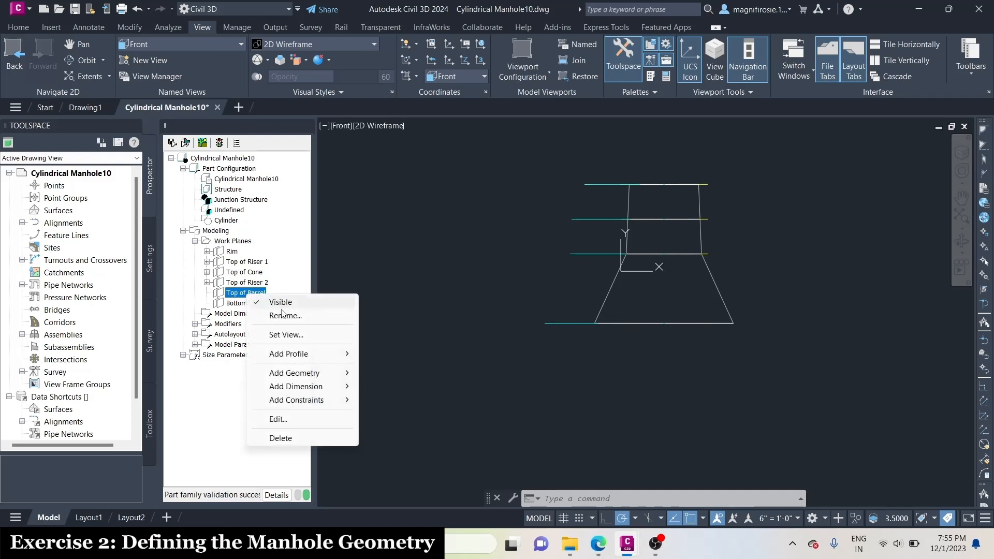
{"action": "left_click", "coordinate": [281, 334]}
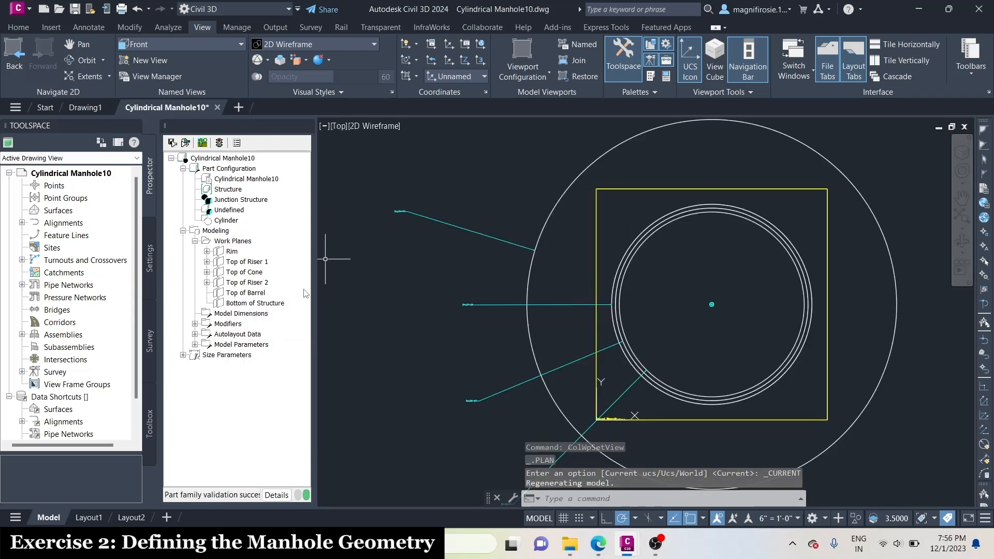
{"action": "right_click", "coordinate": [246, 294]}
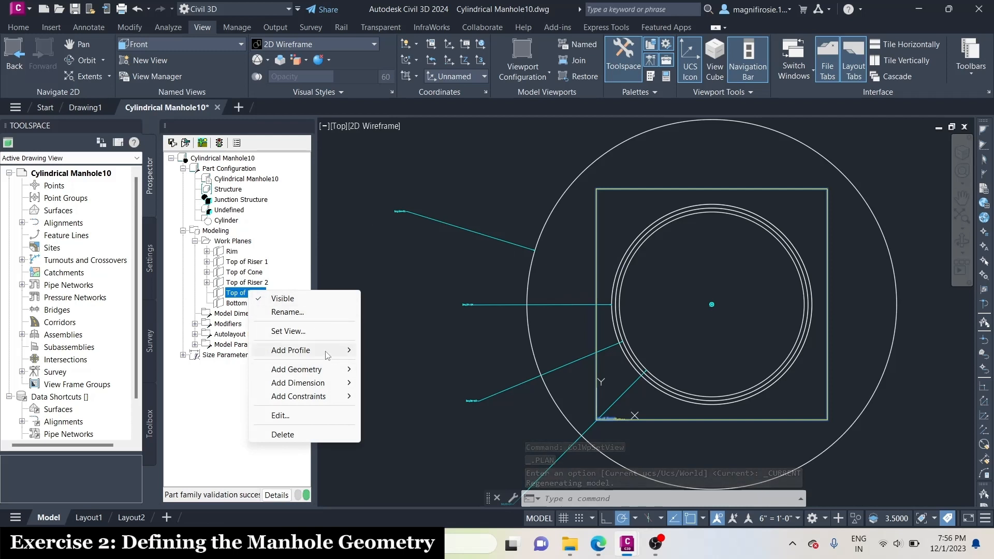
{"action": "mouse_move", "coordinate": [327, 356]}
{"action": "left_click", "coordinate": [395, 350]}
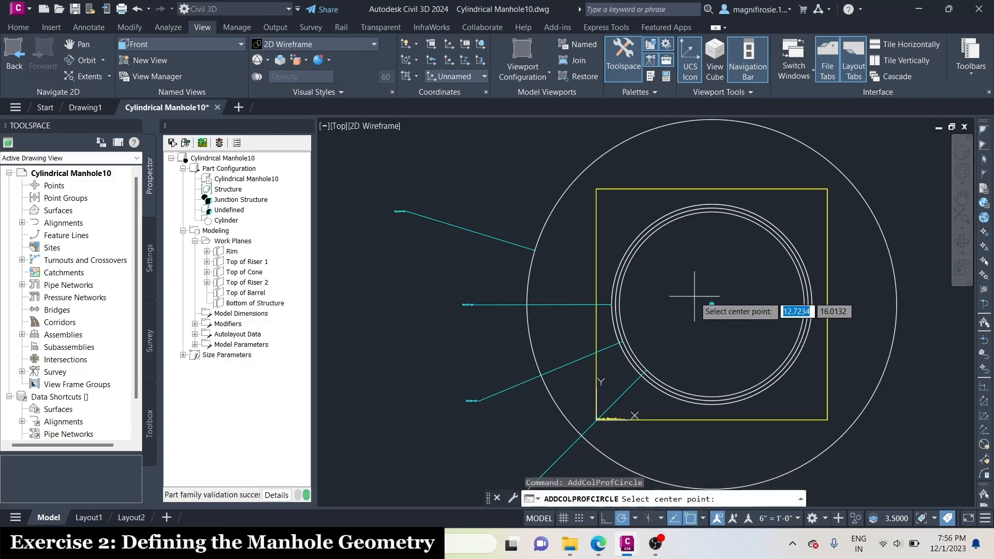
{"action": "type", "text": "15"}
{"action": "key", "text": "Tab"}
{"action": "type", "text": "15"}
{"action": "key", "text": "Return"}
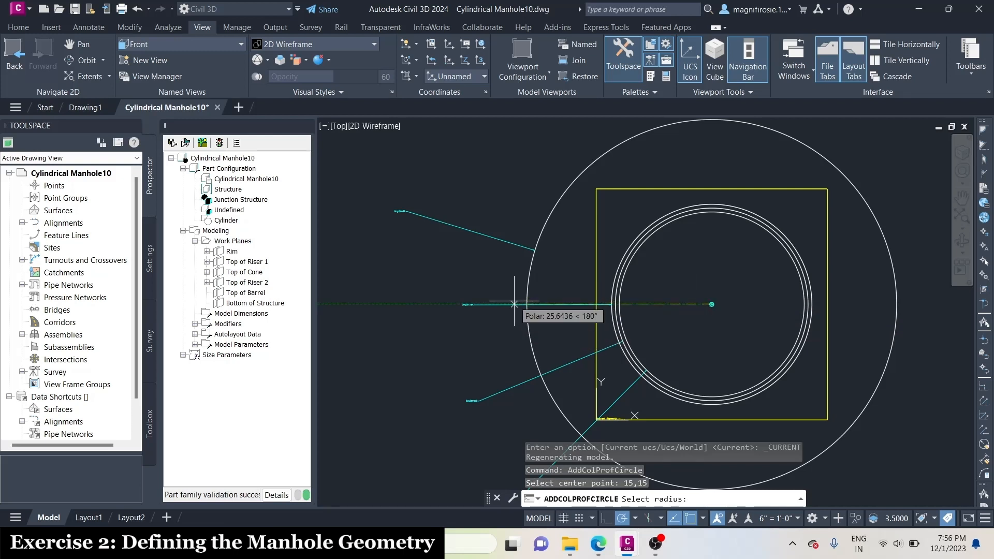
{"action": "type", "text": "24.5"}
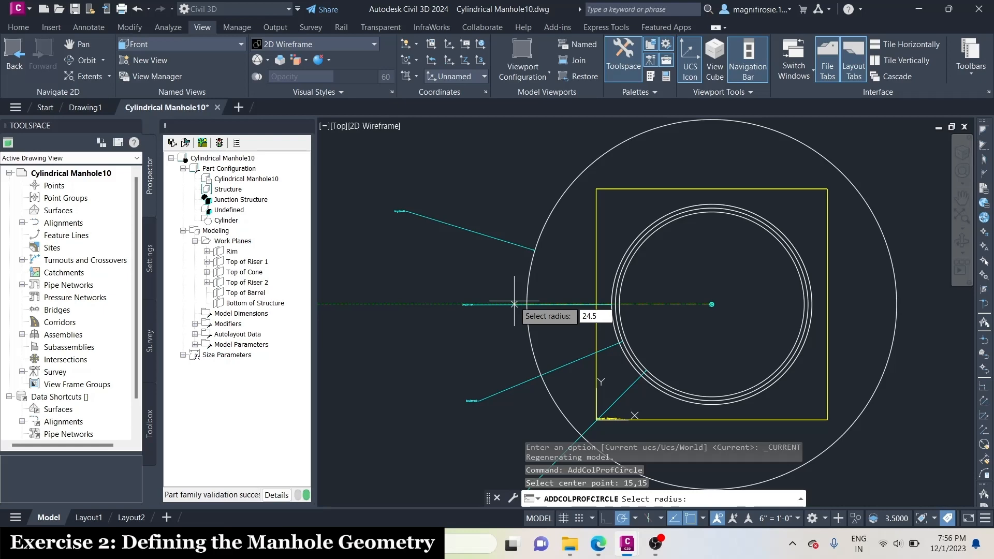
{"action": "key", "text": "Return"}
{"action": "scroll", "coordinate": [508, 217], "scroll_direction": "up", "scroll_amount": 3}
{"action": "scroll", "coordinate": [551, 234], "scroll_direction": "down", "scroll_amount": 3}
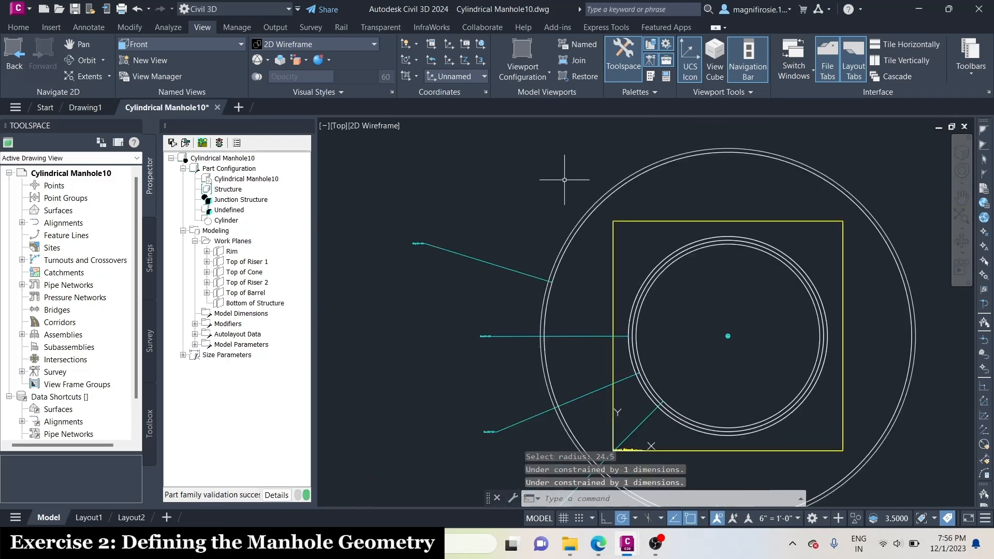
- Add a diameter dimension to the 24.5 radius circle on the Top of Barrel work plane, placed outside its upper-left edge
{"action": "left_click", "coordinate": [246, 293]}
{"action": "right_click", "coordinate": [246, 294]}
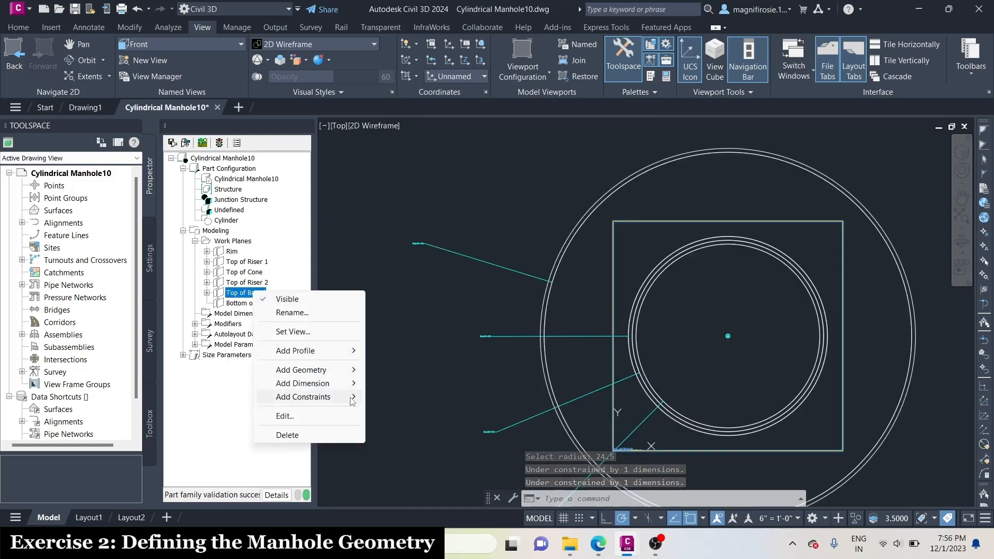
{"action": "mouse_move", "coordinate": [321, 384]}
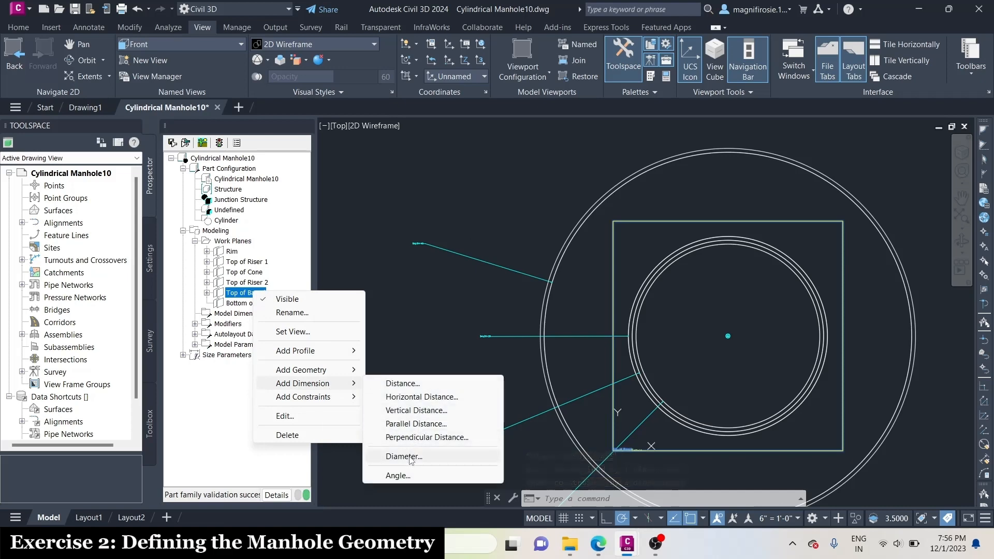
{"action": "left_click", "coordinate": [404, 456]}
{"action": "scroll", "coordinate": [593, 246], "scroll_direction": "up", "scroll_amount": 4}
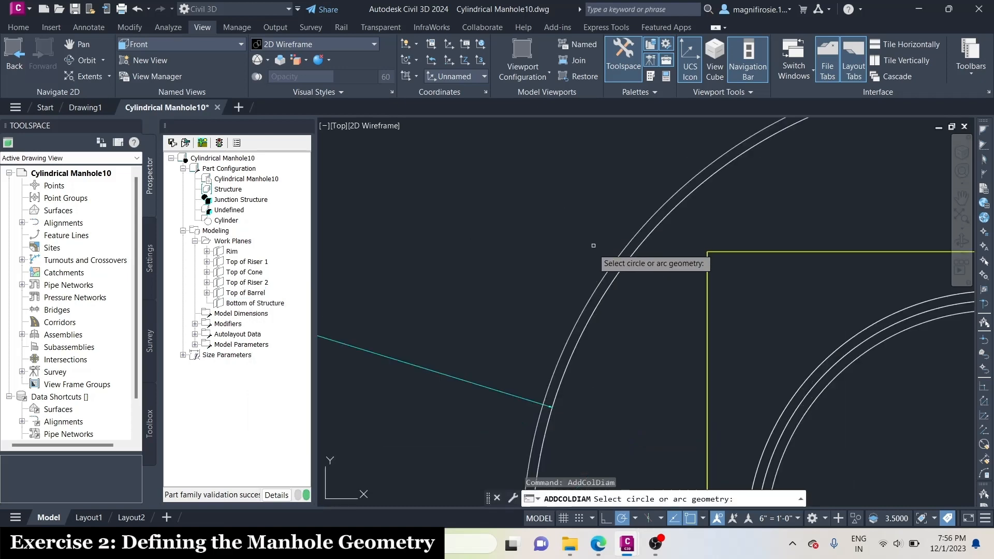
{"action": "left_click", "coordinate": [603, 279]}
{"action": "scroll", "coordinate": [603, 279], "scroll_direction": "down", "scroll_amount": 4}
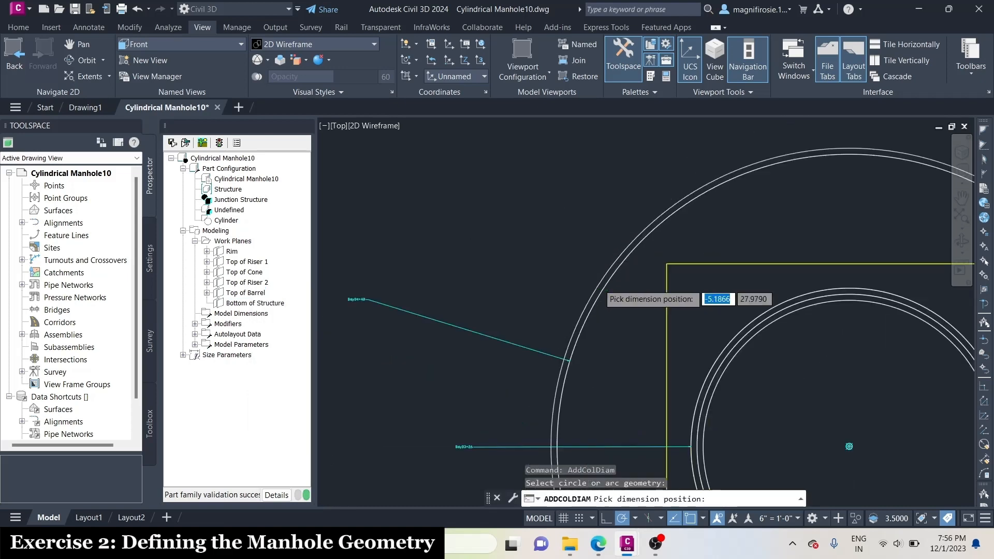
{"action": "left_click", "coordinate": [484, 226]}
{"action": "scroll", "coordinate": [484, 226], "scroll_direction": "up", "scroll_amount": 5}
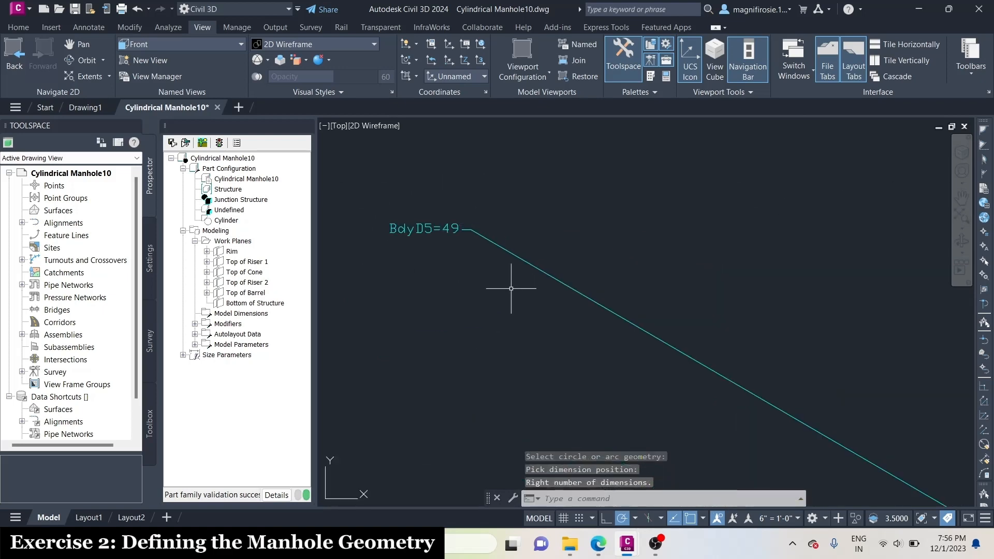
{"action": "scroll", "coordinate": [477, 178], "scroll_direction": "down", "scroll_amount": 8}
{"action": "scroll", "coordinate": [583, 176], "scroll_direction": "up", "scroll_amount": 4}
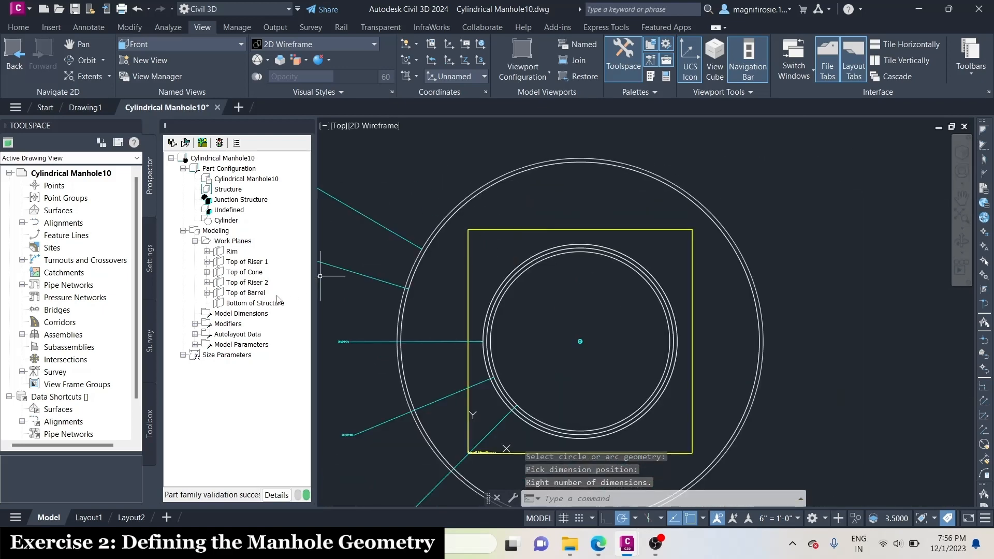
- Add a second circular profile to the Top of Barrel work plane, centred at 15,15 with radius 48
{"action": "right_click", "coordinate": [254, 292]}
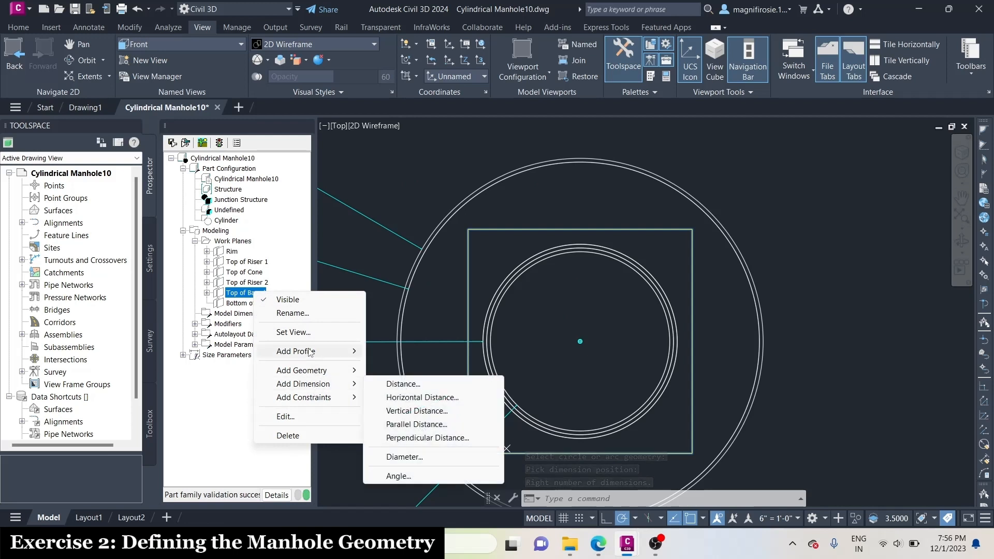
{"action": "left_click", "coordinate": [402, 351]}
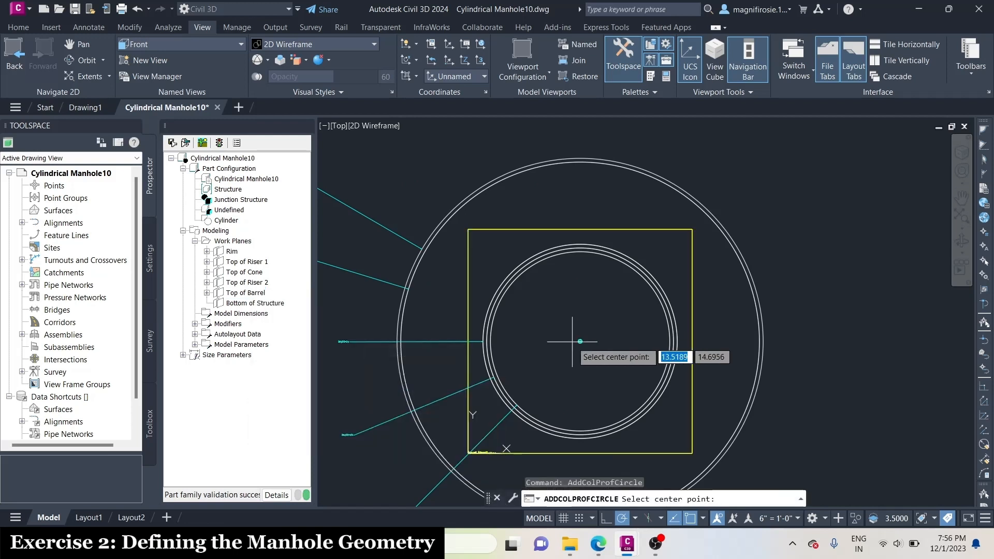
{"action": "type", "text": "15,15"}
{"action": "key", "text": "Return"}
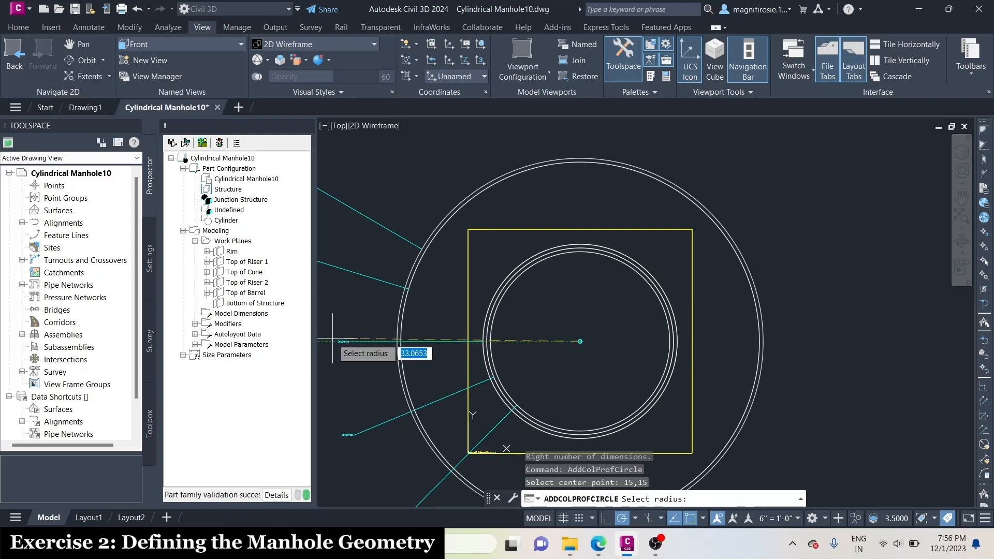
{"action": "key", "text": "Return"}
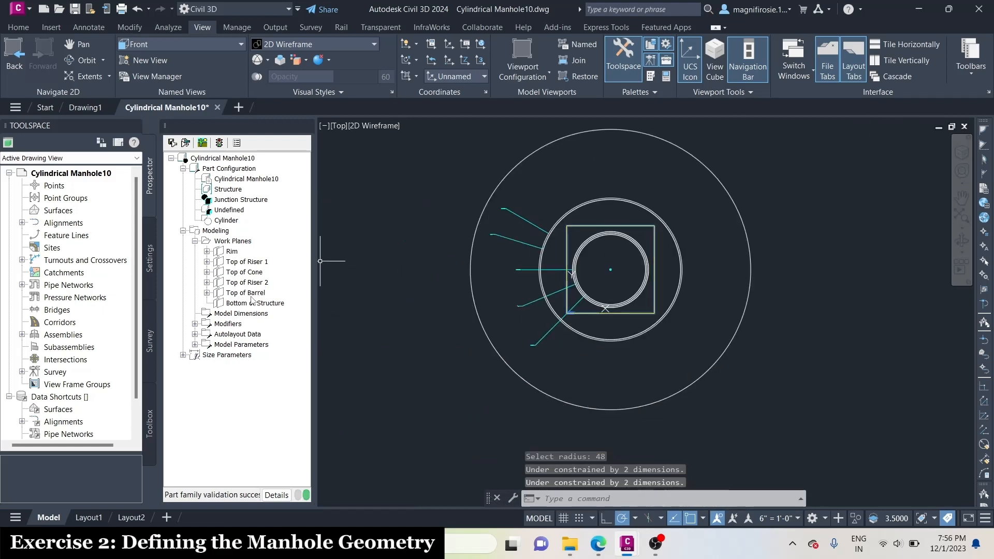
- Add a diameter dimension to the outermost Top of Barrel circle, placed outside its upper-left edge
{"action": "right_click", "coordinate": [249, 294]}
{"action": "mouse_move", "coordinate": [337, 389]}
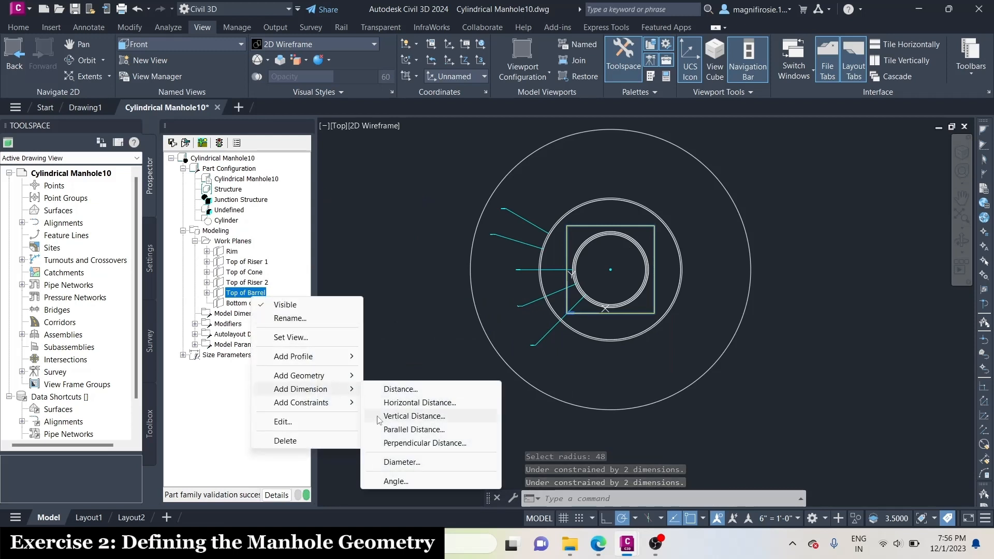
{"action": "left_click", "coordinate": [393, 462]}
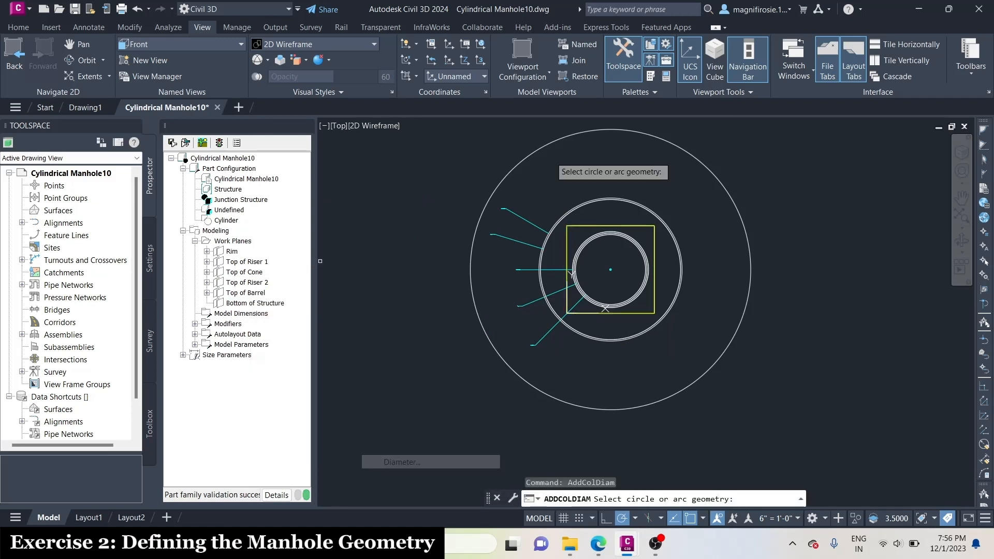
{"action": "left_click", "coordinate": [509, 172]}
{"action": "left_click", "coordinate": [430, 142]}
{"action": "scroll", "coordinate": [431, 142], "scroll_direction": "up", "scroll_amount": 5}
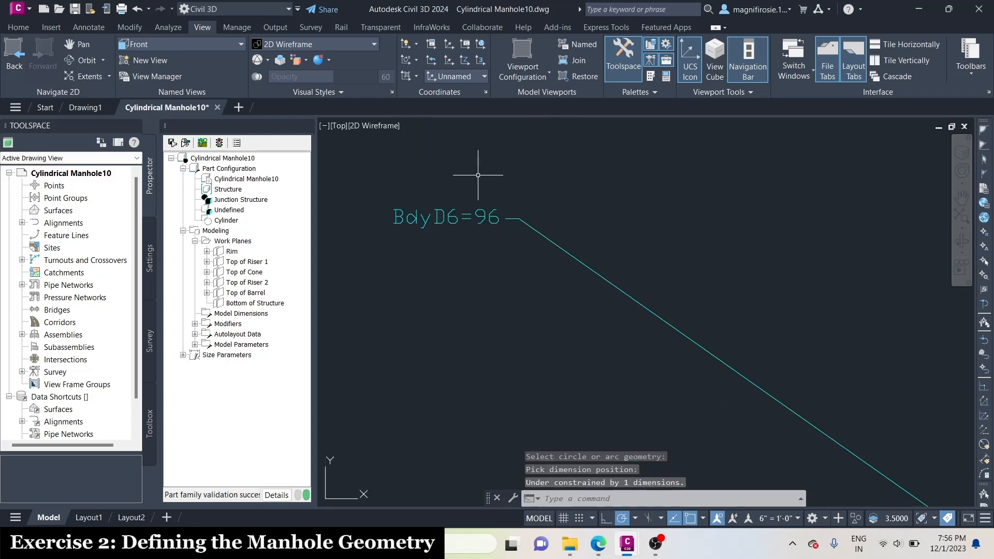
{"action": "scroll", "coordinate": [474, 168], "scroll_direction": "down", "scroll_amount": 5}
{"action": "scroll", "coordinate": [557, 217], "scroll_direction": "up", "scroll_amount": 5}
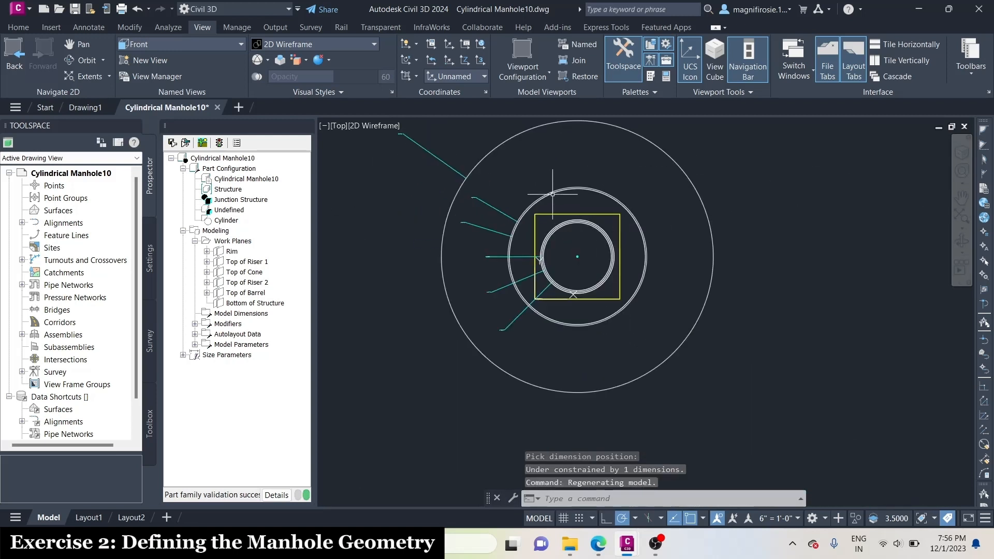
- Add a circular profile to the Bottom of Structure work plane, centred at 15,15 with radius 49
{"action": "left_click", "coordinate": [255, 304]}
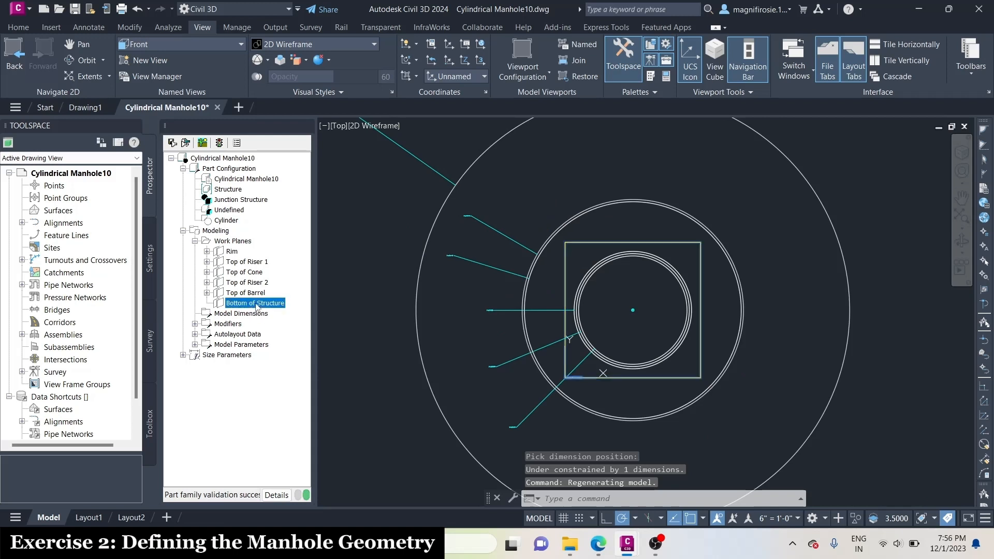
{"action": "right_click", "coordinate": [257, 306]}
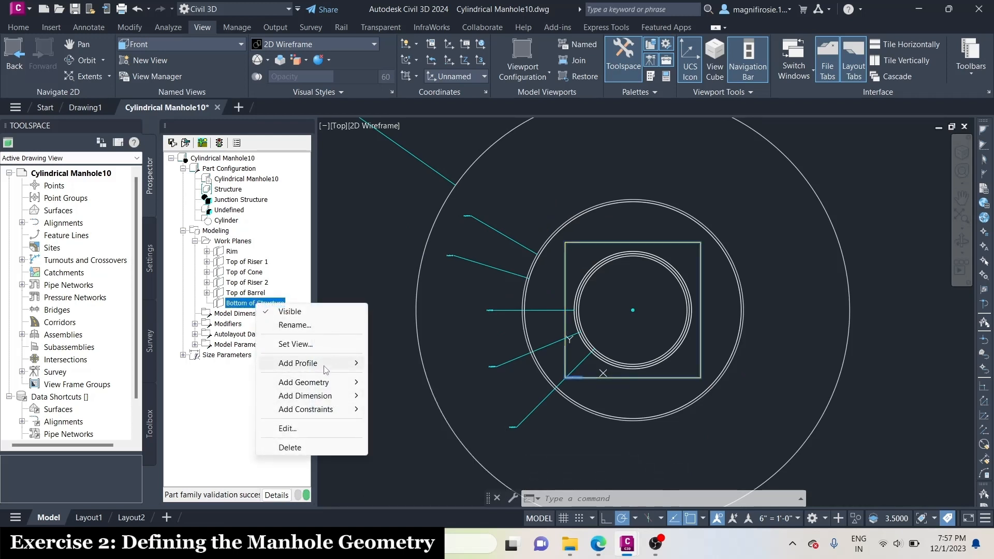
{"action": "mouse_move", "coordinate": [332, 363]}
{"action": "left_click", "coordinate": [401, 365]}
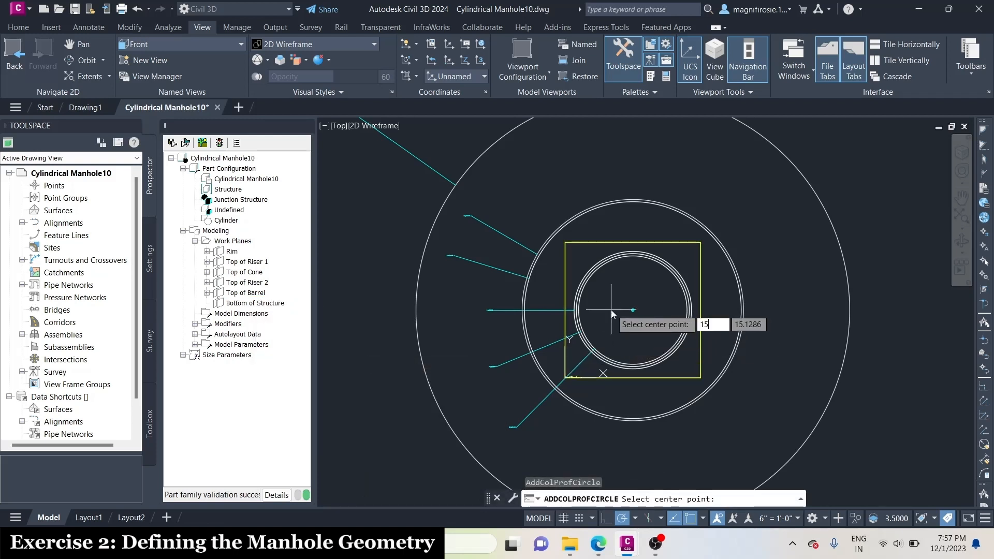
{"action": "type", "text": "15,15"}
{"action": "key", "text": "Return"}
{"action": "scroll", "coordinate": [615, 311], "scroll_direction": "down", "scroll_amount": 2}
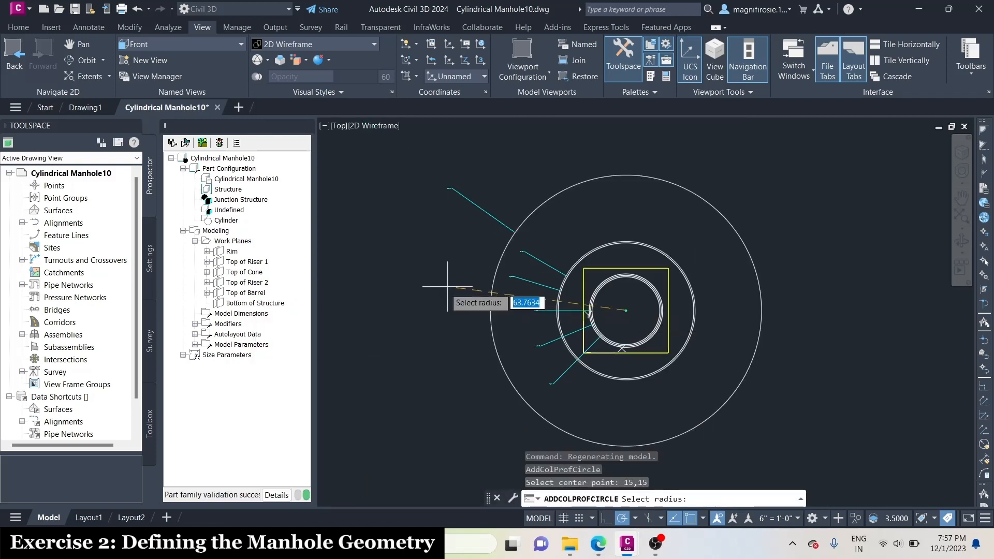
{"action": "type", "text": "49"}
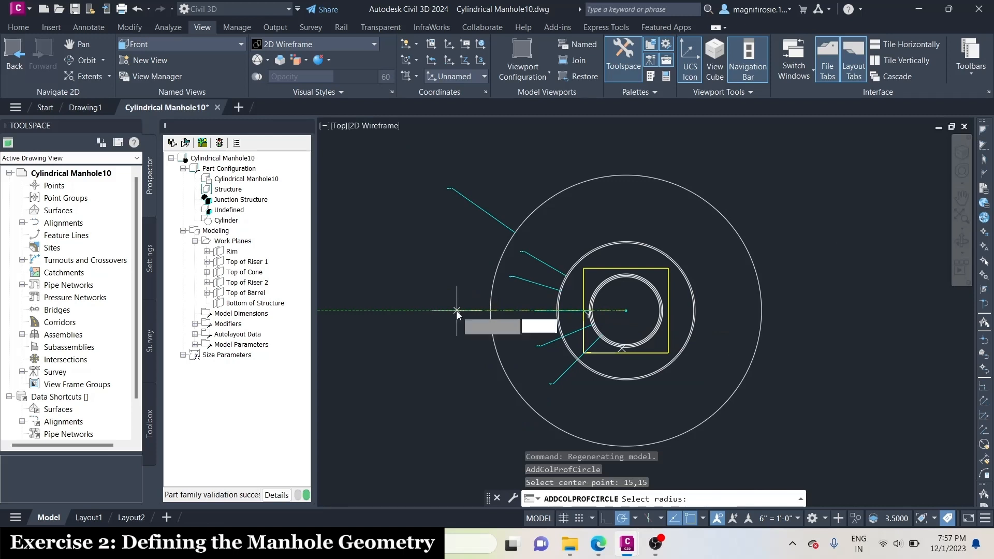
{"action": "key", "text": "Return"}
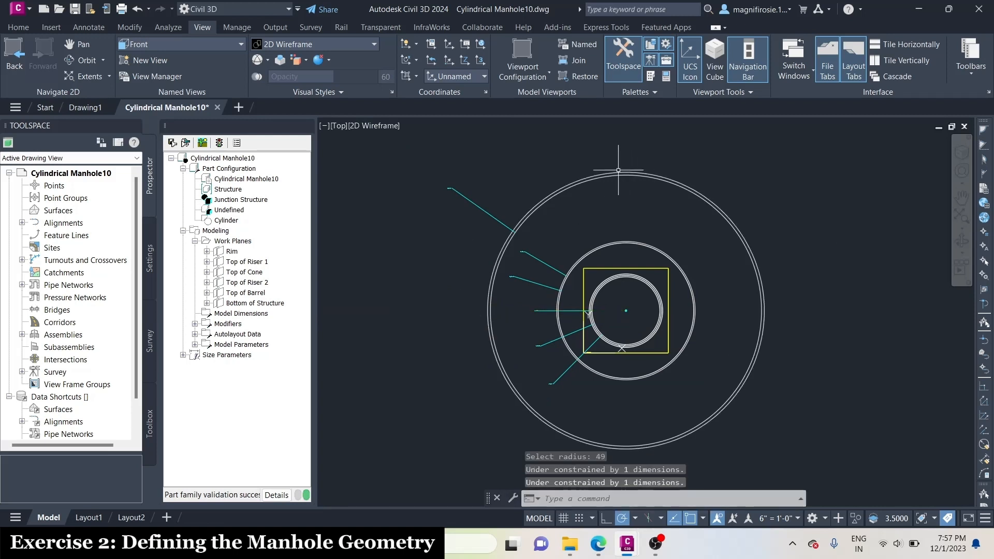
- Add a diameter dimension to the 49 radius circle on the Bottom of Structure work plane, placed outside its upper-left edge
{"action": "scroll", "coordinate": [619, 170], "scroll_direction": "up", "scroll_amount": 3}
{"action": "right_click", "coordinate": [257, 304]}
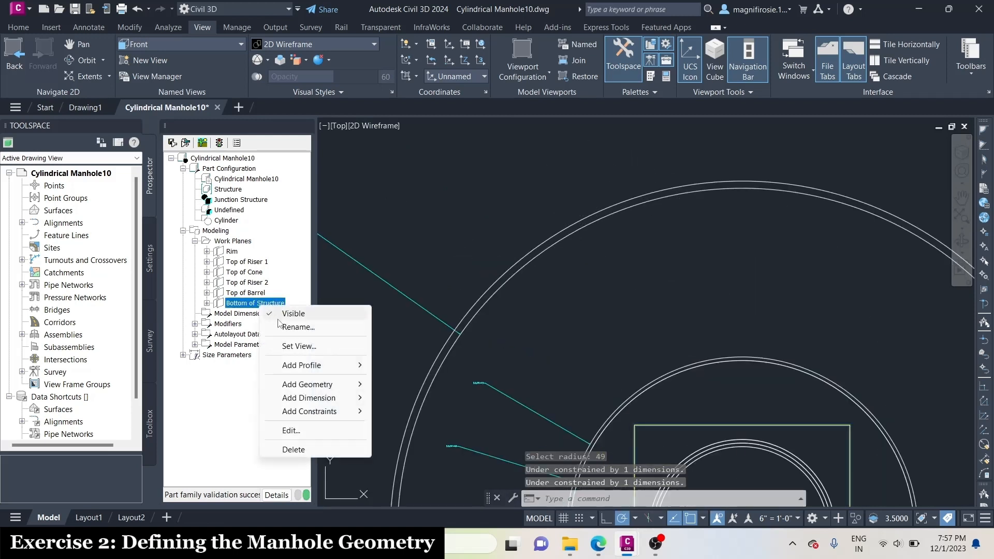
{"action": "mouse_move", "coordinate": [321, 398]}
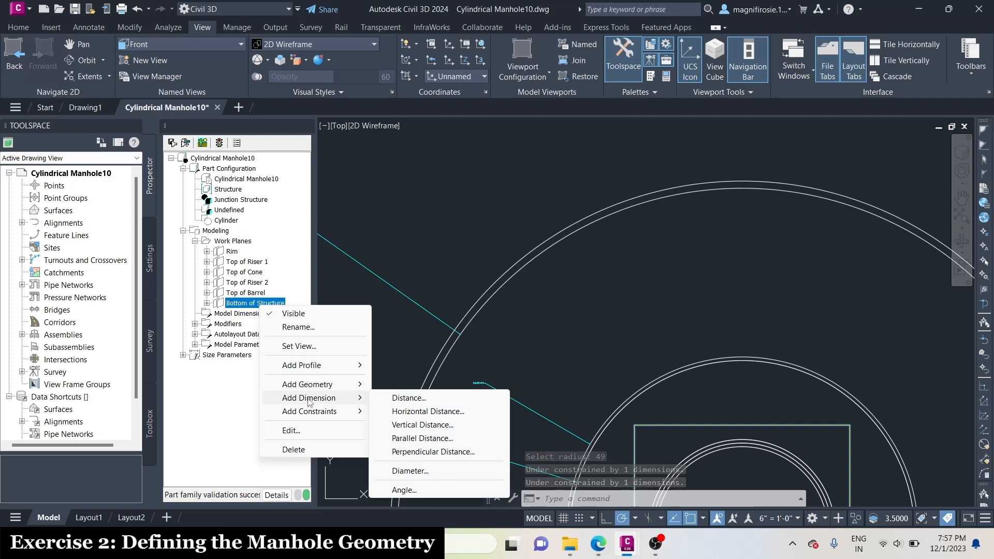
{"action": "left_click", "coordinate": [412, 472]}
{"action": "scroll", "coordinate": [573, 380], "scroll_direction": "up", "scroll_amount": 4}
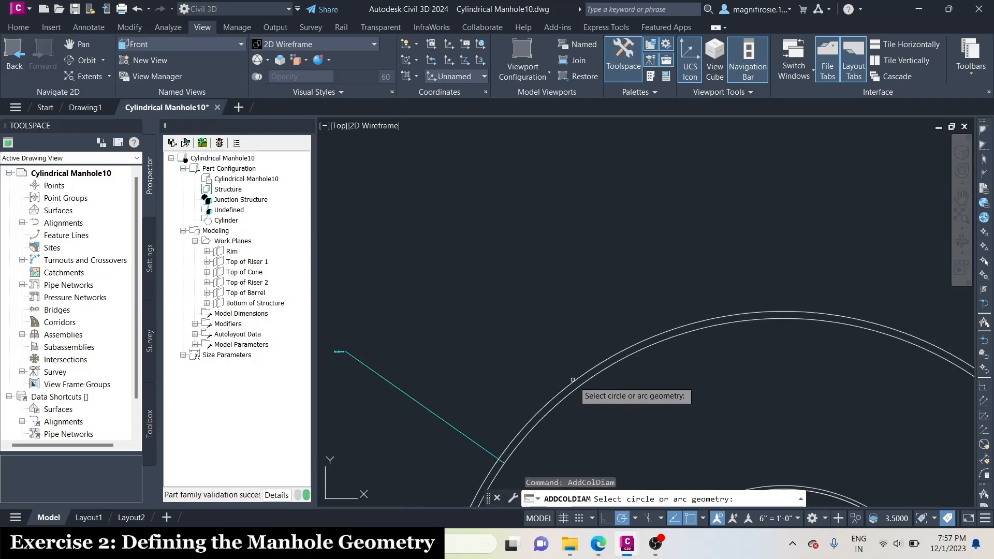
{"action": "left_click", "coordinate": [573, 380]}
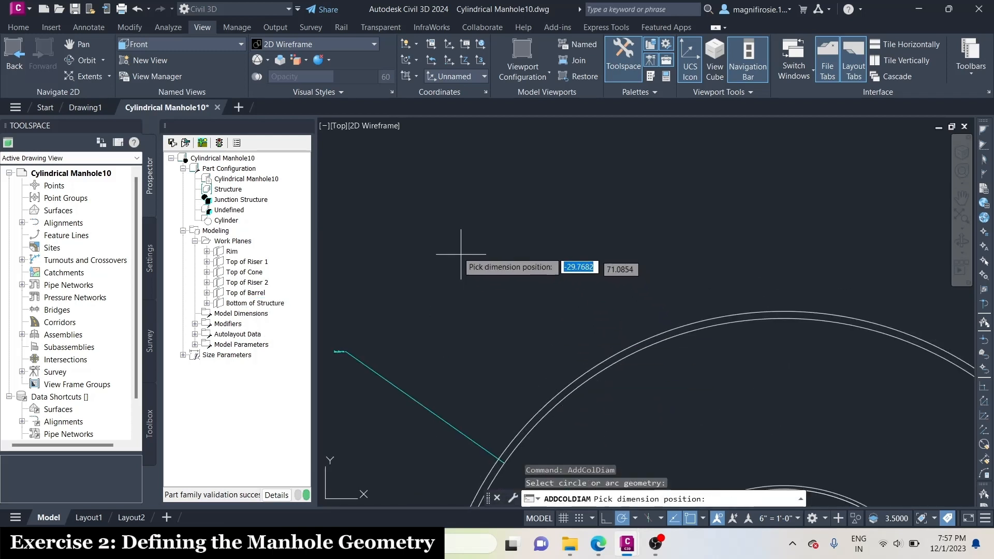
{"action": "left_click", "coordinate": [461, 254]}
{"action": "scroll", "coordinate": [422, 237], "scroll_direction": "up", "scroll_amount": 3}
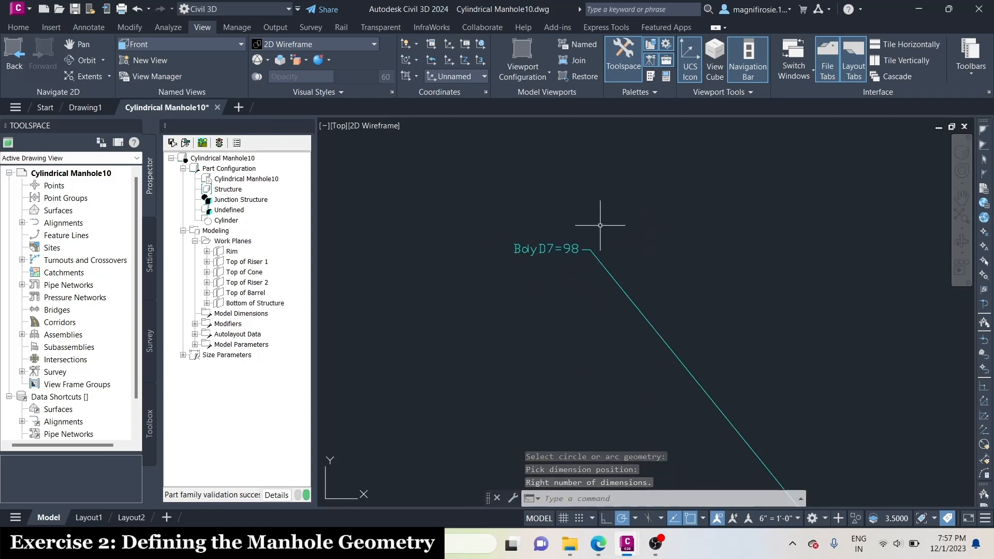
{"action": "scroll", "coordinate": [601, 225], "scroll_direction": "down", "scroll_amount": 5}
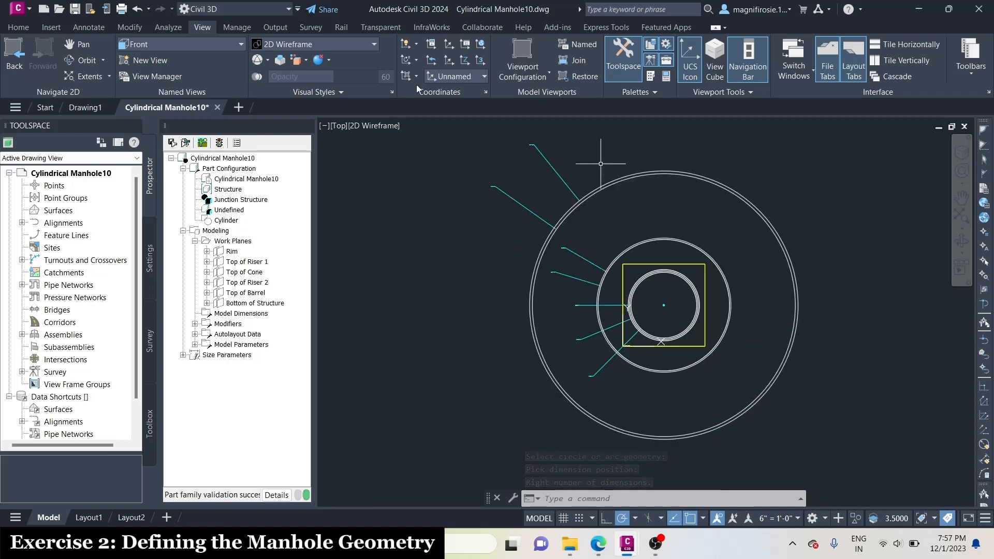
- Switch to the Front view to examine the profiles and gaps below the cone
{"action": "left_click", "coordinate": [212, 49]}
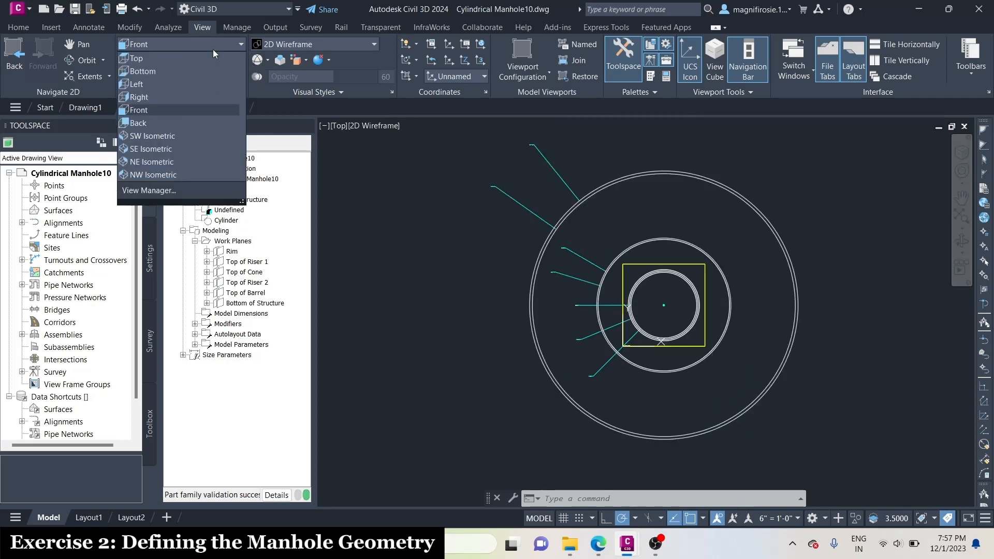
{"action": "left_click", "coordinate": [159, 109]}
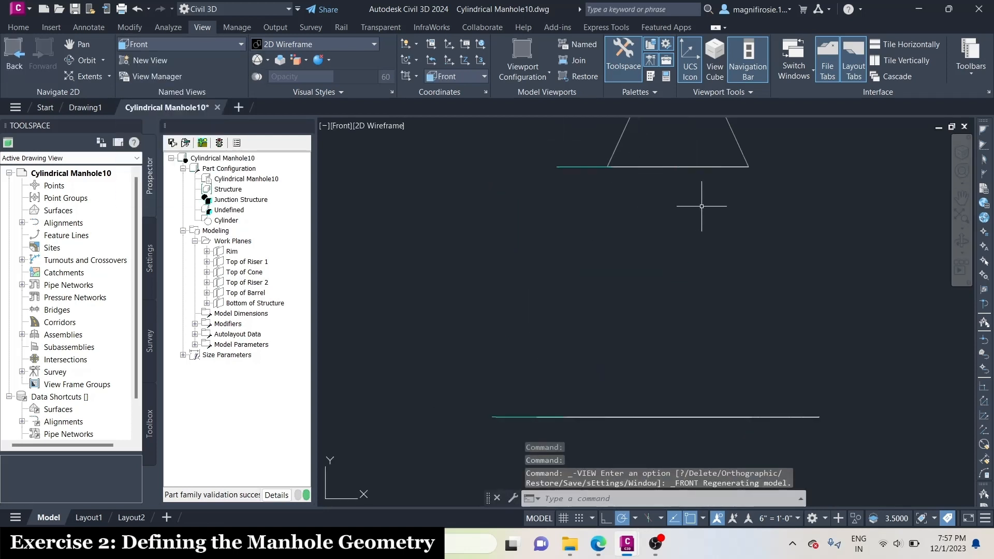
{"action": "scroll", "coordinate": [702, 206], "scroll_direction": "down", "scroll_amount": 2}
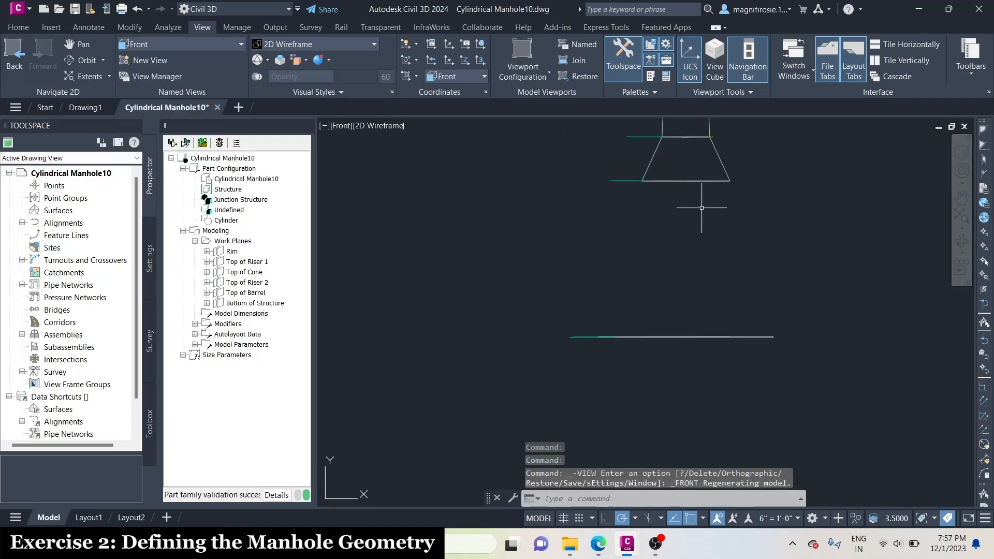
- Return to the Top view and add a transition from the 48 diameter circle to the 49 diameter circle just outside it
{"action": "left_click", "coordinate": [186, 40]}
{"action": "left_click", "coordinate": [158, 57]}
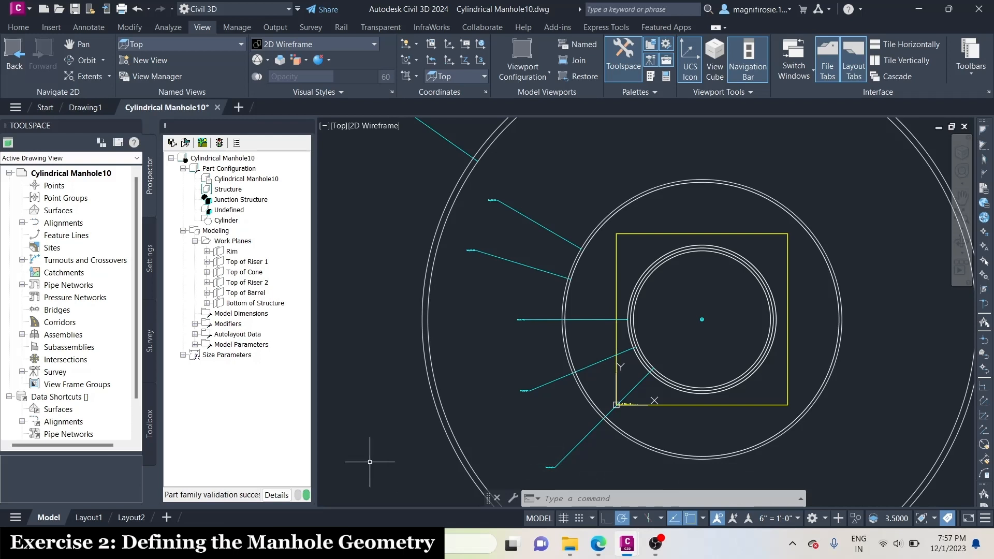
{"action": "right_click", "coordinate": [233, 327]}
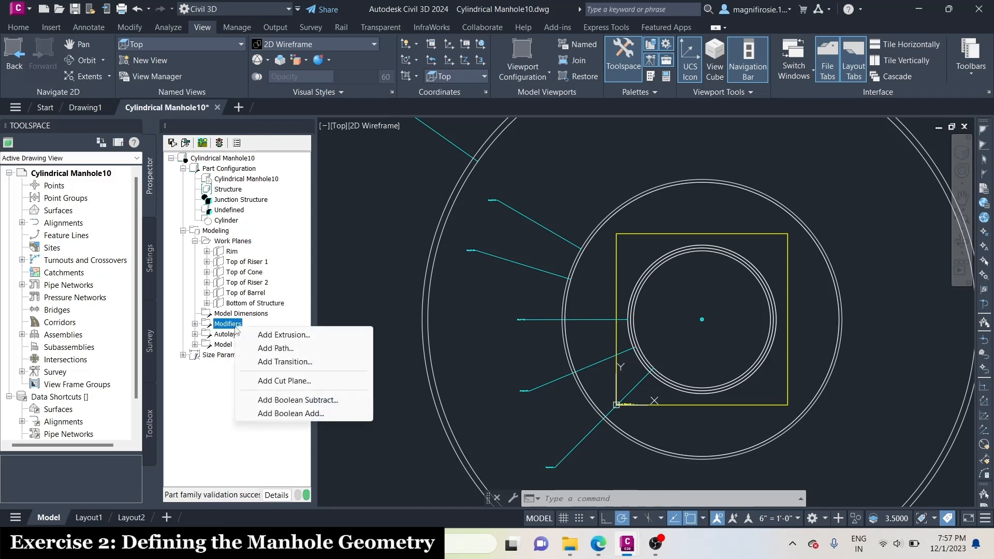
{"action": "left_click", "coordinate": [279, 364]}
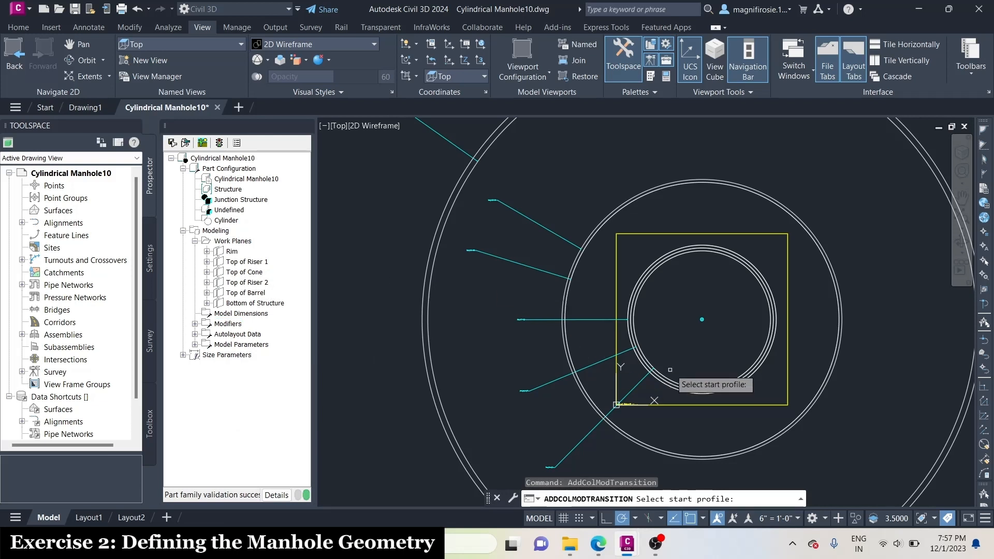
{"action": "scroll", "coordinate": [642, 347], "scroll_direction": "up", "scroll_amount": 3}
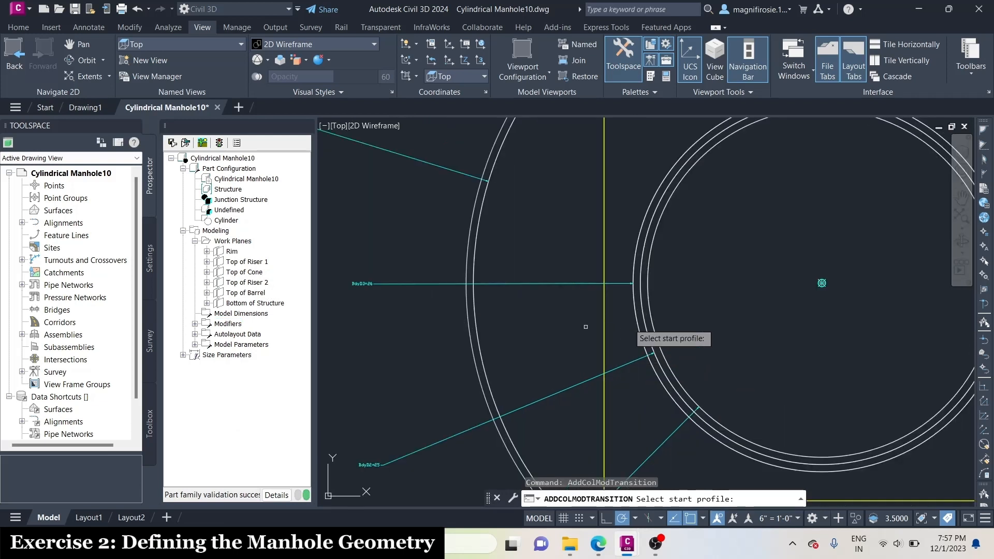
{"action": "scroll", "coordinate": [596, 196], "scroll_direction": "down", "scroll_amount": 2}
{"action": "scroll", "coordinate": [402, 153], "scroll_direction": "up", "scroll_amount": 3}
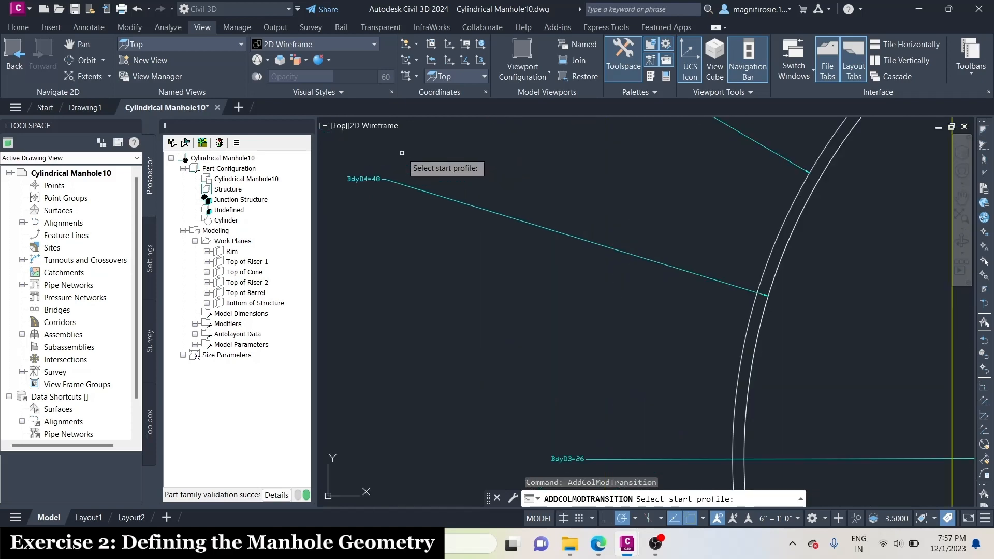
{"action": "left_click", "coordinate": [773, 286]}
{"action": "scroll", "coordinate": [660, 359], "scroll_direction": "down", "scroll_amount": 2}
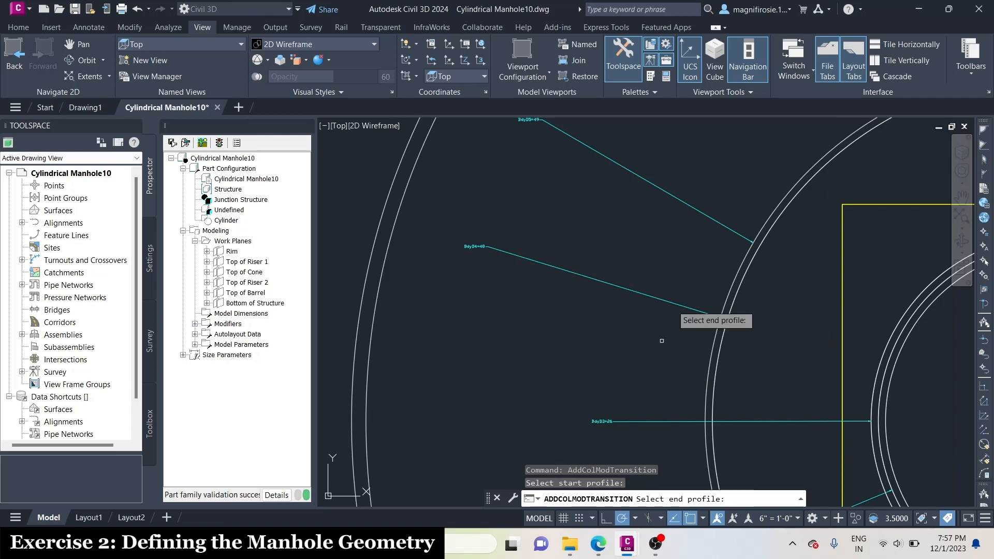
{"action": "left_click", "coordinate": [752, 243]}
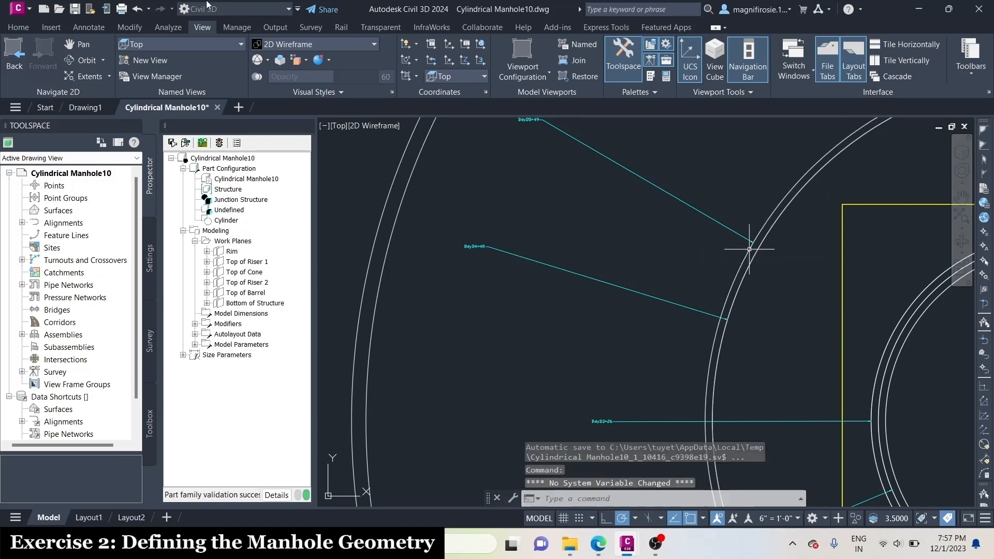
- Switch to the Front view and change the display order of the new transition below the cone
{"action": "left_click", "coordinate": [200, 45]}
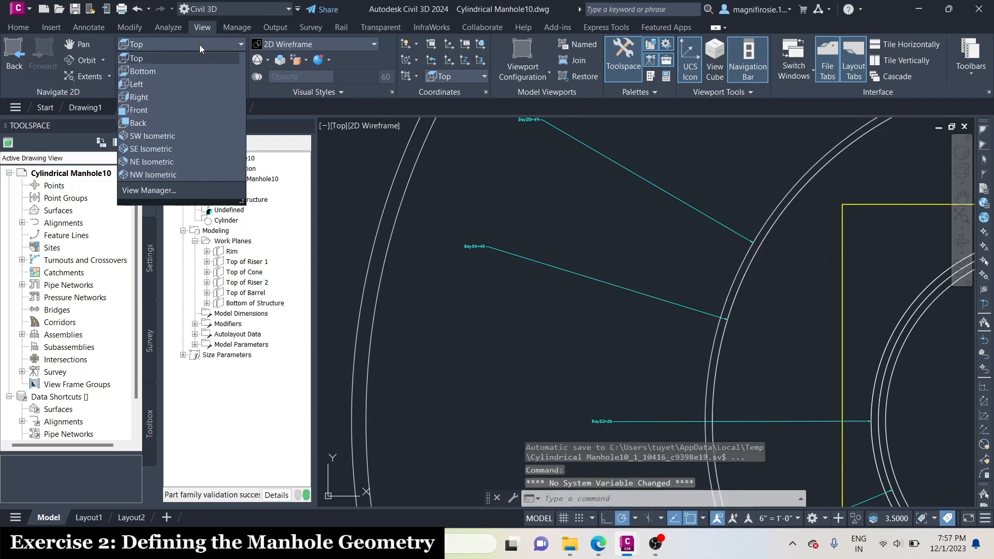
{"action": "left_click", "coordinate": [148, 110]}
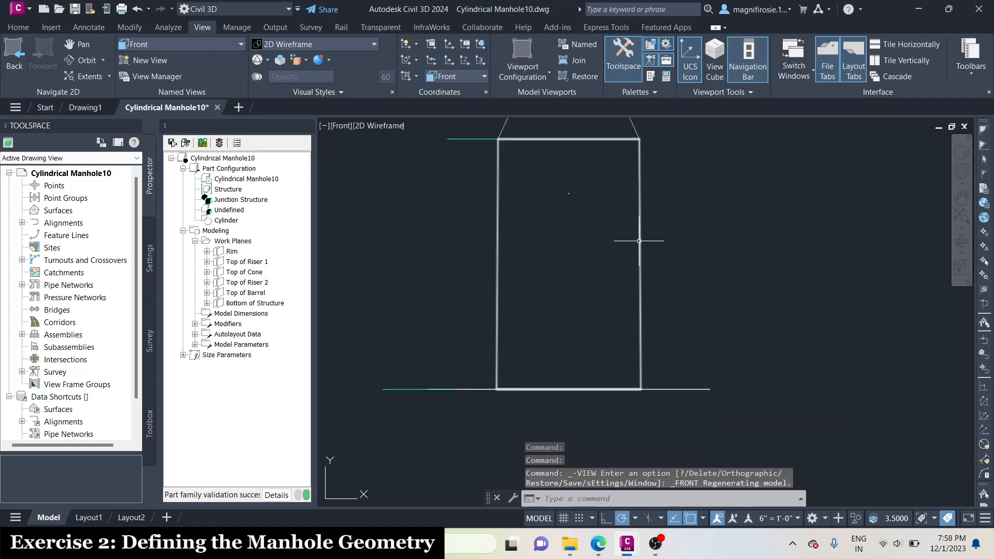
{"action": "right_click", "coordinate": [642, 245]}
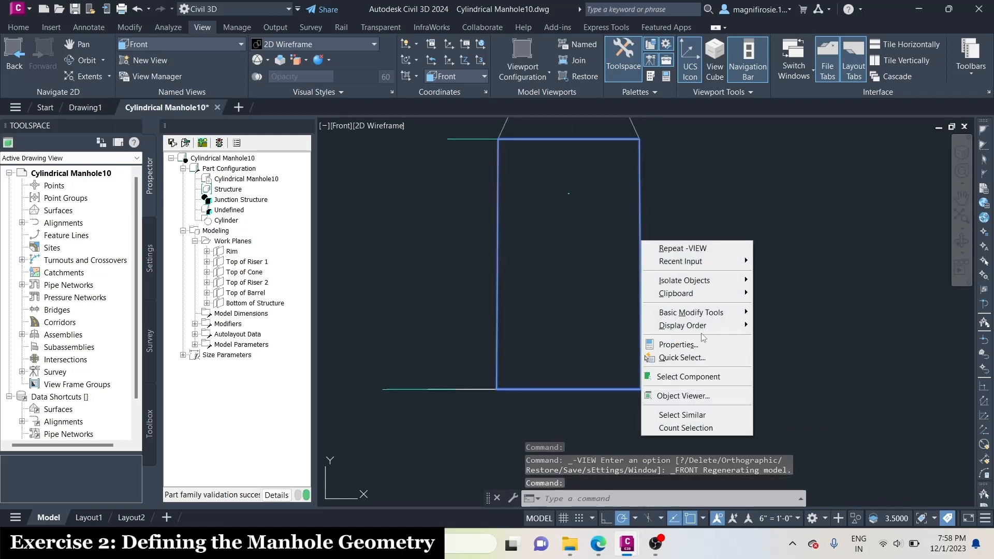
{"action": "mouse_move", "coordinate": [703, 326]}
{"action": "left_click", "coordinate": [792, 339]}
{"action": "scroll", "coordinate": [793, 277], "scroll_direction": "down", "scroll_amount": 2}
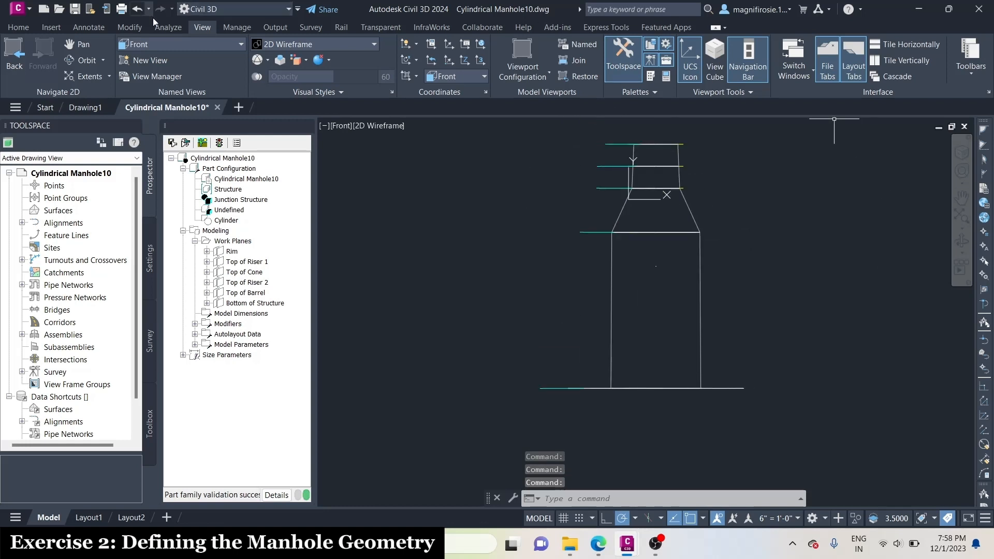
- Return to the Top view and add a transition from the 48 radius circle to the outermost 49 radius circle
{"action": "left_click", "coordinate": [161, 45]}
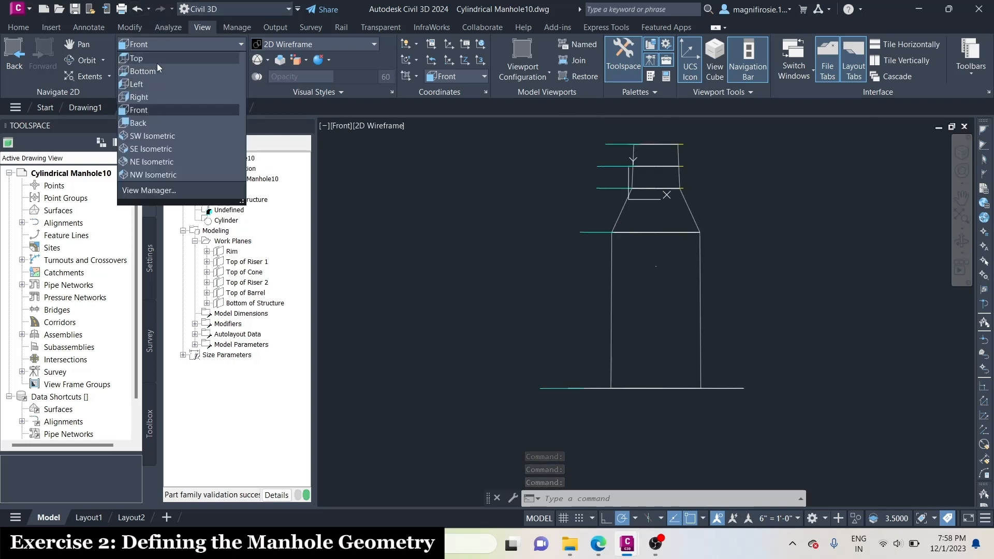
{"action": "left_click", "coordinate": [157, 60]}
{"action": "scroll", "coordinate": [560, 202], "scroll_direction": "up", "scroll_amount": 3}
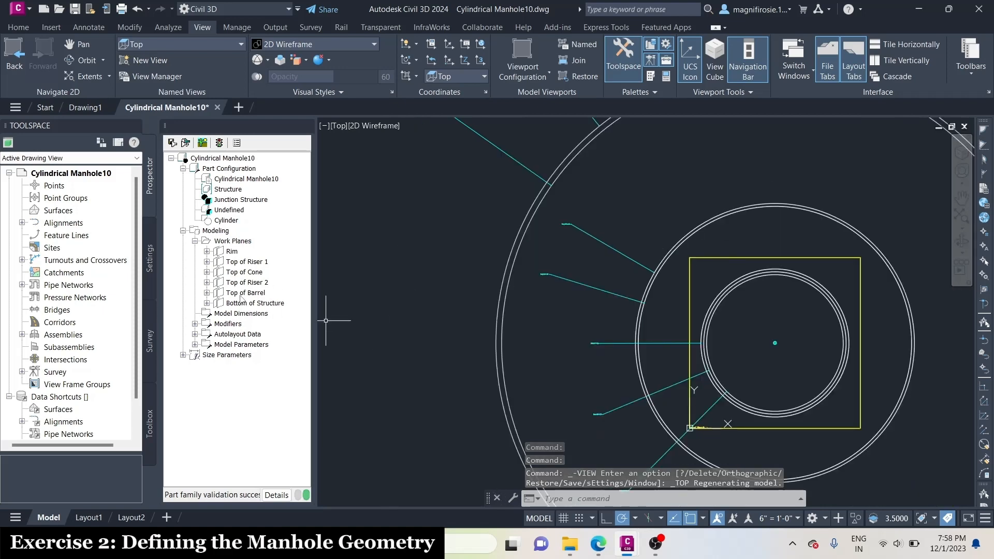
{"action": "right_click", "coordinate": [228, 324]}
{"action": "left_click", "coordinate": [284, 356]}
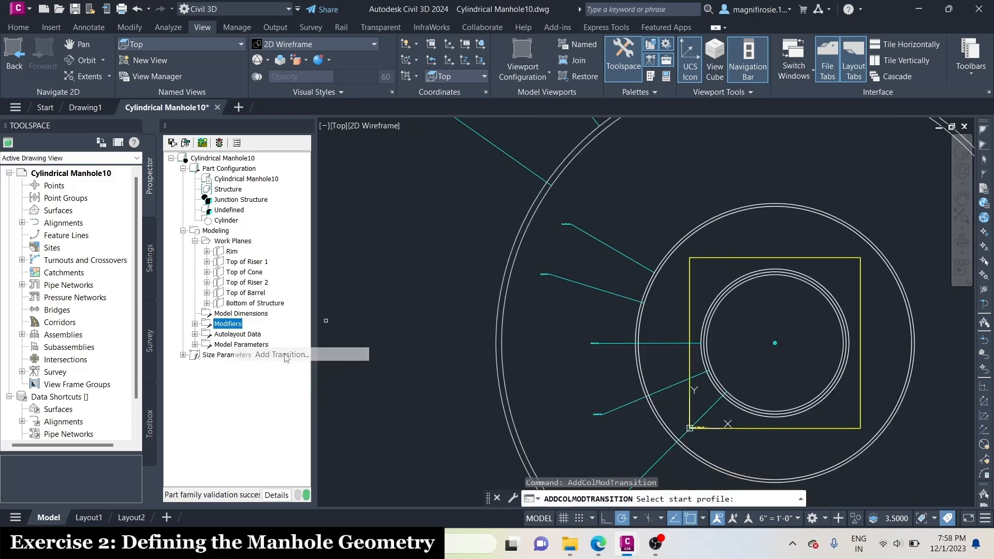
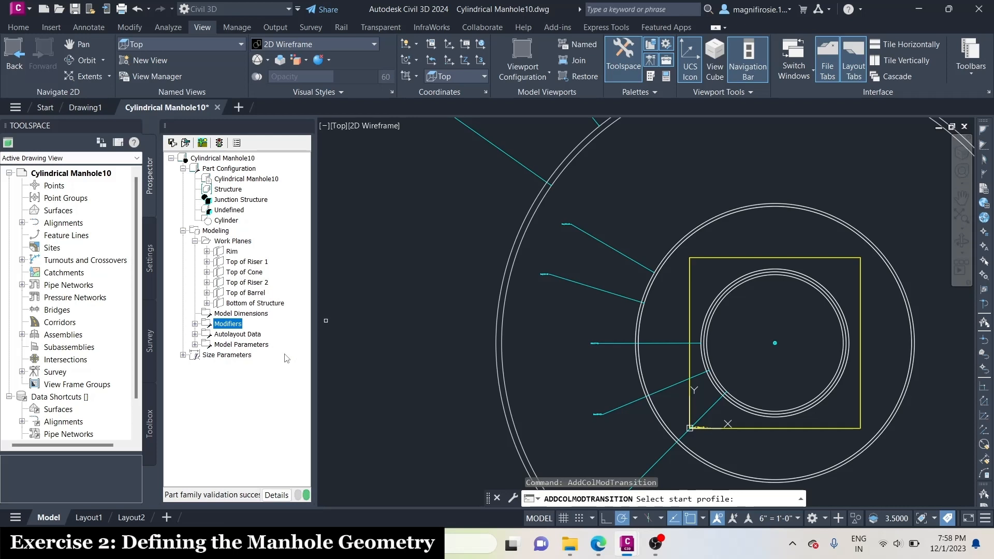
{"action": "scroll", "coordinate": [539, 165], "scroll_direction": "up", "scroll_amount": 2}
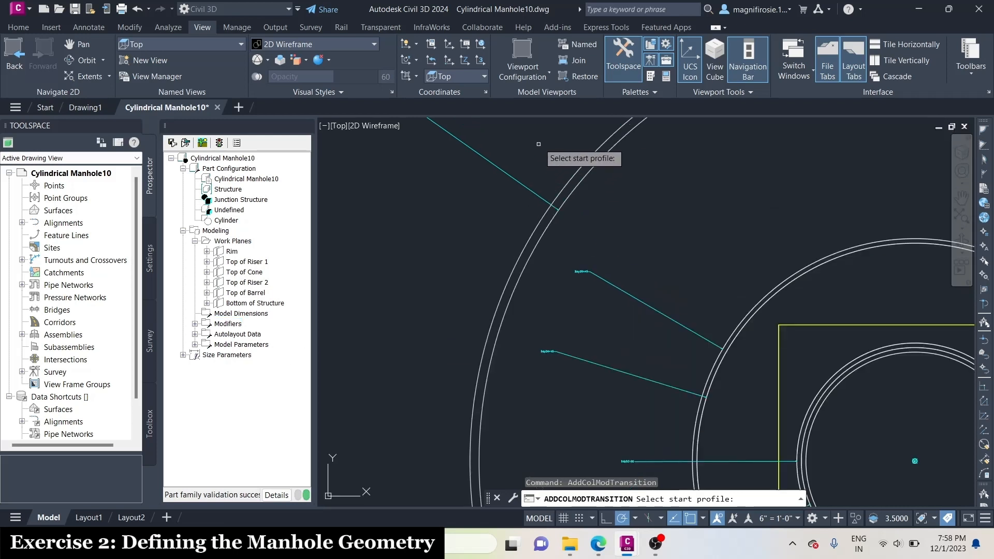
{"action": "scroll", "coordinate": [586, 312], "scroll_direction": "down", "scroll_amount": 2}
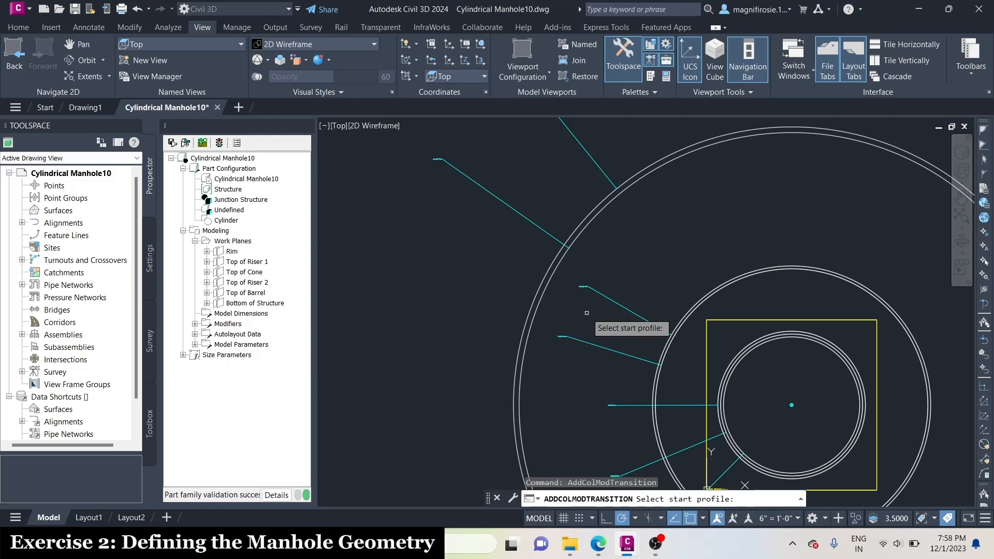
{"action": "scroll", "coordinate": [575, 259], "scroll_direction": "up", "scroll_amount": 4}
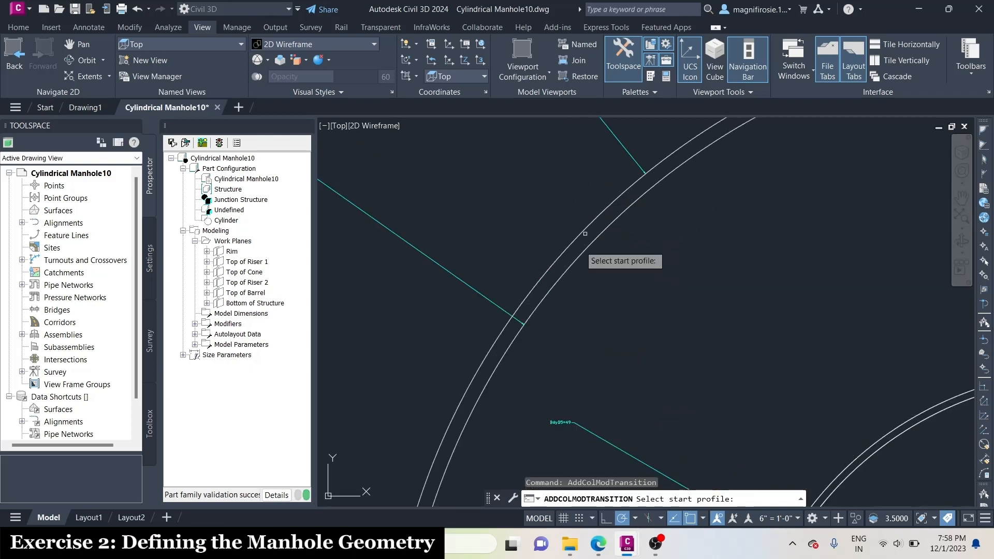
{"action": "left_click", "coordinate": [566, 276]}
{"action": "left_click", "coordinate": [552, 265]}
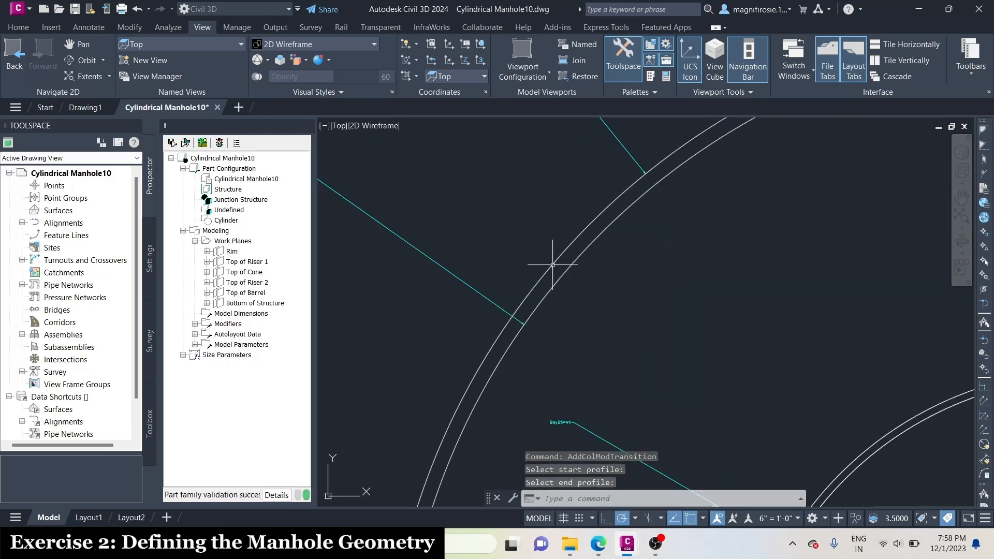
- Examine the connected manhole profiles in the Front view and in the SW Isometric view
{"action": "left_click", "coordinate": [211, 45]}
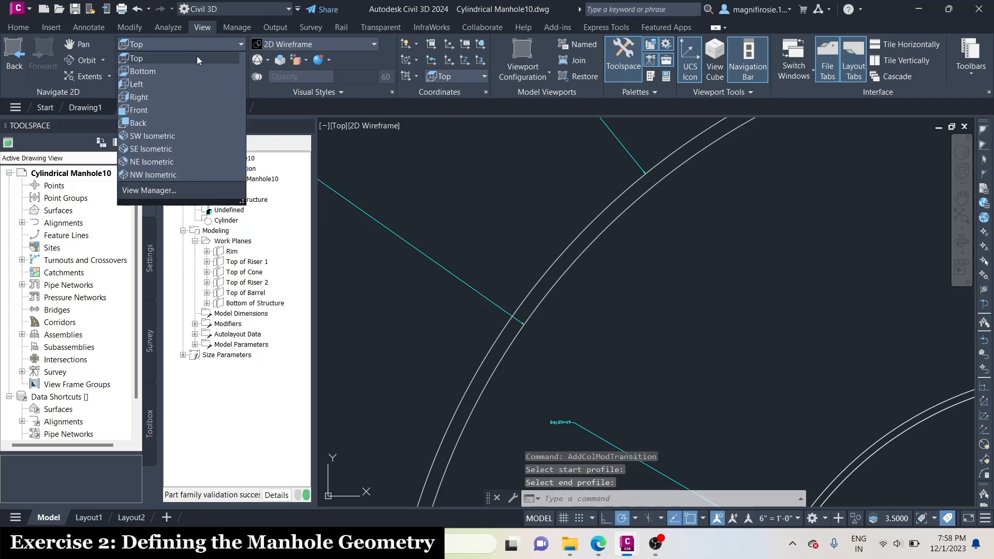
{"action": "left_click", "coordinate": [164, 110]}
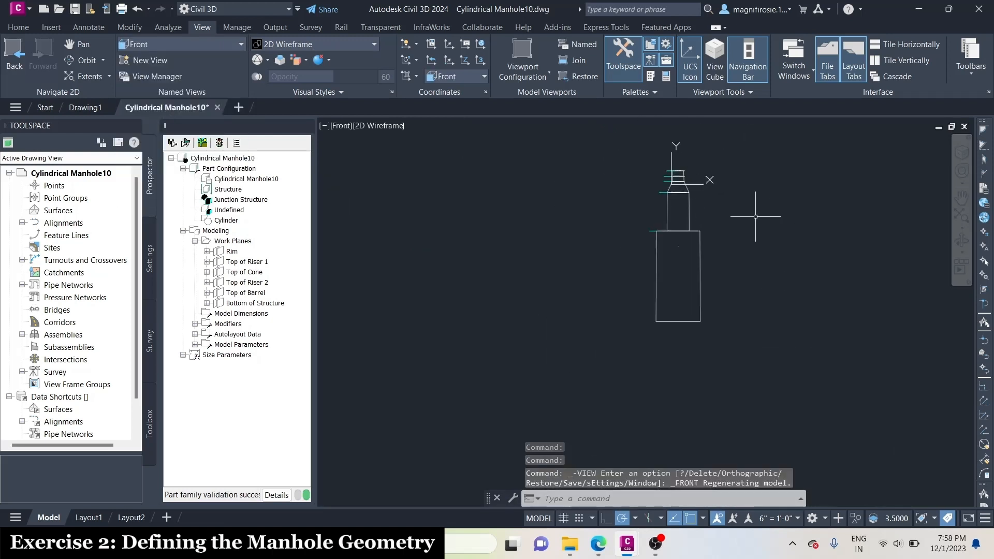
{"action": "left_click", "coordinate": [219, 43]}
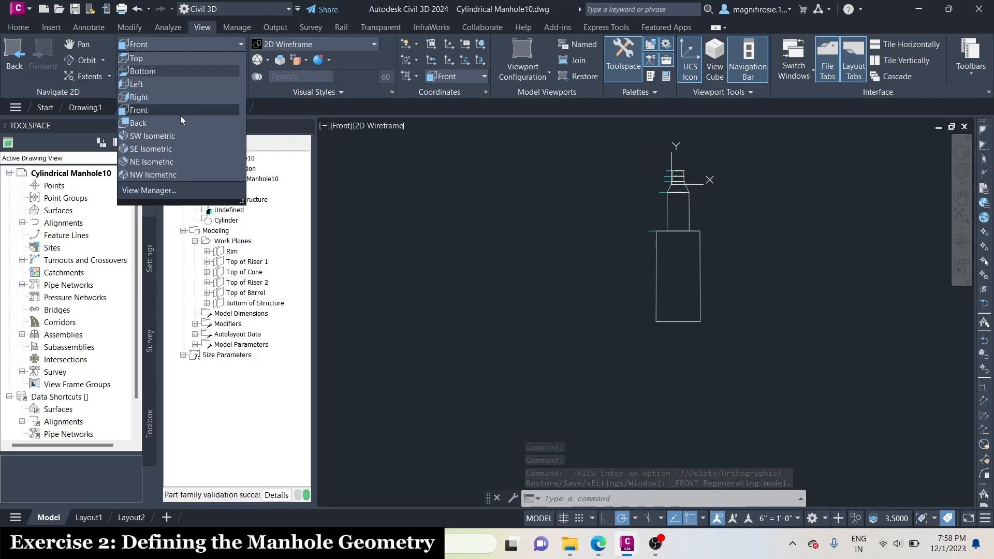
{"action": "left_click", "coordinate": [170, 132]}
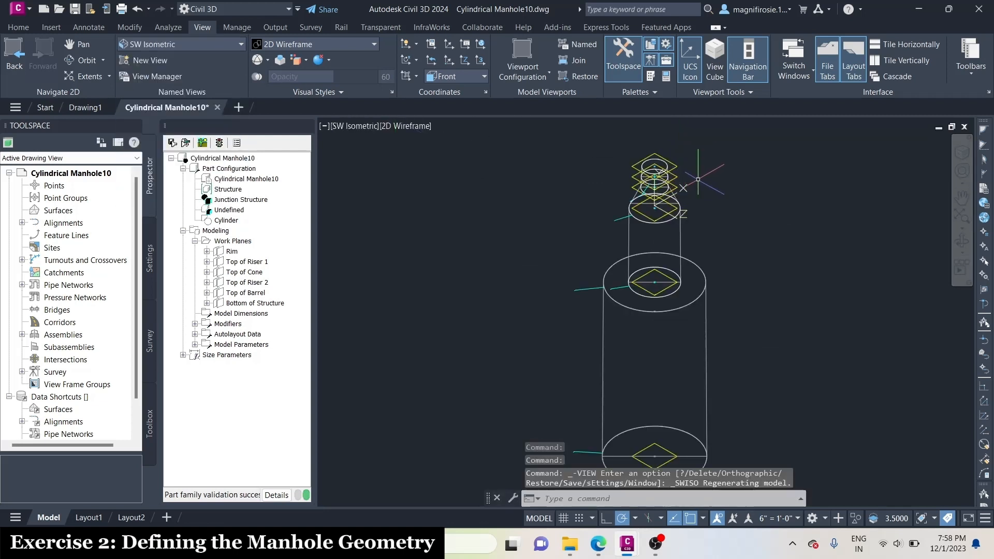
{"action": "scroll", "coordinate": [746, 218], "scroll_direction": "down", "scroll_amount": 3}
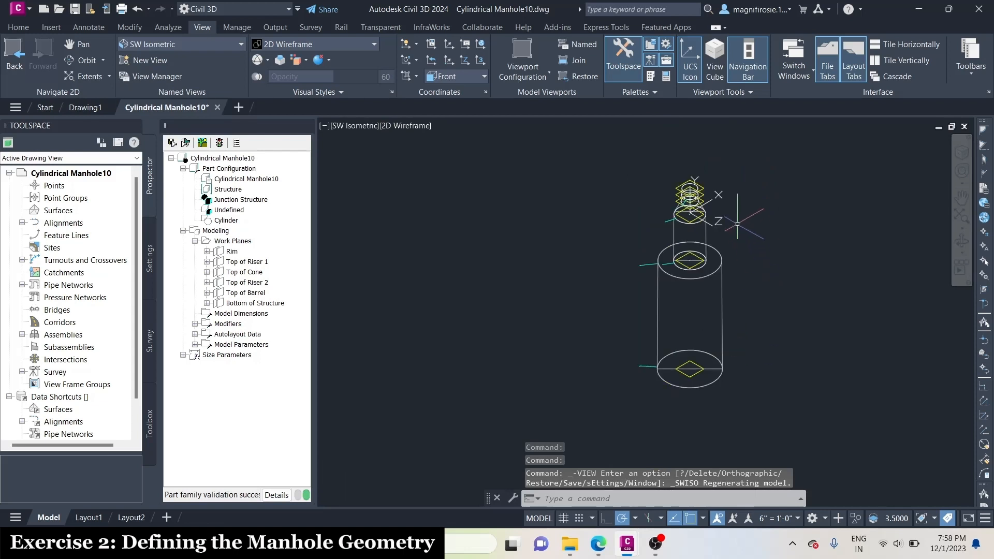
{"action": "scroll", "coordinate": [738, 224], "scroll_direction": "up", "scroll_amount": 2}
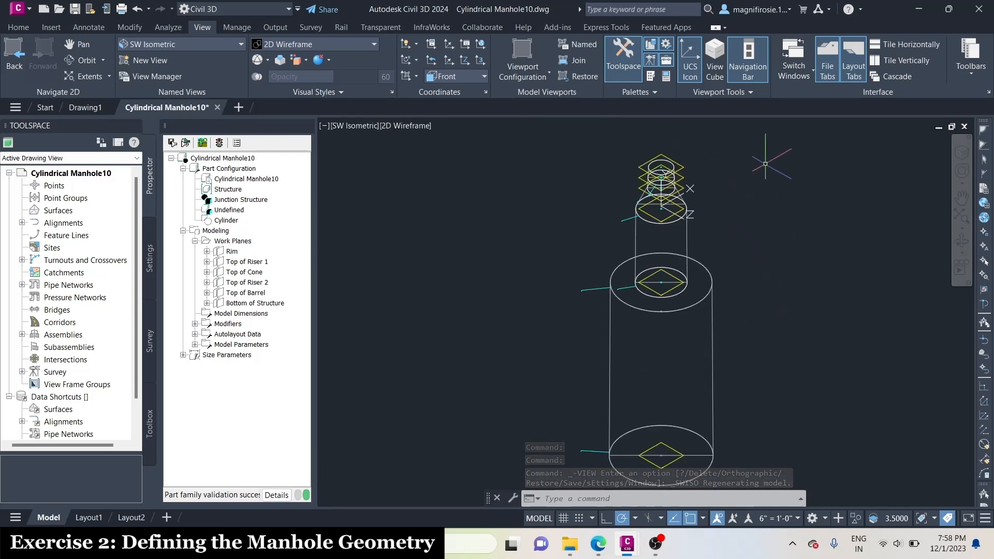
- Preview the manhole in the Conceptual visual style, and restore the 2D Wireframe style and the Top view
{"action": "left_click", "coordinate": [290, 45]}
{"action": "left_click", "coordinate": [325, 68]}
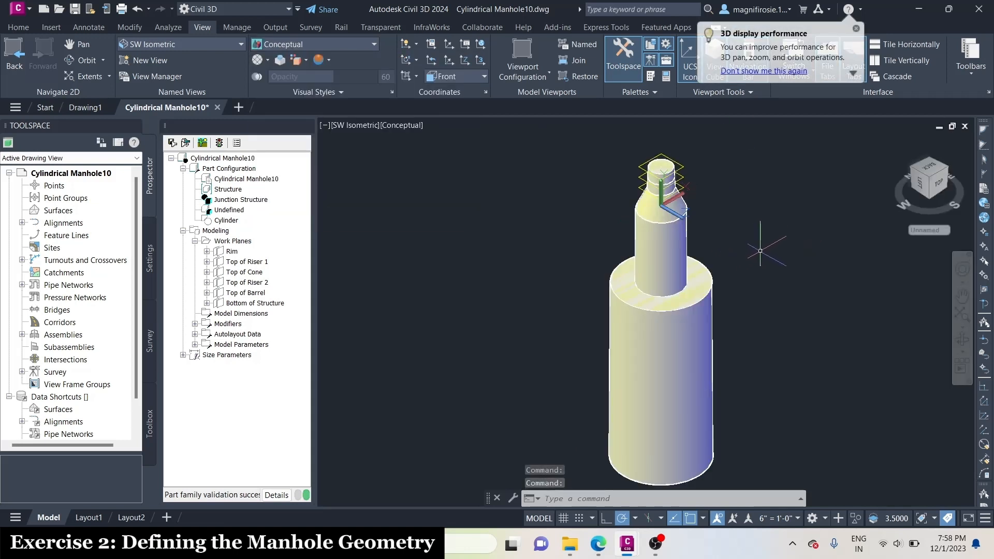
{"action": "left_click", "coordinate": [318, 46]}
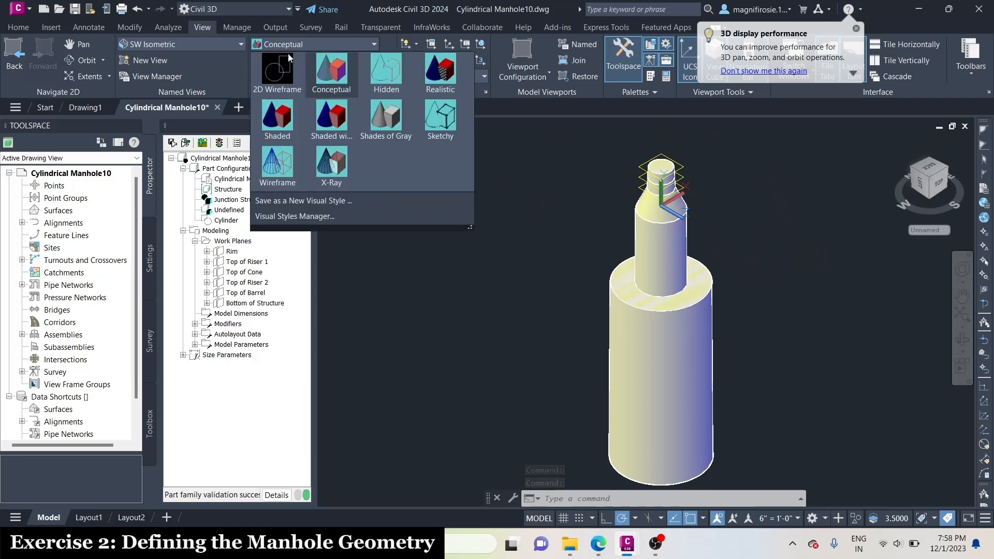
{"action": "left_click", "coordinate": [269, 69]}
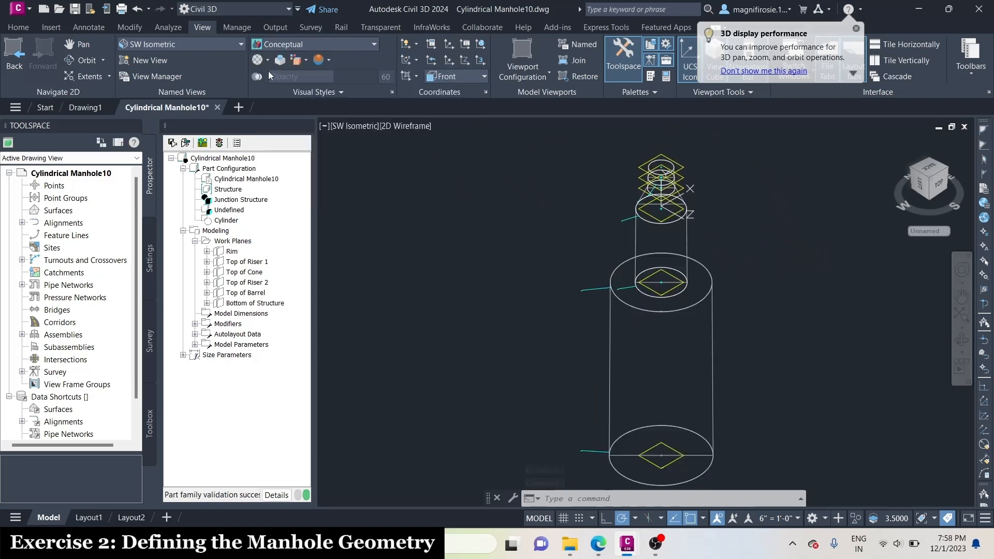
{"action": "left_click", "coordinate": [188, 44]}
{"action": "left_click", "coordinate": [192, 58]}
{"action": "scroll", "coordinate": [748, 210], "scroll_direction": "down", "scroll_amount": 3}
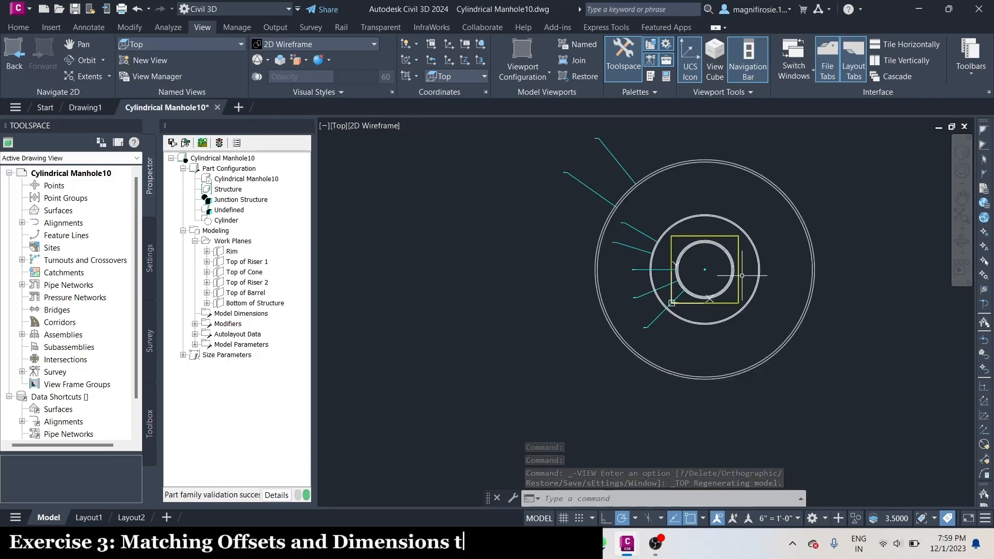
- Collapse Work Planes and expand the Model Parameters and Size Parameters of the part
{"action": "left_click", "coordinate": [196, 242]}
{"action": "left_click", "coordinate": [195, 282]}
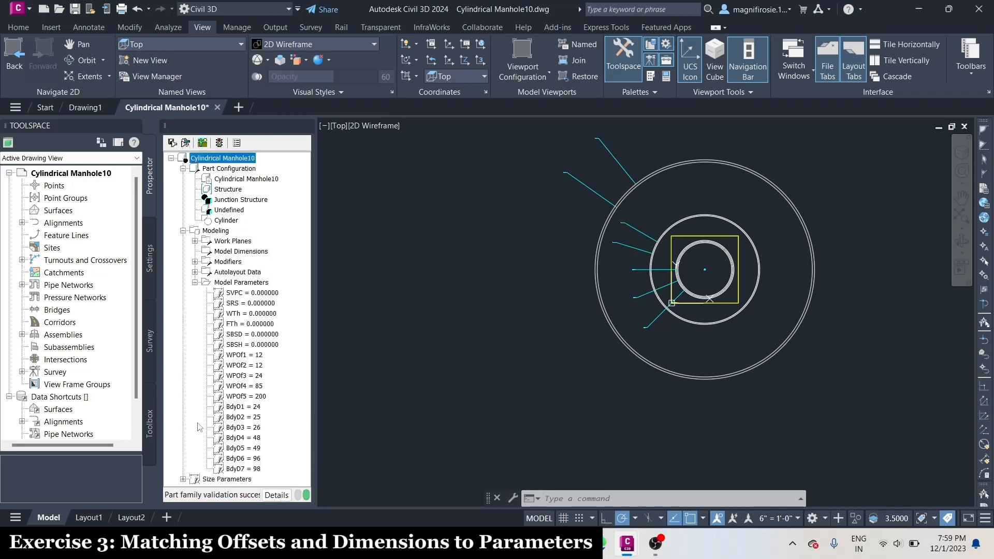
{"action": "left_click", "coordinate": [183, 479]}
{"action": "scroll", "coordinate": [232, 401], "scroll_direction": "up", "scroll_amount": 2}
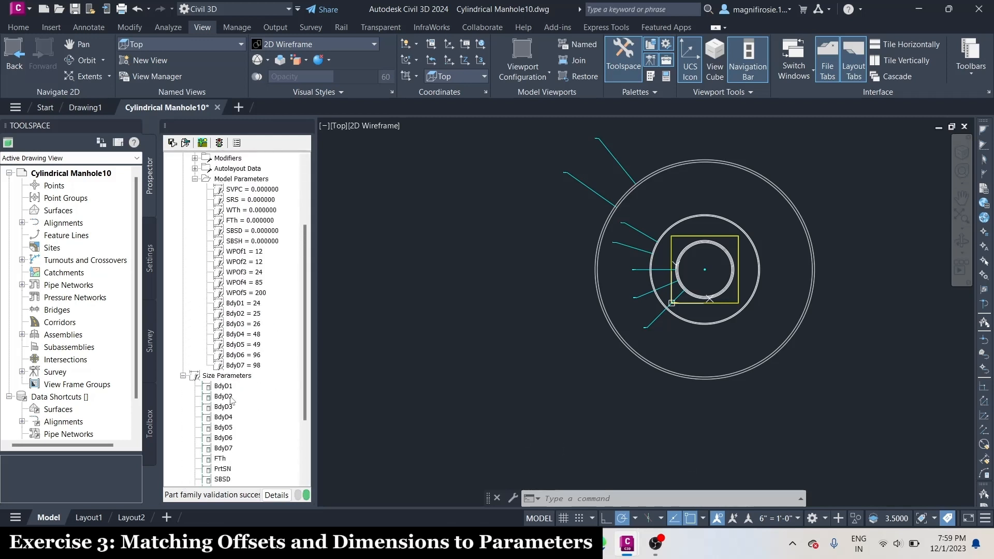
{"action": "scroll", "coordinate": [242, 224], "scroll_direction": "down", "scroll_amount": 1}
- Open the part sizes for editing from Size Parameters and add the Structure Riser Height 1 parameter (SRZ1)
{"action": "right_click", "coordinate": [228, 375]}
{"action": "left_click", "coordinate": [274, 384]}
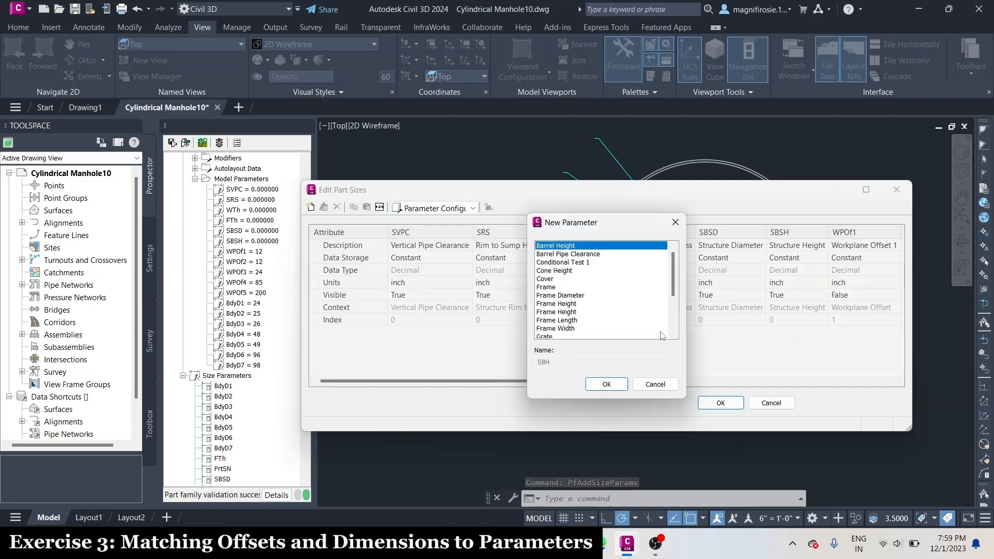
{"action": "scroll", "coordinate": [661, 336], "scroll_direction": "down", "scroll_amount": 3}
{"action": "left_click", "coordinate": [593, 329]}
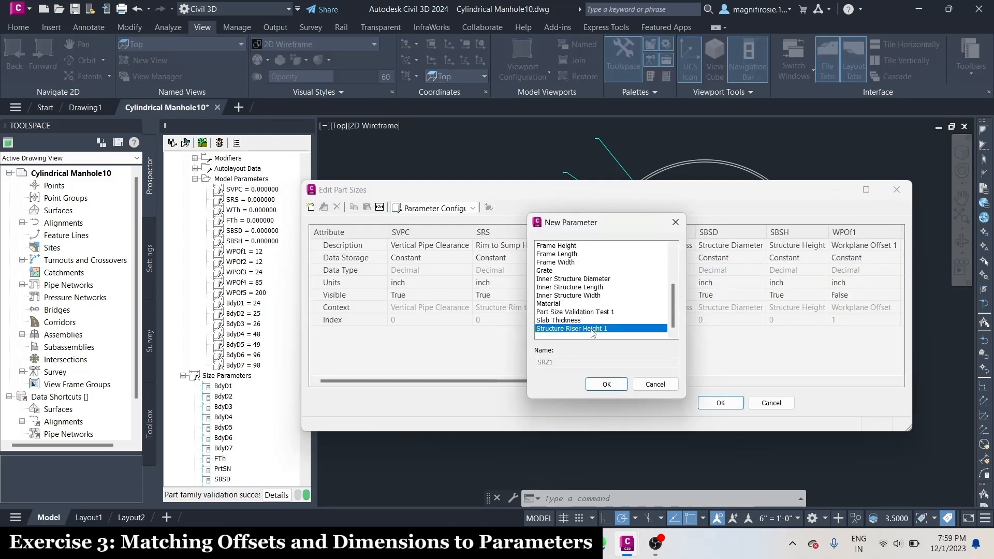
{"action": "left_click", "coordinate": [602, 390]}
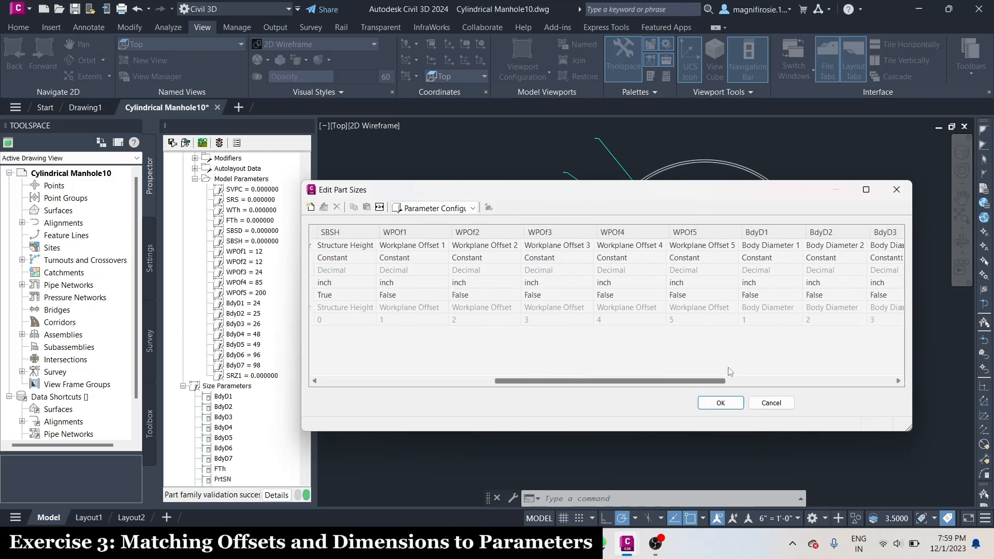
{"action": "left_click_drag", "start_coordinate": [840, 357], "coordinate": [889, 355]}
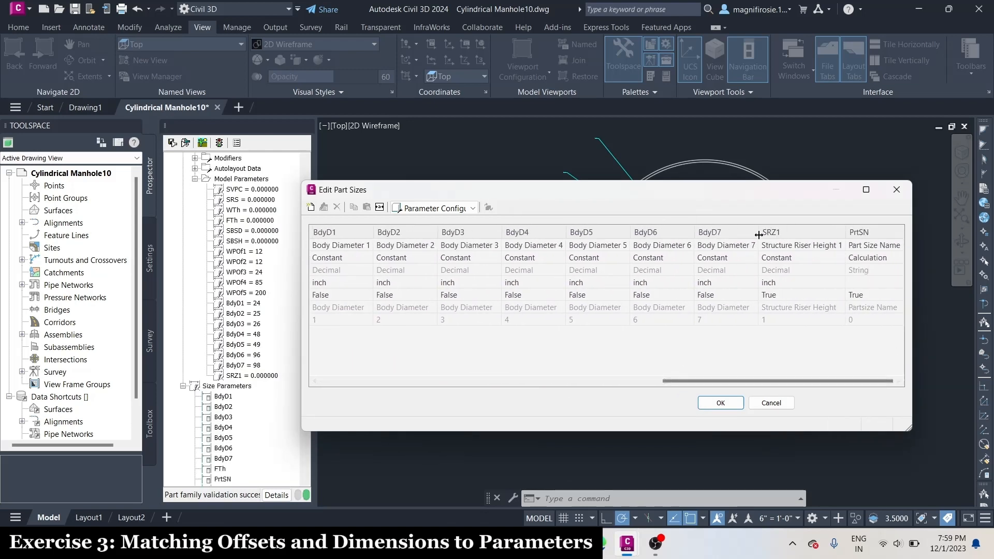
- Add the Structure Riser Height 2 parameter (SRZ2) to the part sizes
{"action": "left_click", "coordinate": [311, 207]}
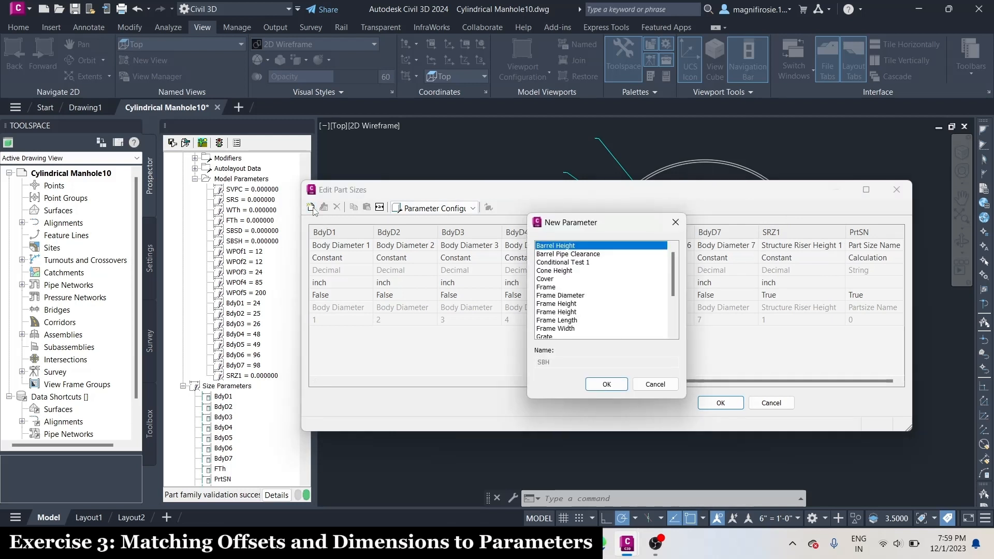
{"action": "scroll", "coordinate": [575, 284], "scroll_direction": "down", "scroll_amount": 3}
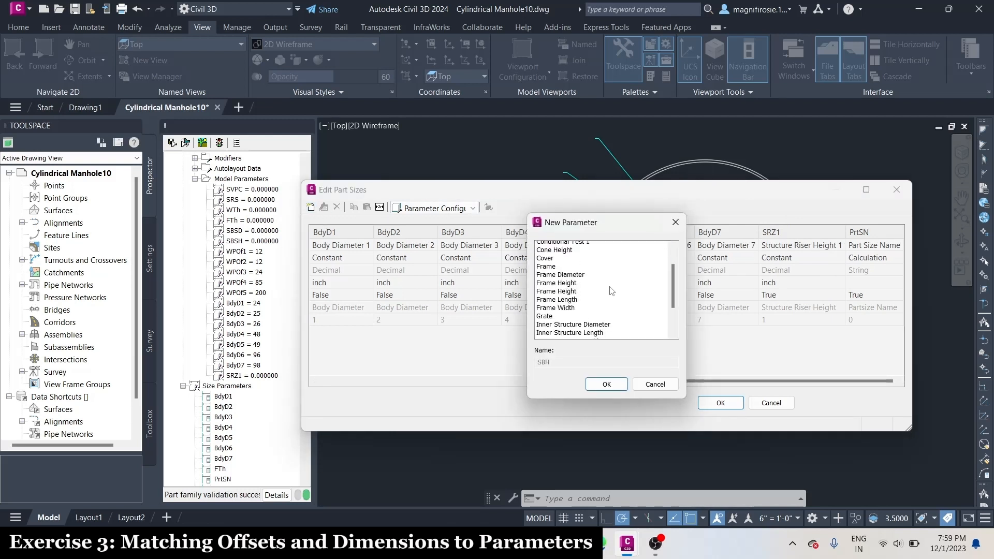
{"action": "left_click", "coordinate": [599, 329]}
{"action": "left_click", "coordinate": [607, 385]}
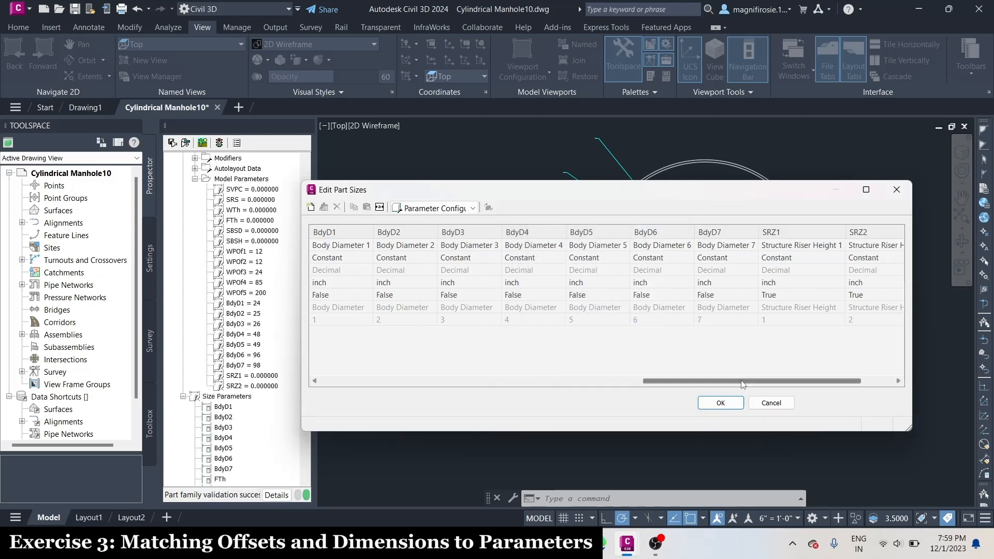
{"action": "left_click_drag", "start_coordinate": [743, 381], "coordinate": [775, 381]}
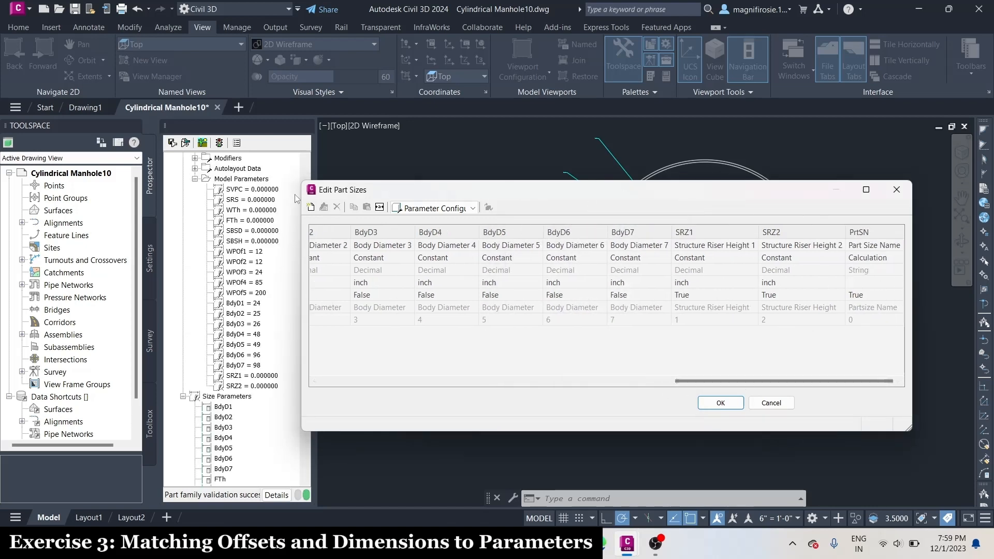
- Add the Inner Structure Diameter parameter (SID) to the part sizes
{"action": "left_click", "coordinate": [312, 208]}
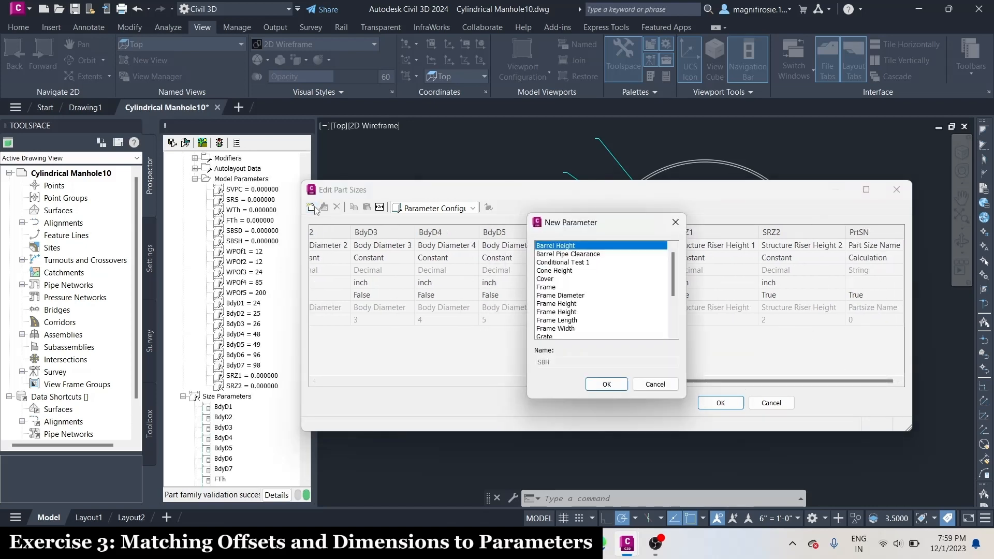
{"action": "scroll", "coordinate": [574, 266], "scroll_direction": "down", "scroll_amount": 3}
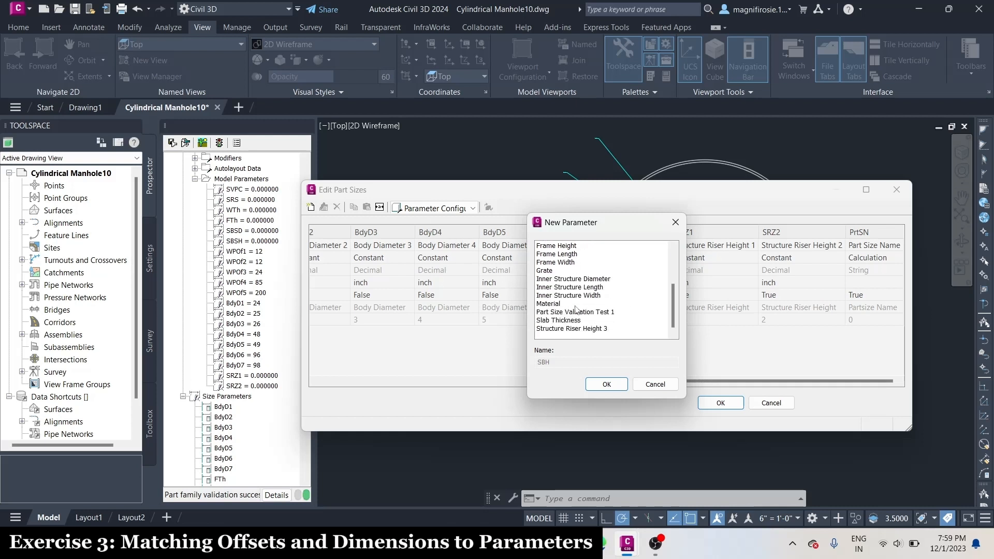
{"action": "left_click", "coordinate": [571, 280]}
{"action": "left_click", "coordinate": [607, 384]}
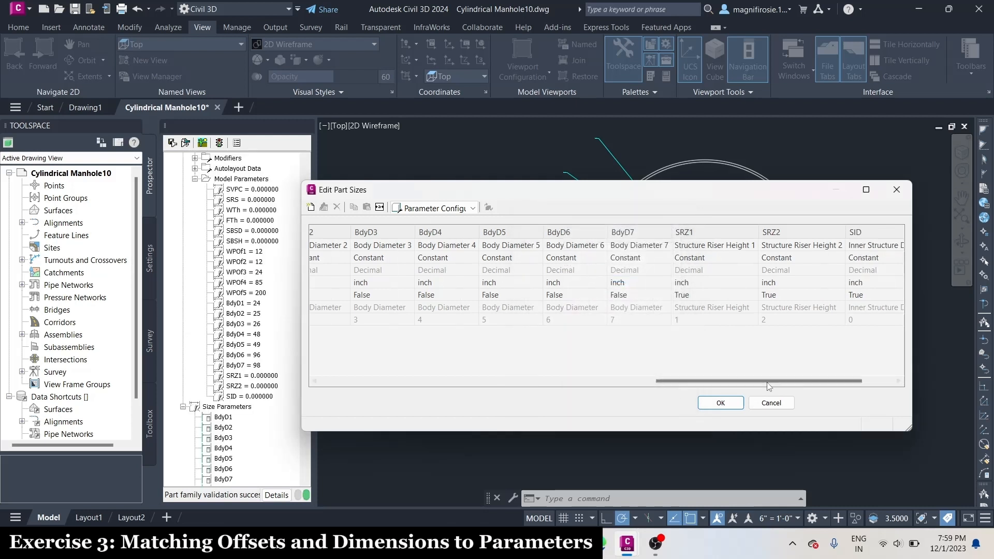
{"action": "left_click_drag", "start_coordinate": [800, 381], "coordinate": [832, 382]}
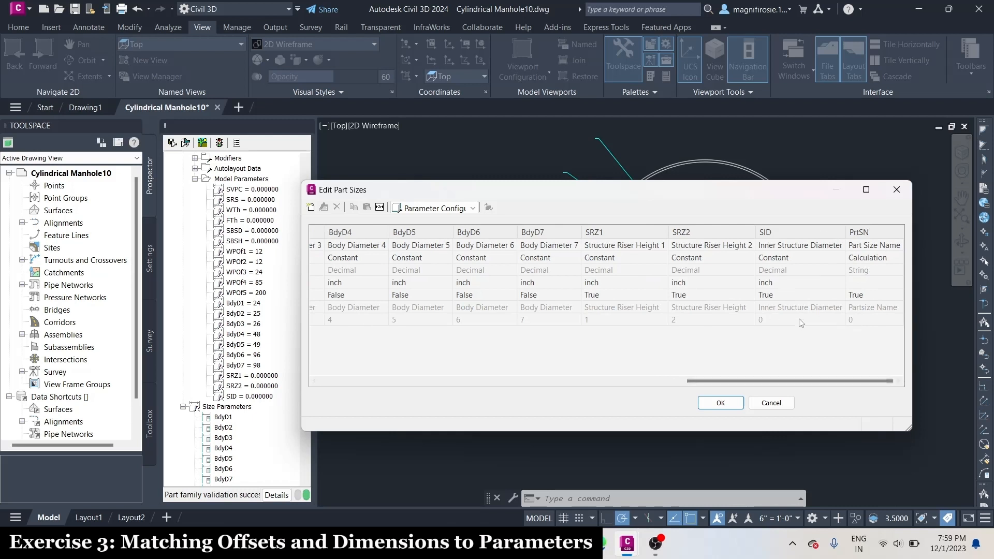
- Add the Cone Height parameter (SCH) to the part sizes
{"action": "left_click", "coordinate": [311, 208]}
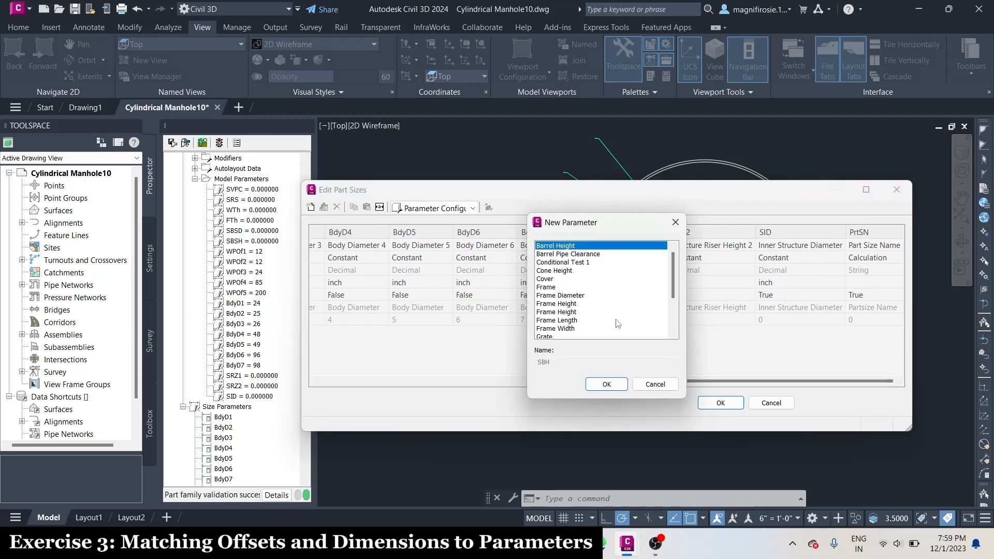
{"action": "left_click", "coordinate": [572, 271]}
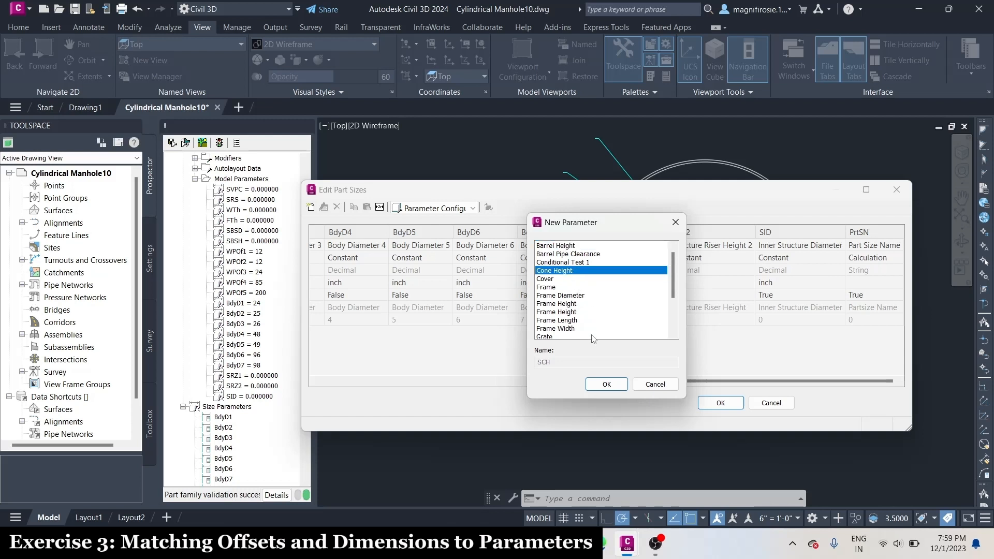
{"action": "left_click", "coordinate": [612, 384]}
{"action": "left_click_drag", "start_coordinate": [734, 381], "coordinate": [751, 382]}
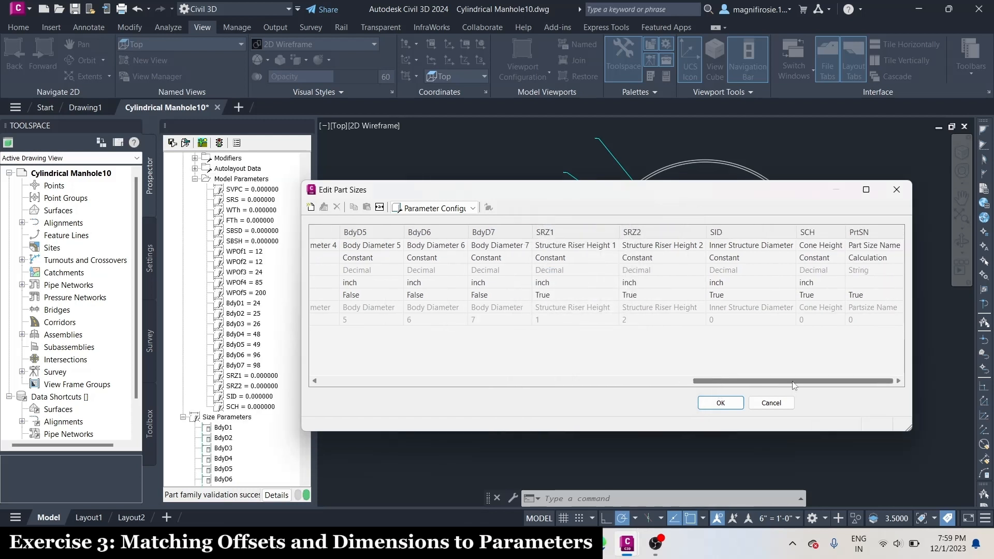
- Add the Slab Thickness parameter (SSTh) to the part sizes
{"action": "left_click", "coordinate": [311, 208]}
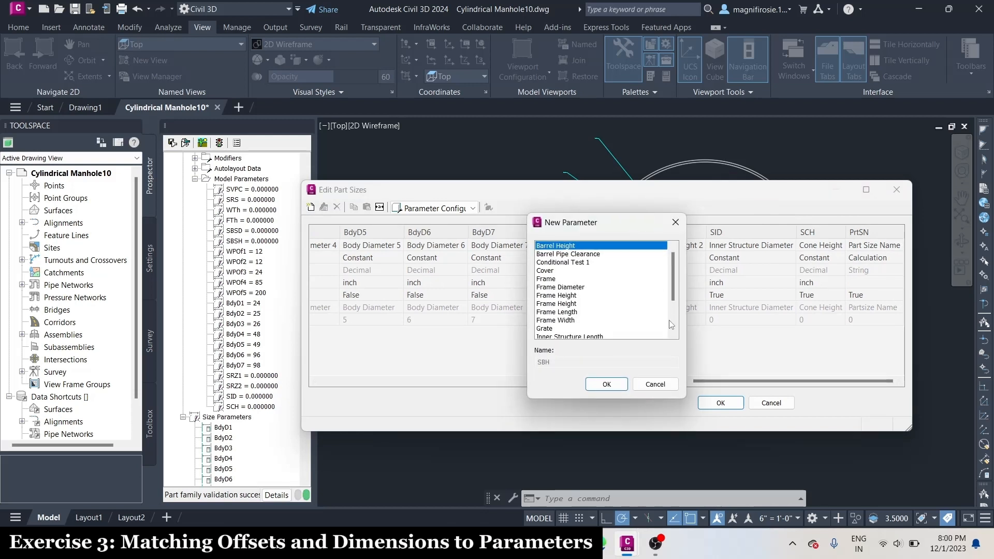
{"action": "scroll", "coordinate": [611, 321], "scroll_direction": "down", "scroll_amount": 2}
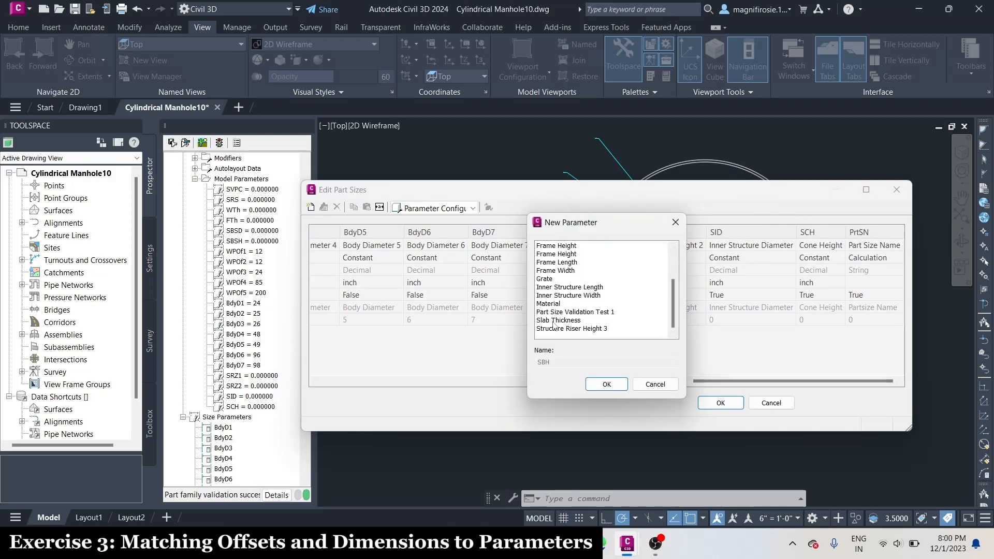
{"action": "left_click", "coordinate": [558, 320]}
{"action": "left_click_drag", "start_coordinate": [698, 381], "coordinate": [793, 365]}
- Add the Barrel Height (SBH) and Barrel Pipe Clearance (SBPC) parameters to the part sizes
{"action": "left_click", "coordinate": [310, 207]}
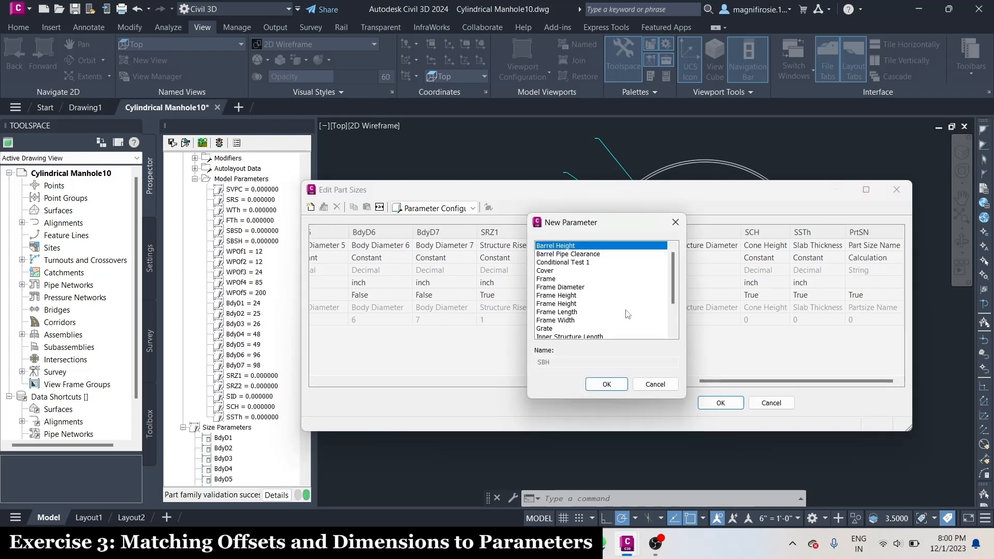
{"action": "left_click", "coordinate": [617, 384]}
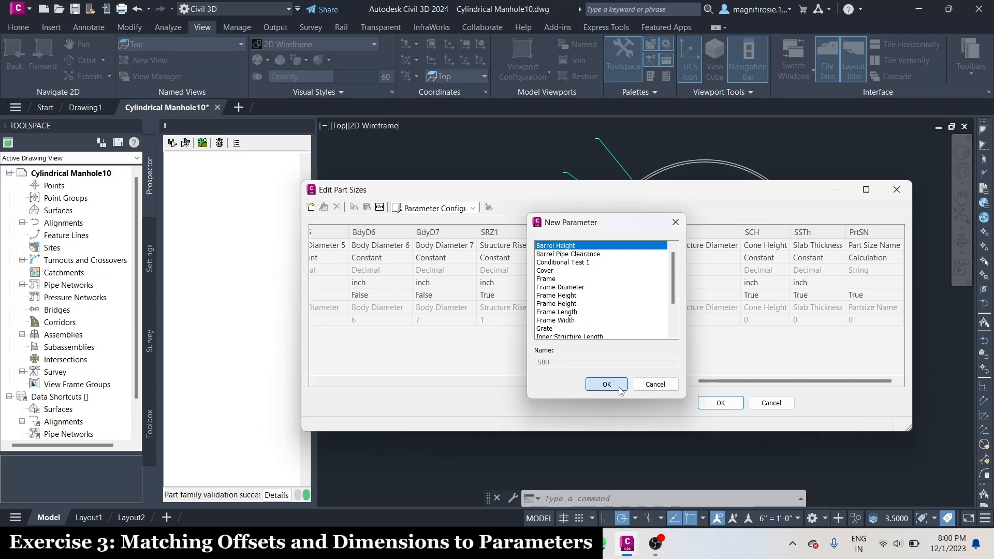
{"action": "left_click_drag", "start_coordinate": [725, 382], "coordinate": [807, 382]}
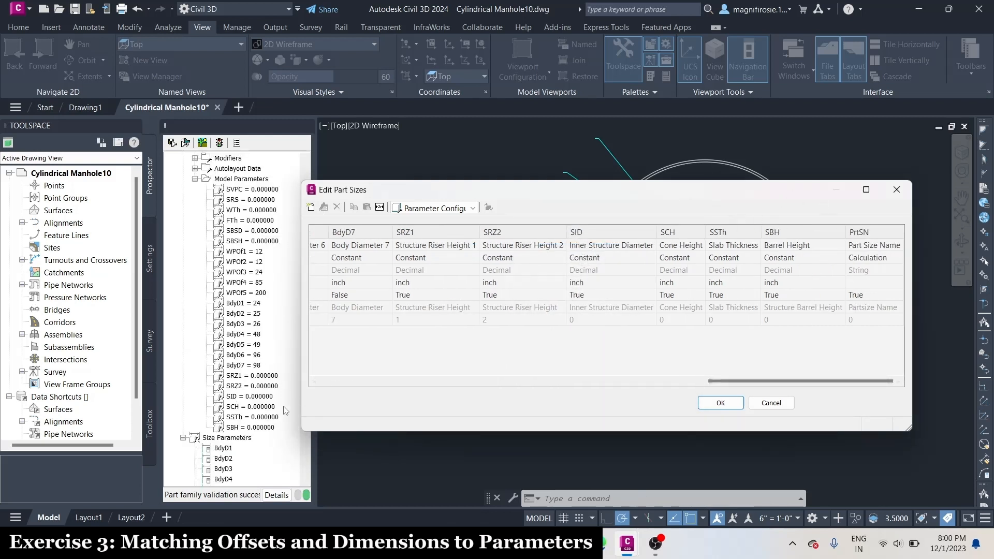
{"action": "left_click", "coordinate": [310, 208]}
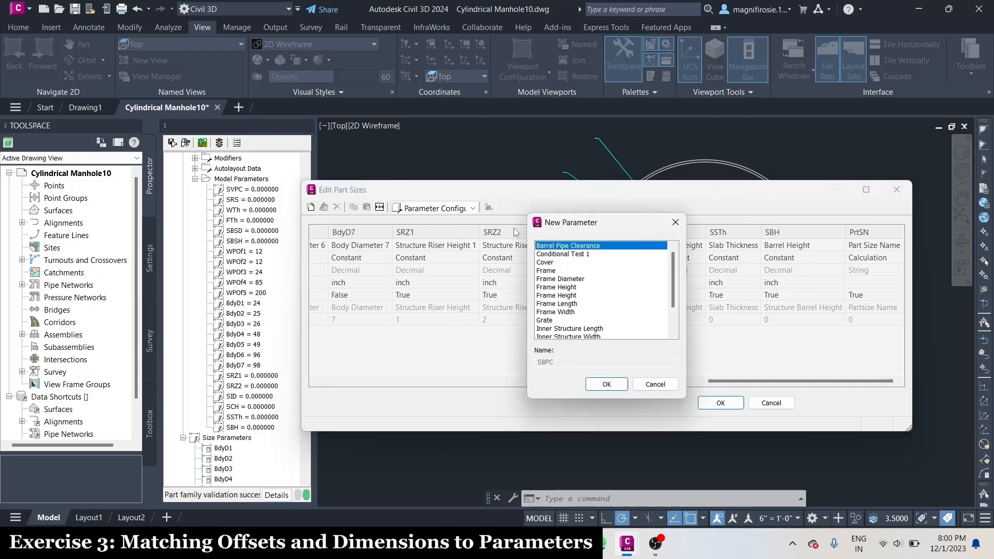
{"action": "left_click", "coordinate": [607, 384]}
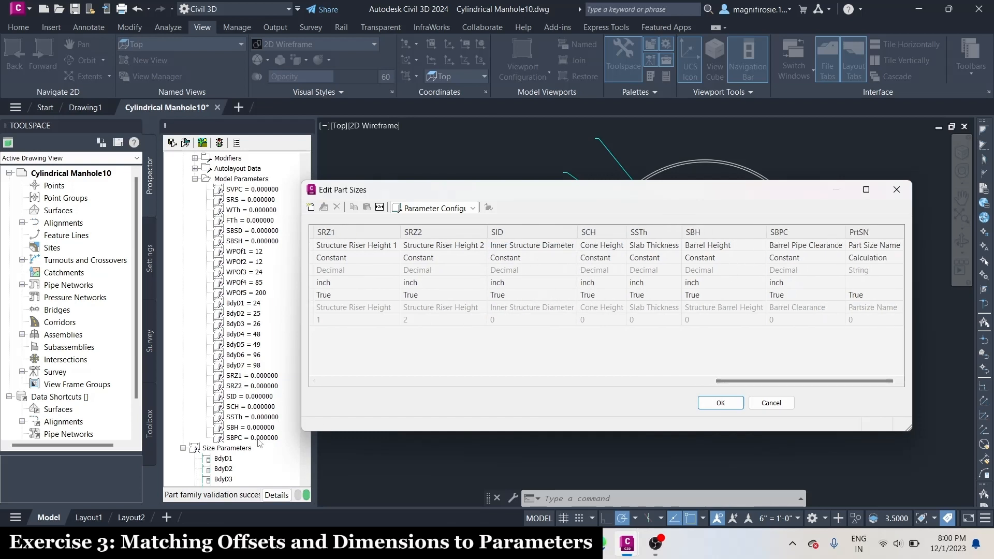
- Add the Frame Diameter (SFD) and Frame Height (SFH) parameters to the part sizes
{"action": "left_click", "coordinate": [310, 208]}
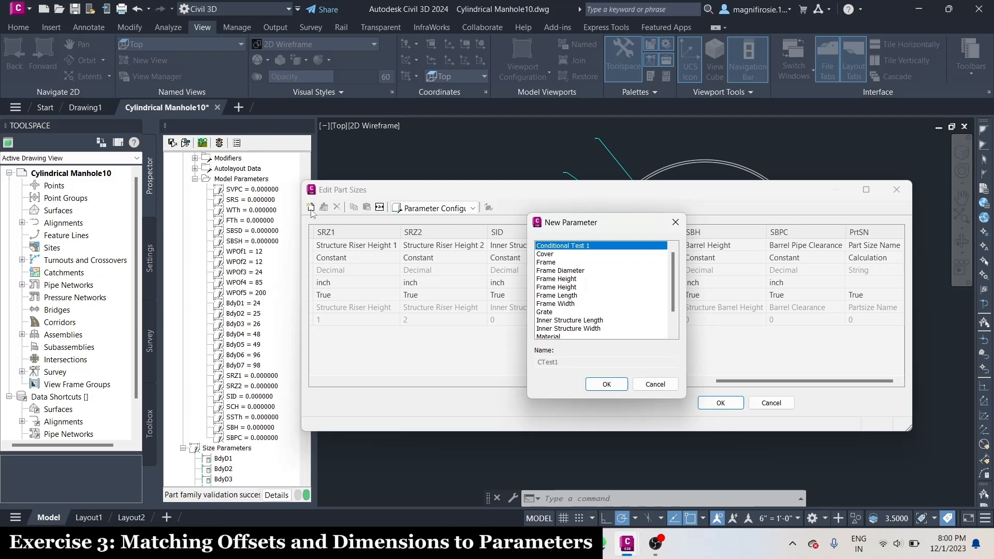
{"action": "left_click", "coordinate": [560, 271]}
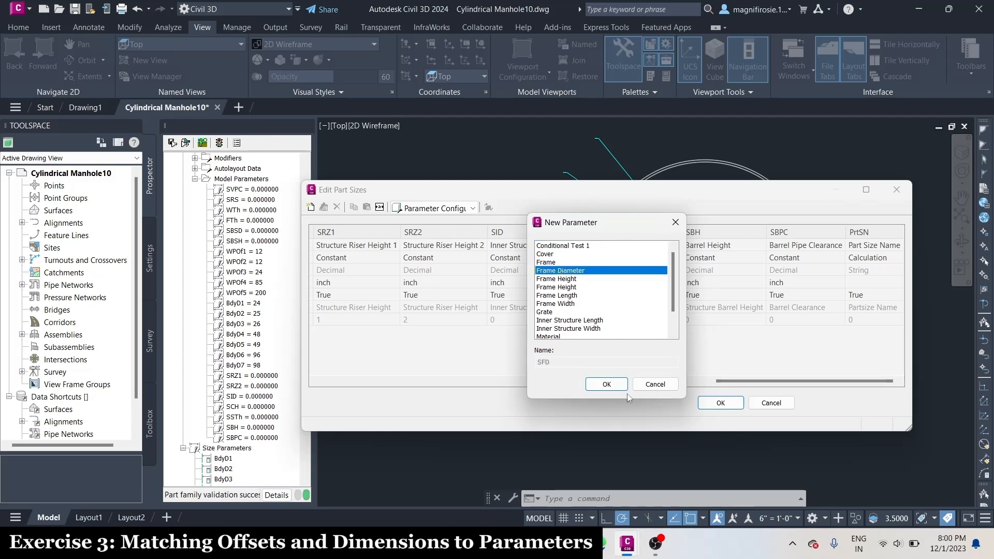
{"action": "left_click", "coordinate": [607, 384]}
{"action": "left_click_drag", "start_coordinate": [767, 381], "coordinate": [816, 384]}
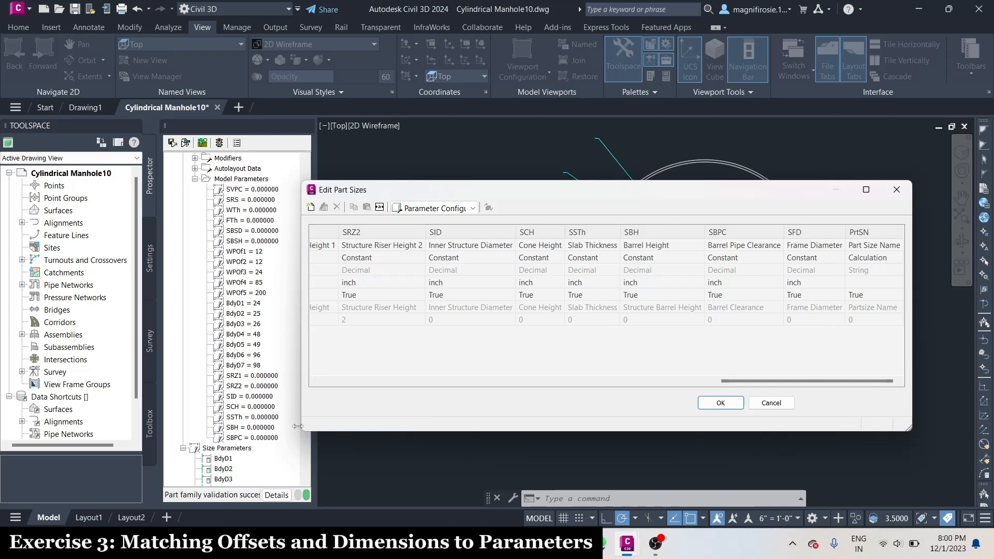
{"action": "left_click", "coordinate": [311, 208]}
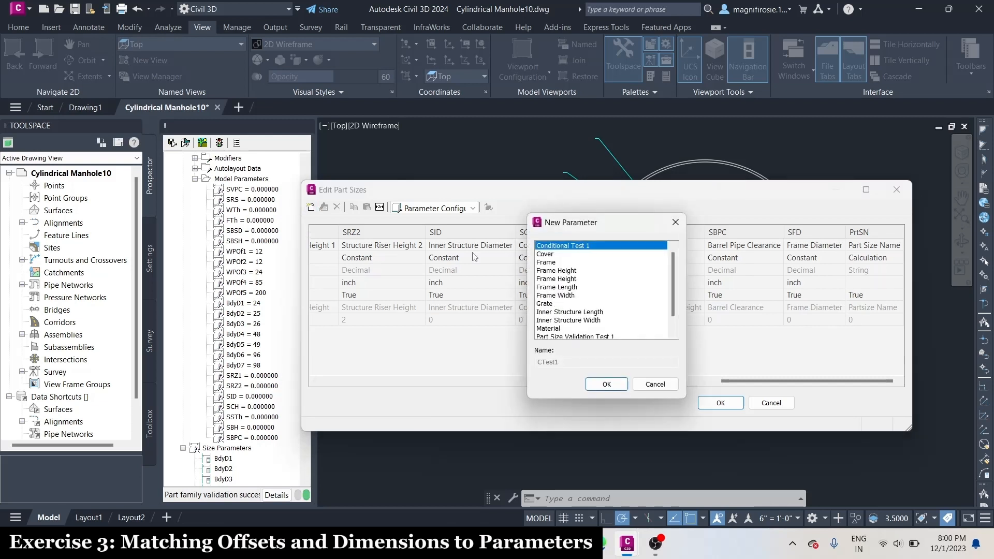
{"action": "left_click", "coordinate": [573, 271]}
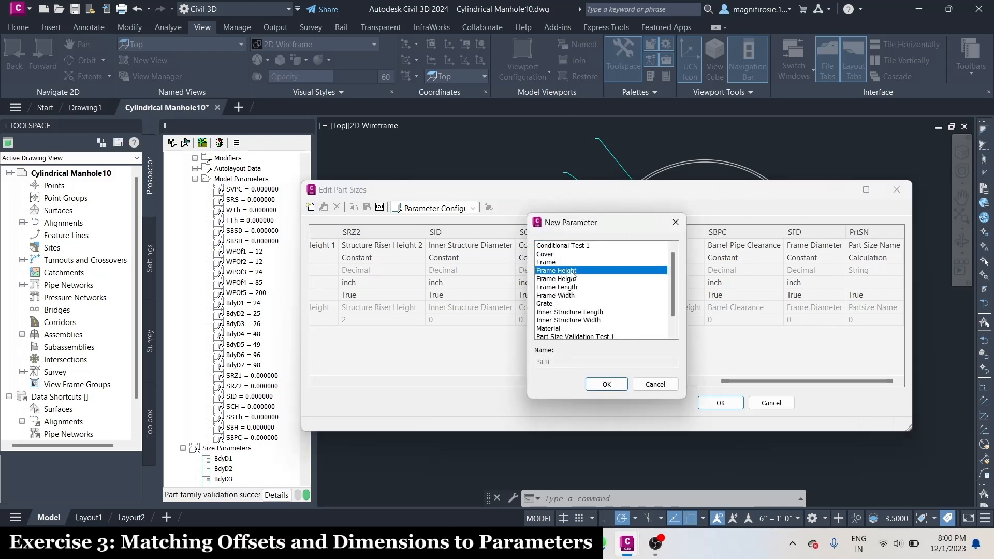
{"action": "left_click", "coordinate": [607, 384]}
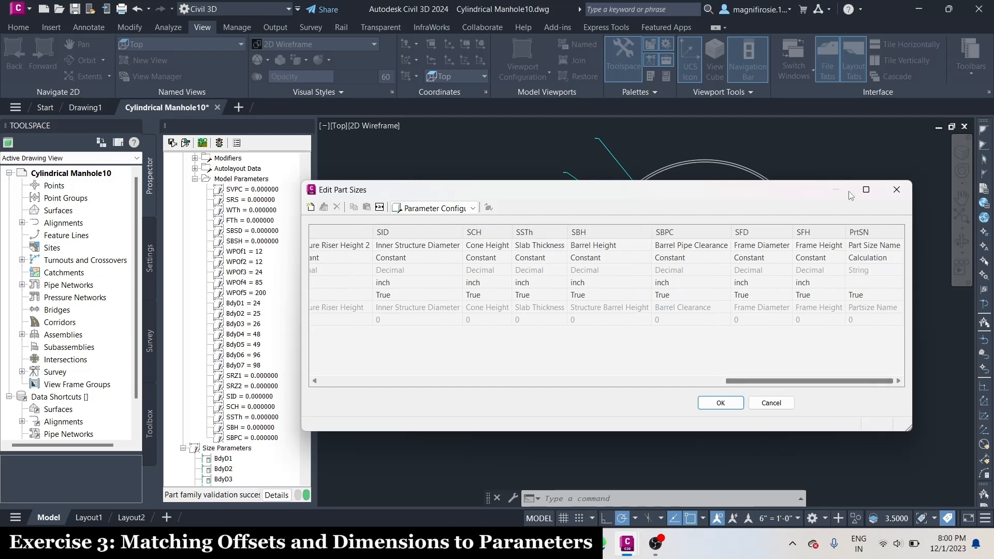
{"action": "left_click", "coordinate": [310, 208]}
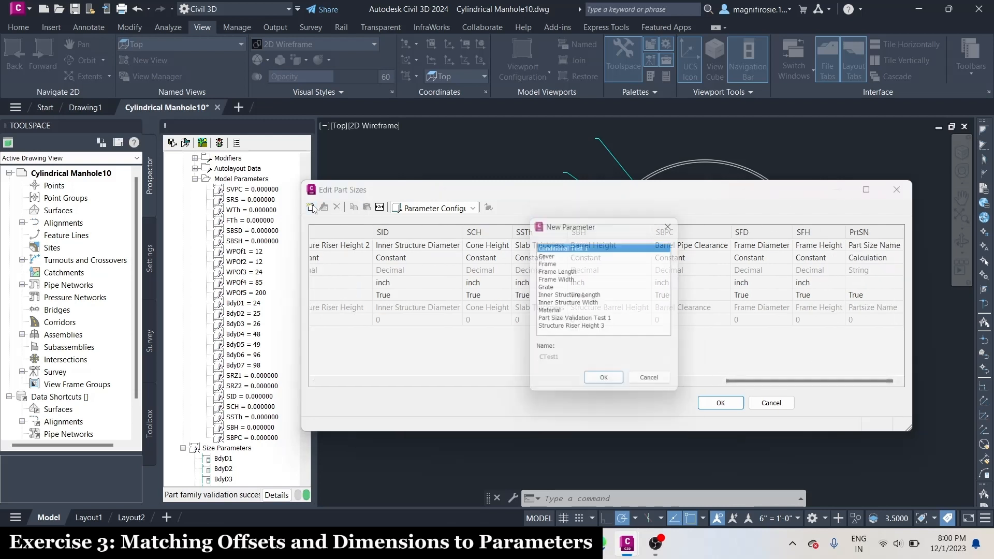
{"action": "left_click", "coordinate": [656, 385]}
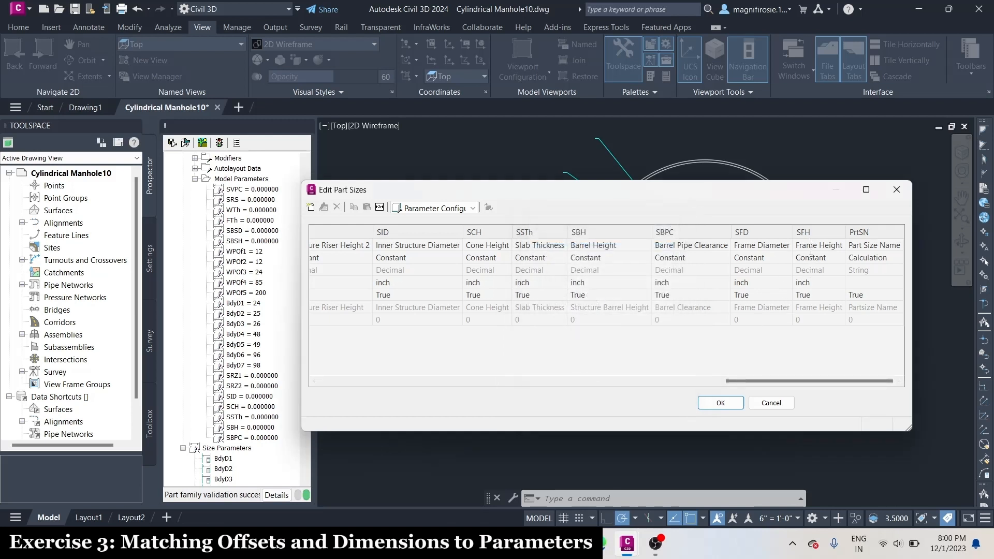
- Remove the Frame Diameter (SFD) and Frame Height (SFH) parameters from the part sizes and accept the part sizes
{"action": "double_click", "coordinate": [762, 245]}
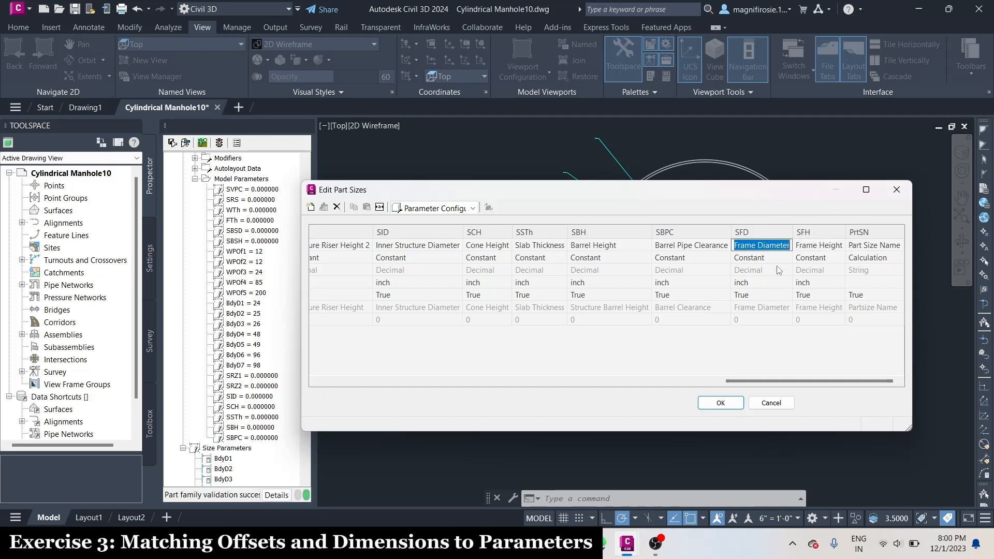
{"action": "left_click", "coordinate": [337, 208]}
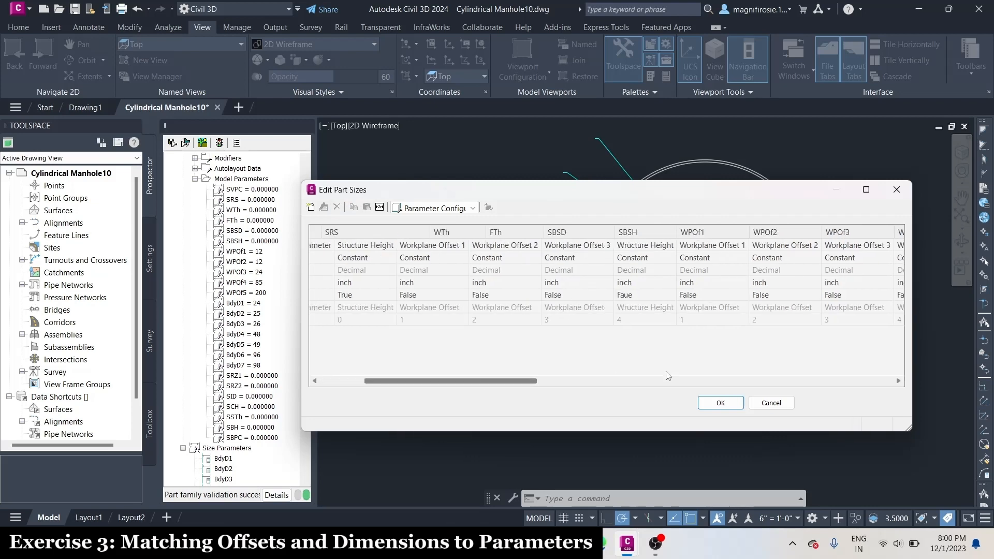
{"action": "left_click", "coordinate": [810, 251]}
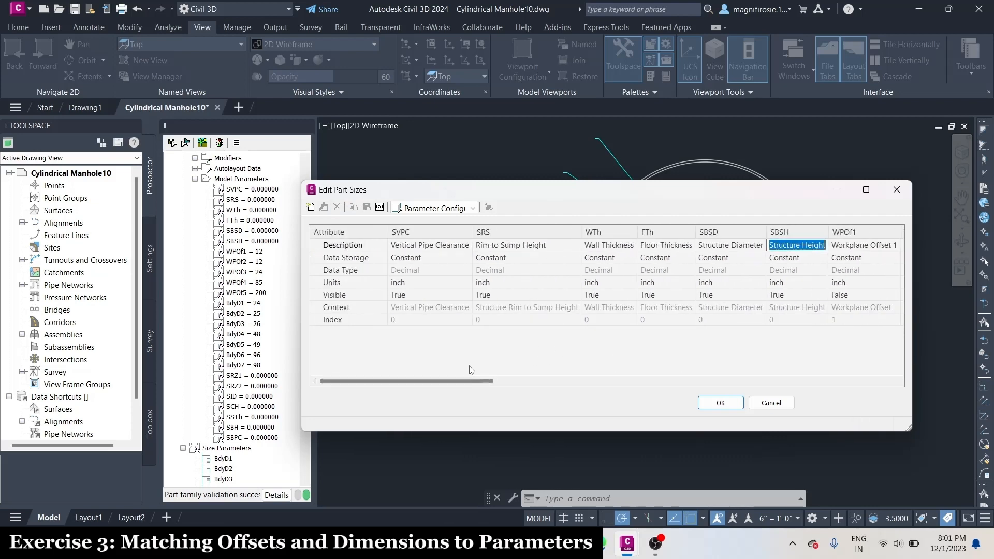
{"action": "left_click_drag", "start_coordinate": [459, 382], "coordinate": [892, 383]}
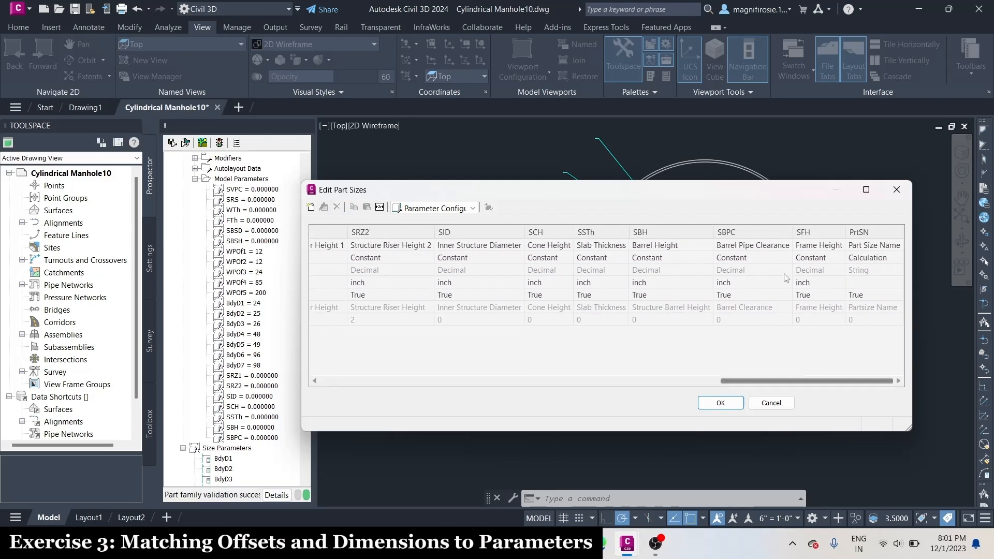
{"action": "left_click", "coordinate": [831, 249]}
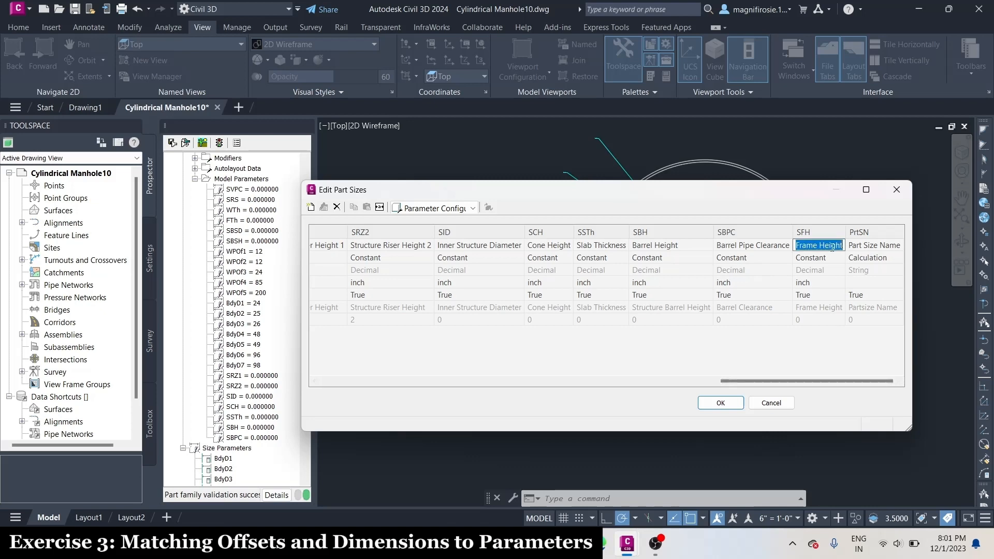
{"action": "left_click", "coordinate": [336, 207]}
{"action": "left_click_drag", "start_coordinate": [486, 381], "coordinate": [916, 388]}
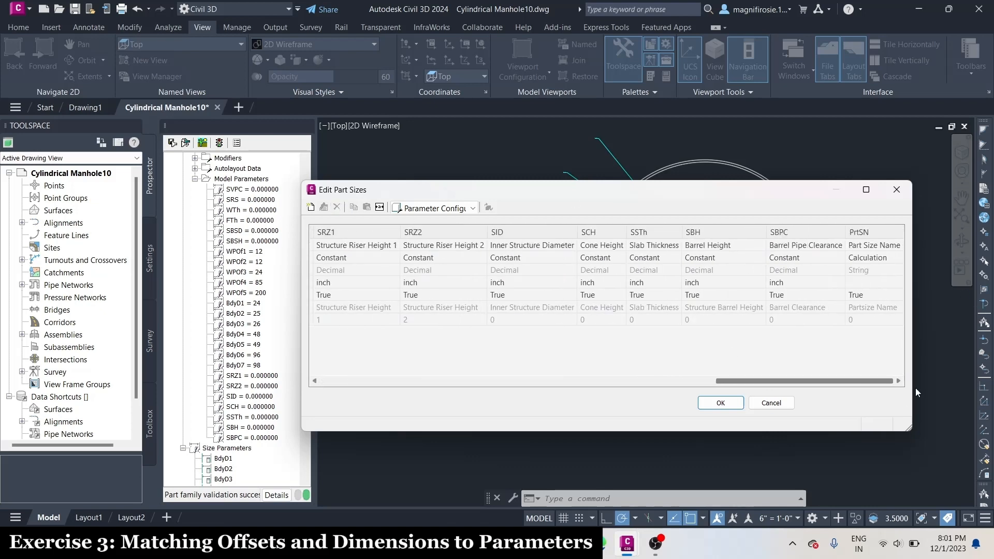
{"action": "left_click", "coordinate": [720, 403]}
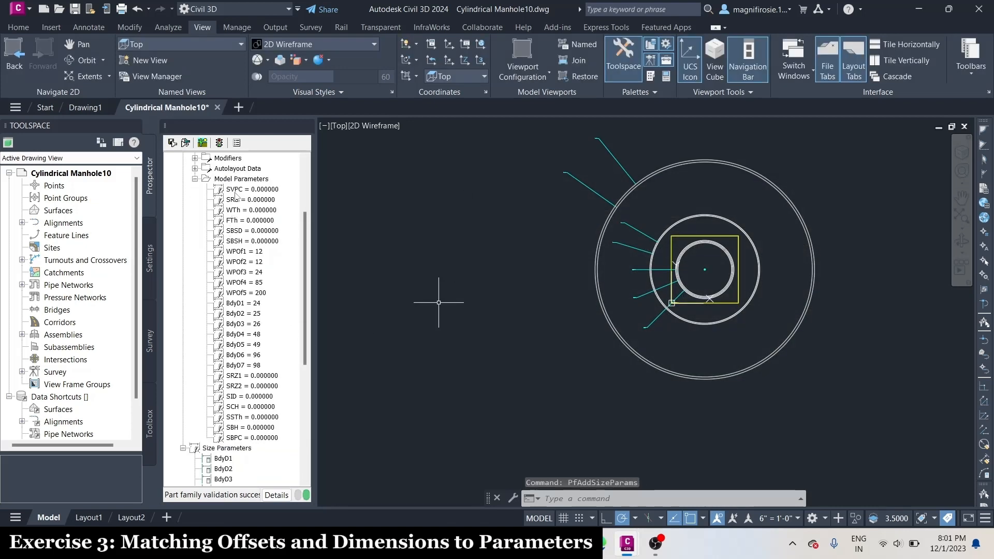
- Create a custom model parameter SFD in inches with equation 0 and description "Frame Diameter"
{"action": "right_click", "coordinate": [239, 180]}
{"action": "left_click", "coordinate": [272, 185]}
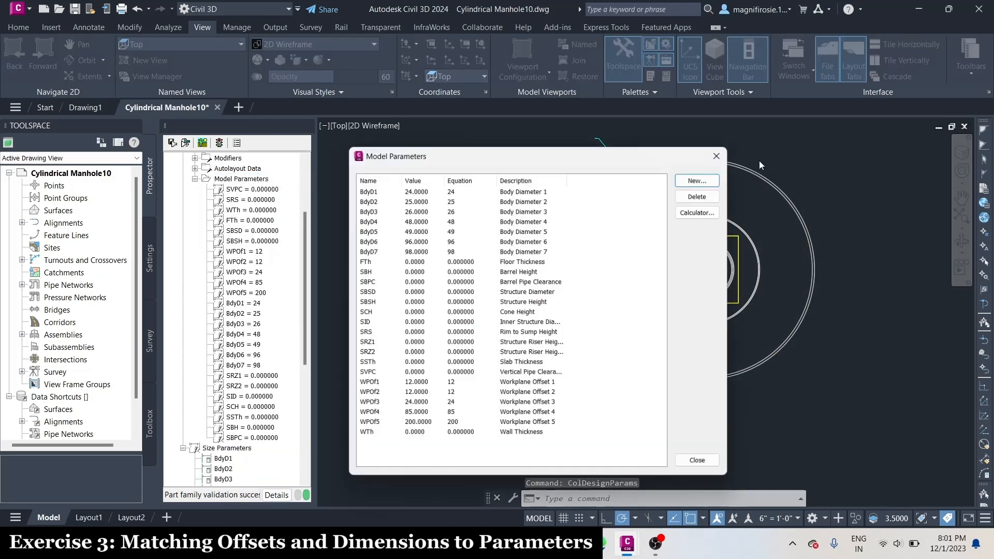
{"action": "left_click", "coordinate": [690, 177]}
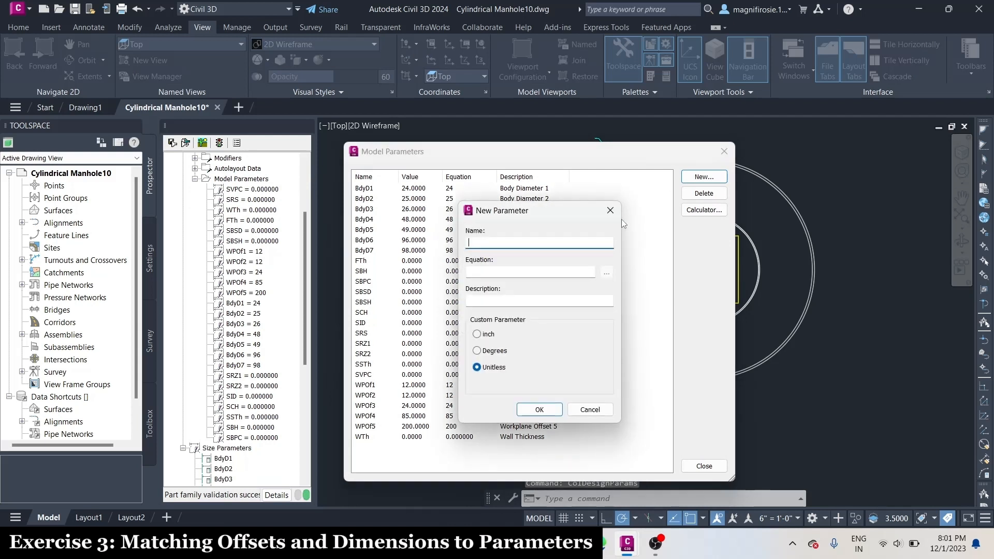
{"action": "key", "text": "Caps_Lock"}
{"action": "type", "text": "SFD"}
{"action": "left_click", "coordinate": [506, 272]}
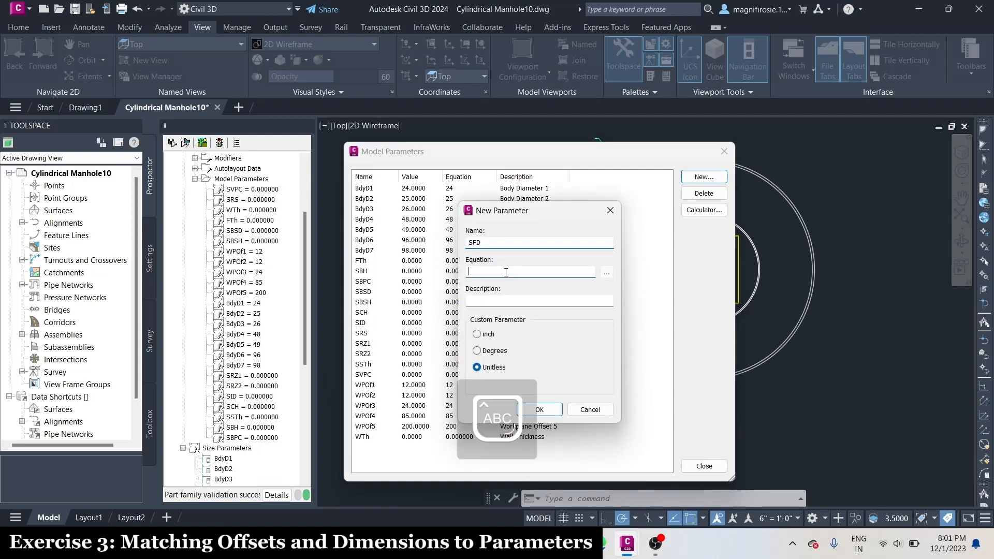
{"action": "type", "text": "0"}
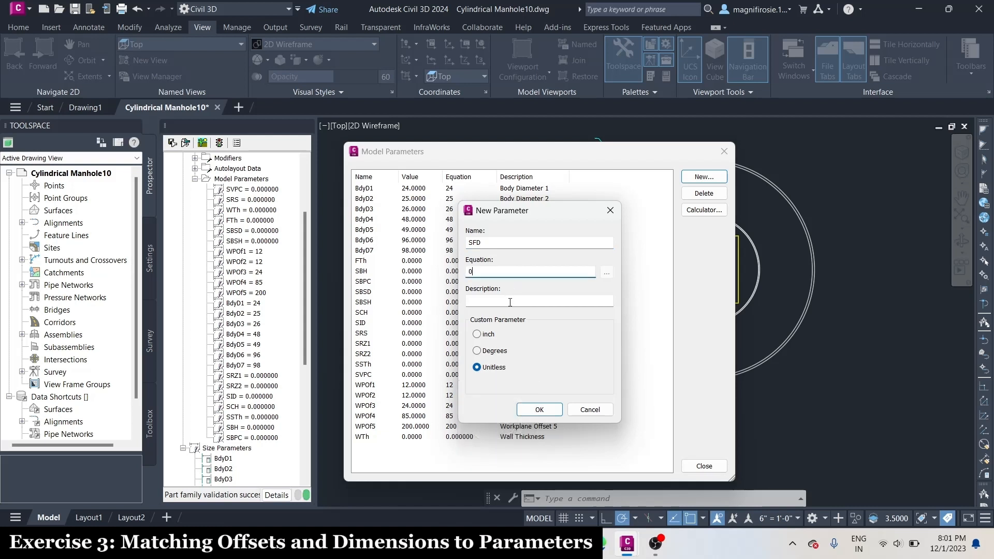
{"action": "left_click", "coordinate": [510, 301]}
{"action": "type", "text": "F"}
{"action": "key", "text": "Caps_Lock"}
{"action": "type", "text": "rame Diamete"}
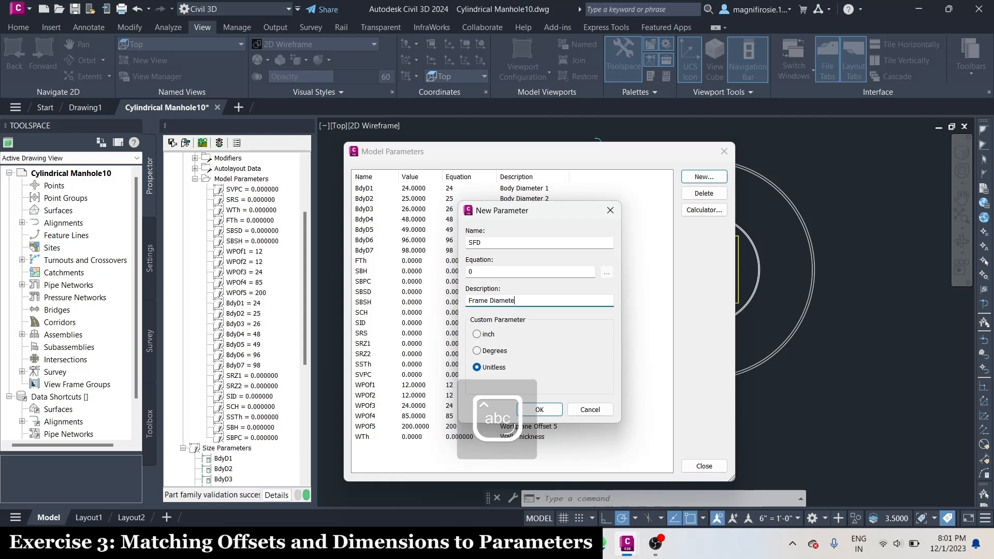
{"action": "type", "text": "r"}
{"action": "left_click", "coordinate": [488, 335]}
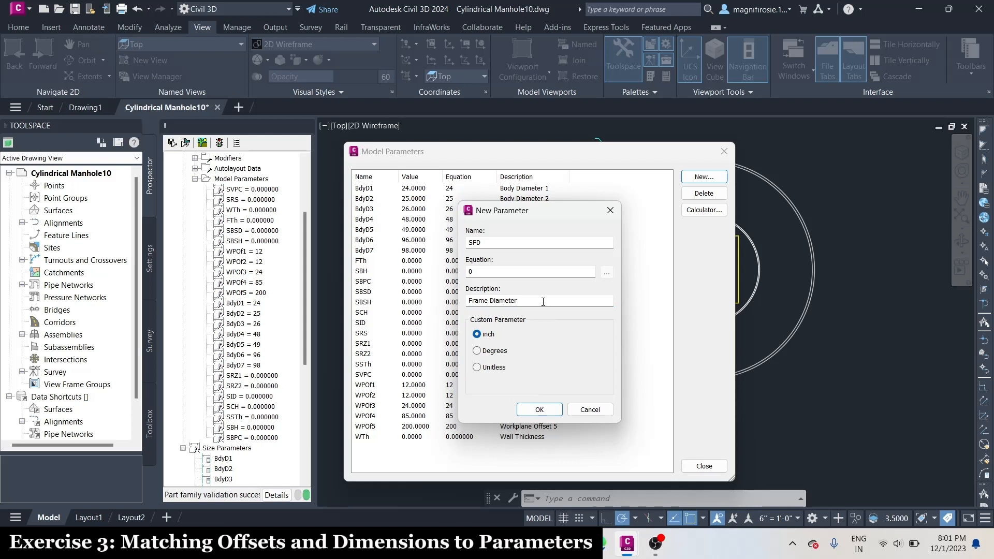
{"action": "left_click", "coordinate": [530, 414]}
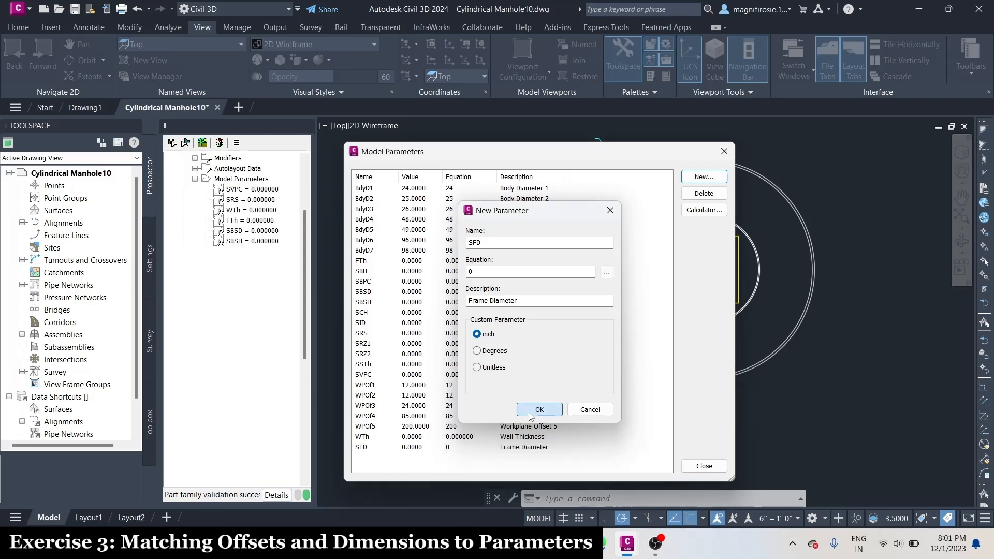
- Create a custom model parameter SFH in inches with equation 0 and description "Frame Height", and close the model parameters
{"action": "left_click", "coordinate": [463, 449]}
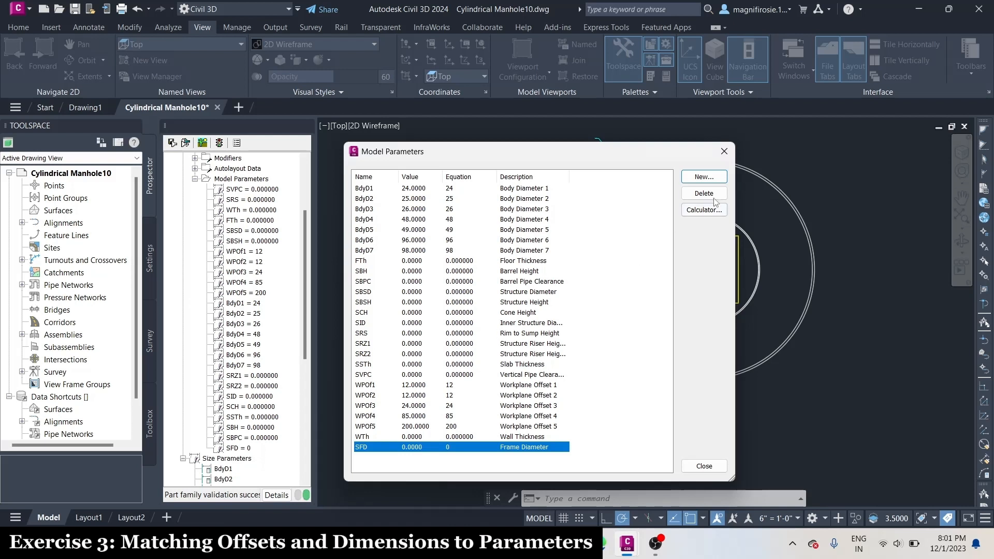
{"action": "left_click", "coordinate": [704, 176]}
{"action": "type", "text": "SFH"}
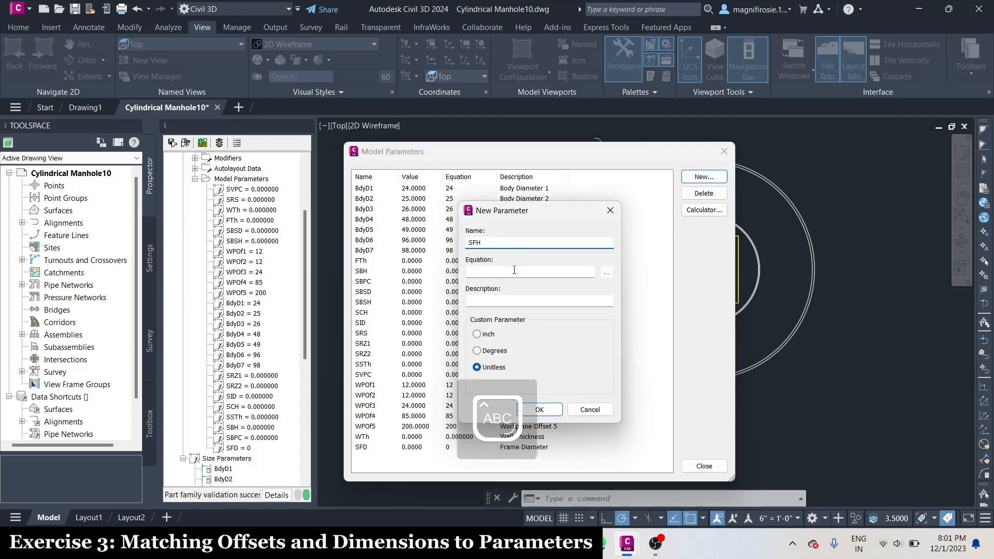
{"action": "key", "text": "Tab"}
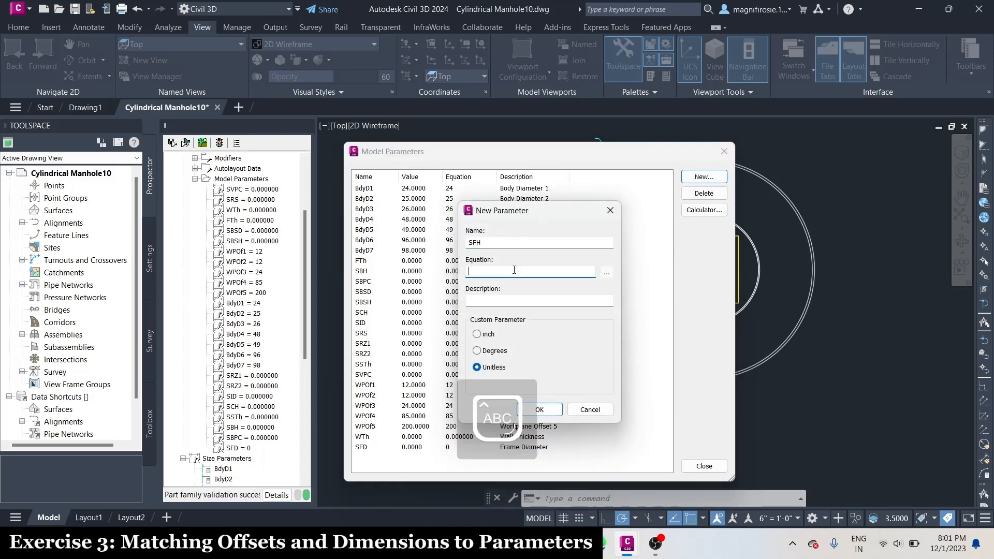
{"action": "type", "text": "0"}
{"action": "left_click", "coordinate": [510, 301]}
{"action": "type", "text": "Franme Height"}
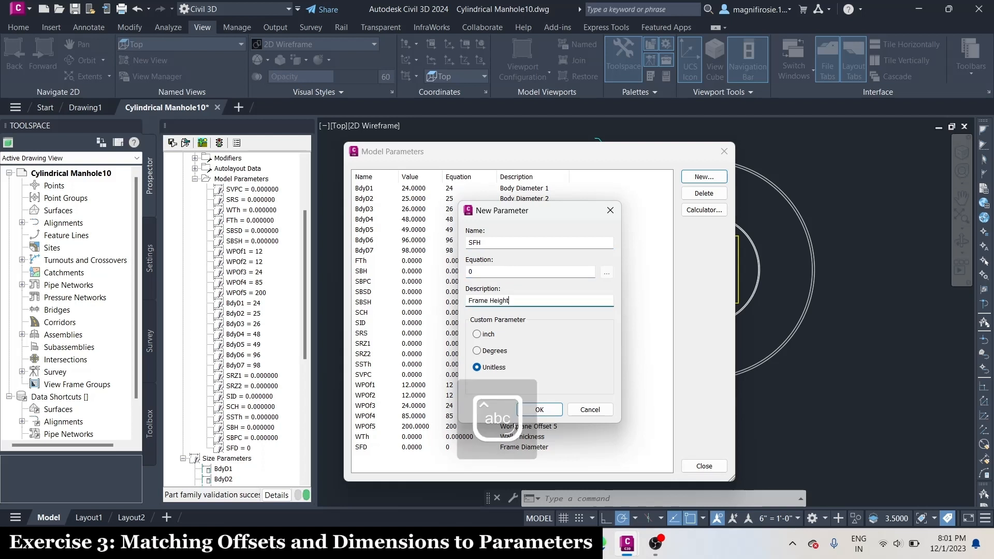
{"action": "left_click", "coordinate": [477, 334]}
{"action": "left_click", "coordinate": [542, 410]}
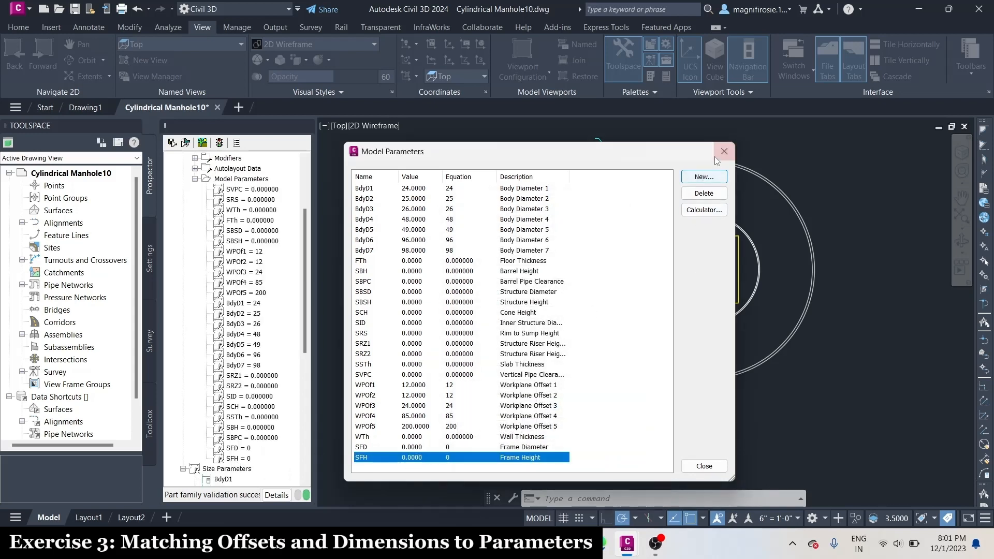
{"action": "left_click", "coordinate": [705, 466]}
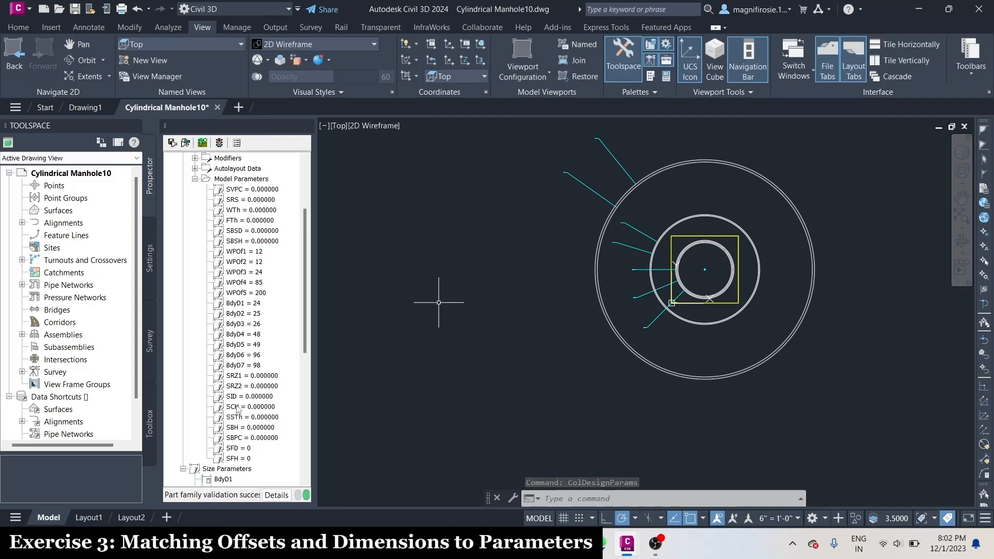
- Set the equation of the Floor Thickness (FTh) model parameter to 15
{"action": "scroll", "coordinate": [243, 394], "scroll_direction": "up", "scroll_amount": 2}
{"action": "scroll", "coordinate": [246, 331], "scroll_direction": "down", "scroll_amount": 2}
{"action": "left_click", "coordinate": [244, 179]}
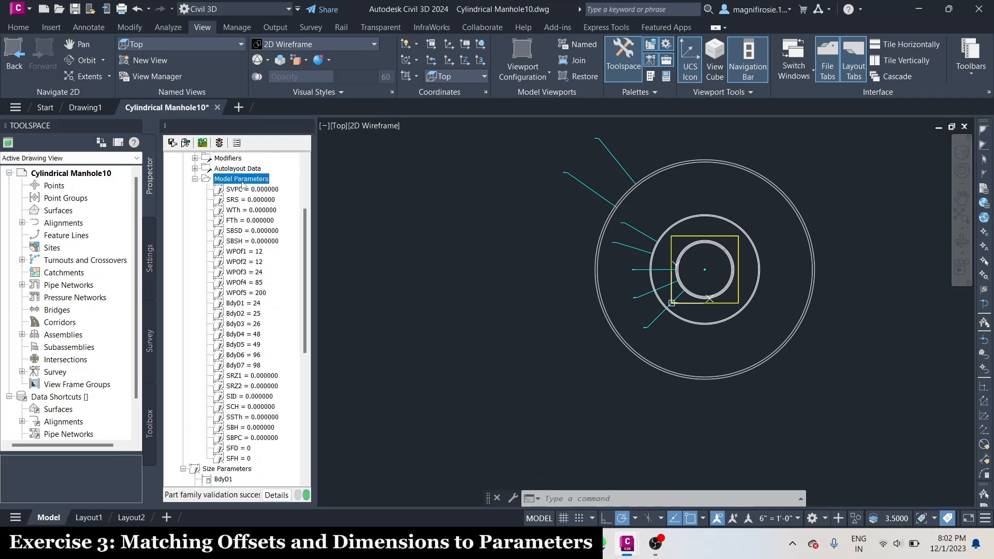
{"action": "right_click", "coordinate": [243, 179]}
{"action": "left_click", "coordinate": [273, 197]}
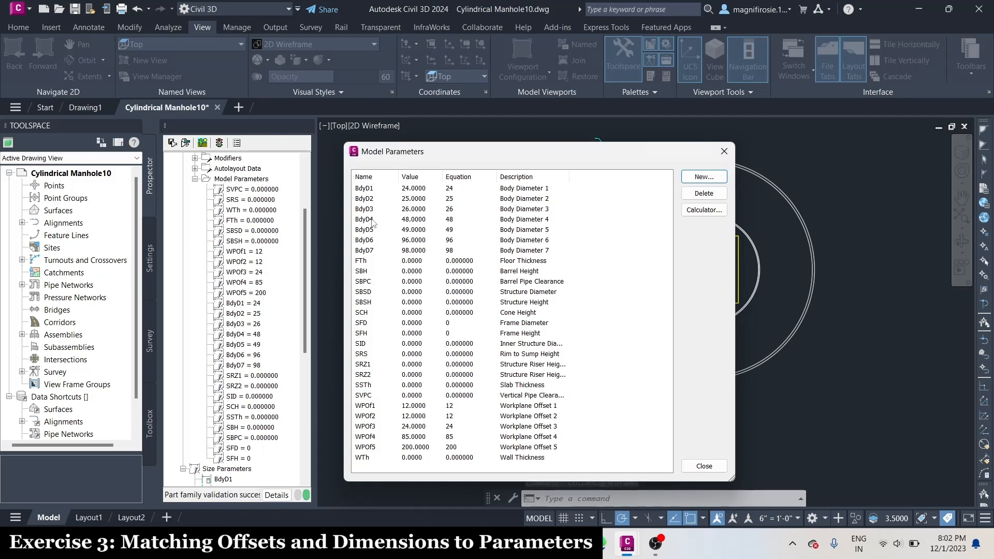
{"action": "left_click", "coordinate": [415, 264]}
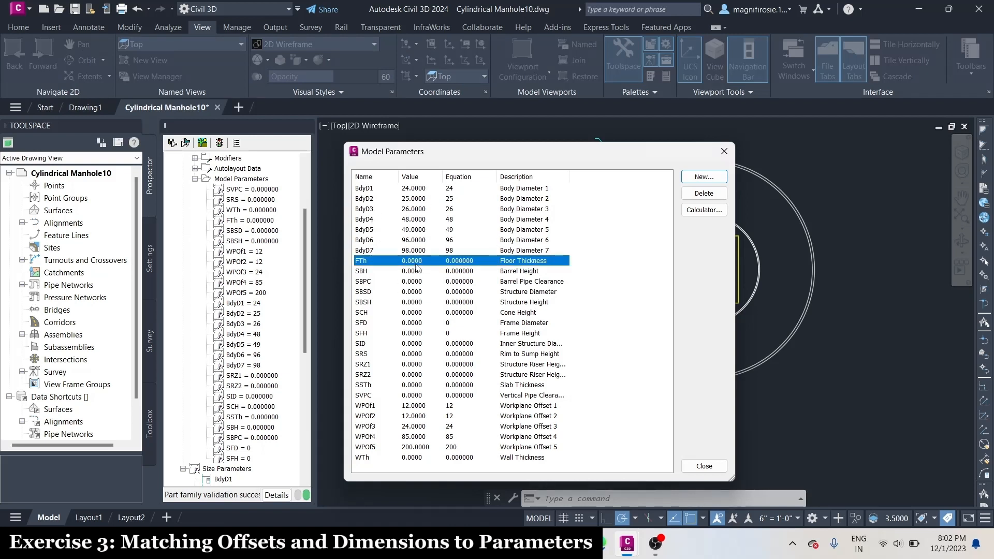
{"action": "left_click", "coordinate": [461, 263]}
{"action": "type", "text": "1"}
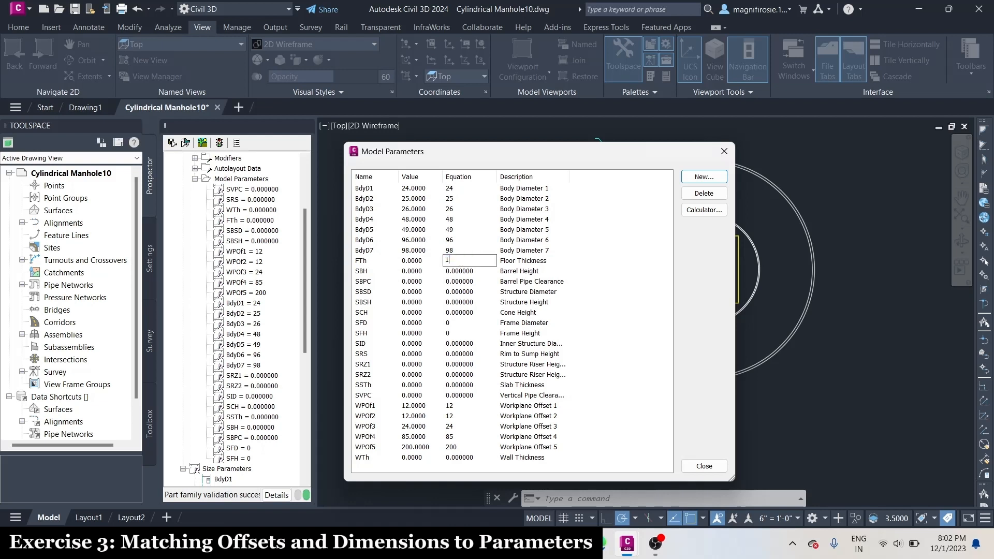
{"action": "type", "text": "5"}
- Set the equation of the Barrel Height (SBH) model parameter to 84
{"action": "left_click", "coordinate": [469, 272]}
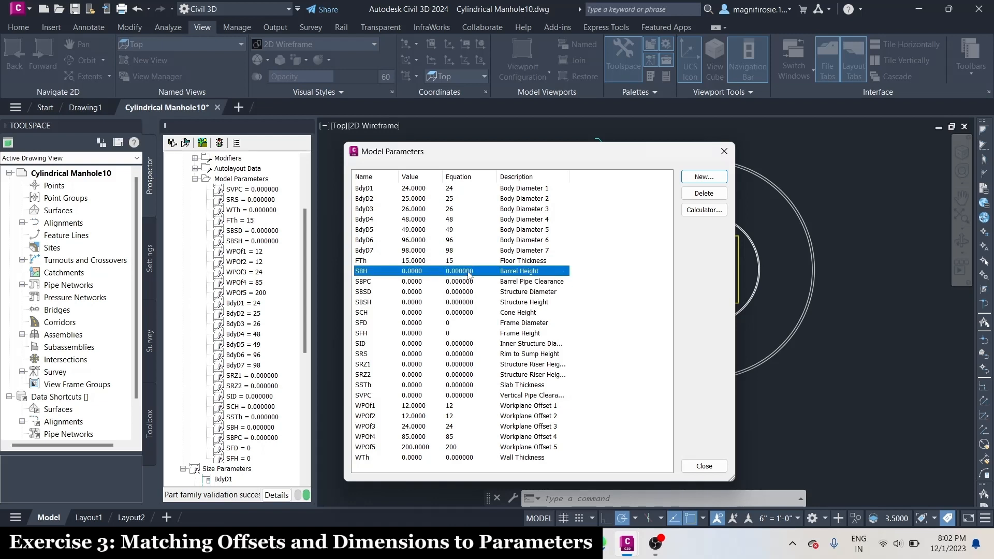
{"action": "left_click", "coordinate": [470, 272]}
{"action": "type", "text": "84"}
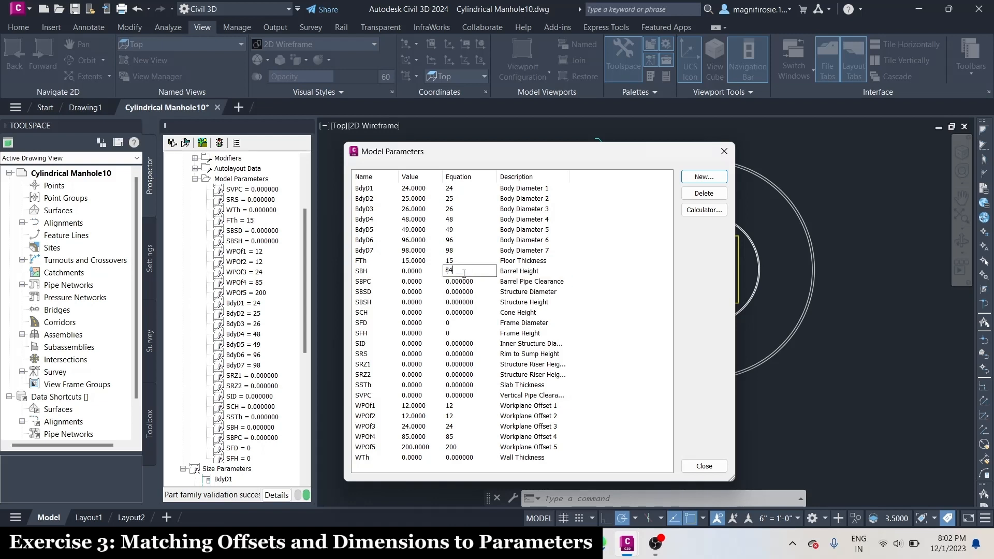
{"action": "left_click", "coordinate": [467, 282]}
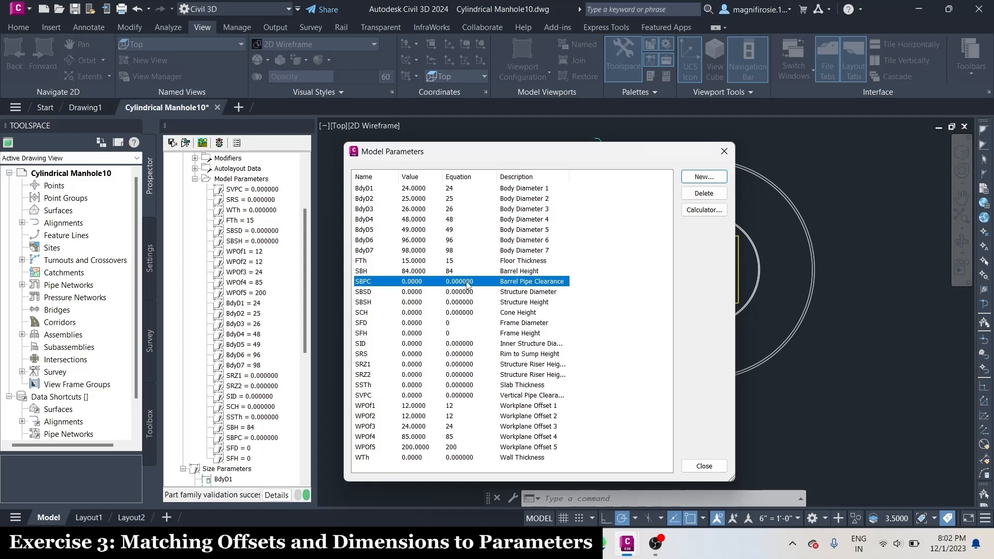
- Set the equation of the Barrel Pipe Clearance (SBPC) model parameter to 74
{"action": "left_click", "coordinate": [468, 282]}
{"action": "type", "text": "74"}
{"action": "left_click", "coordinate": [469, 294]}
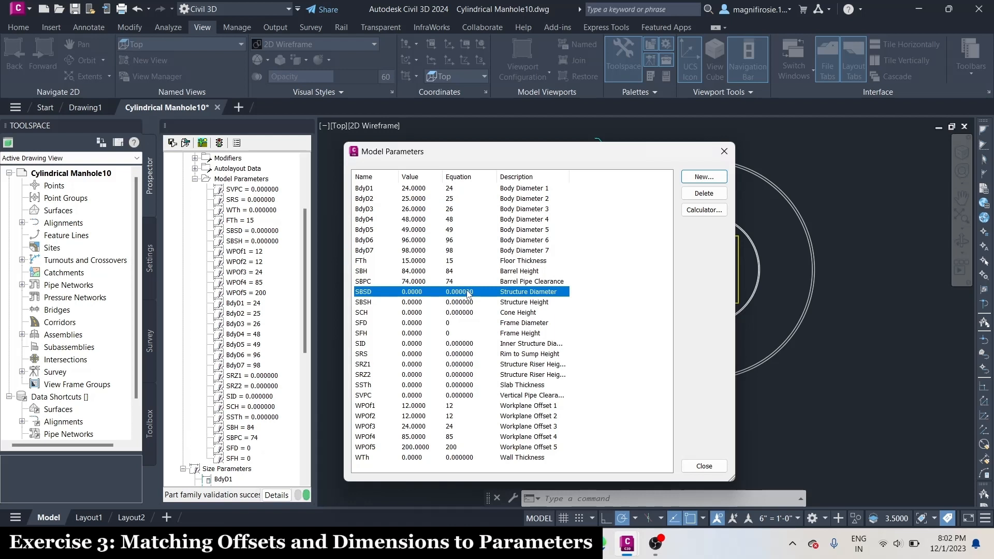
- Set the equation of the Barrel Pipe Clearance (SBPC) model parameter to 72
{"action": "double_click", "coordinate": [460, 282]}
{"action": "type", "text": "72"}
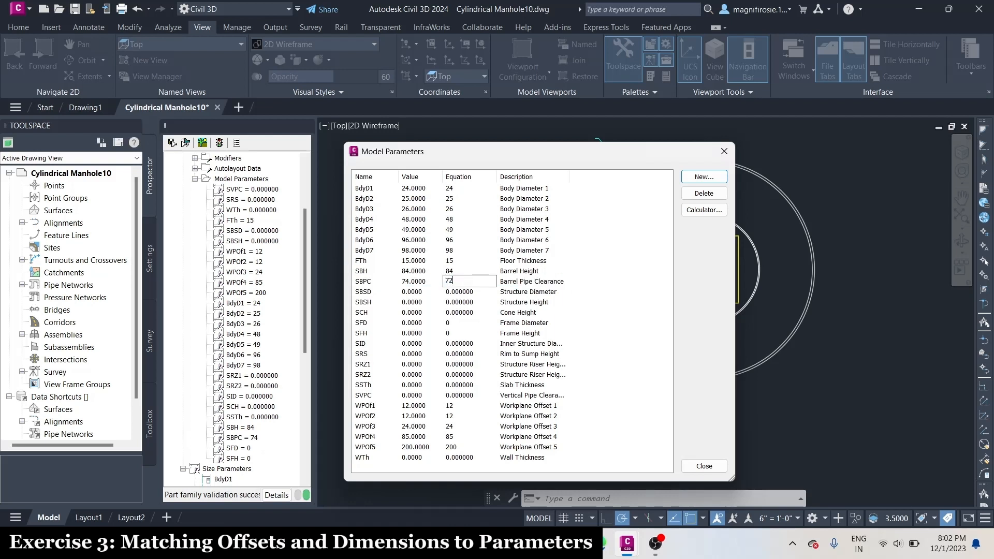
{"action": "left_click", "coordinate": [461, 293]}
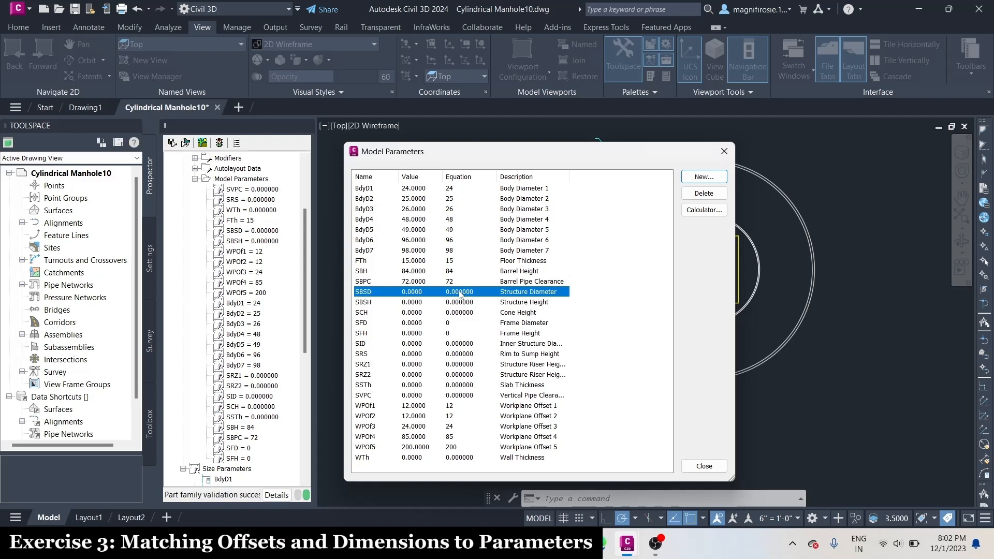
- Set the model parameter equations of Structure Diameter (SBSD) to 168 and Structure Height (SBSH) to 315
{"action": "double_click", "coordinate": [460, 292]}
{"action": "type", "text": "168"}
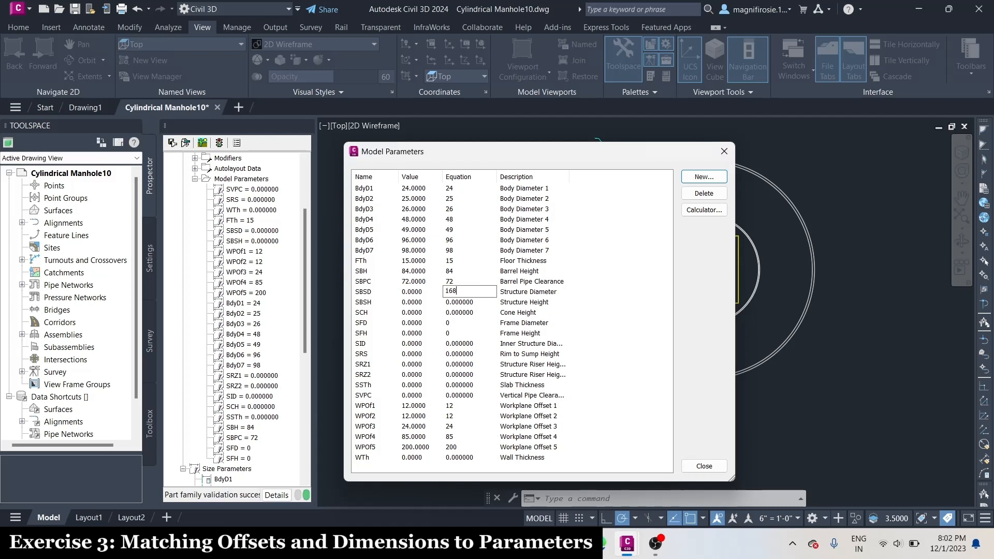
{"action": "key", "text": "Return"}
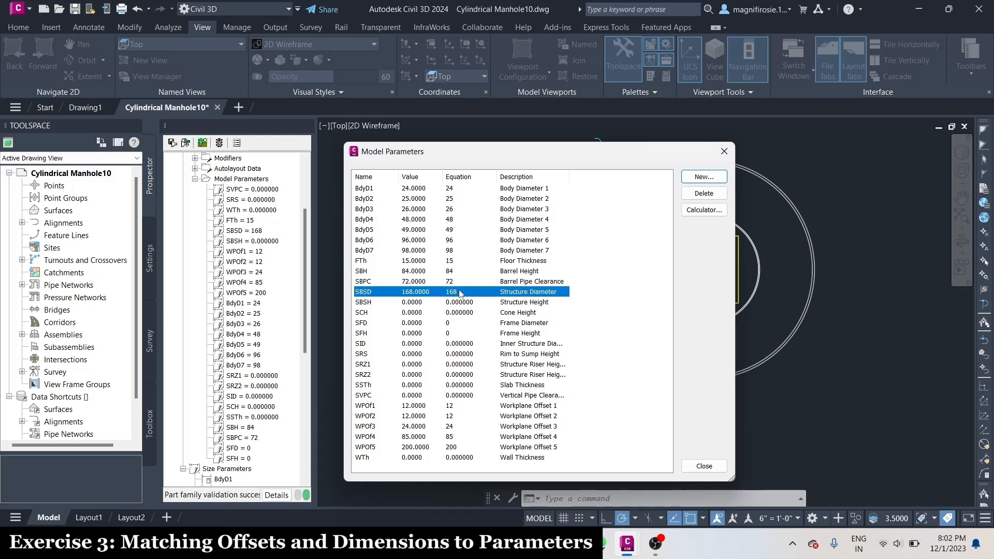
{"action": "double_click", "coordinate": [452, 302]}
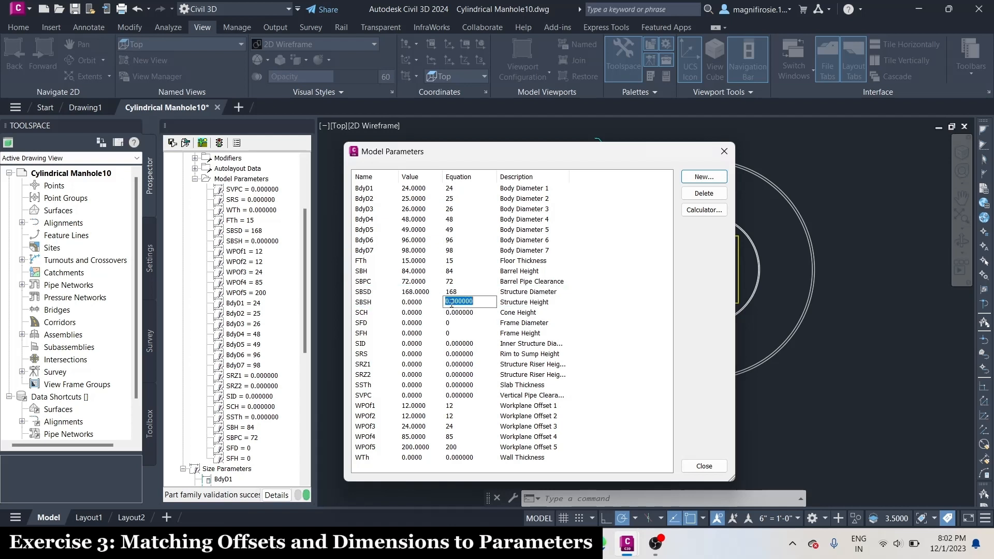
{"action": "type", "text": "315"}
{"action": "key", "text": "Return"}
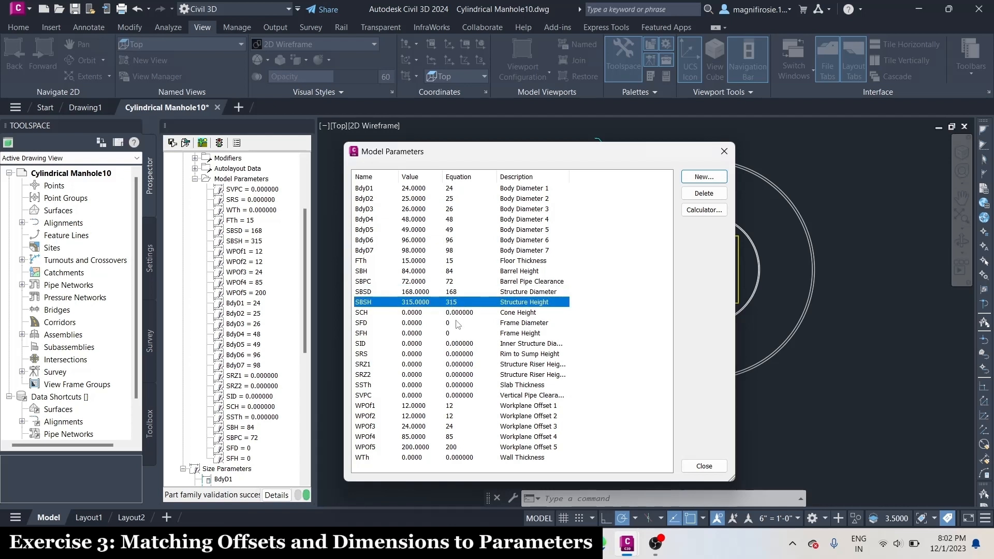
- Set the equation of the Cone Height (SCH) model parameter to 24
{"action": "double_click", "coordinate": [458, 313]}
{"action": "type", "text": "24"}
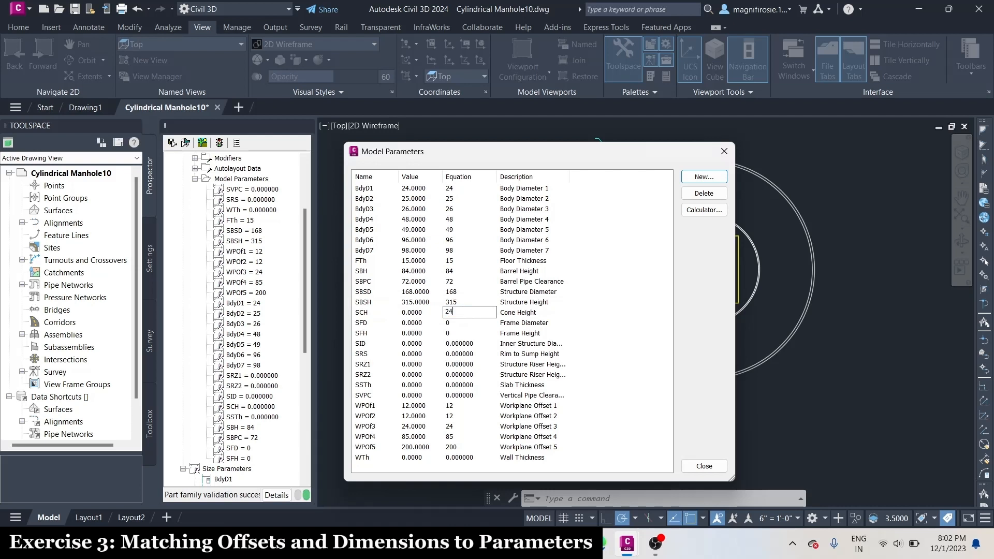
{"action": "left_click", "coordinate": [471, 323]}
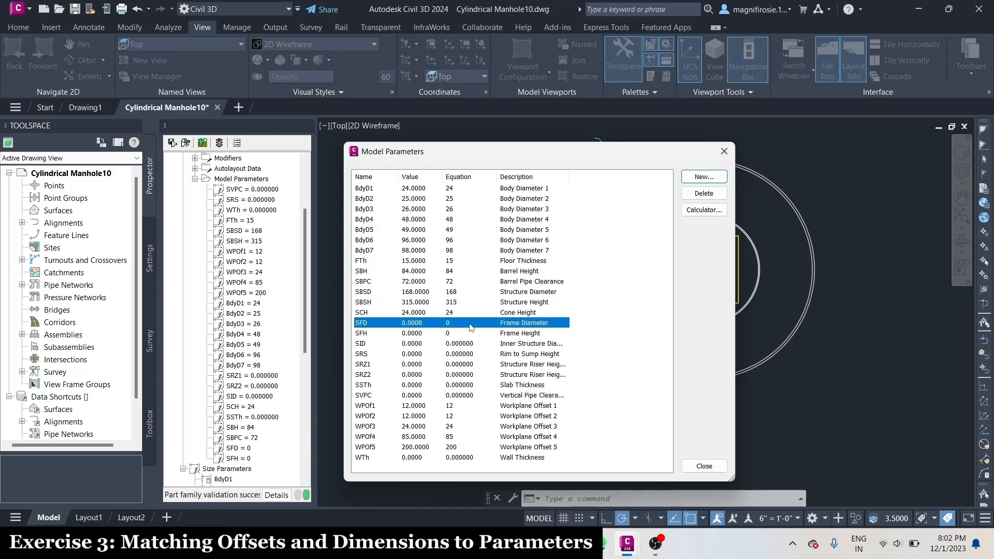
- Set the model parameter equations of Frame Diameter (SFD) to 24 and Frame Height (SFH) to 18
{"action": "left_click", "coordinate": [471, 324]}
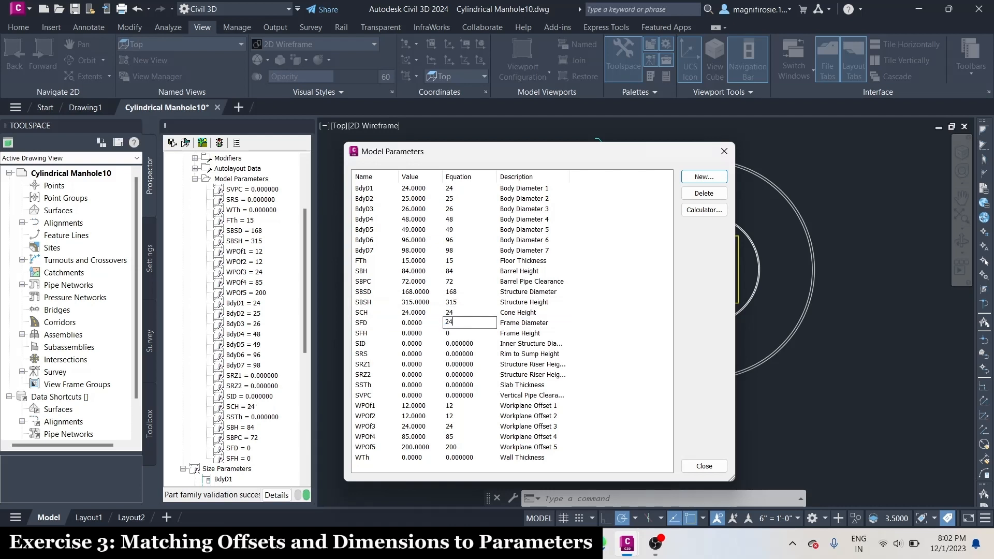
{"action": "type", "text": "24"}
{"action": "key", "text": "Return"}
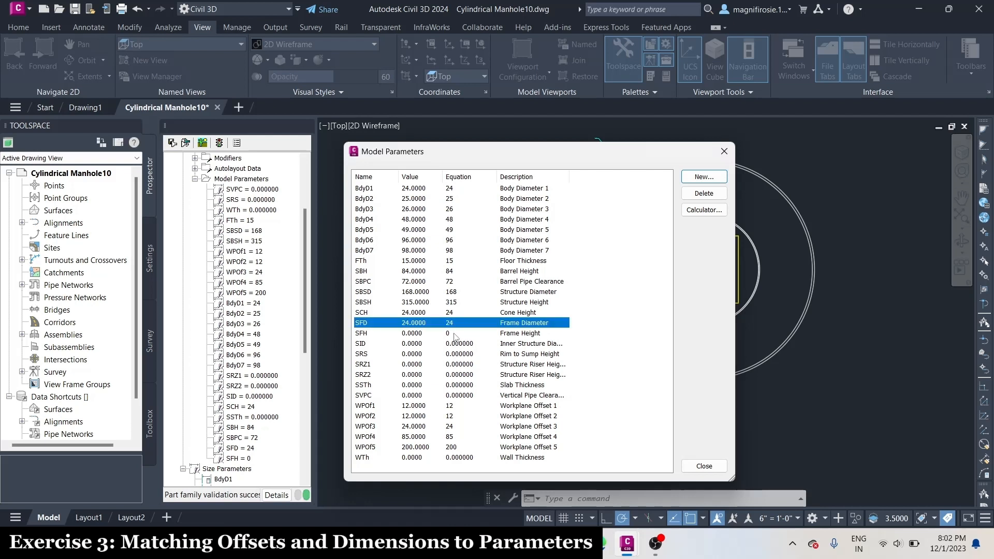
{"action": "double_click", "coordinate": [455, 333]}
{"action": "type", "text": "18"}
{"action": "key", "text": "Return"}
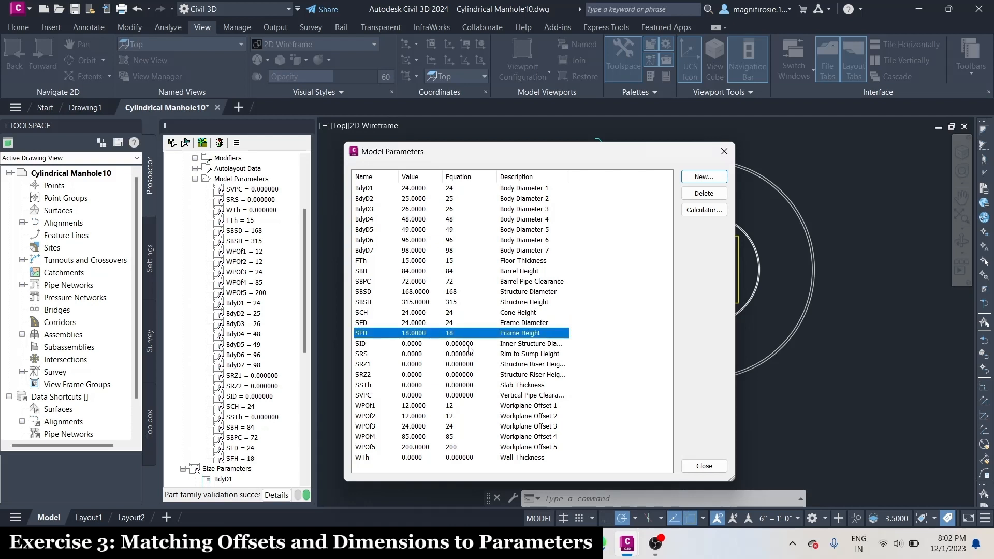
- Set the model parameter equations of the inner structure diameter (SID) to 144 and Rim to Sump Height (SRS) to 300
{"action": "double_click", "coordinate": [463, 345]}
{"action": "type", "text": "144"}
{"action": "key", "text": "Return"}
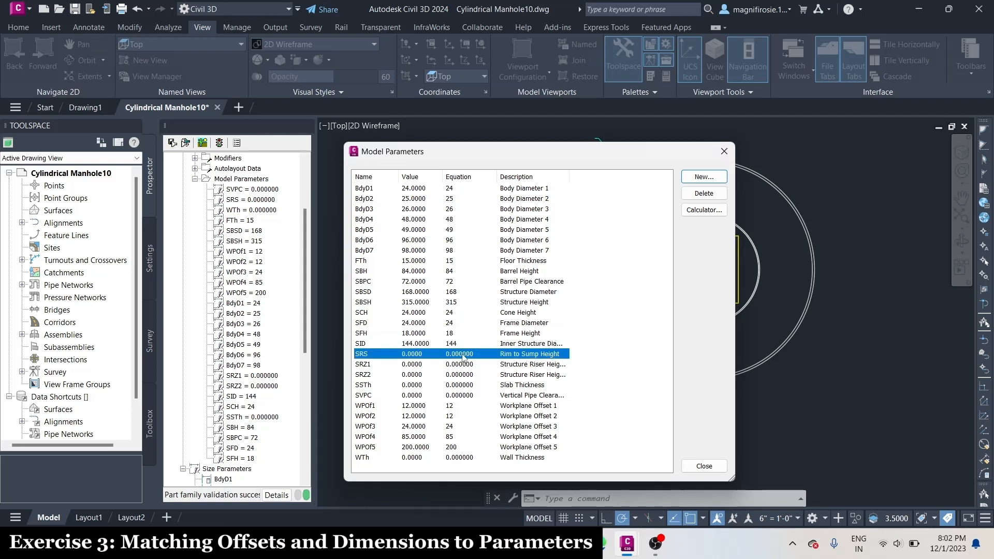
{"action": "double_click", "coordinate": [462, 353]}
{"action": "type", "text": "300"}
{"action": "key", "text": "Return"}
- Open the equation of the structure riser height parameter SRZ1 for editing
{"action": "double_click", "coordinate": [461, 365]}
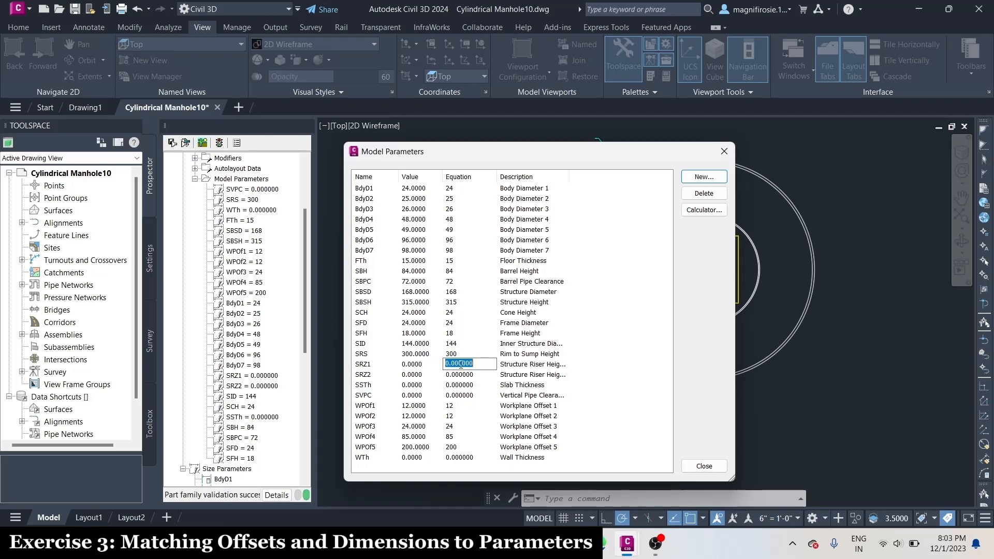
- Set the structure riser height parameters SRZ1 to 8 and SRZ2 to 70
{"action": "type", "text": "8"}
{"action": "key", "text": "Return"}
{"action": "double_click", "coordinate": [463, 374]}
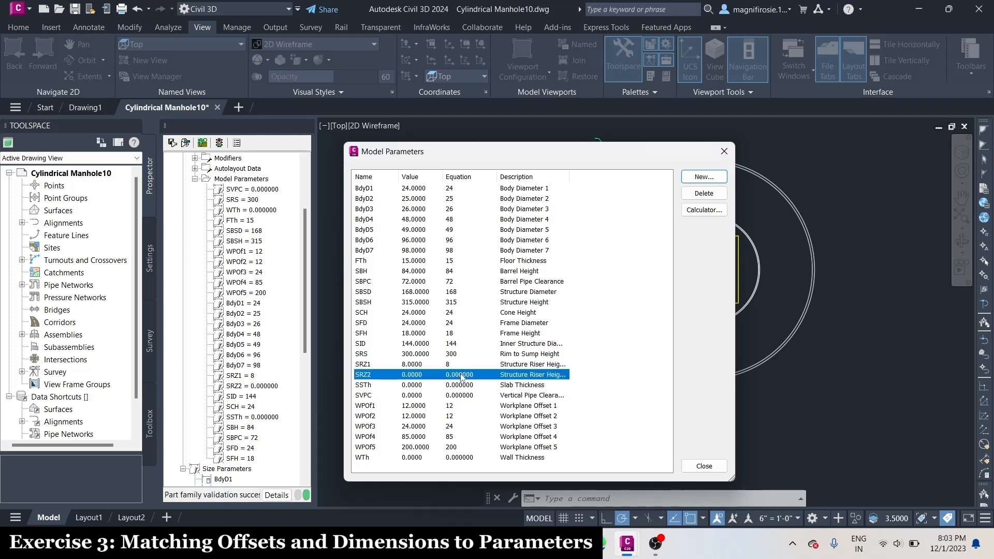
{"action": "type", "text": "70"}
{"action": "key", "text": "Return"}
- Set the slab thickness SSTh to 12 and the vertical pipe clearance SVPC to 192
{"action": "double_click", "coordinate": [461, 385]}
{"action": "type", "text": "12"}
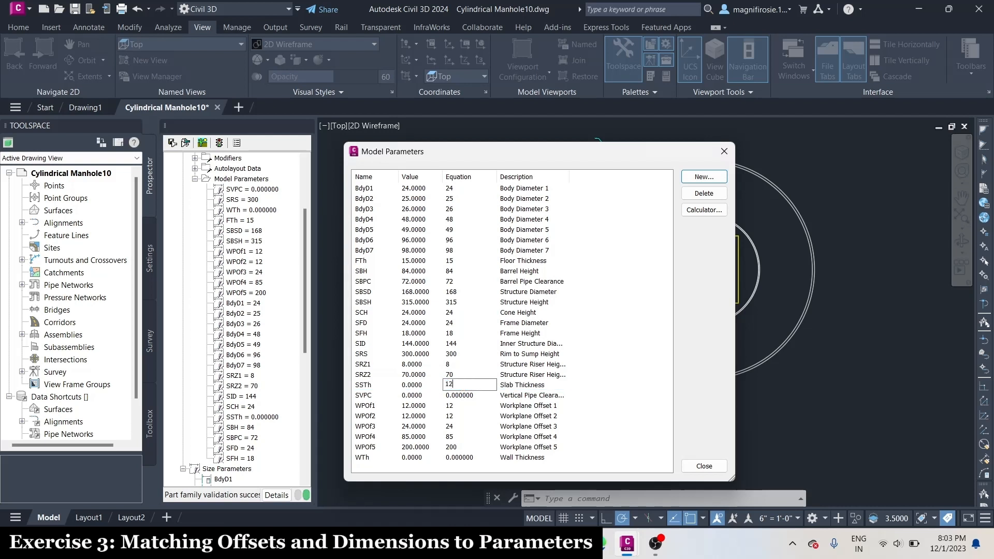
{"action": "left_click", "coordinate": [460, 396]}
{"action": "double_click", "coordinate": [460, 396]}
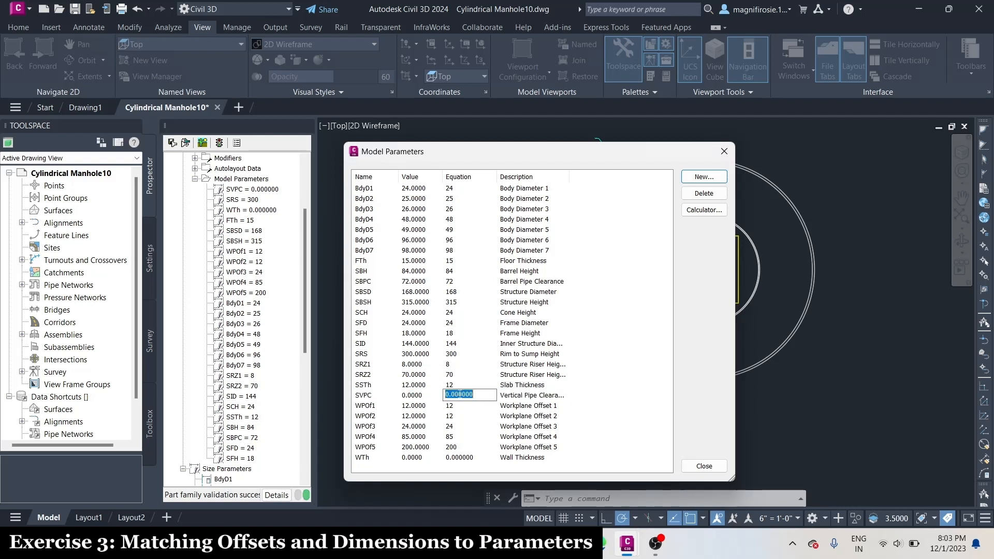
{"action": "type", "text": "192"}
{"action": "key", "text": "Return"}
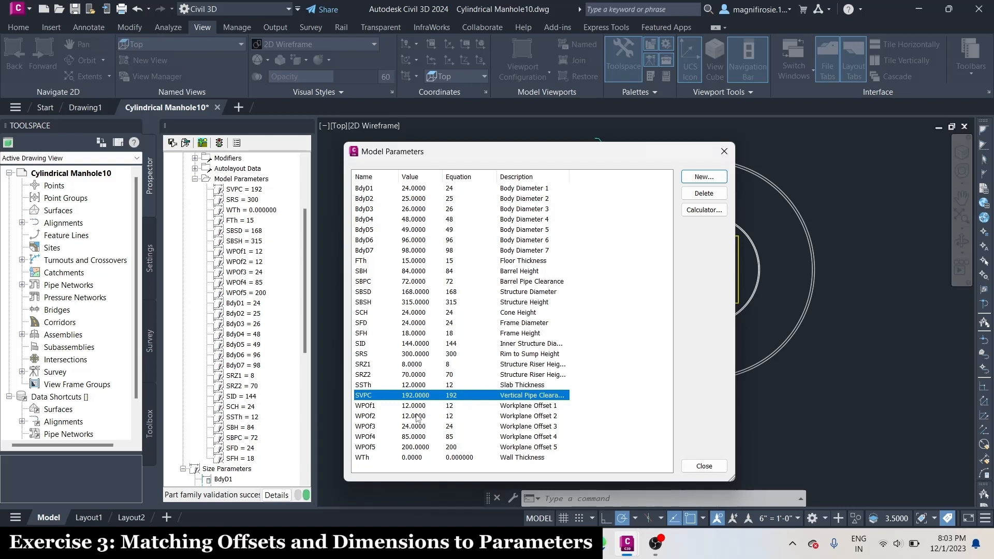
- Set the equation of Workplane Offset 1 (WPOf1) to sfh and try to re-enter it in uppercase
{"action": "left_click", "coordinate": [458, 407]}
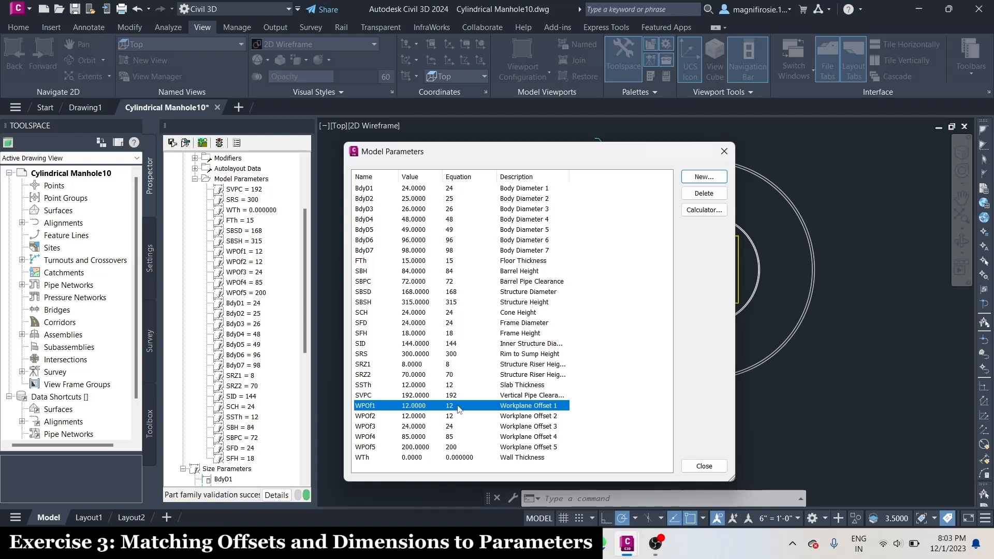
{"action": "left_click", "coordinate": [449, 406]}
{"action": "type", "text": "sfh"}
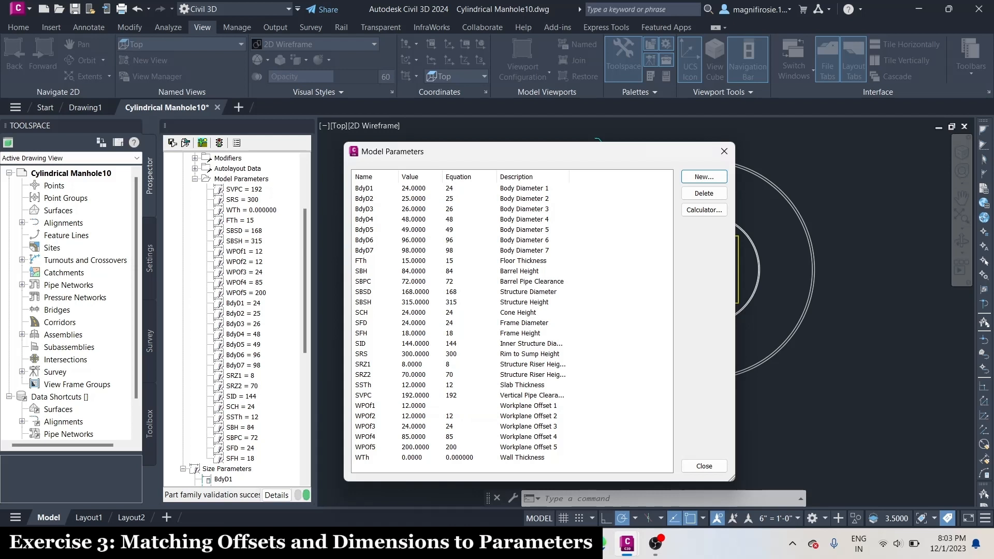
{"action": "key", "text": "Return"}
{"action": "double_click", "coordinate": [450, 409]}
{"action": "key", "text": "Caps_Lock"}
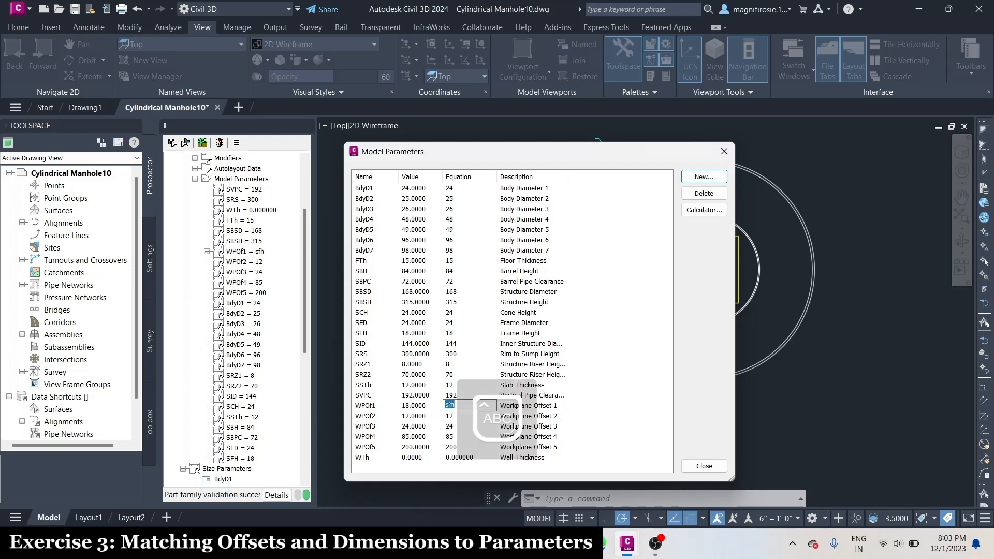
{"action": "type", "text": "SFH"}
{"action": "key", "text": "Return"}
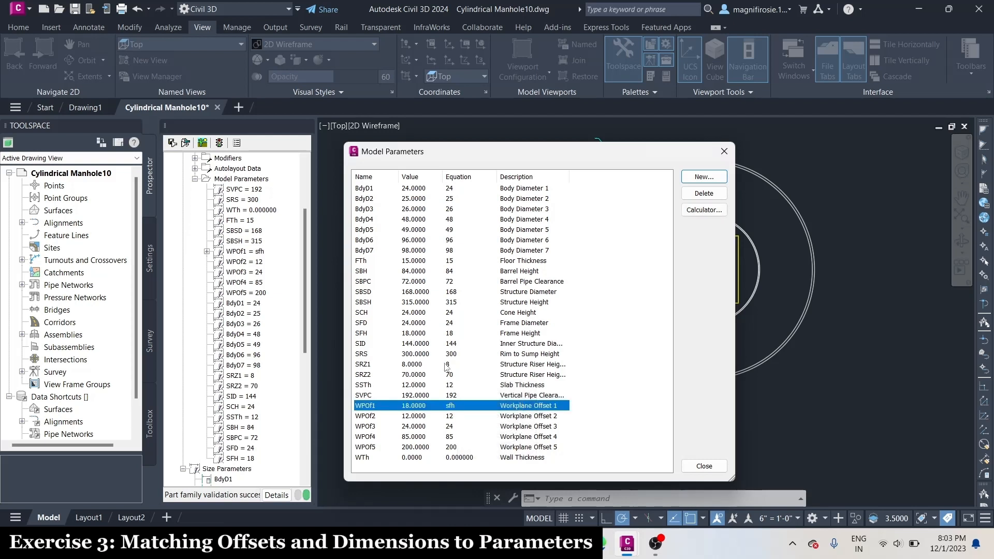
- Set the equation of Workplane Offset 2 (WPOf2) to SRZ1 and Workplane Offset 3 (WPOf3) to SCH
{"action": "double_click", "coordinate": [450, 416]}
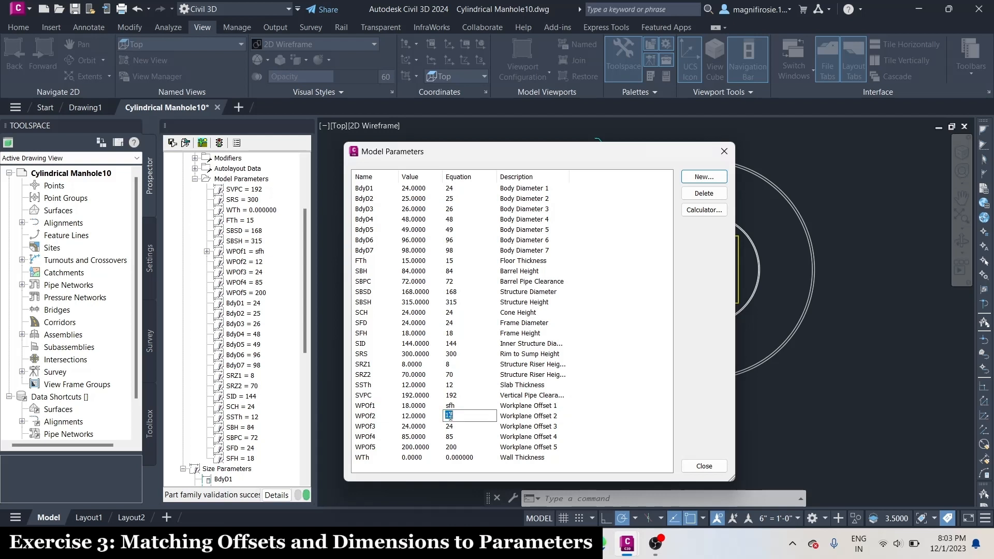
{"action": "type", "text": "SRZ"}
{"action": "key", "text": "Return"}
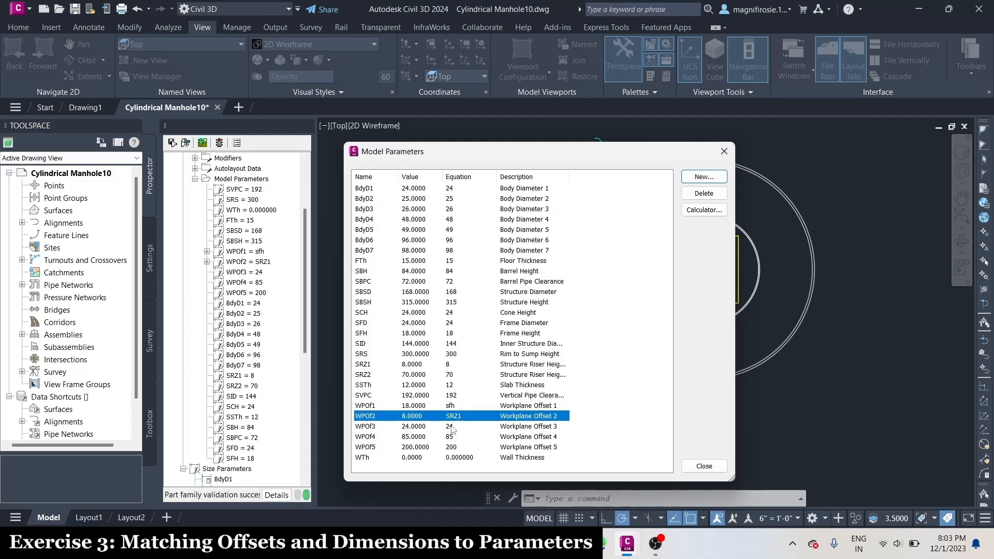
{"action": "double_click", "coordinate": [450, 426]}
{"action": "type", "text": "SCH"}
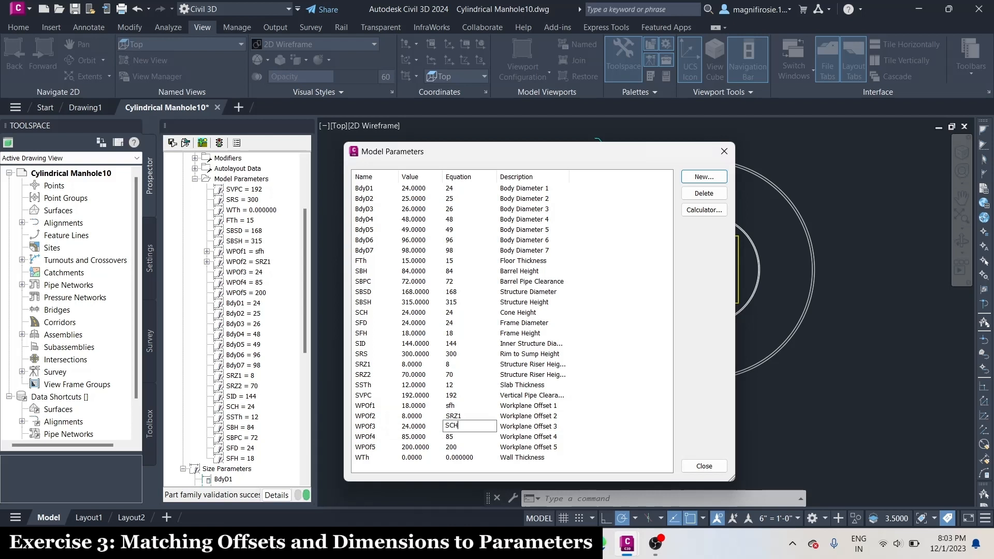
{"action": "key", "text": "Return"}
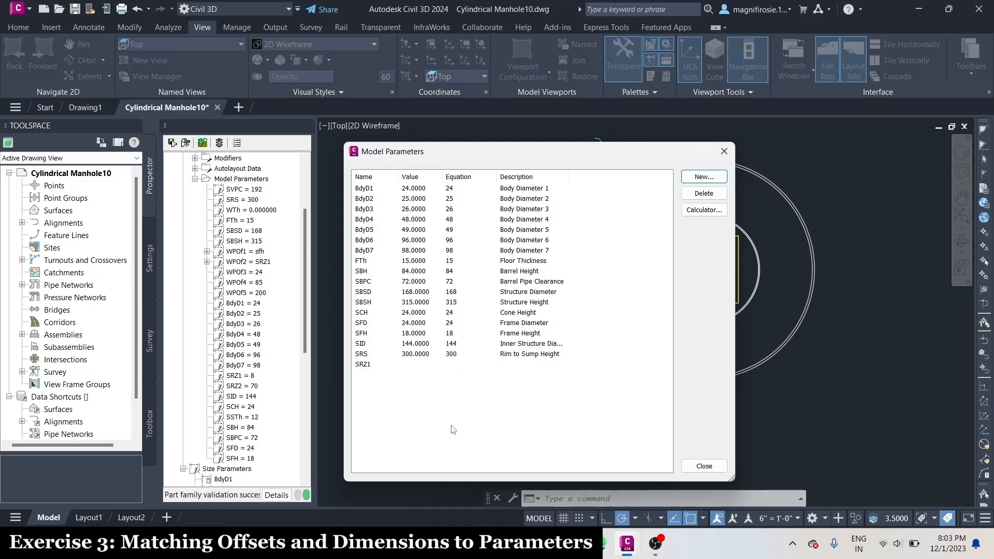
- Set the equation of Workplane Offset 4 (WPOf4) to SRZ2 and Workplane Offset 5 (WPOf5) to SBSH
{"action": "double_click", "coordinate": [451, 437]}
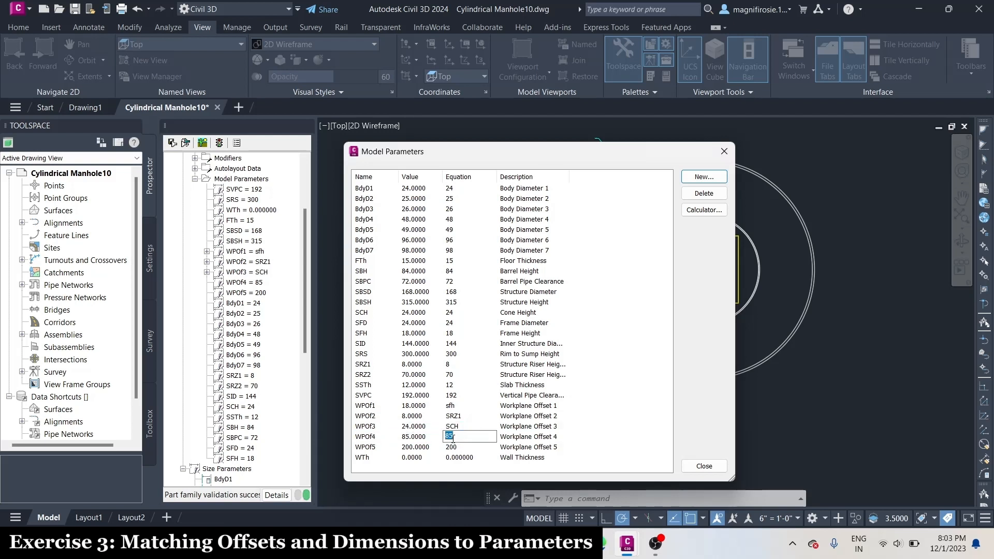
{"action": "type", "text": "SRZ2"}
{"action": "key", "text": "Return"}
{"action": "double_click", "coordinate": [450, 448]}
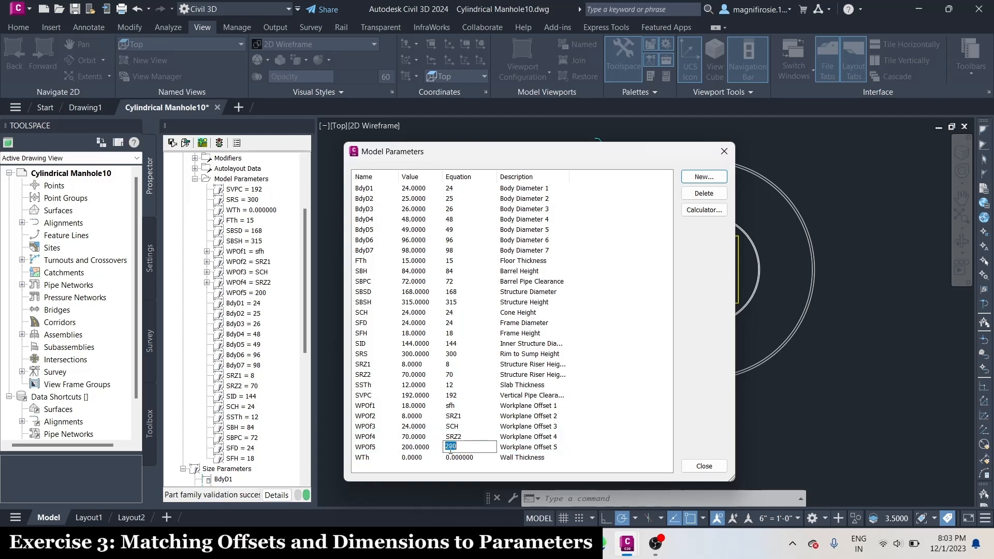
{"action": "type", "text": "SBSH"}
{"action": "key", "text": "Return"}
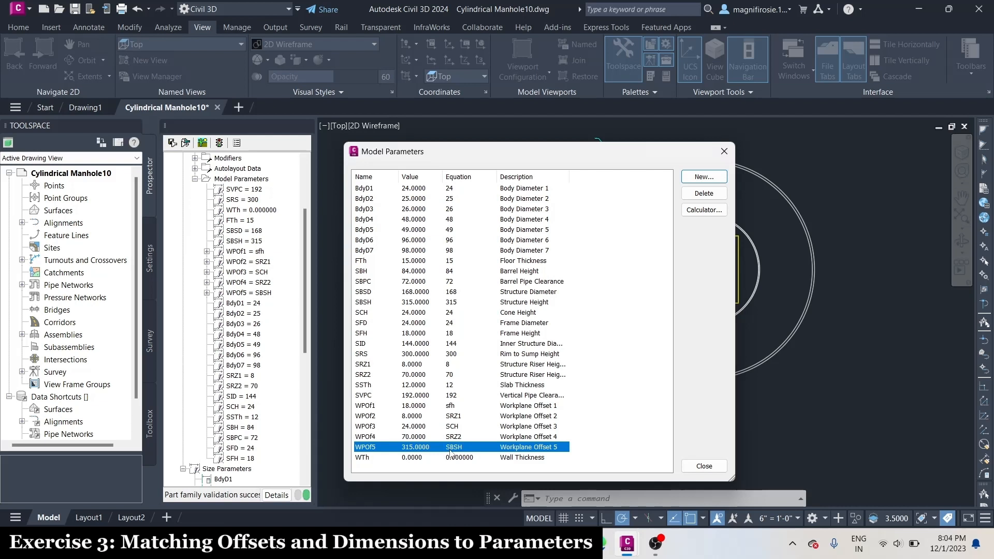
- Change the Workplane Offset 1 (WPOf1) equation to uppercase SFH, using SID as an interim entry
{"action": "left_click", "coordinate": [455, 406]}
{"action": "double_click", "coordinate": [456, 406]}
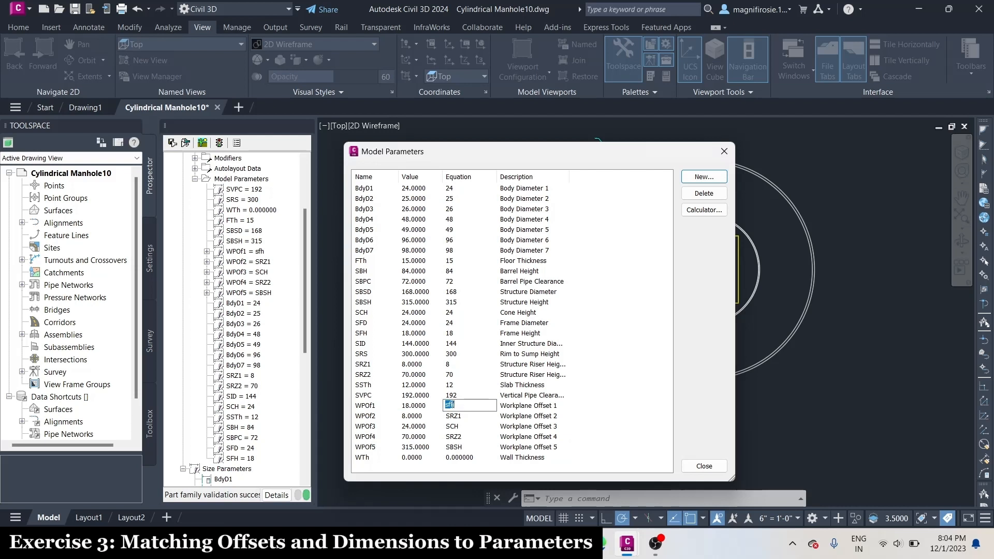
{"action": "type", "text": "SFH"}
{"action": "key", "text": "Return"}
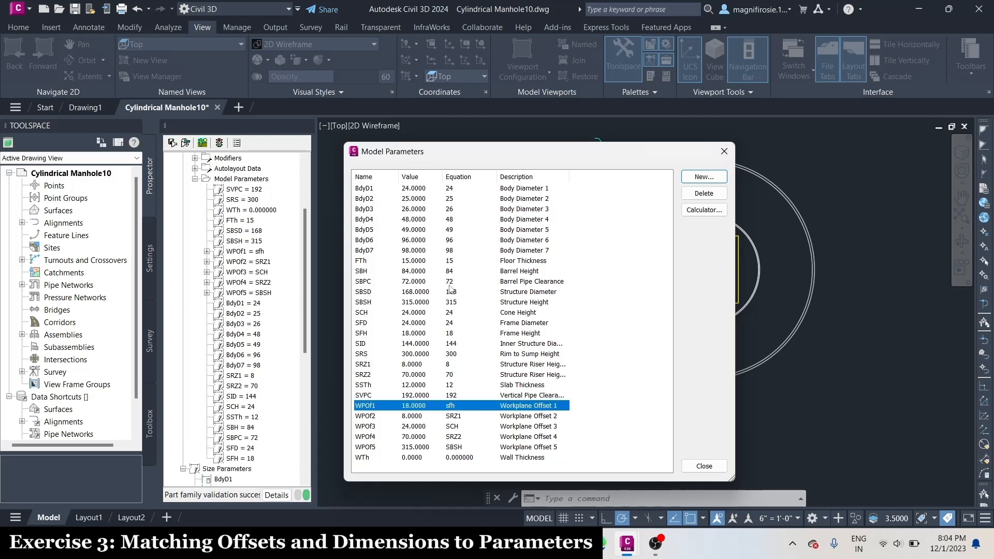
{"action": "double_click", "coordinate": [454, 405]}
{"action": "type", "text": "SID"}
{"action": "key", "text": "Return"}
{"action": "double_click", "coordinate": [452, 406]}
{"action": "type", "text": "SFH"}
{"action": "key", "text": "Return"}
- Set the frame height parameter SFH to 8 and check the Workplane Offset 1 and 2 values
{"action": "left_click", "coordinate": [451, 334]}
{"action": "double_click", "coordinate": [450, 334]}
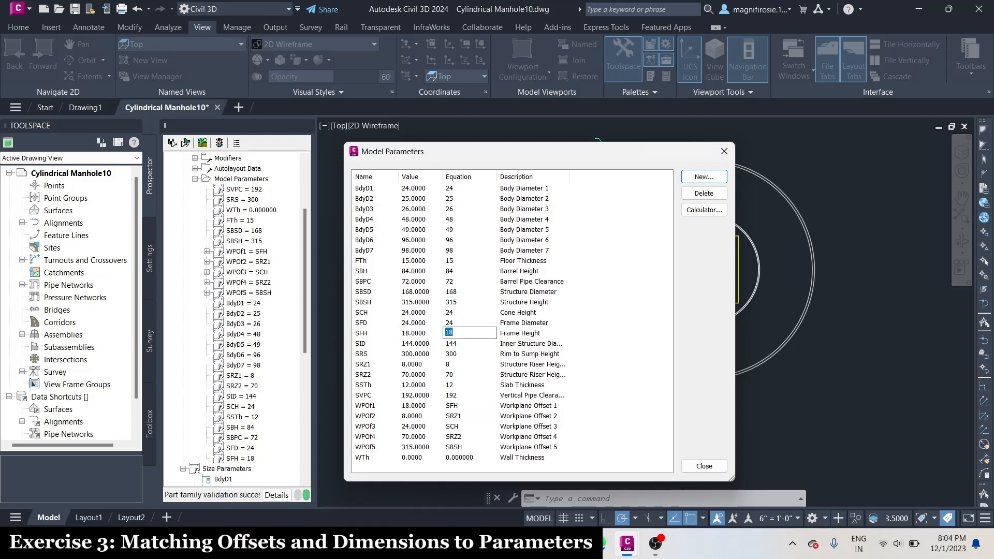
{"action": "type", "text": "8"}
{"action": "left_click", "coordinate": [456, 345]}
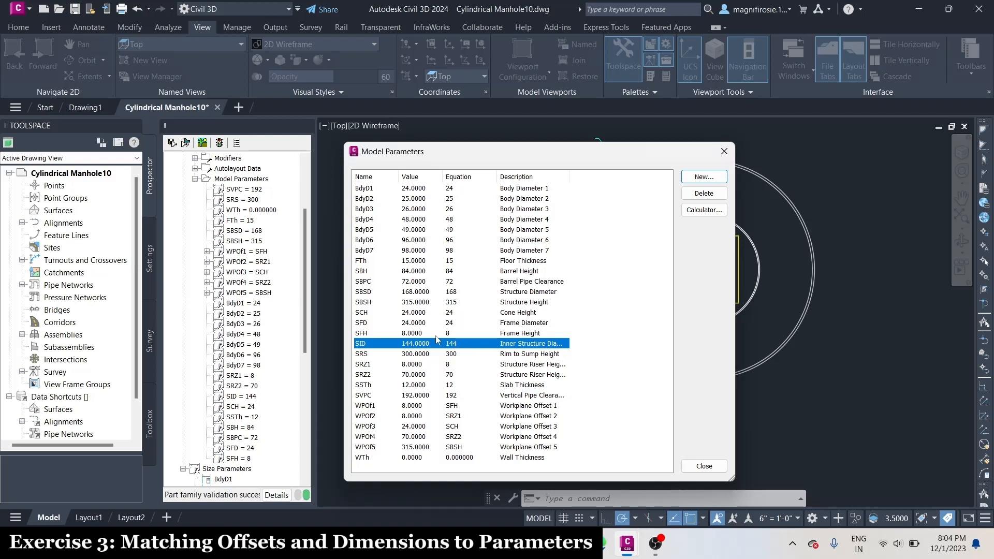
{"action": "left_click", "coordinate": [456, 365]}
{"action": "left_click", "coordinate": [425, 407]}
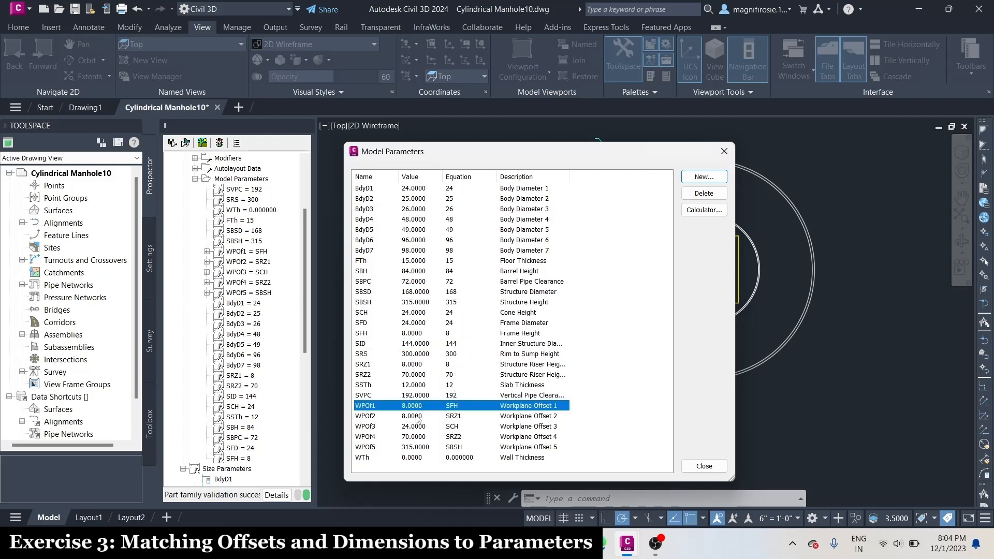
{"action": "left_click", "coordinate": [418, 416]}
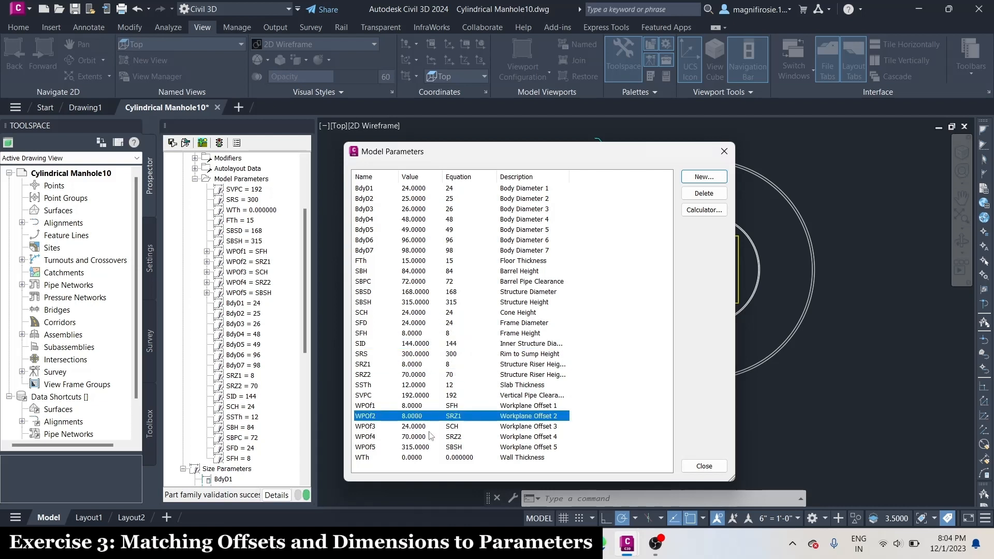
- Set the structure riser height SRZ2 to 120 and check that Workplane Offset 4 follows it
{"action": "left_click", "coordinate": [429, 437]}
{"action": "left_click", "coordinate": [427, 430]}
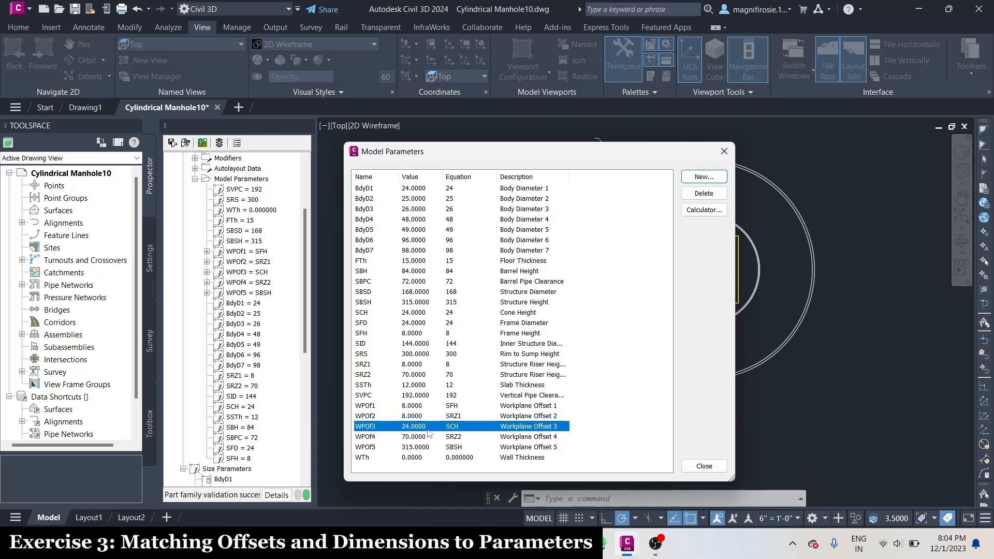
{"action": "left_click", "coordinate": [428, 438]}
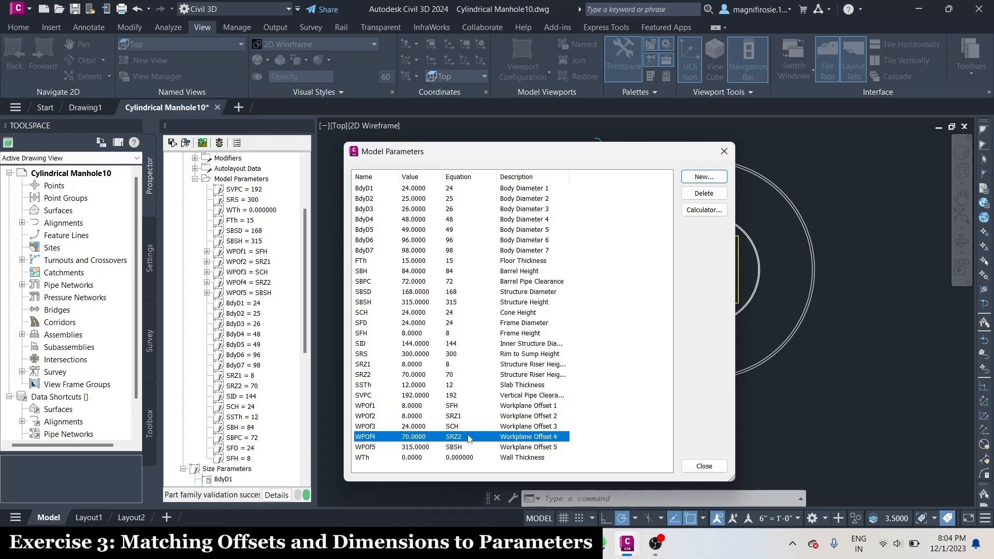
{"action": "left_click", "coordinate": [448, 375]}
{"action": "left_click", "coordinate": [449, 375]}
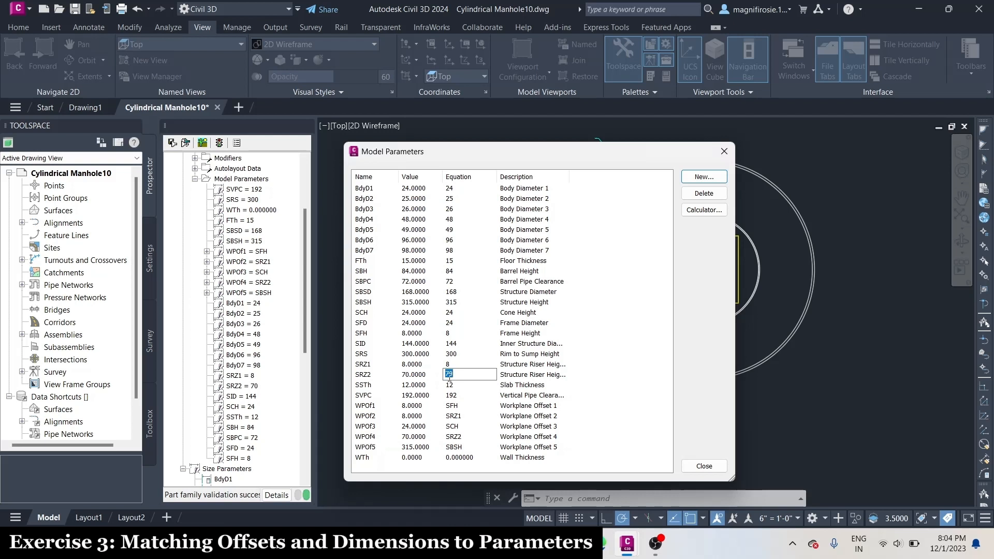
{"action": "type", "text": "120"}
{"action": "key", "text": "Return"}
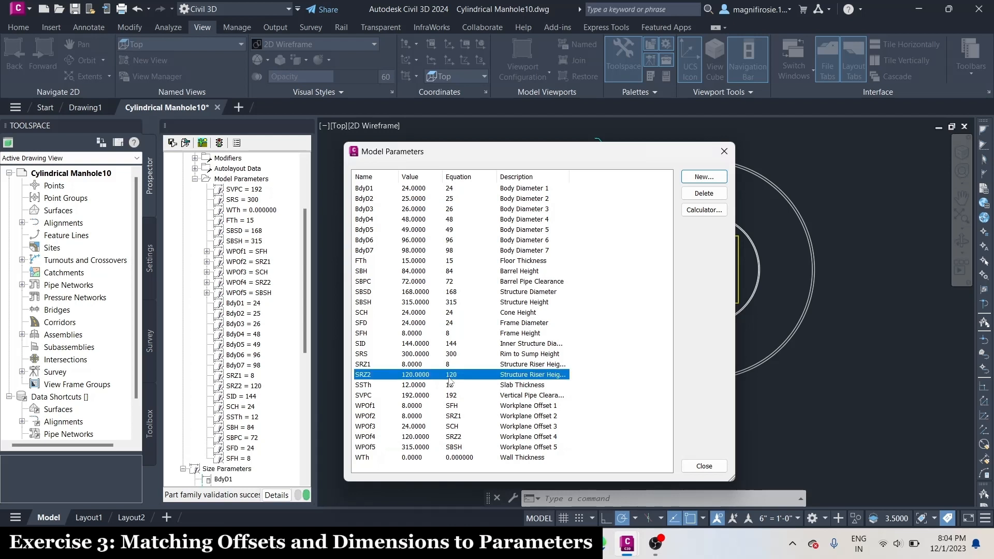
{"action": "left_click", "coordinate": [456, 449]}
{"action": "left_click", "coordinate": [427, 437]}
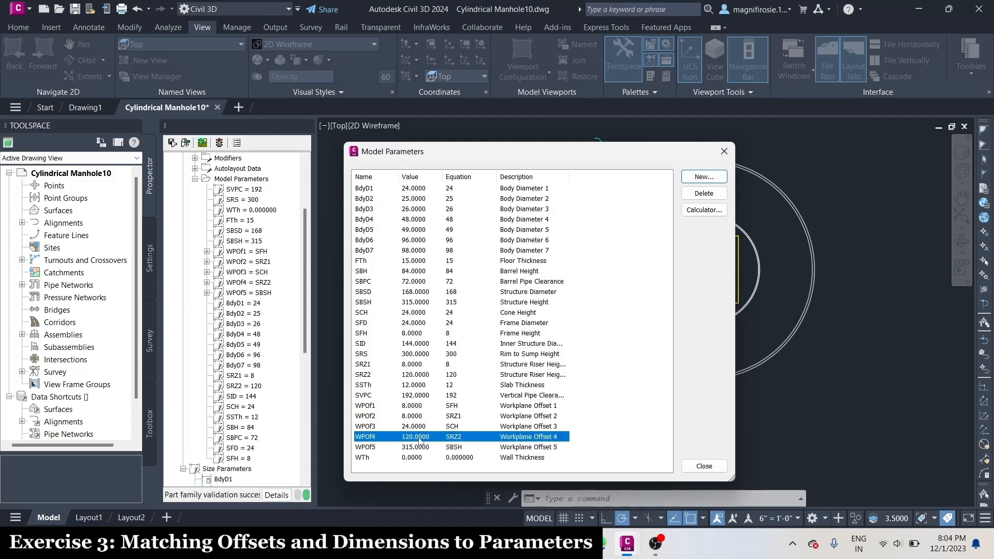
- Set the structure height parameter SBSH to 172 and check the Workplane Offset 5 value
{"action": "left_click", "coordinate": [458, 448]}
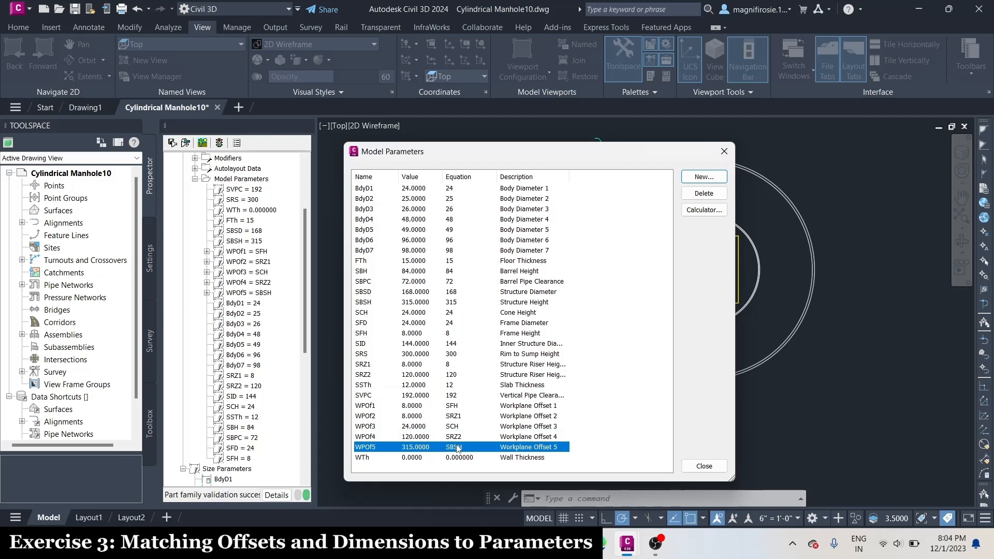
{"action": "left_click", "coordinate": [419, 302]}
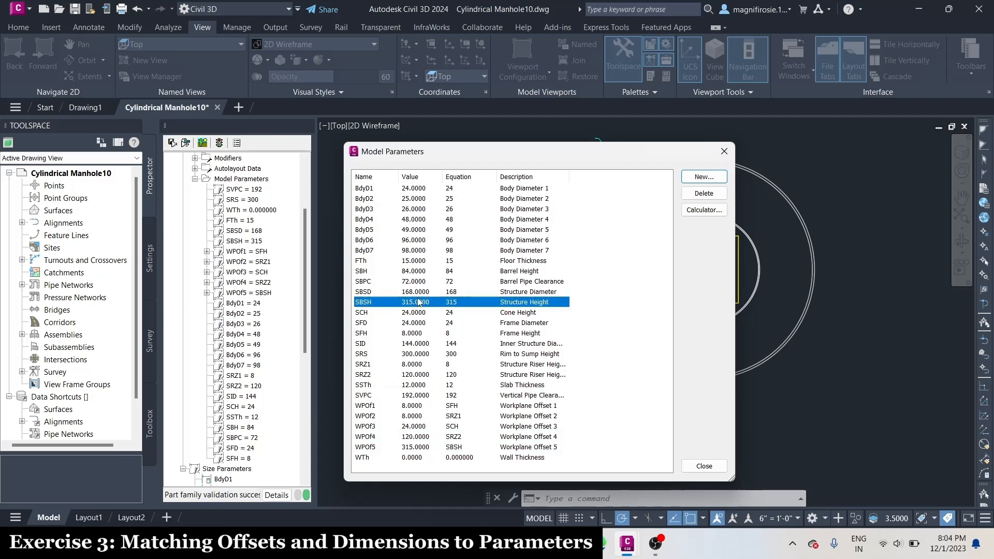
{"action": "left_click", "coordinate": [452, 303]}
{"action": "type", "text": "172"}
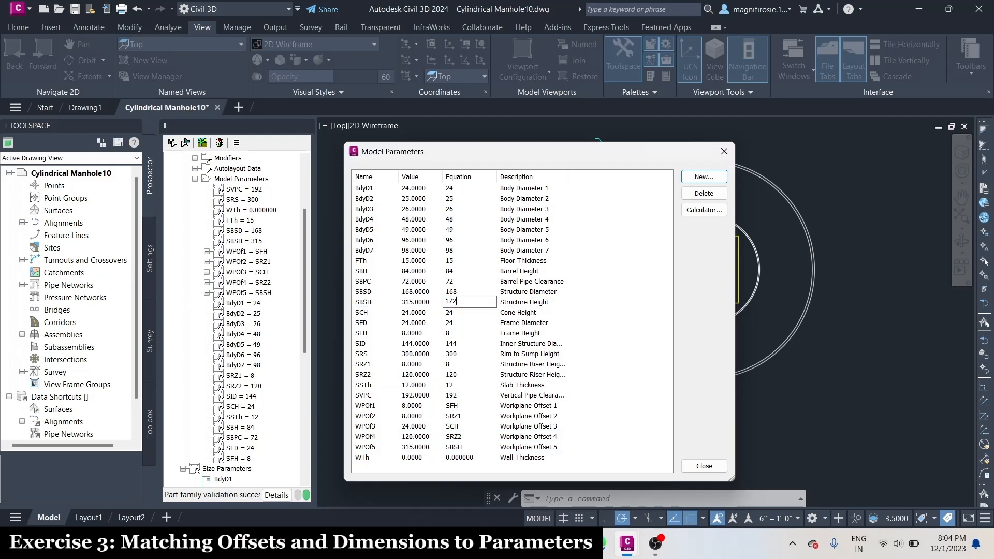
{"action": "key", "text": "Return"}
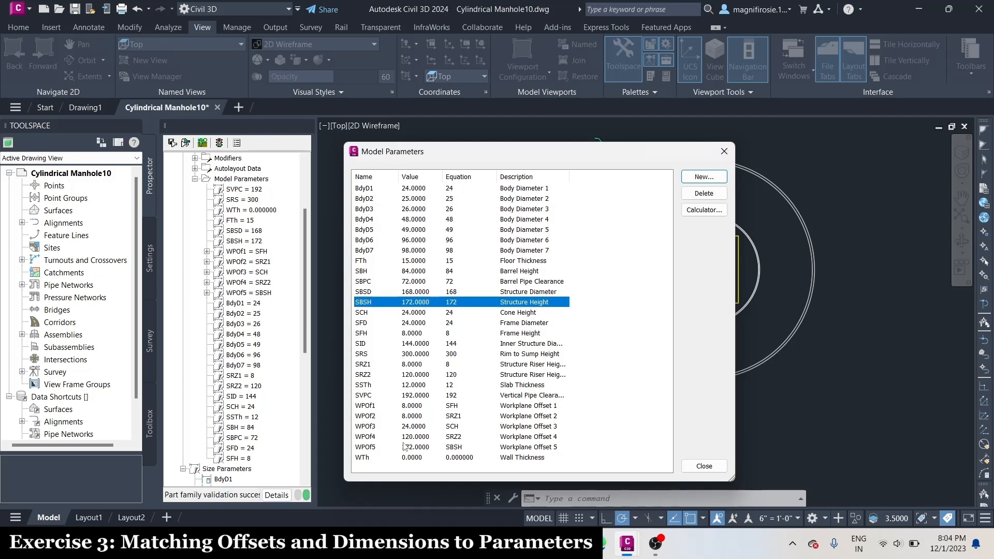
{"action": "left_click", "coordinate": [483, 449]}
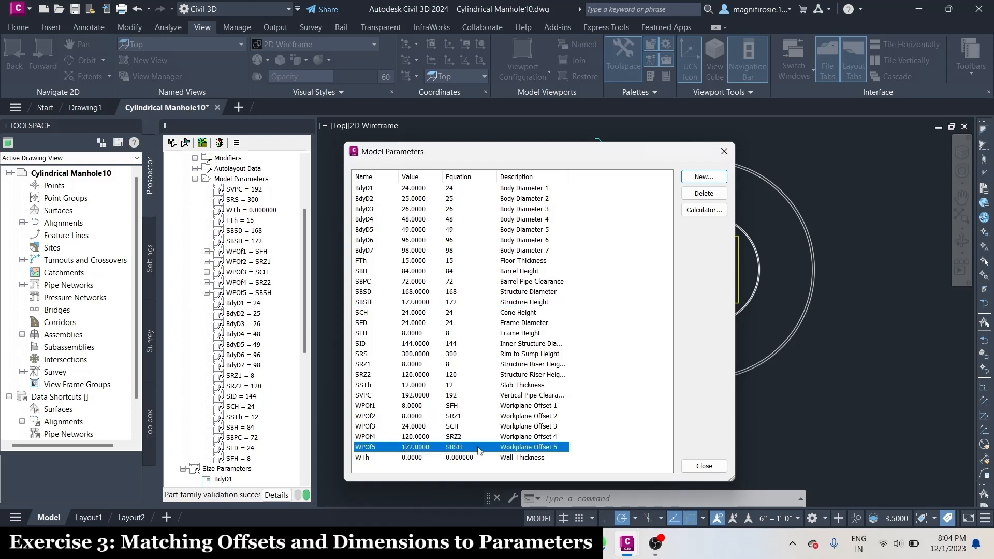
- Set the equations of Body Diameters 1, 2 and 3 (BdyD1, BdyD2, BdyD3) to SFD
{"action": "double_click", "coordinate": [449, 190]}
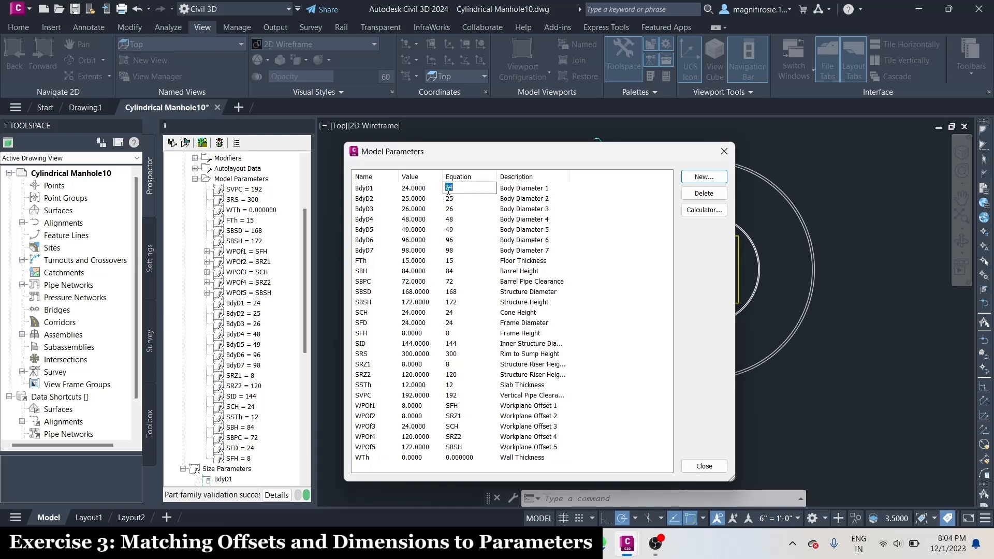
{"action": "type", "text": "SFD"}
{"action": "key", "text": "Return"}
{"action": "double_click", "coordinate": [450, 199]}
{"action": "type", "text": "SFD"}
{"action": "key", "text": "Return"}
{"action": "left_click", "coordinate": [451, 209]}
{"action": "double_click", "coordinate": [450, 209]}
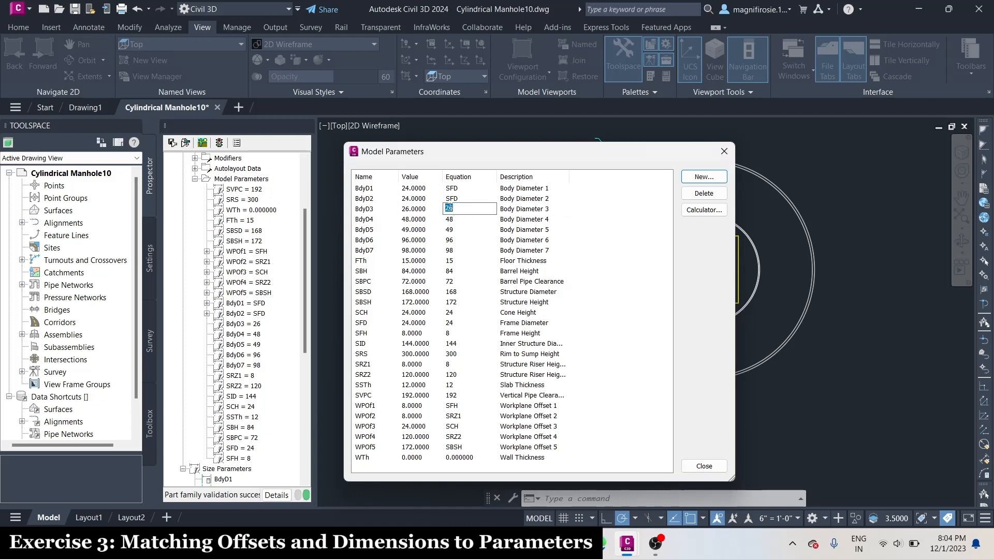
{"action": "type", "text": "SFD"}
{"action": "key", "text": "Return"}
- Set the equation of Body Diameter 4 (BdyD4) to 2*SFD
{"action": "left_click", "coordinate": [452, 222]}
{"action": "double_click", "coordinate": [453, 220]}
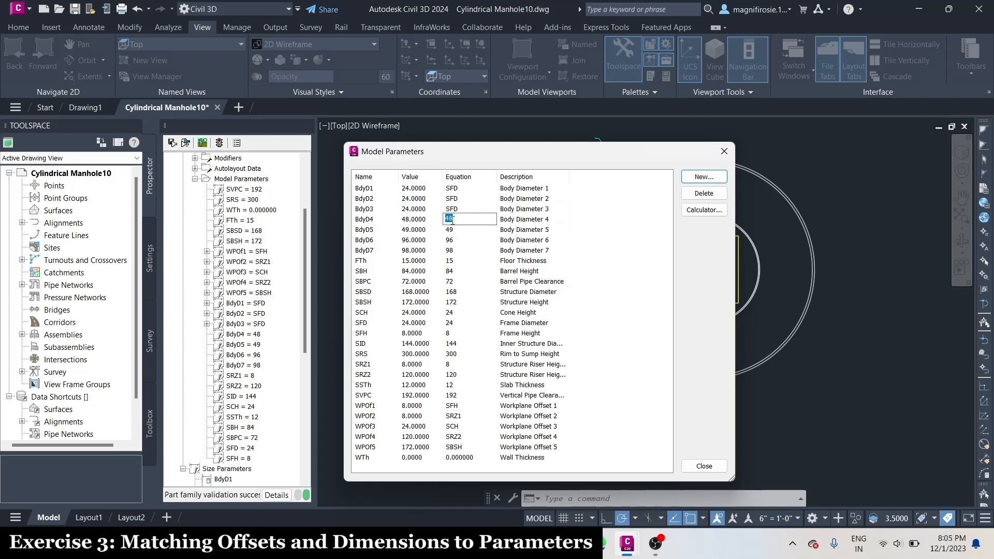
{"action": "type", "text": "2*SFD"}
{"action": "key", "text": "Return"}
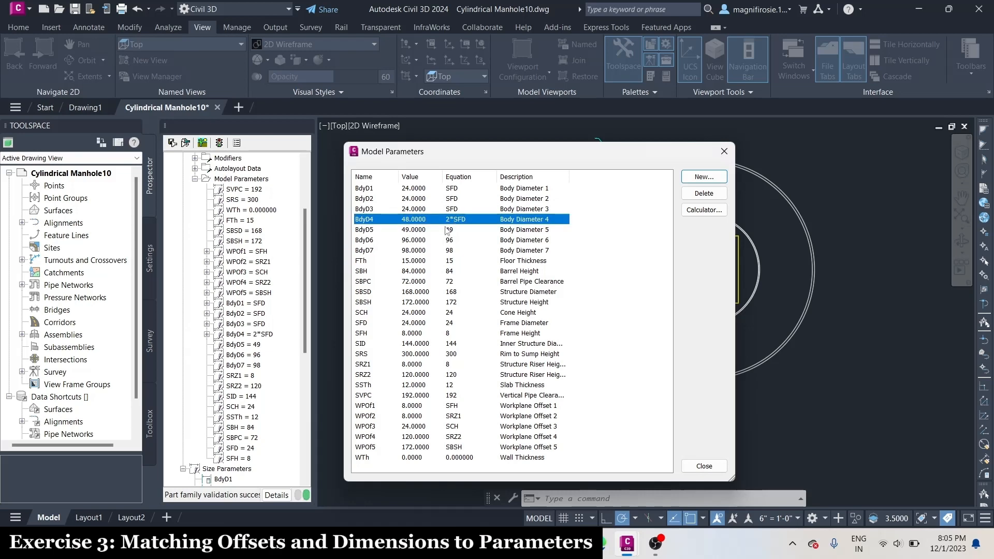
- Set the equation of Body Diameter 5 (BdyD5) to 2*SFD
{"action": "double_click", "coordinate": [450, 230]}
{"action": "type", "text": "2"}
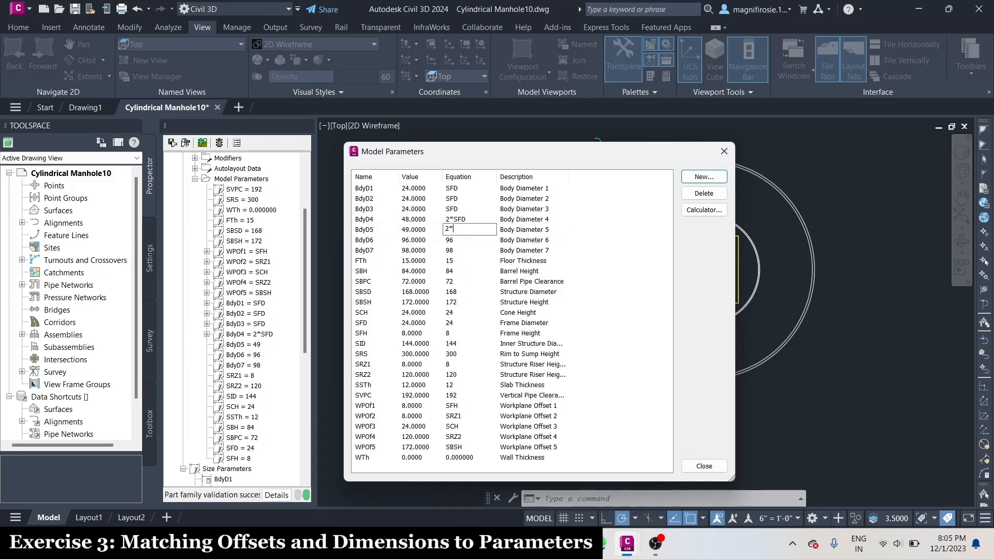
{"action": "type", "text": "*SFD"}
{"action": "key", "text": "Return"}
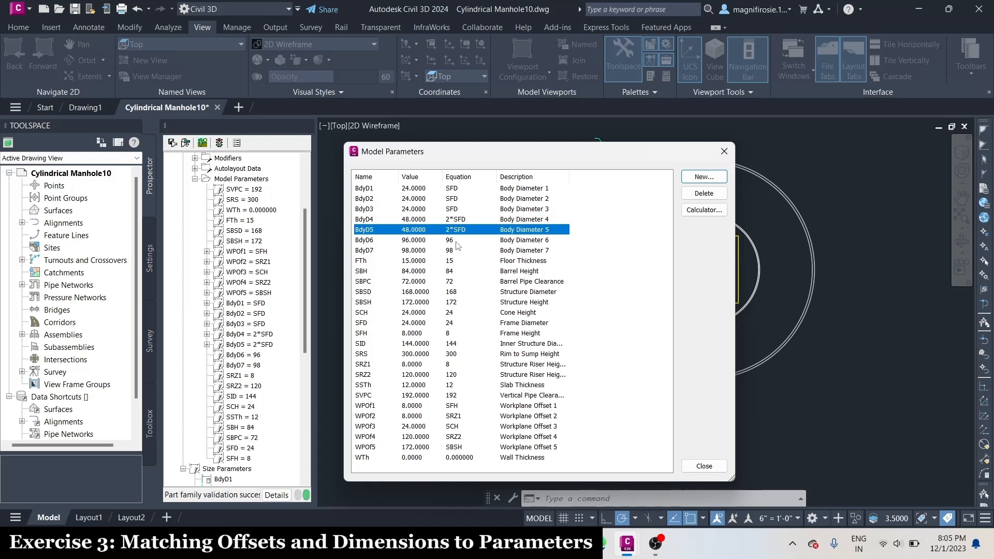
- Set the equations of Body Diameters 6 and 7 (BdyD6, BdyD7) to SID
{"action": "double_click", "coordinate": [450, 240]}
{"action": "type", "text": "SID"}
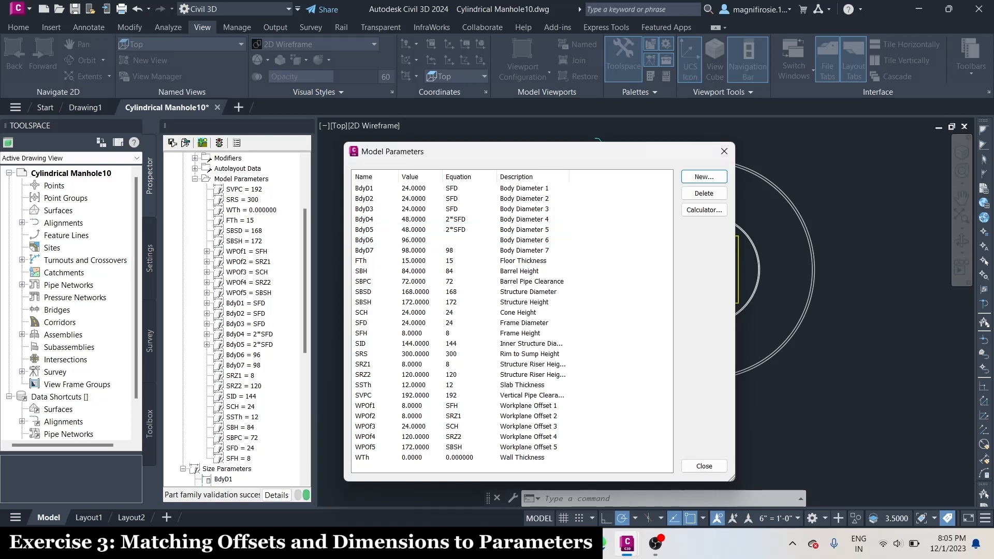
{"action": "key", "text": "Return"}
{"action": "double_click", "coordinate": [450, 250]}
{"action": "type", "text": "SID"}
{"action": "key", "text": "Return"}
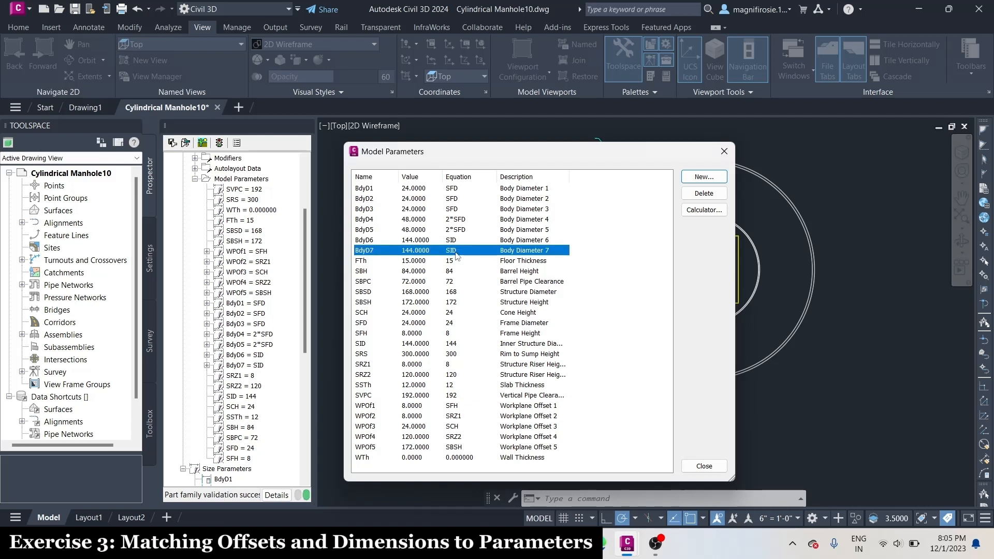
- Review the values of Body Diameters 1 to 7 in Model Parameters and save the part family
{"action": "left_click", "coordinate": [420, 190]}
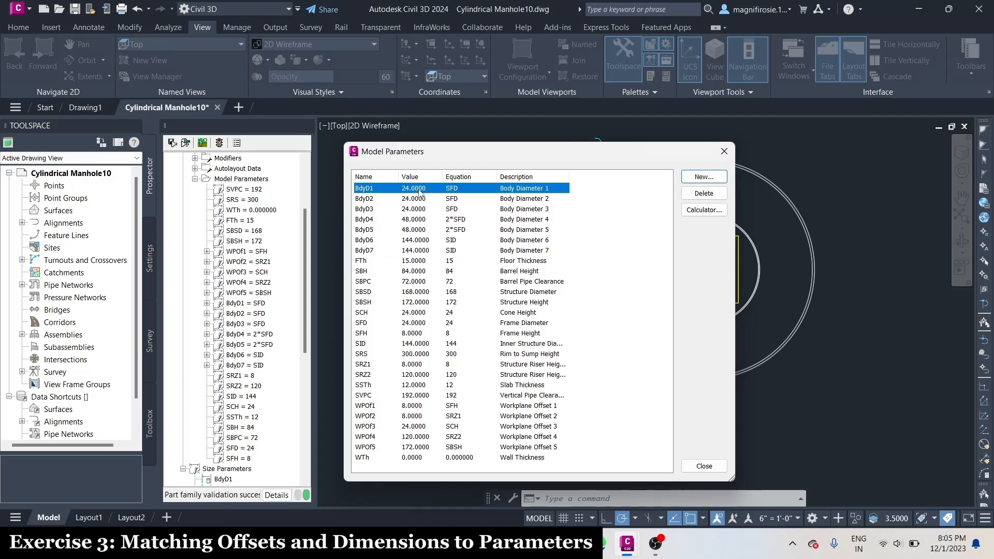
{"action": "left_click", "coordinate": [417, 201]}
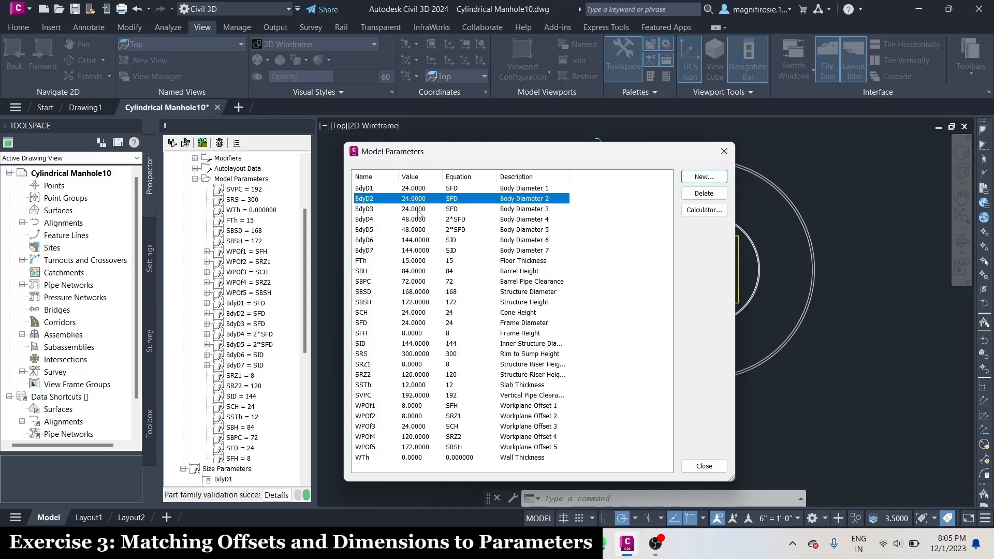
{"action": "left_click", "coordinate": [418, 210]}
{"action": "left_click", "coordinate": [419, 220]}
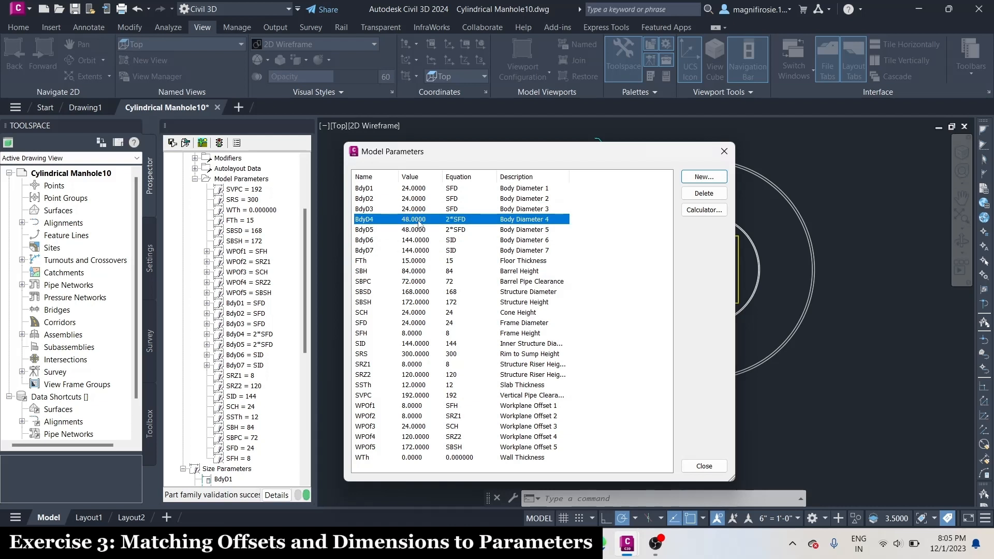
{"action": "left_click", "coordinate": [421, 230]}
{"action": "left_click", "coordinate": [418, 242]}
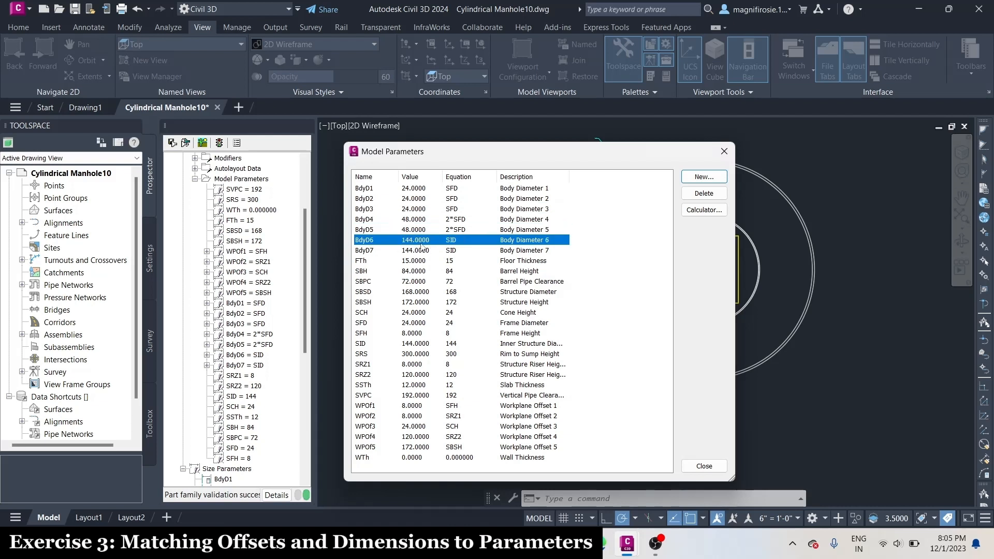
{"action": "left_click", "coordinate": [422, 251]}
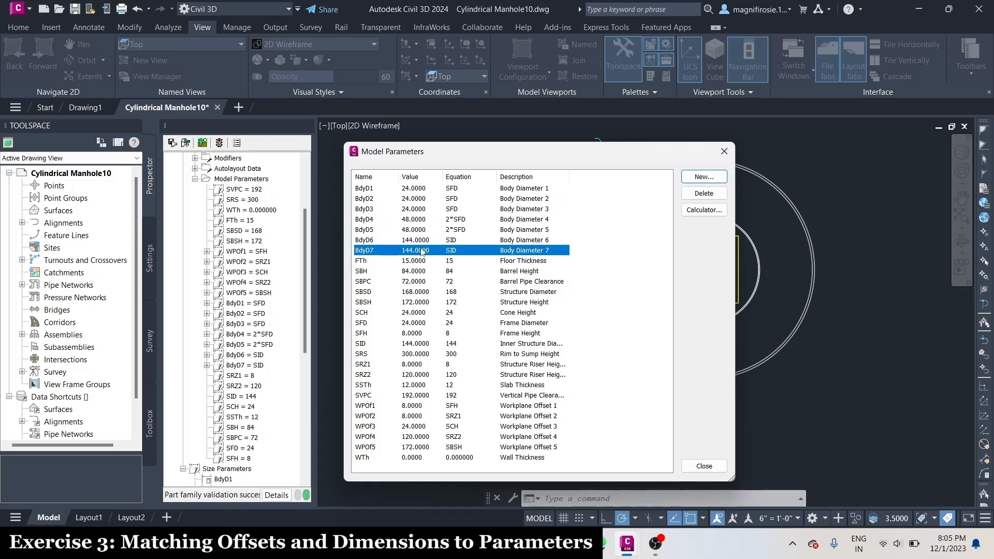
{"action": "left_click", "coordinate": [704, 466]}
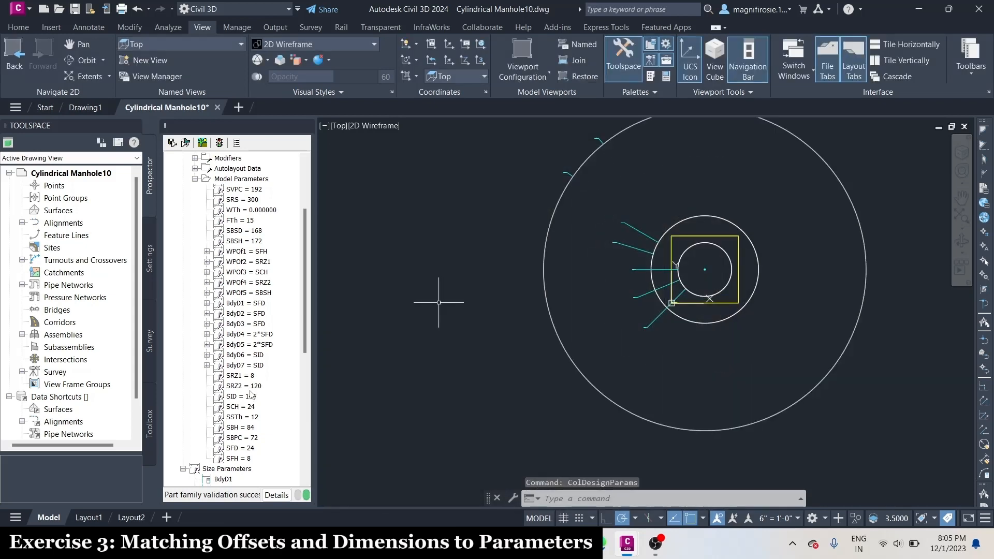
{"action": "left_click", "coordinate": [173, 144]}
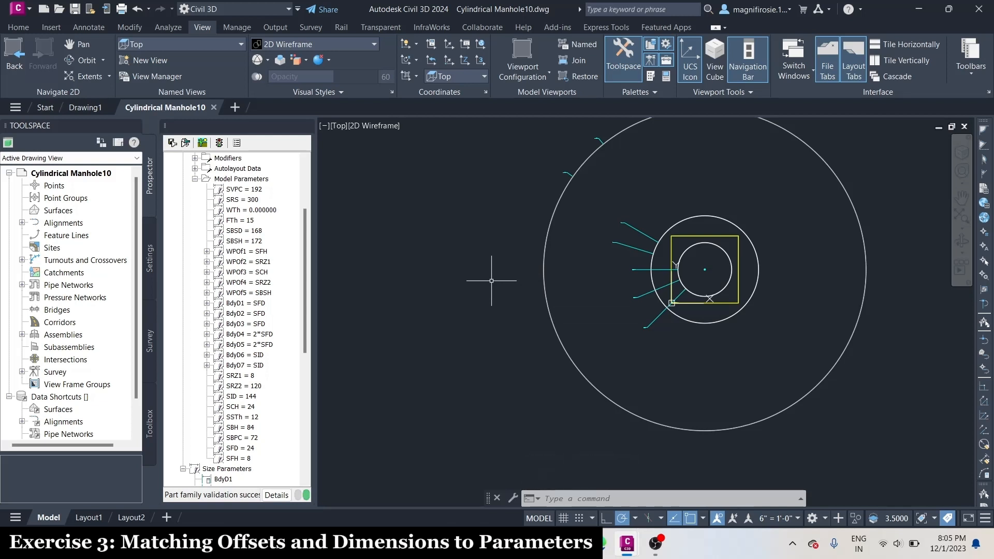
- Expand Autolayout Data and start selecting a placement point for its Layout Data
{"action": "scroll", "coordinate": [236, 270], "scroll_direction": "up", "scroll_amount": 3}
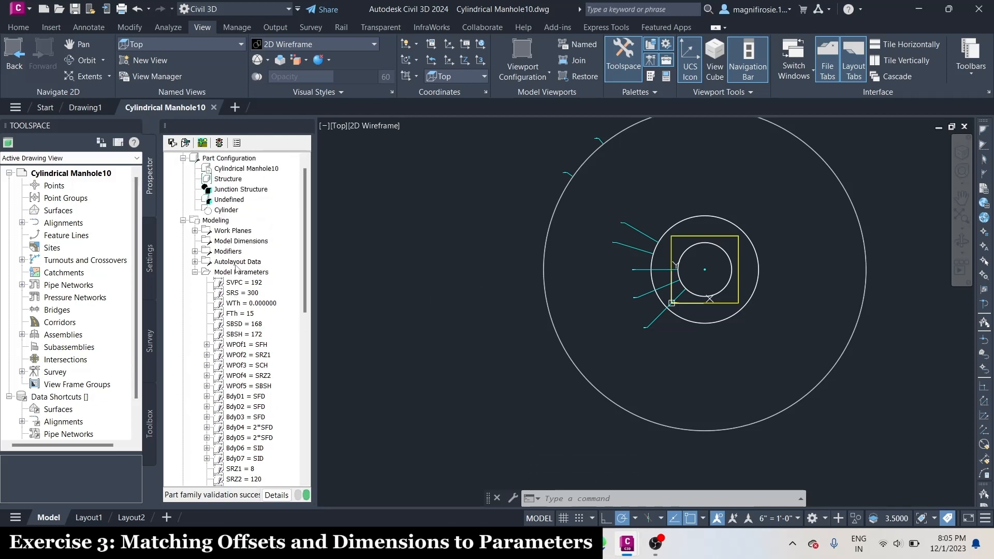
{"action": "left_click", "coordinate": [236, 262]}
{"action": "left_click", "coordinate": [195, 262]}
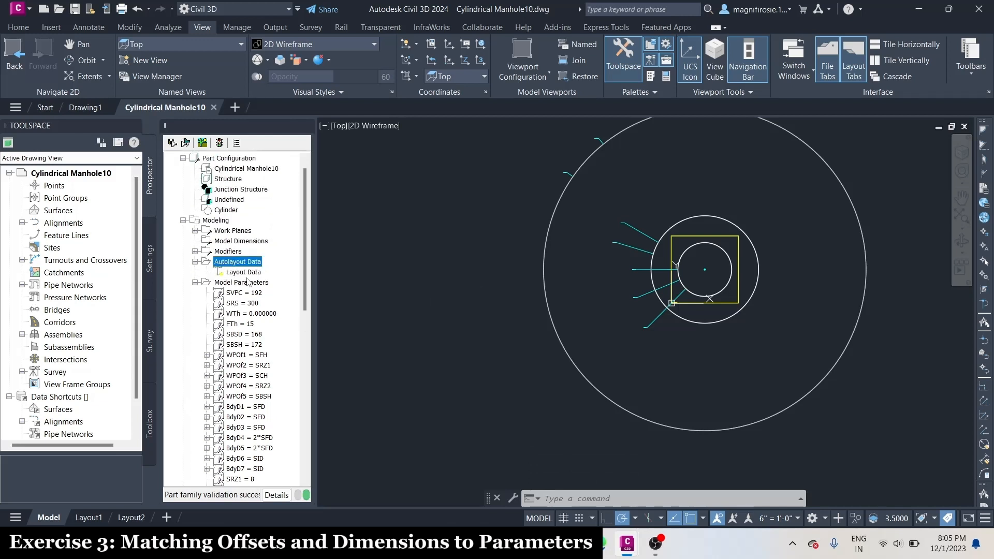
{"action": "left_click", "coordinate": [243, 272]}
{"action": "right_click", "coordinate": [250, 272]}
{"action": "left_click", "coordinate": [310, 345]}
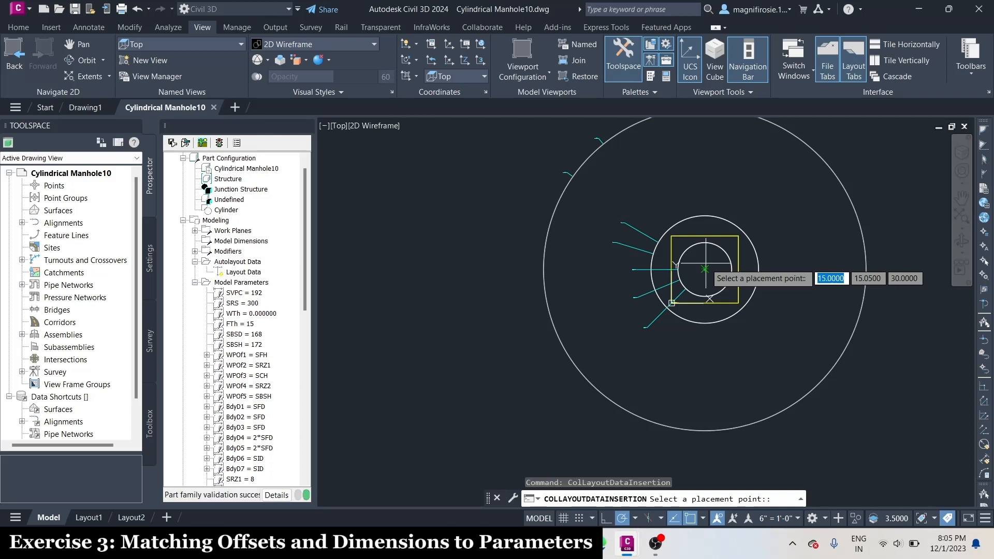
{"action": "scroll", "coordinate": [740, 288], "scroll_direction": "up", "scroll_amount": 3}
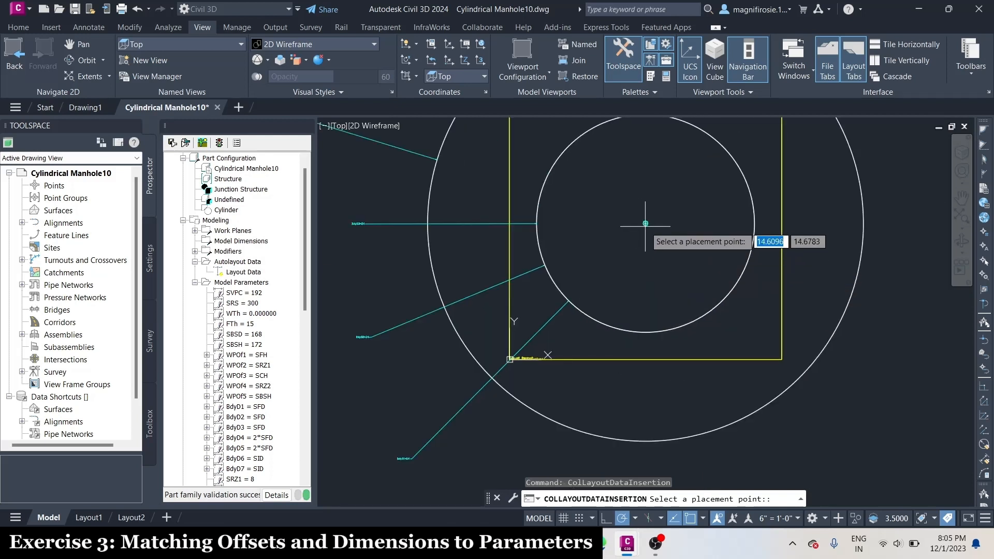
{"action": "scroll", "coordinate": [645, 223], "scroll_direction": "up", "scroll_amount": 2}
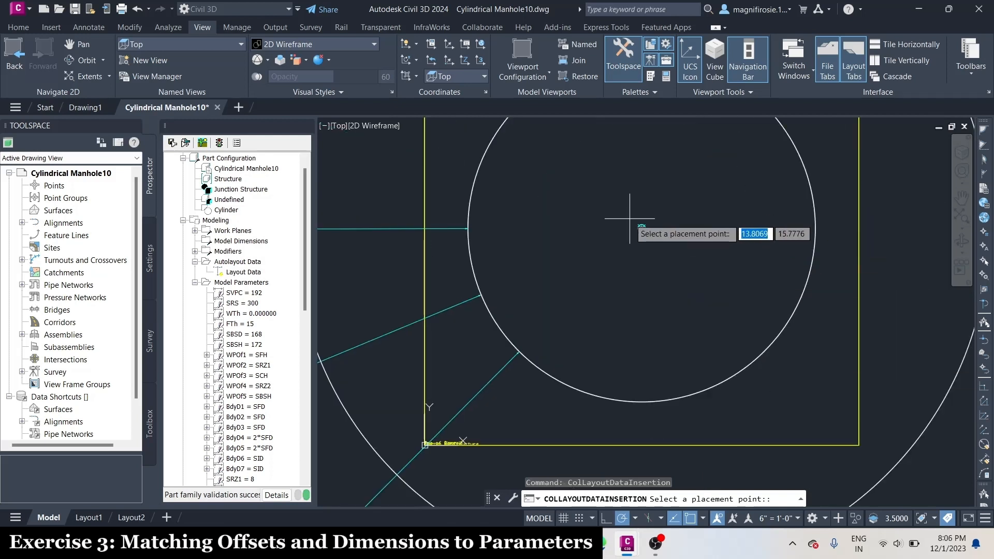
- Check the active object snap modes in the Drafting Settings
{"action": "left_click", "coordinate": [704, 519]}
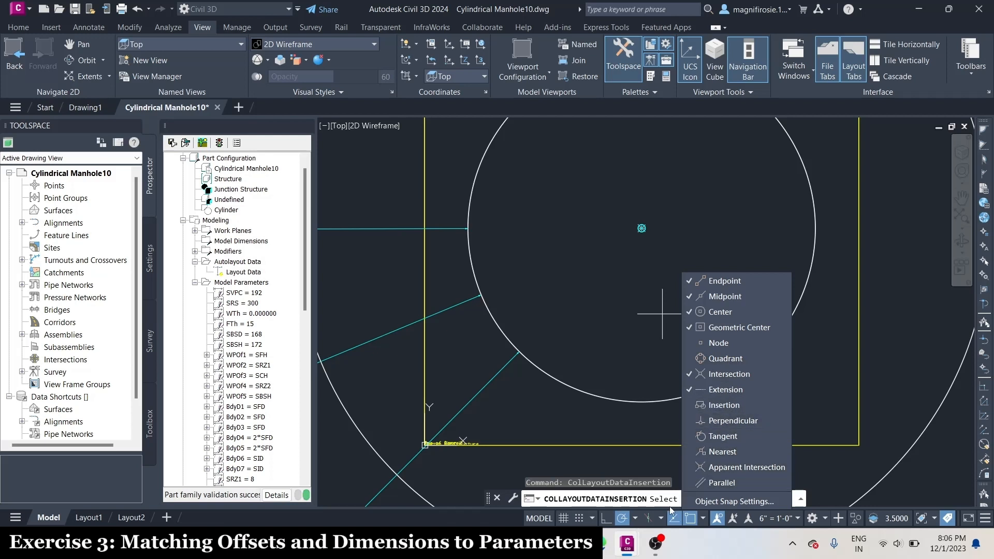
{"action": "left_click", "coordinate": [717, 499]}
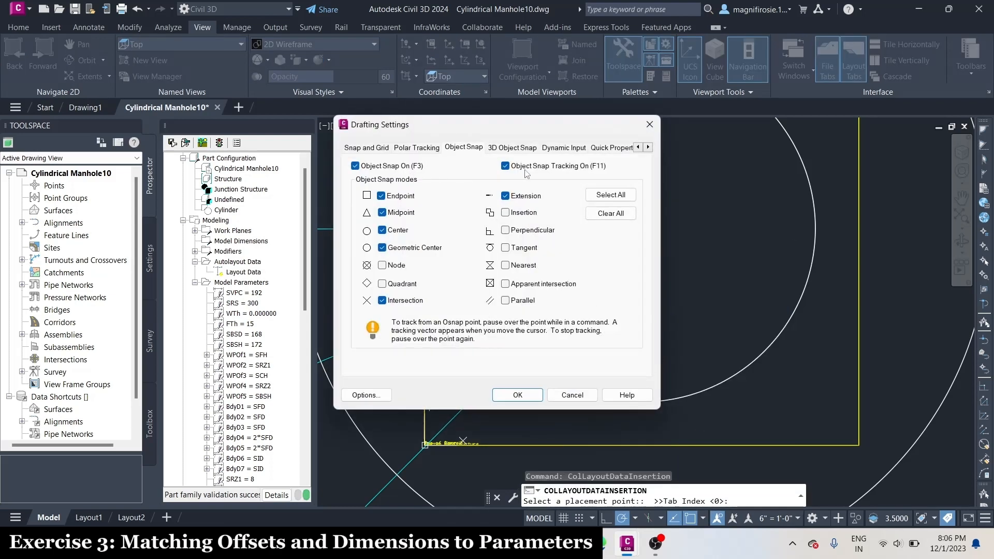
{"action": "left_click", "coordinate": [518, 395]}
- Place the layout data at the centre point of the manhole circles, at coordinates 15,15
{"action": "scroll", "coordinate": [638, 235], "scroll_direction": "up", "scroll_amount": 2}
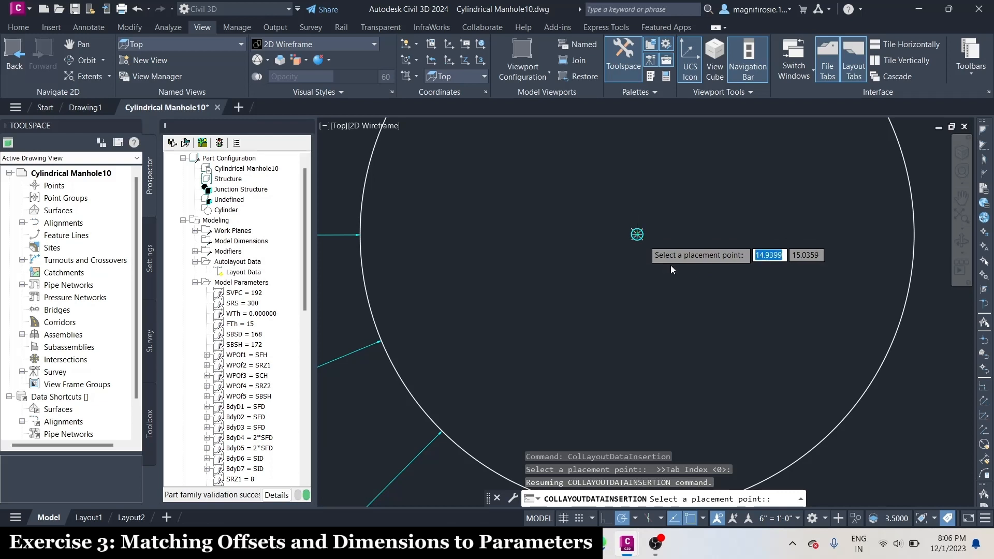
{"action": "scroll", "coordinate": [637, 235], "scroll_direction": "up", "scroll_amount": 8}
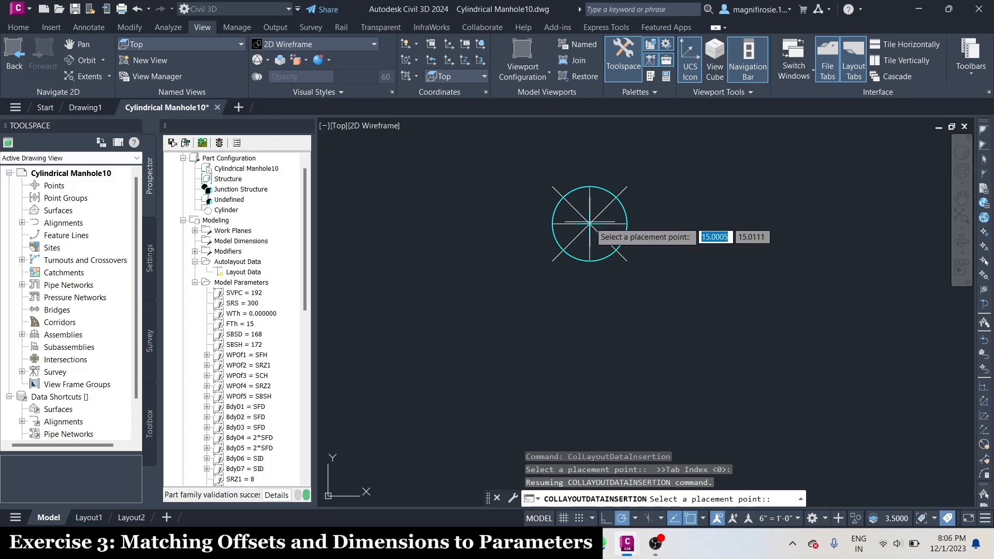
{"action": "scroll", "coordinate": [590, 223], "scroll_direction": "down", "scroll_amount": 5}
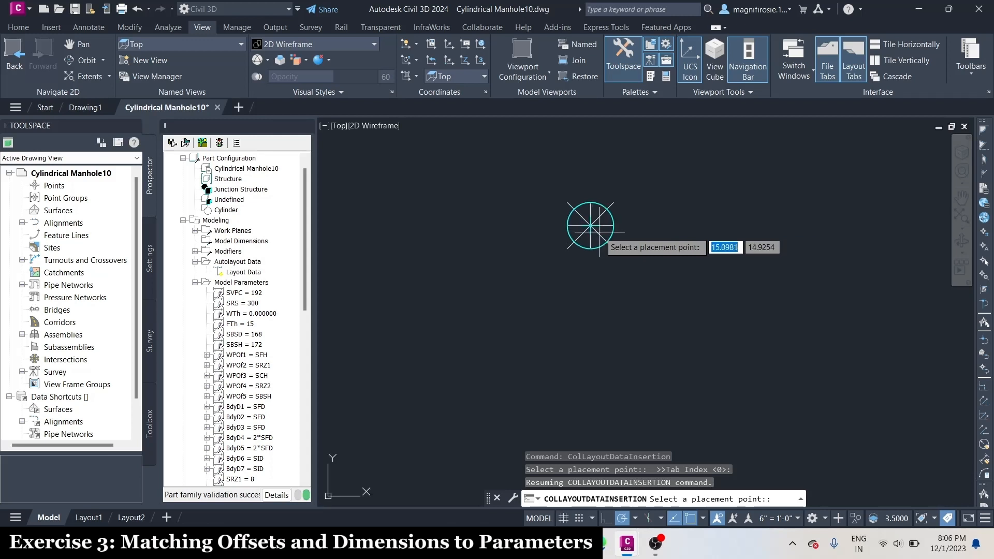
{"action": "type", "text": "15"}
{"action": "key", "text": "Tab"}
{"action": "type", "text": "15"}
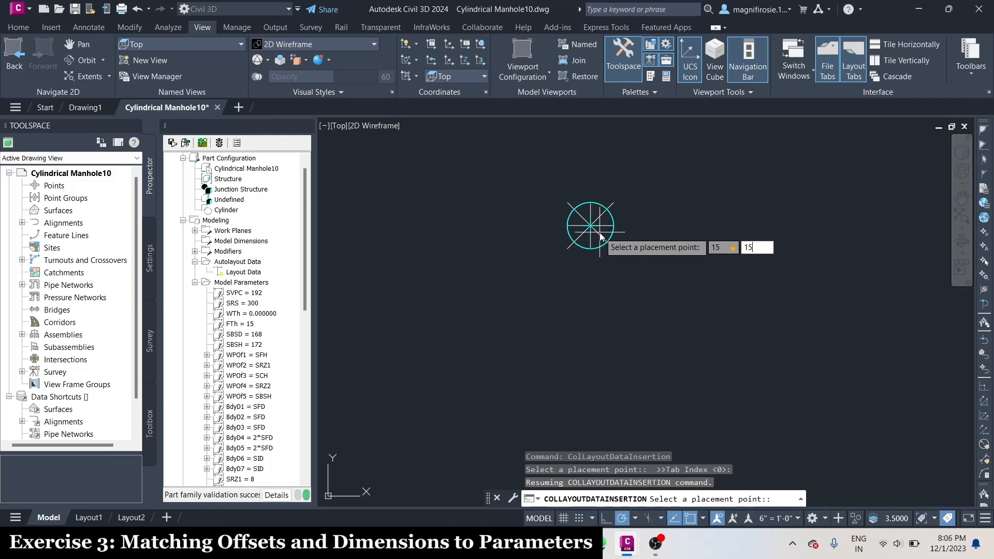
{"action": "key", "text": "Return"}
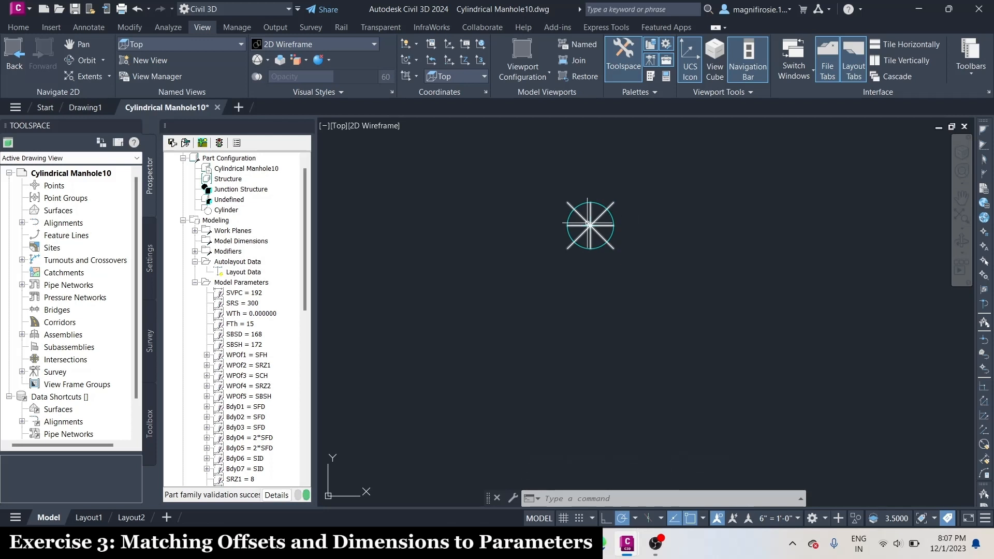
{"action": "left_click", "coordinate": [588, 223]}
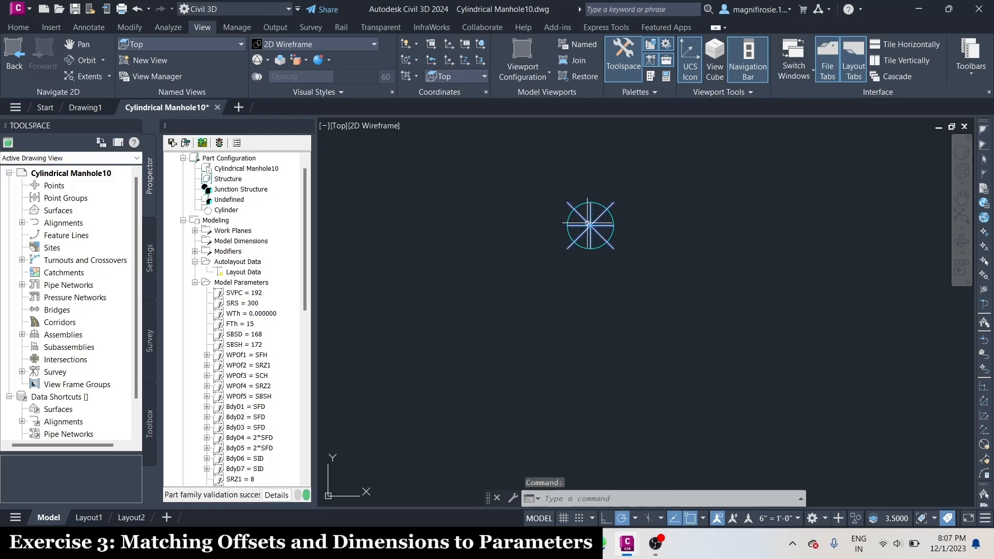
{"action": "left_click", "coordinate": [588, 223]}
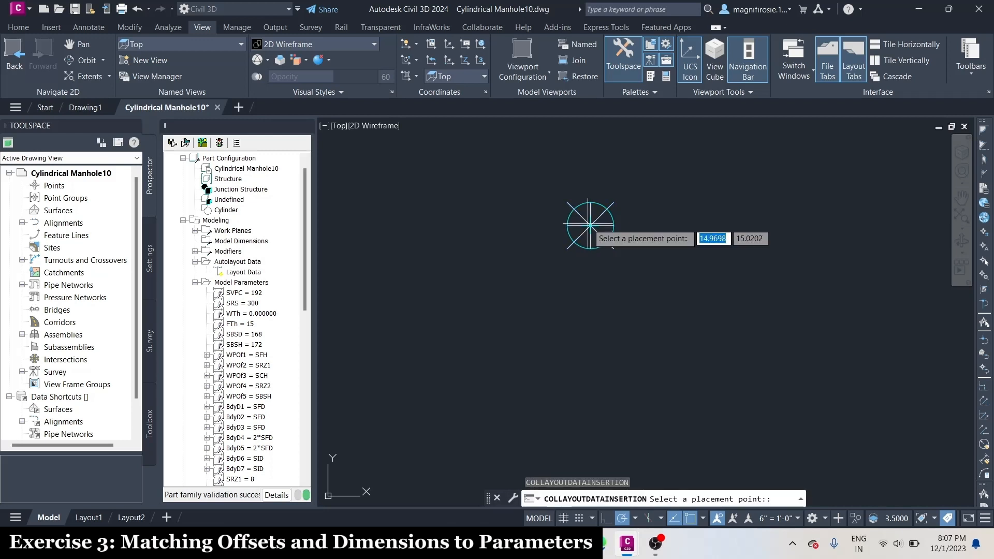
{"action": "key", "text": "Escape"}
{"action": "key", "text": "Escape"}
{"action": "key", "text": "Escape"}
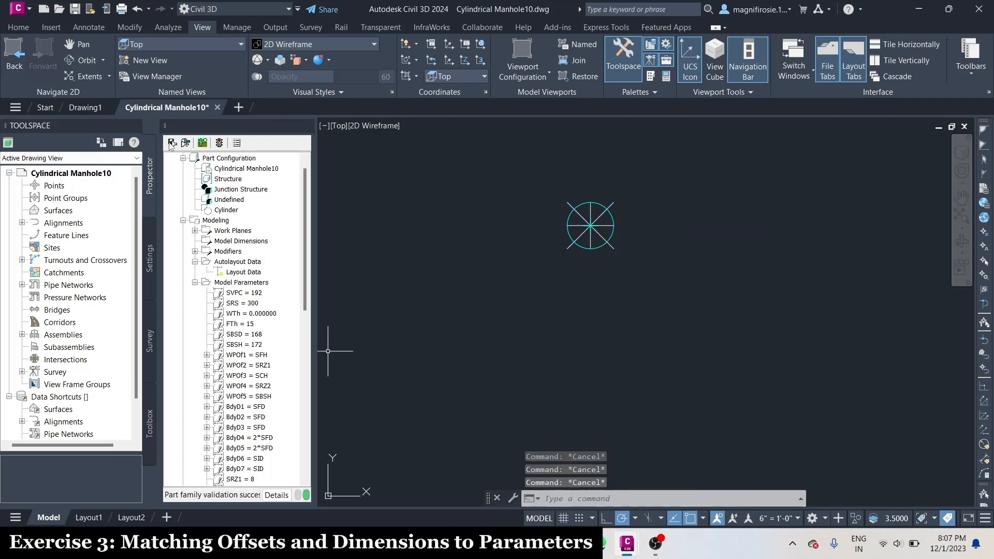
- Toggle the visibility of Layout Data off and back on, and save the part family
{"action": "left_click", "coordinate": [172, 143]}
{"action": "right_click", "coordinate": [242, 270]}
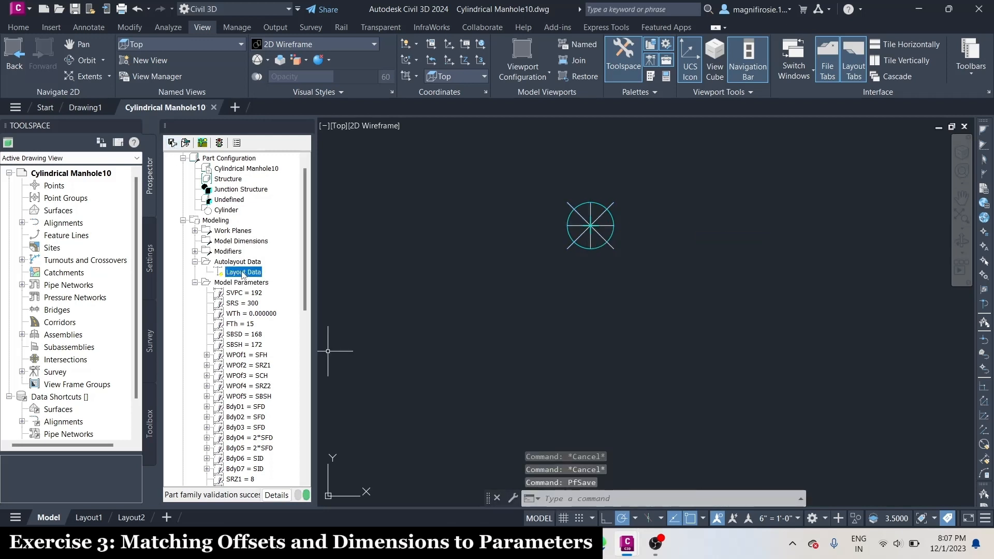
{"action": "left_click", "coordinate": [271, 281]}
{"action": "right_click", "coordinate": [247, 273]}
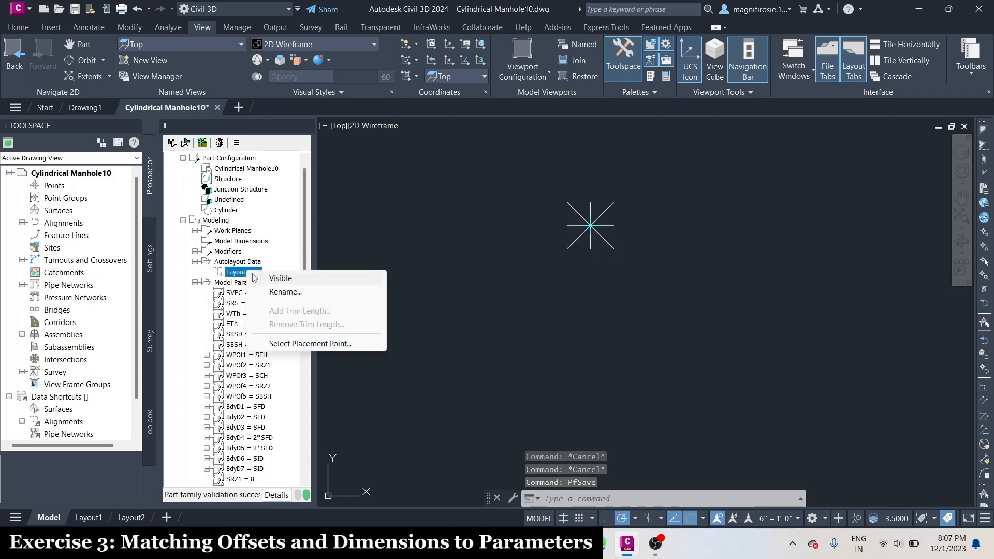
{"action": "left_click", "coordinate": [276, 280]}
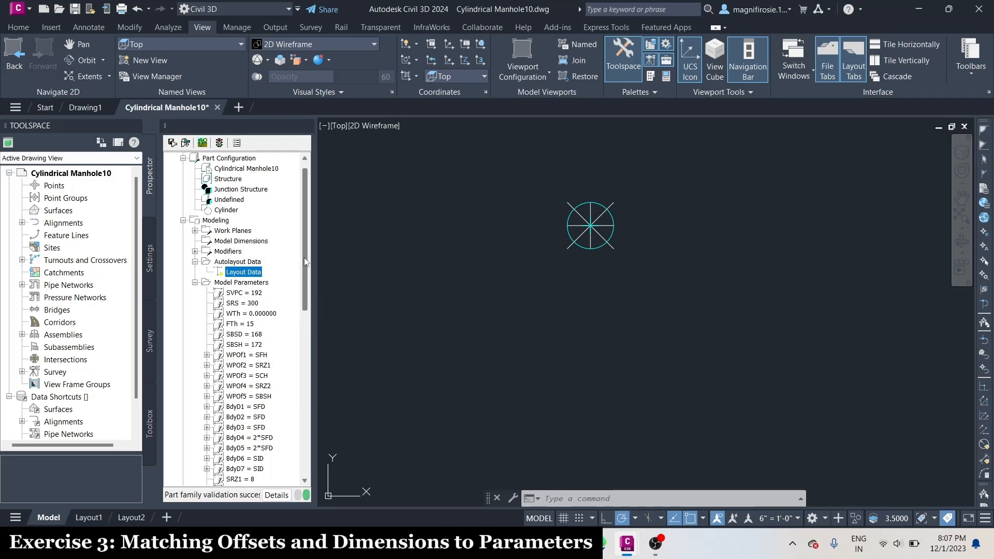
{"action": "left_click", "coordinate": [172, 143]}
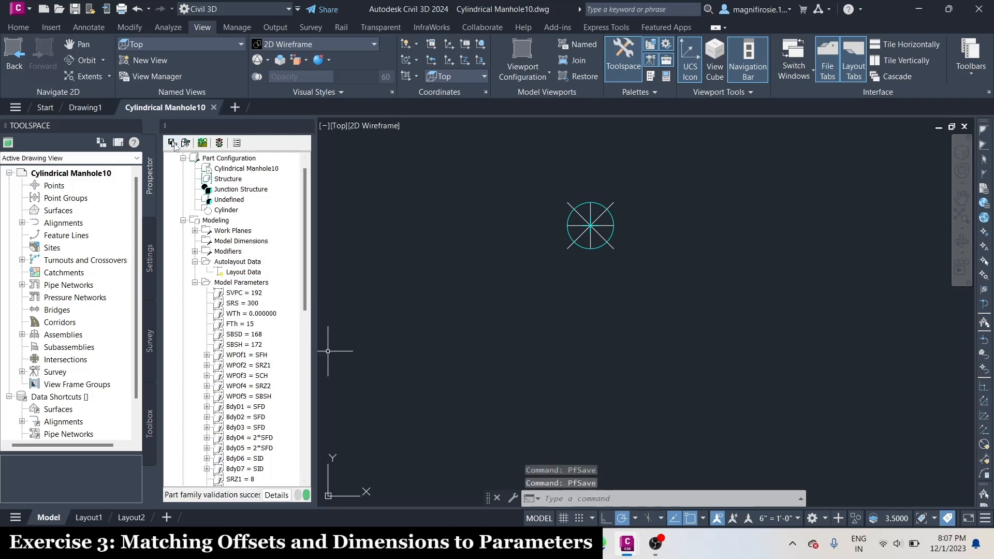
- Open the drawing Part Builder-1a from the Drawings folder
{"action": "scroll", "coordinate": [757, 235], "scroll_direction": "down", "scroll_amount": 6}
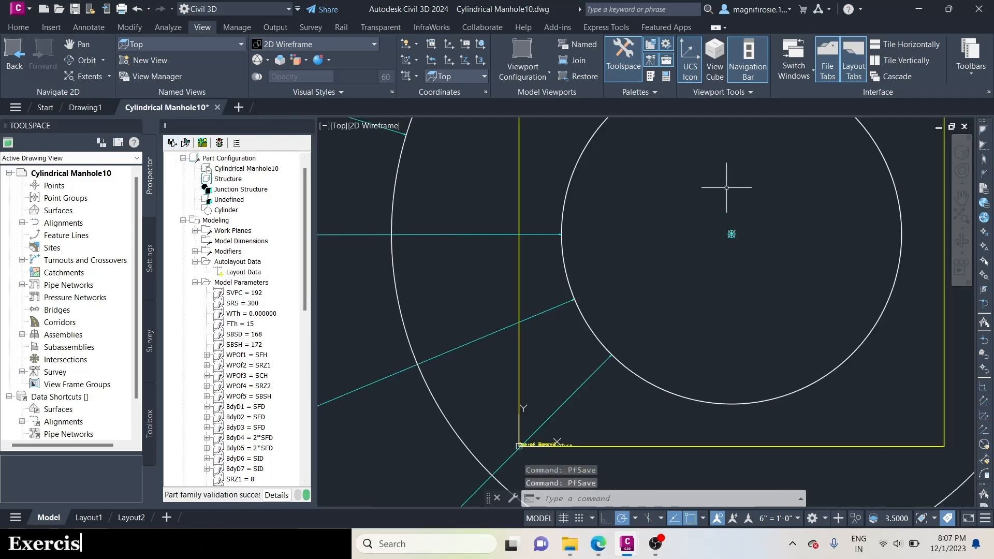
{"action": "scroll", "coordinate": [644, 228], "scroll_direction": "down", "scroll_amount": 4}
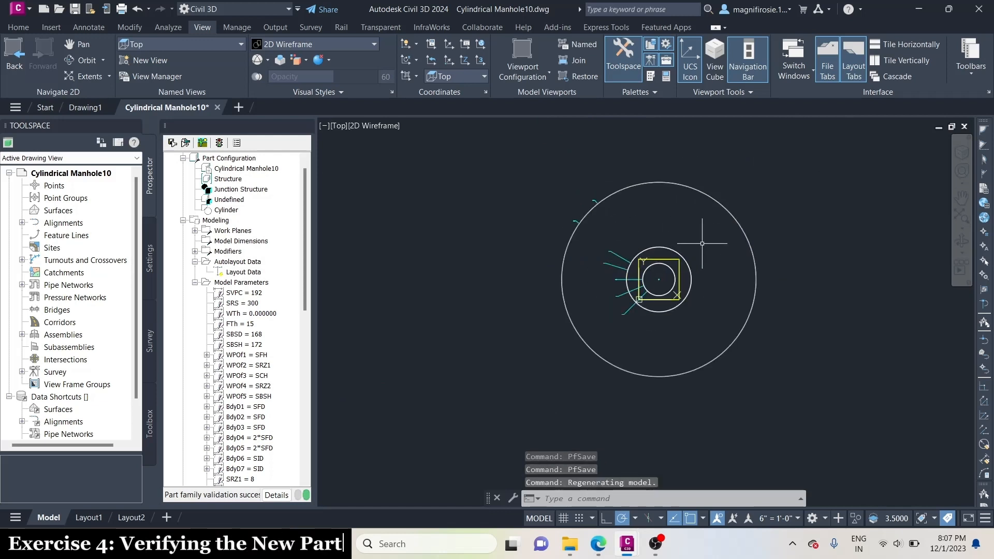
{"action": "type", "text": "OPEN"}
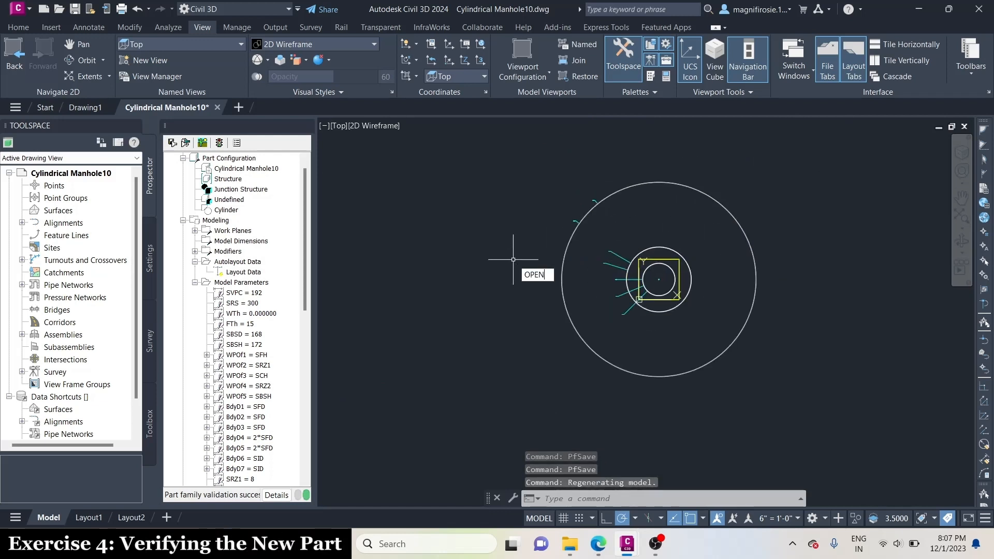
{"action": "key", "text": "Return"}
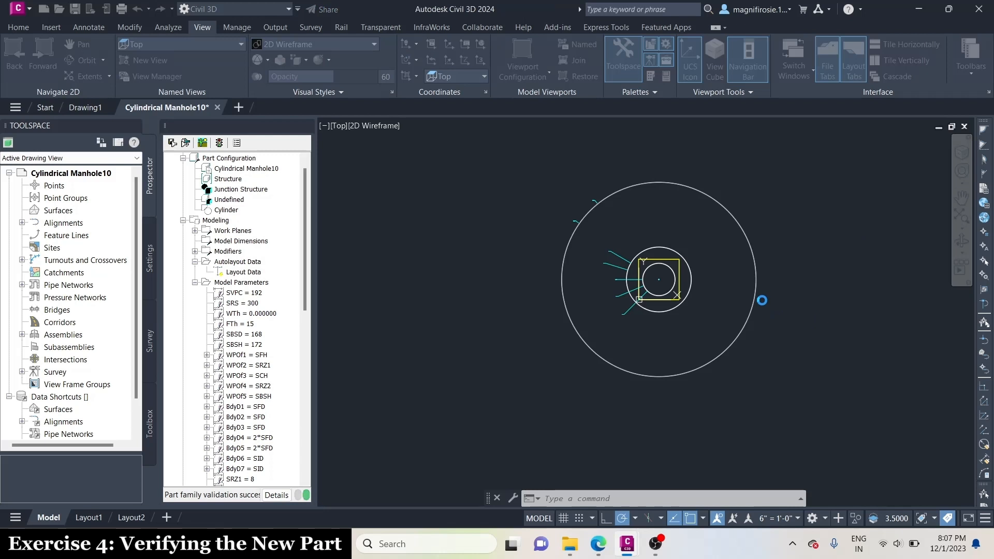
{"action": "scroll", "coordinate": [463, 284], "scroll_direction": "down", "scroll_amount": 10}
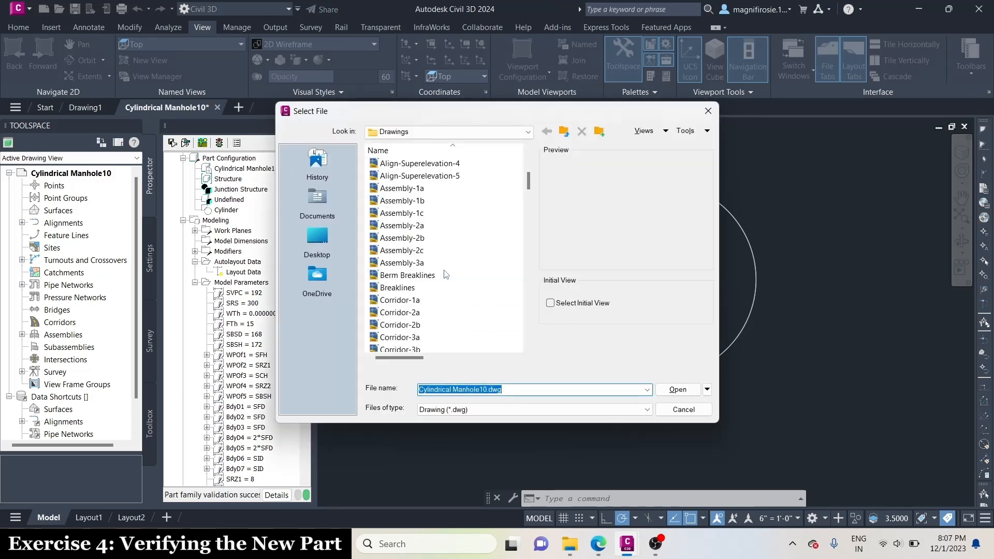
{"action": "scroll", "coordinate": [444, 275], "scroll_direction": "down", "scroll_amount": 5}
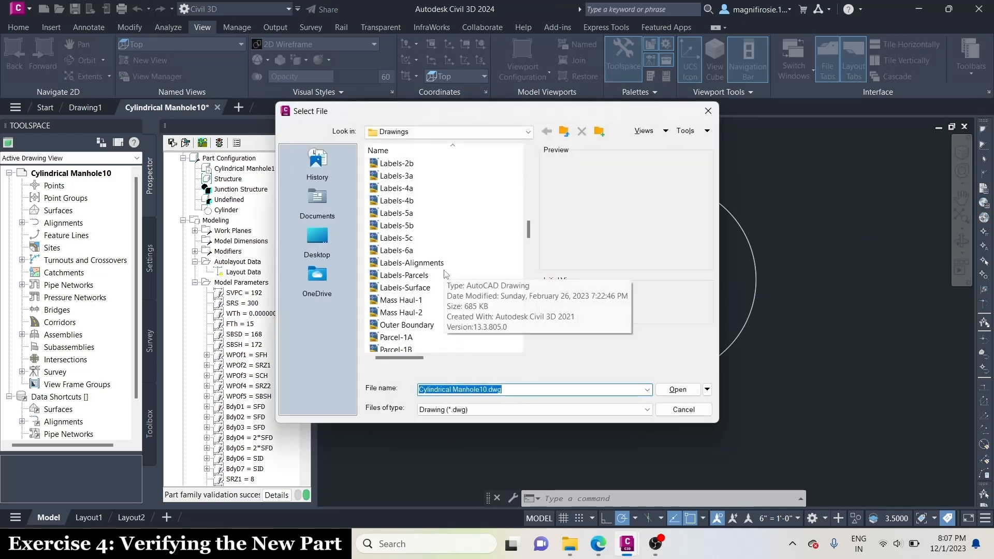
{"action": "scroll", "coordinate": [445, 275], "scroll_direction": "down", "scroll_amount": 4}
{"action": "left_click", "coordinate": [414, 301]}
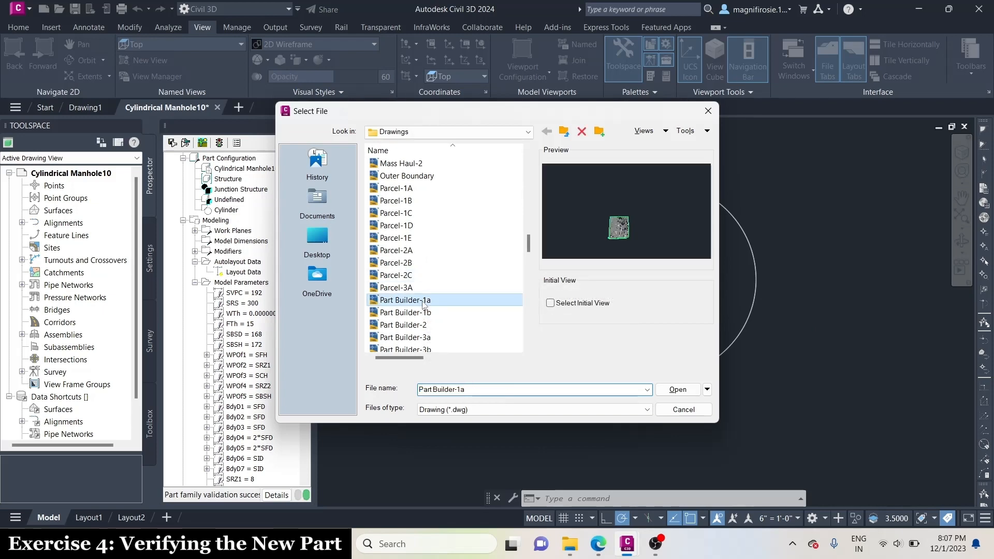
{"action": "left_click", "coordinate": [679, 390]}
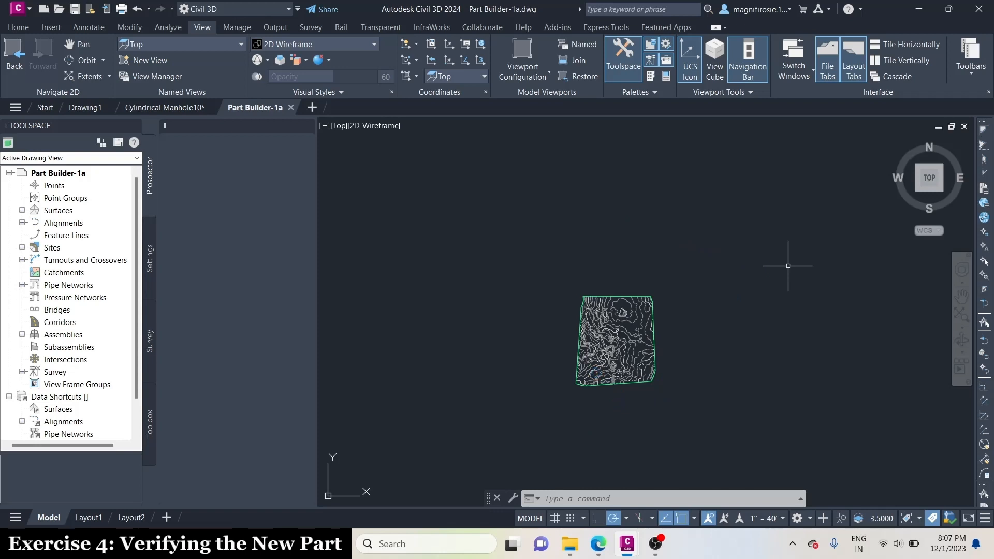
- Regenerate the structure part catalog with PARTCATALOGREGEN and end the command
{"action": "scroll", "coordinate": [599, 372], "scroll_direction": "up", "scroll_amount": 7}
{"action": "scroll", "coordinate": [598, 371], "scroll_direction": "down", "scroll_amount": 2}
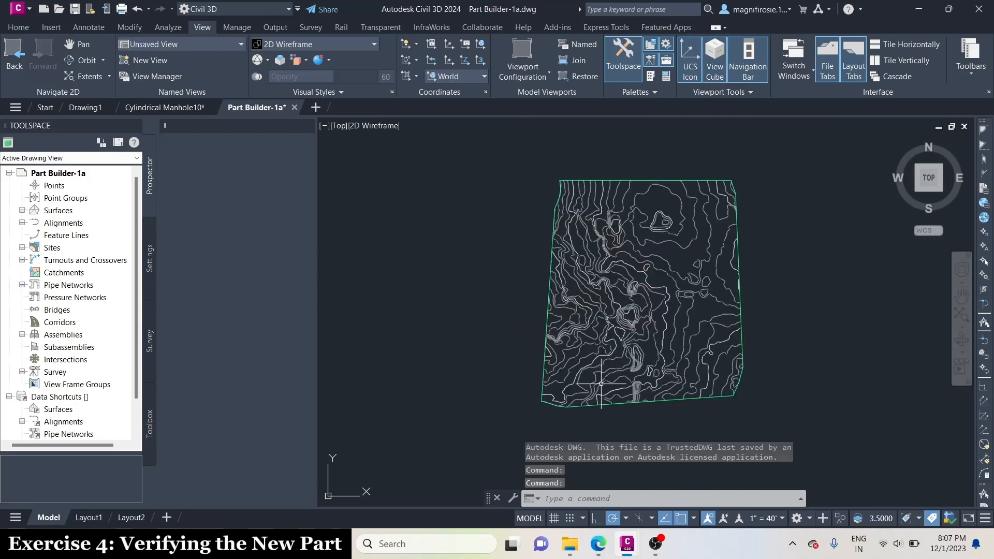
{"action": "left_click", "coordinate": [638, 495]}
{"action": "type", "text": "PAR"}
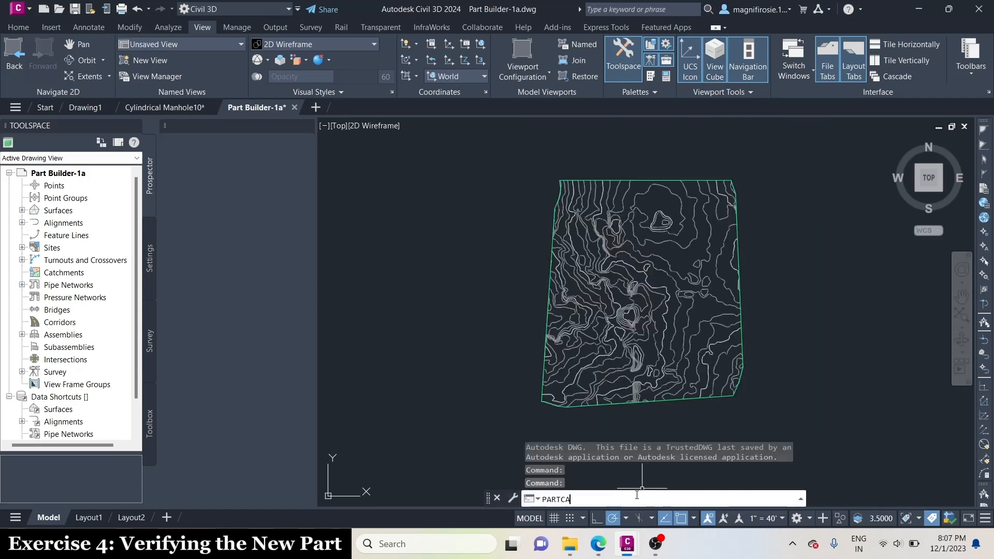
{"action": "type", "text": "TCATALOG"}
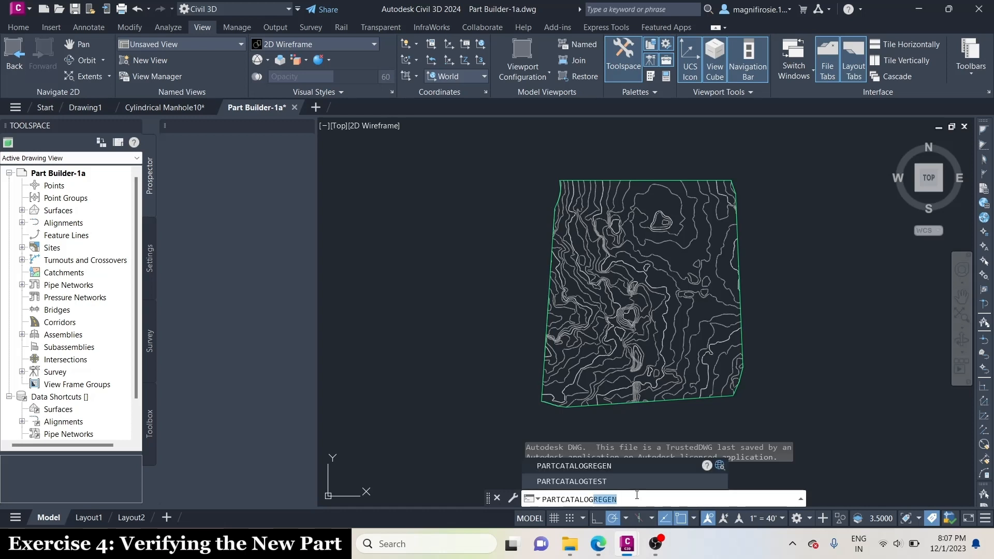
{"action": "key", "text": "Return"}
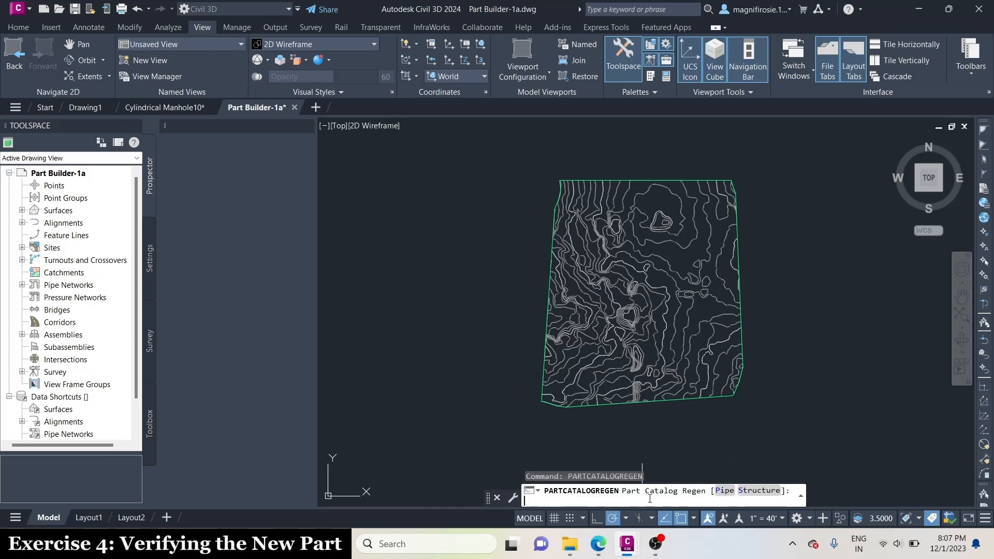
{"action": "key", "text": "Return"}
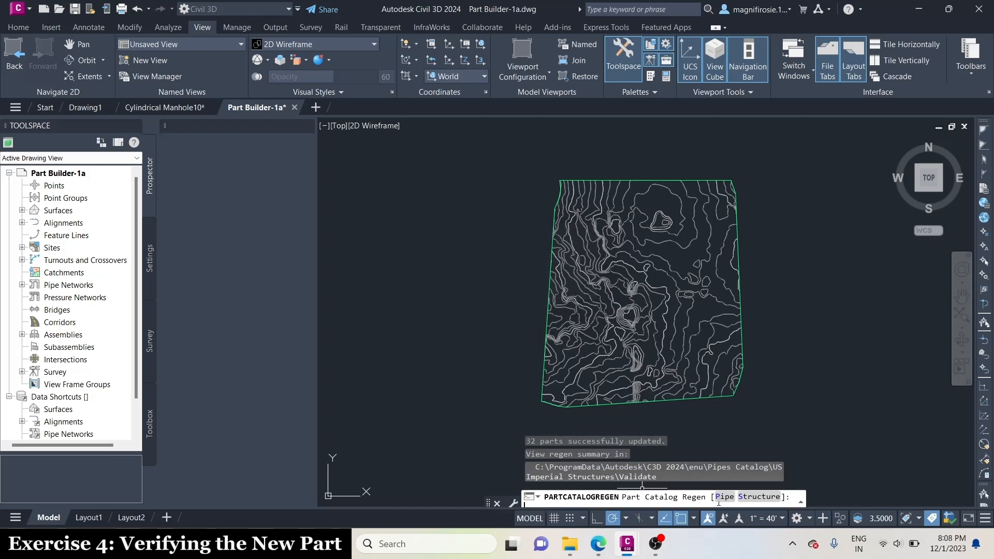
{"action": "key", "text": "Escape"}
{"action": "key", "text": "Escape"}
{"action": "key", "text": "Escape"}
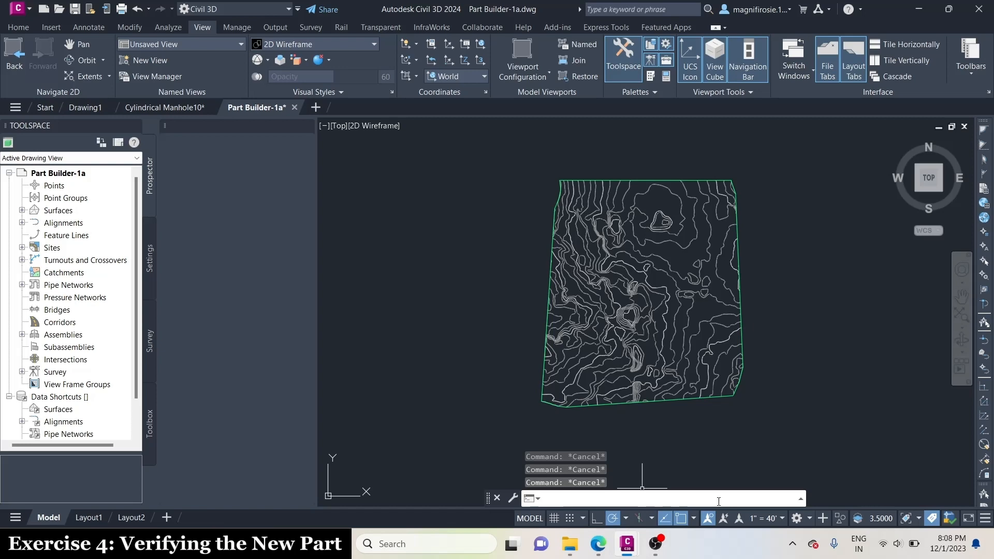
- Create a network parts list named Test Parts List
{"action": "left_click", "coordinate": [23, 27]}
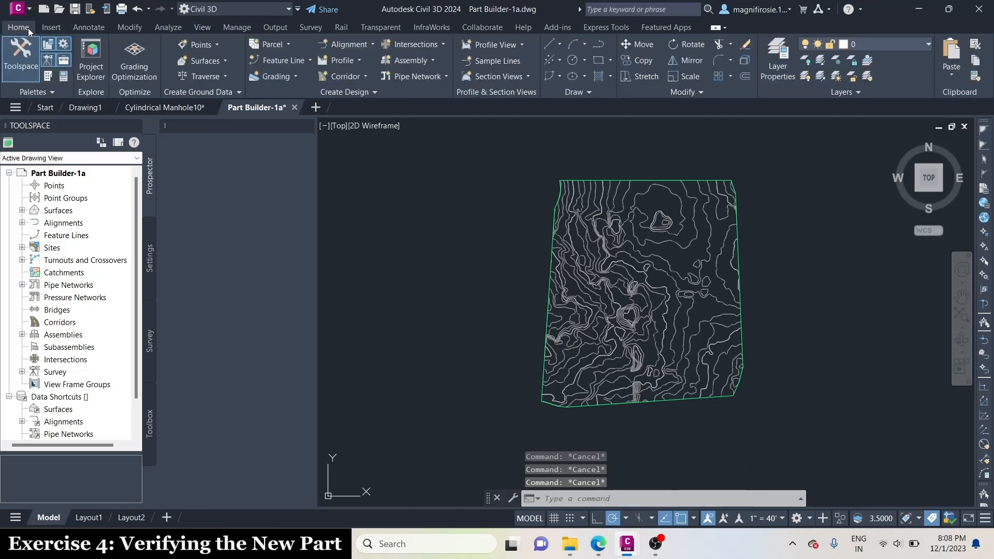
{"action": "left_click", "coordinate": [378, 95]}
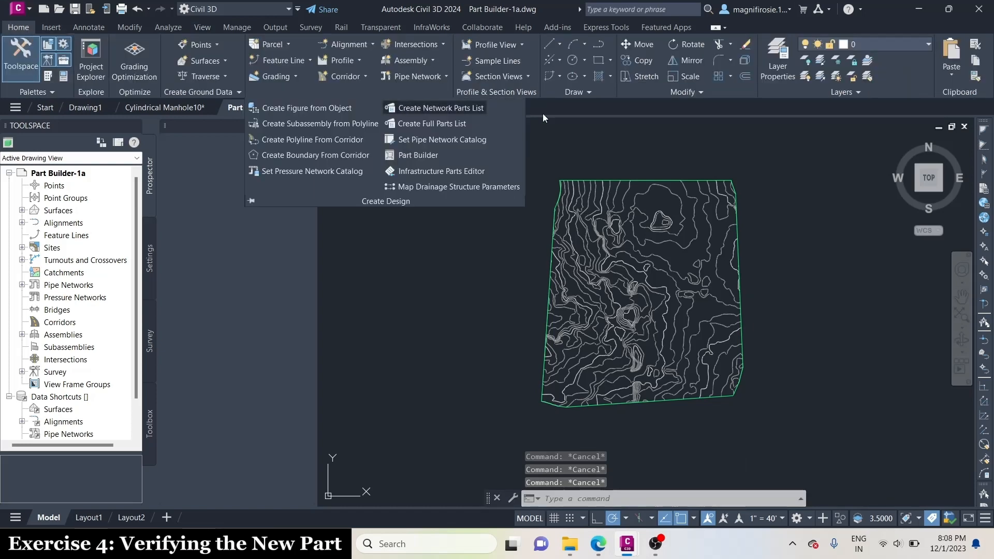
{"action": "left_click", "coordinate": [320, 141]}
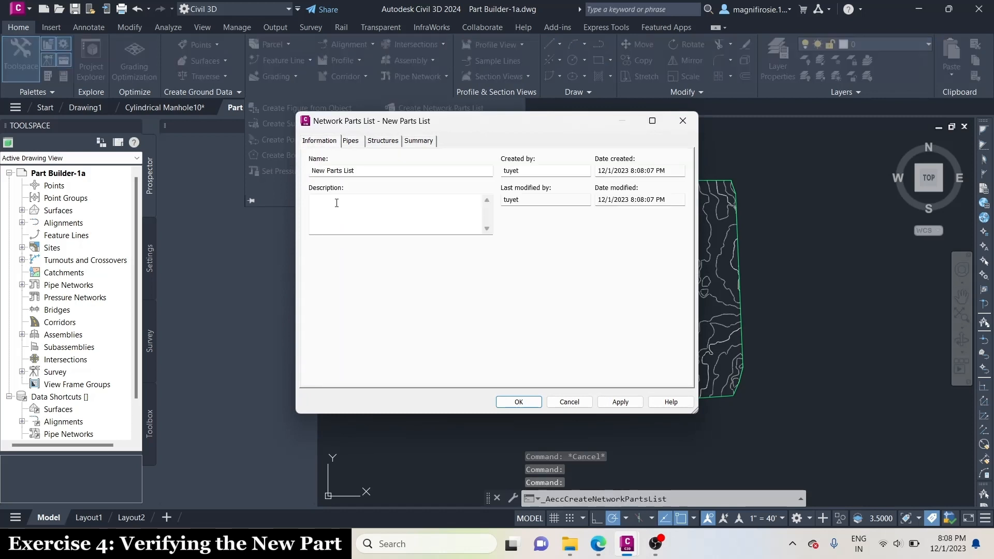
{"action": "left_click", "coordinate": [336, 202]}
{"action": "left_click", "coordinate": [325, 167]}
{"action": "left_click_drag", "start_coordinate": [325, 171], "coordinate": [311, 175]}
{"action": "type", "text": "Test"}
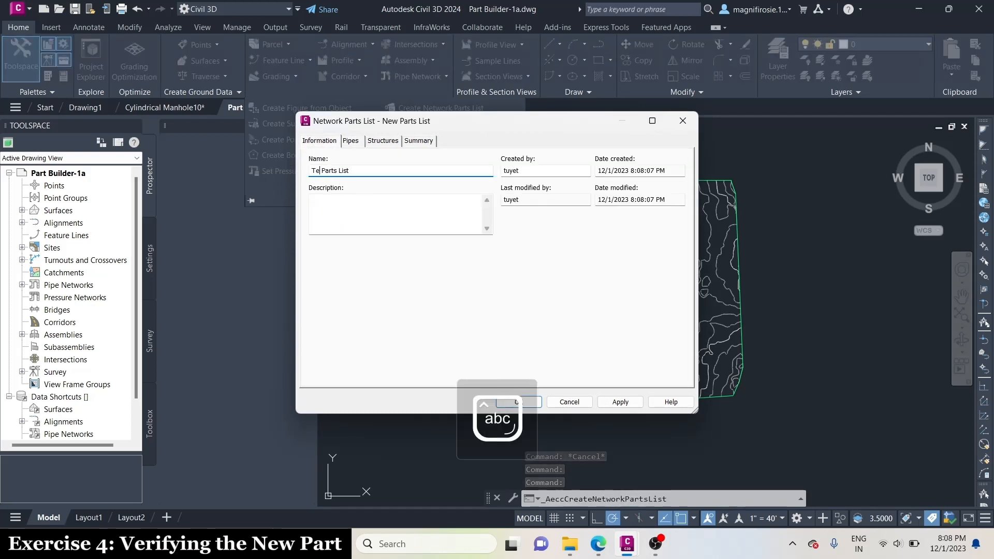
- Add the Cylindrical Manhole10 part family to the structures of the parts list
{"action": "left_click", "coordinate": [384, 141]}
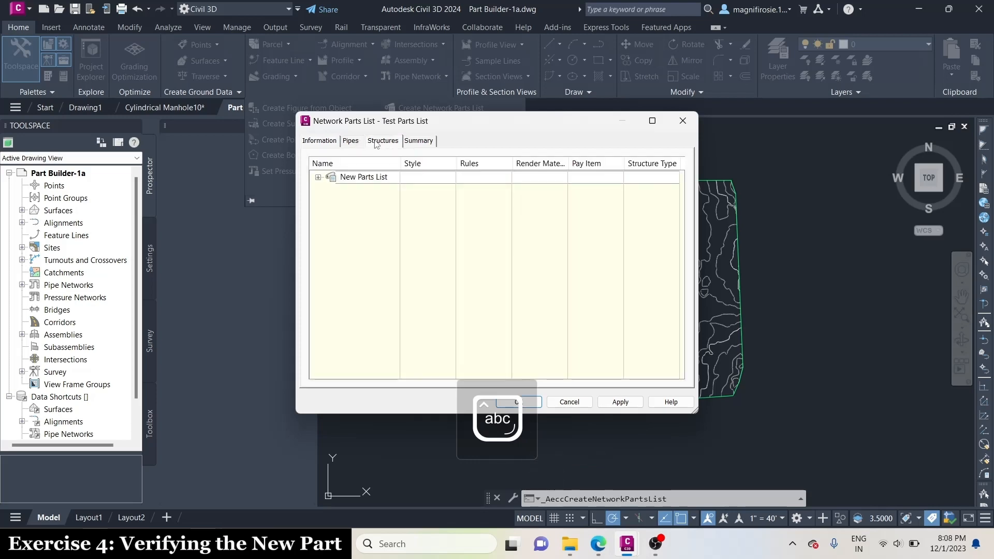
{"action": "left_click", "coordinate": [350, 179]}
{"action": "right_click", "coordinate": [358, 180]}
{"action": "left_click", "coordinate": [389, 187]}
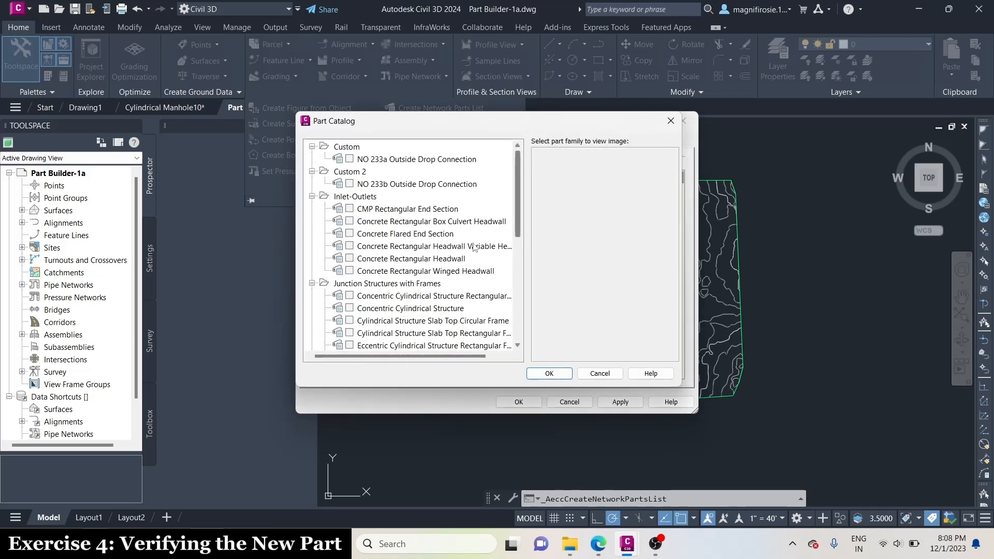
{"action": "scroll", "coordinate": [414, 267], "scroll_direction": "down", "scroll_amount": 6}
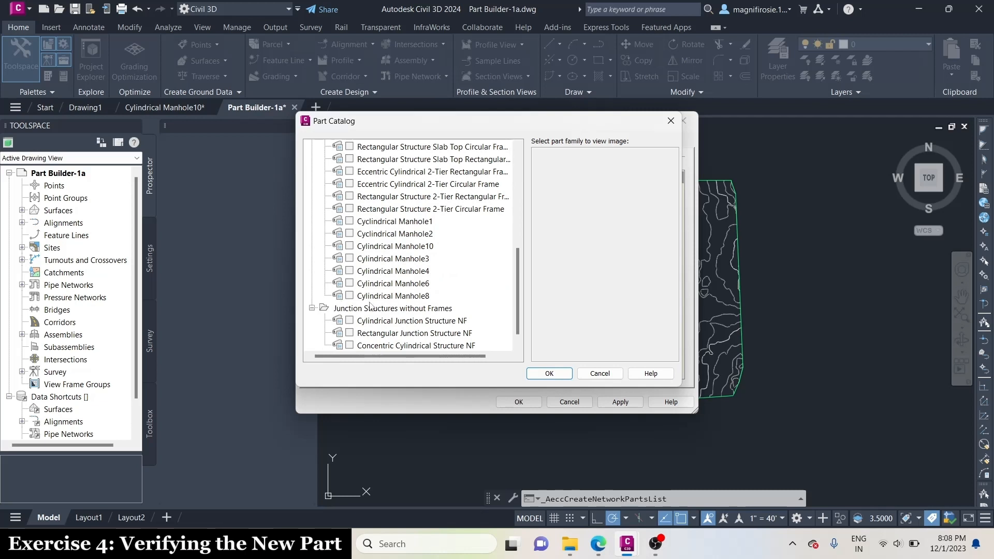
{"action": "left_click", "coordinate": [399, 248]}
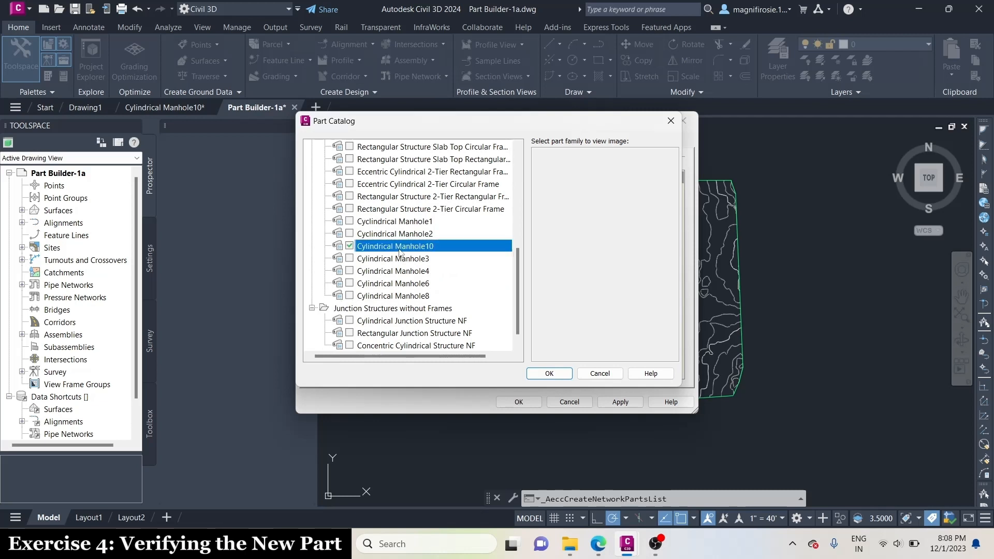
{"action": "left_click", "coordinate": [550, 374]}
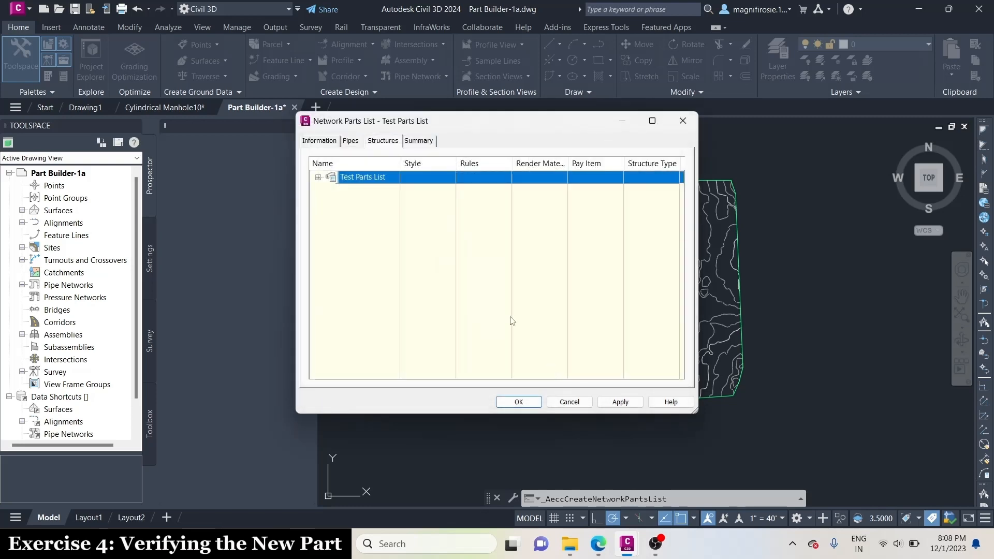
- Add a part size with the default property values to the cylindrical manhole family and expand the family
{"action": "left_click", "coordinate": [377, 201]}
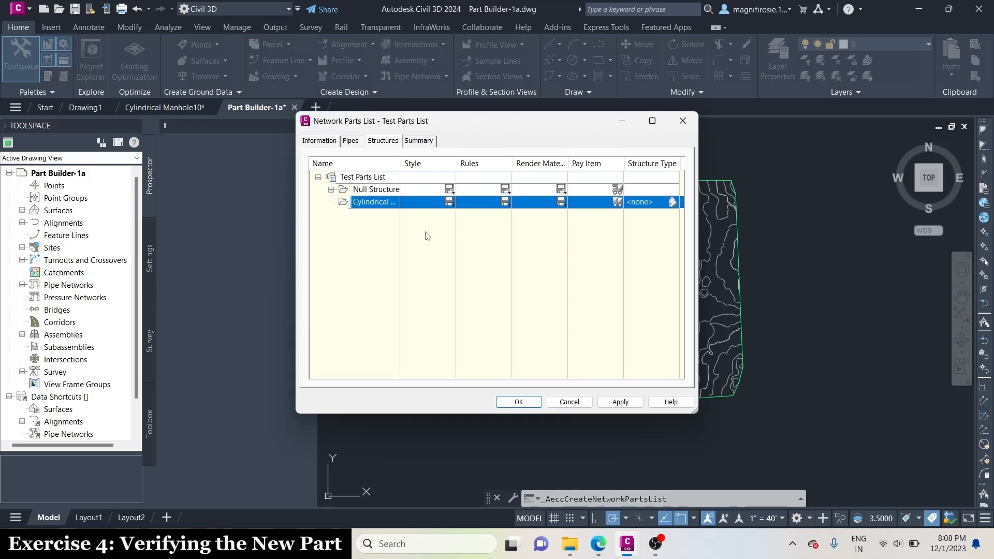
{"action": "right_click", "coordinate": [388, 202]}
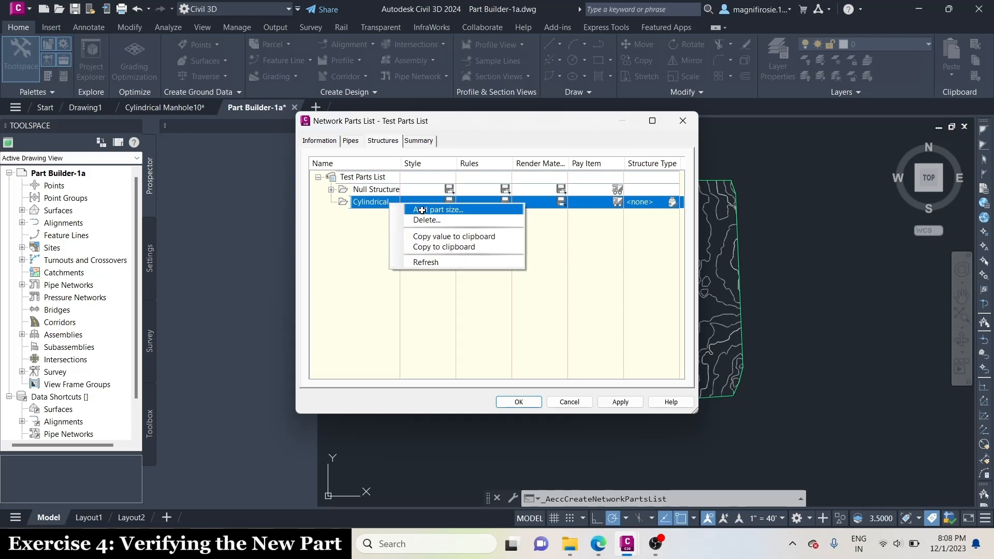
{"action": "left_click", "coordinate": [421, 210]}
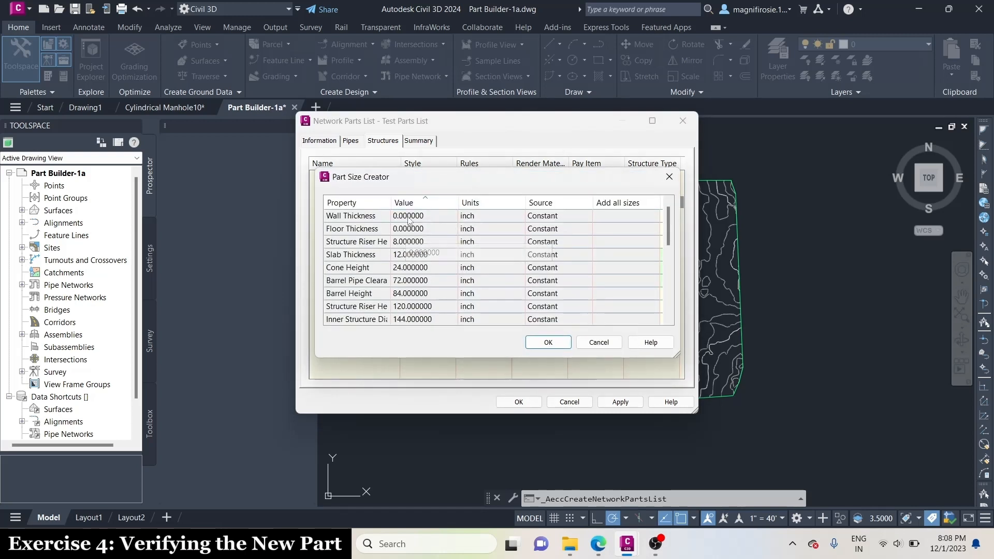
{"action": "left_click", "coordinate": [409, 217]}
{"action": "left_click", "coordinate": [412, 229]}
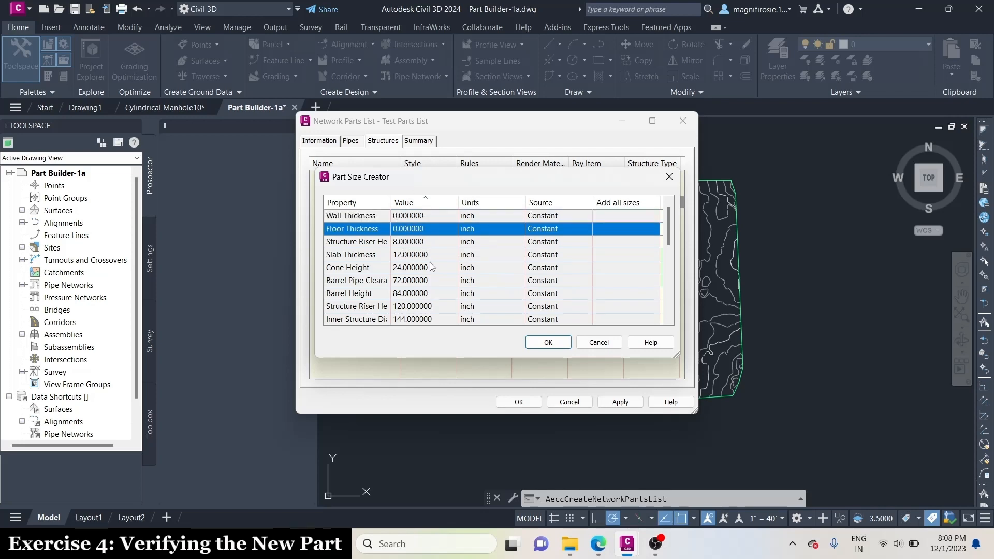
{"action": "scroll", "coordinate": [432, 266], "scroll_direction": "down", "scroll_amount": 6}
{"action": "left_click", "coordinate": [548, 343]}
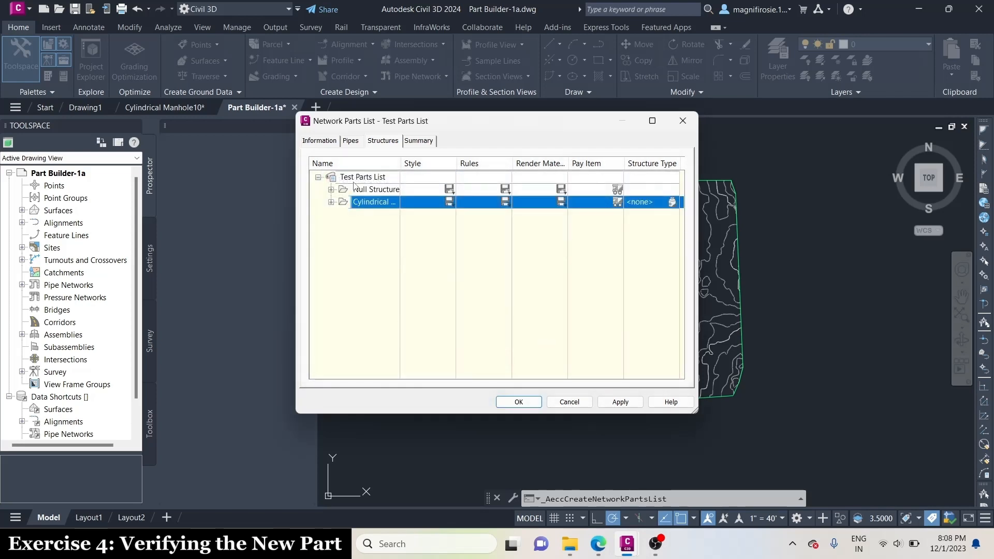
{"action": "left_click", "coordinate": [331, 202]}
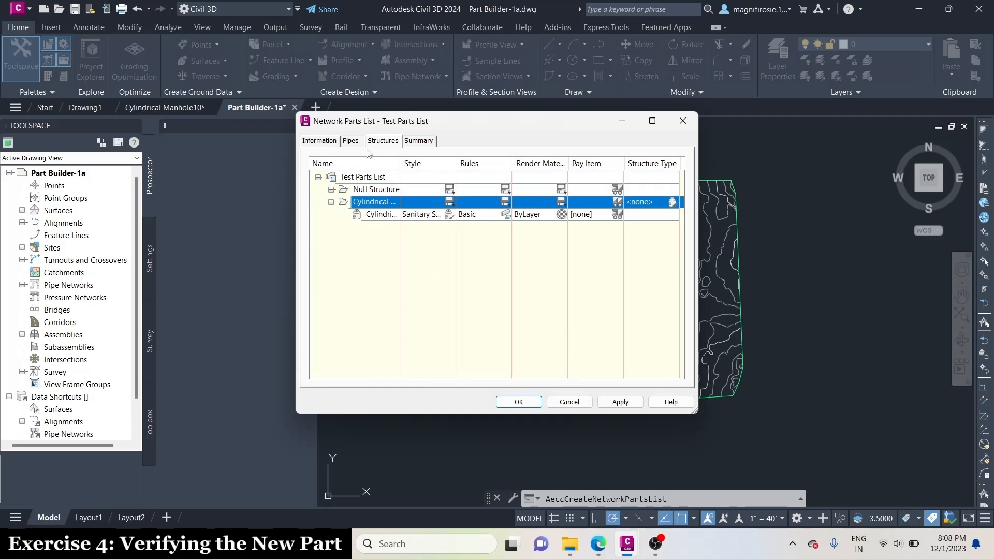
- Add the Corrugated Metal Pipe and Concrete Pipe part families to the pipes of the parts list
{"action": "left_click", "coordinate": [351, 140]}
{"action": "left_click", "coordinate": [347, 177]}
{"action": "right_click", "coordinate": [347, 177]}
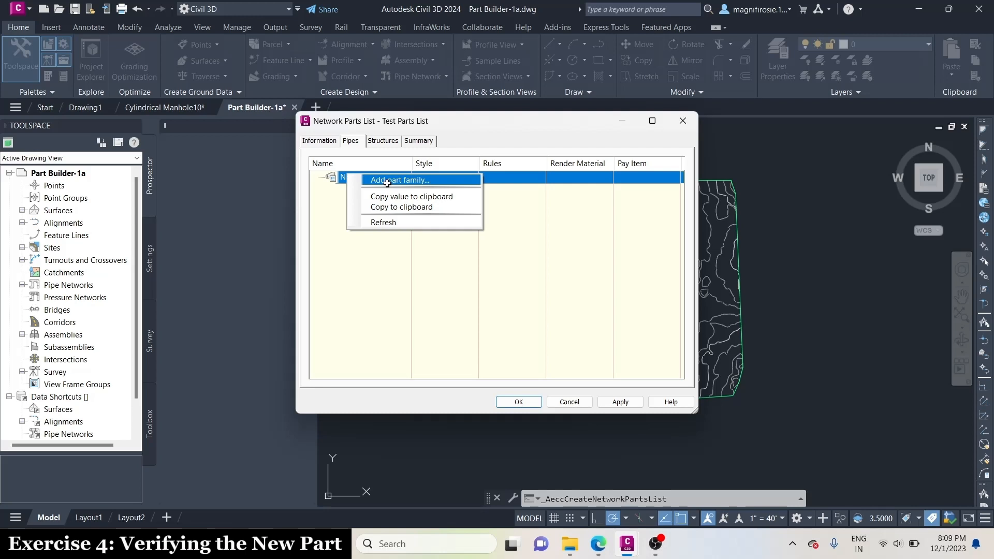
{"action": "left_click", "coordinate": [387, 181]}
{"action": "left_click", "coordinate": [350, 159]}
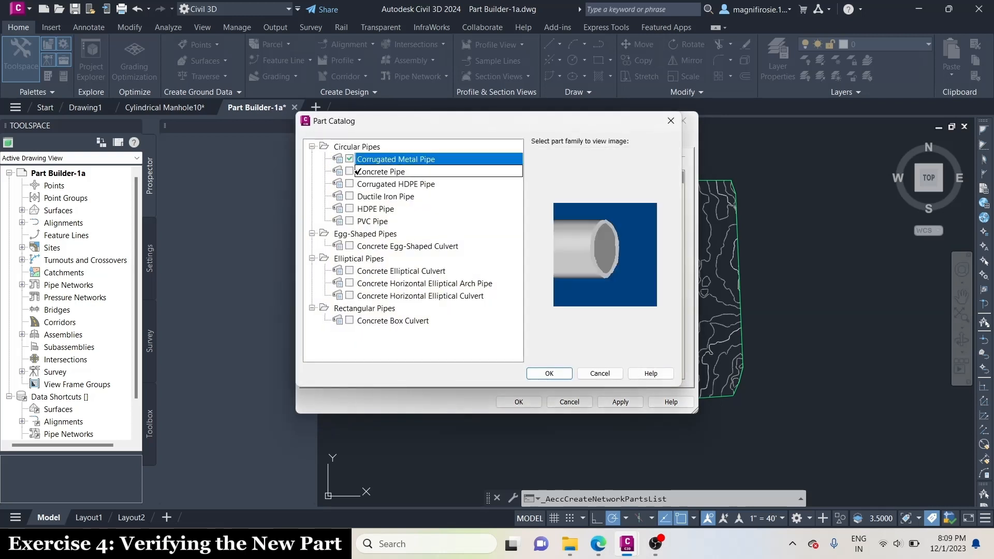
{"action": "left_click", "coordinate": [357, 171]}
{"action": "left_click", "coordinate": [549, 372]}
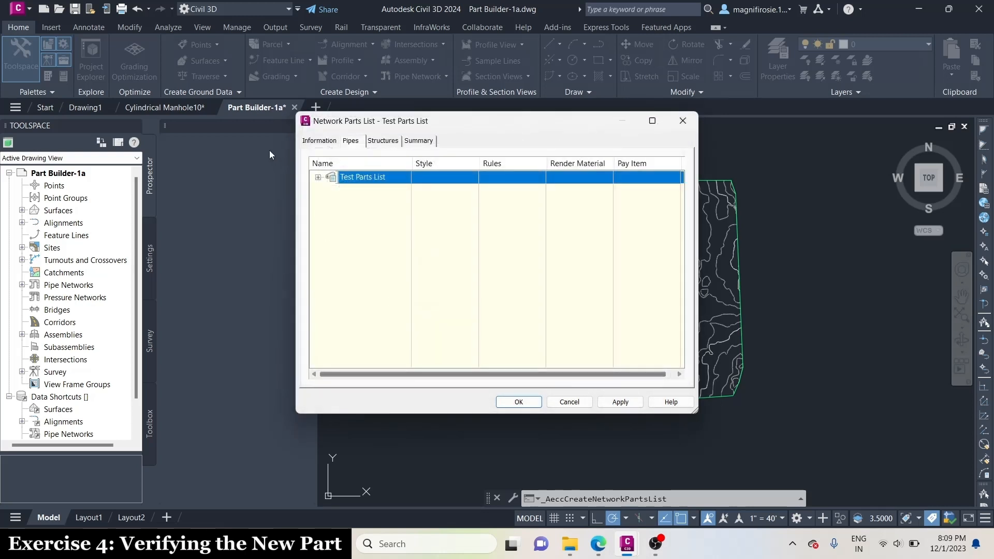
- Add a part size with the default property values to both the Corrugated Metal Pipe and Concrete Pipe families
{"action": "left_click", "coordinate": [318, 177]}
{"action": "right_click", "coordinate": [371, 192]}
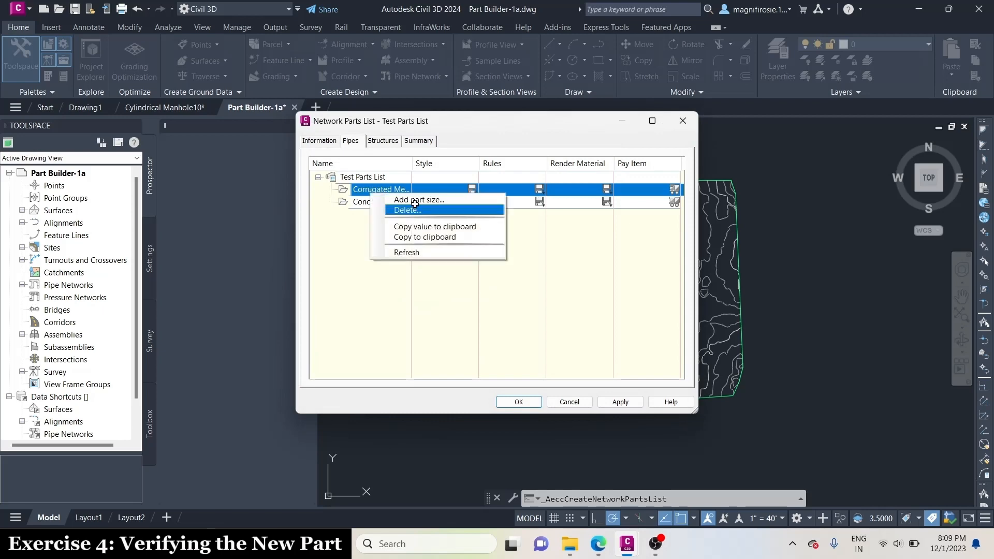
{"action": "left_click", "coordinate": [415, 200]}
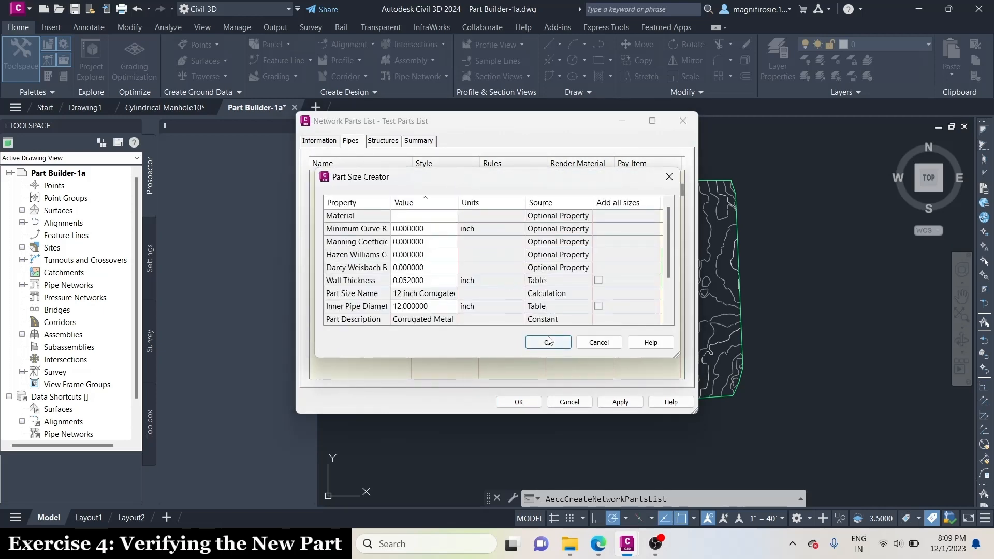
{"action": "left_click", "coordinate": [549, 342]}
{"action": "left_click", "coordinate": [370, 202]}
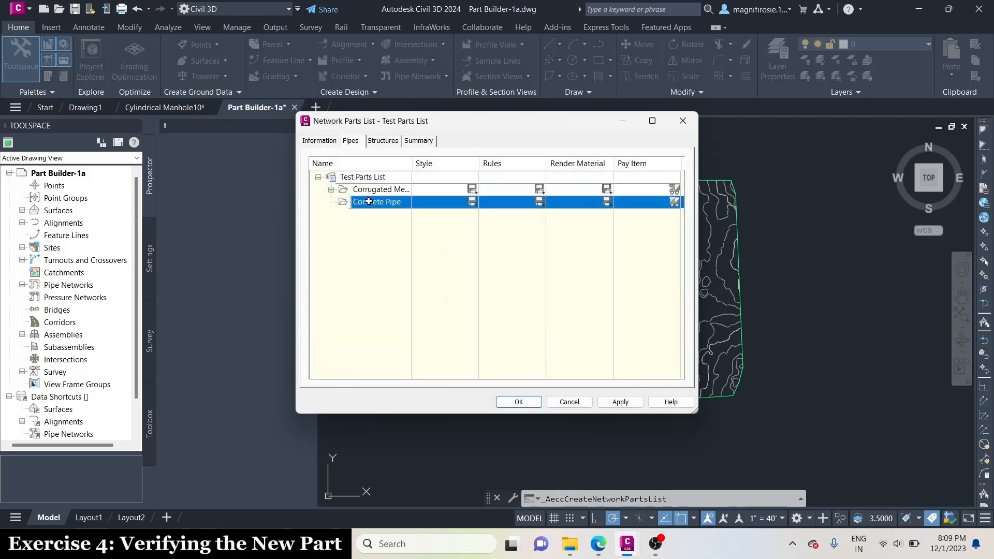
{"action": "right_click", "coordinate": [369, 202]}
{"action": "left_click", "coordinate": [394, 208]}
{"action": "left_click", "coordinate": [546, 343]}
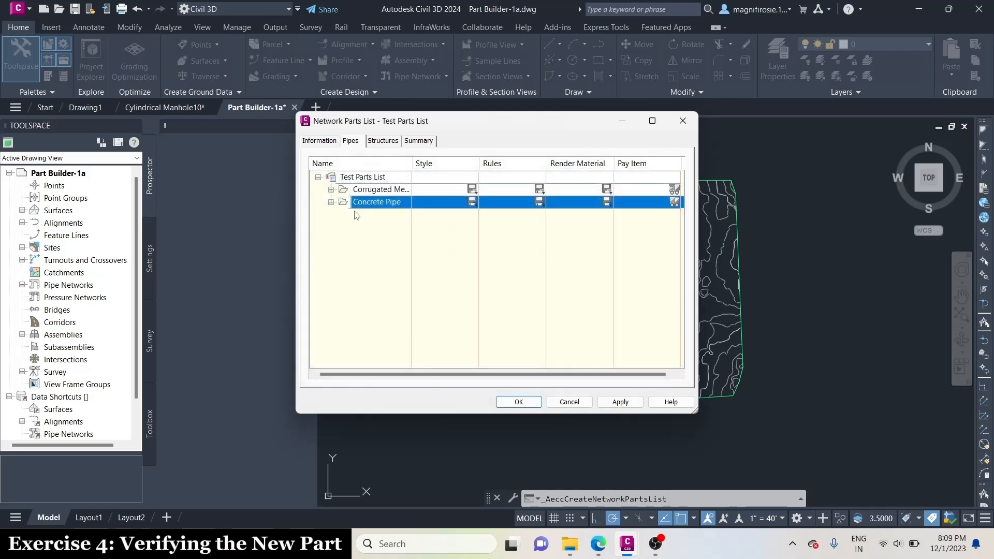
- Expand both pipe families to show their sizes, and save the Test Parts List
{"action": "left_click", "coordinate": [330, 202]}
{"action": "left_click", "coordinate": [331, 190]}
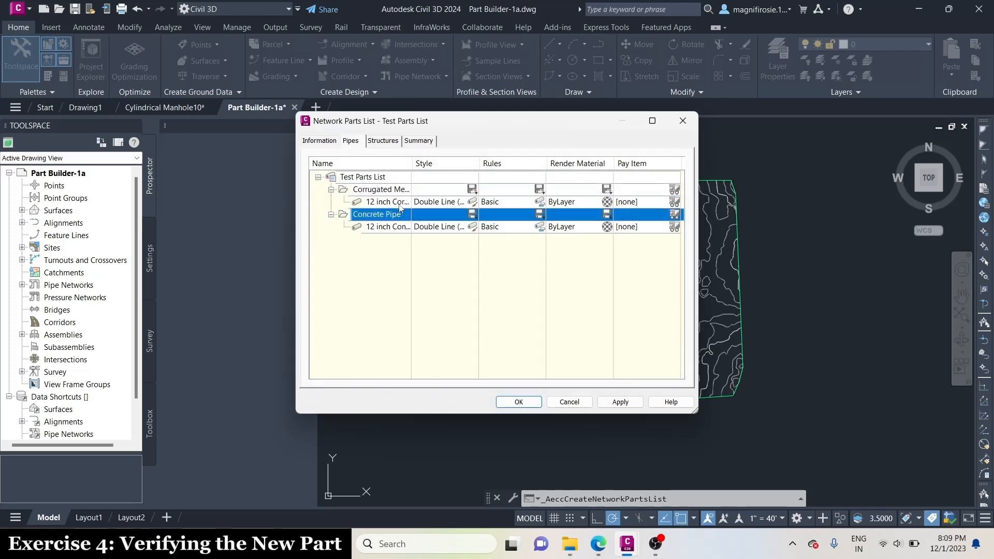
{"action": "left_click", "coordinate": [620, 402]}
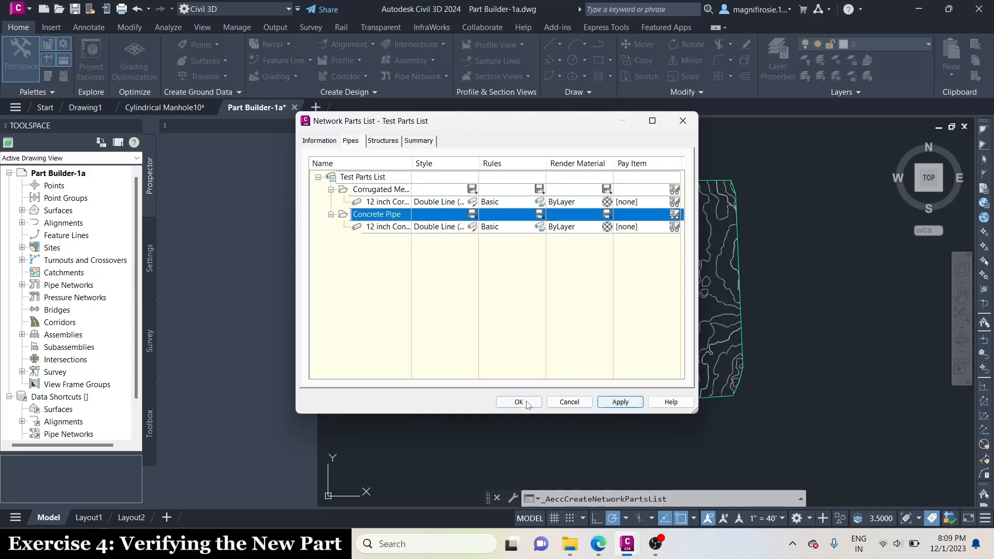
{"action": "left_click", "coordinate": [518, 402]}
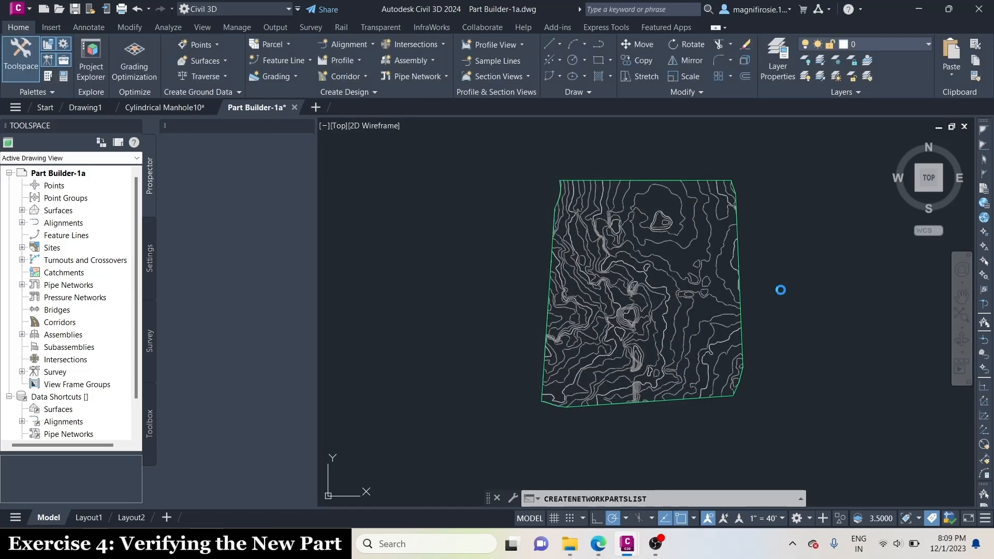
- Create a pipe network by layout with the default name, using Test Parts List and Surface2
{"action": "scroll", "coordinate": [771, 282], "scroll_direction": "up", "scroll_amount": 2}
{"action": "scroll", "coordinate": [715, 267], "scroll_direction": "down", "scroll_amount": 2}
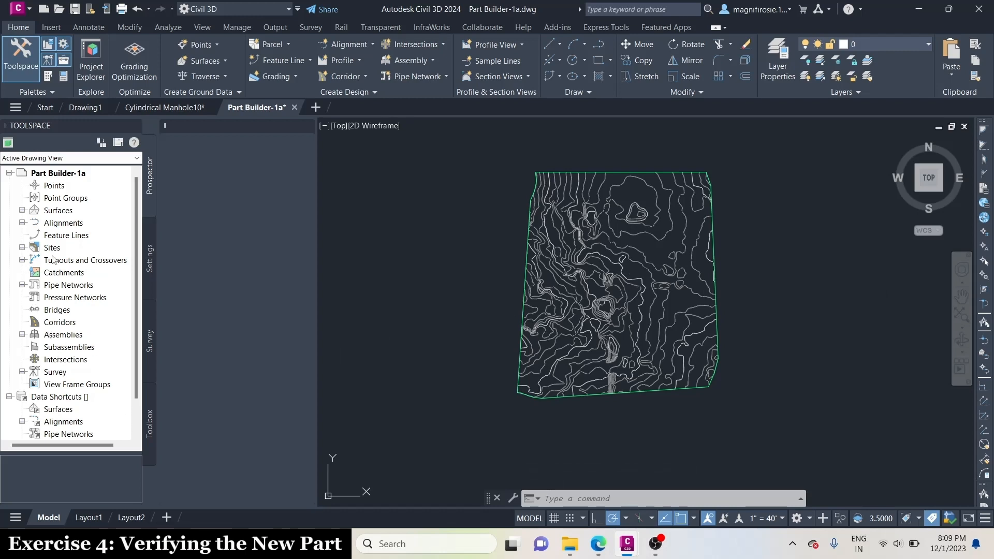
{"action": "left_click", "coordinate": [58, 289]}
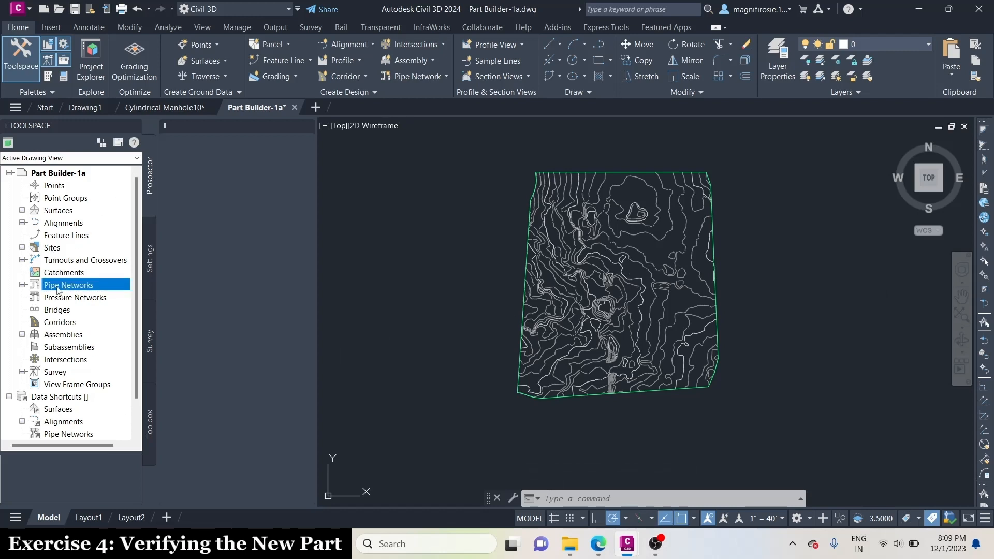
{"action": "left_click", "coordinate": [22, 285]}
{"action": "right_click", "coordinate": [77, 297]}
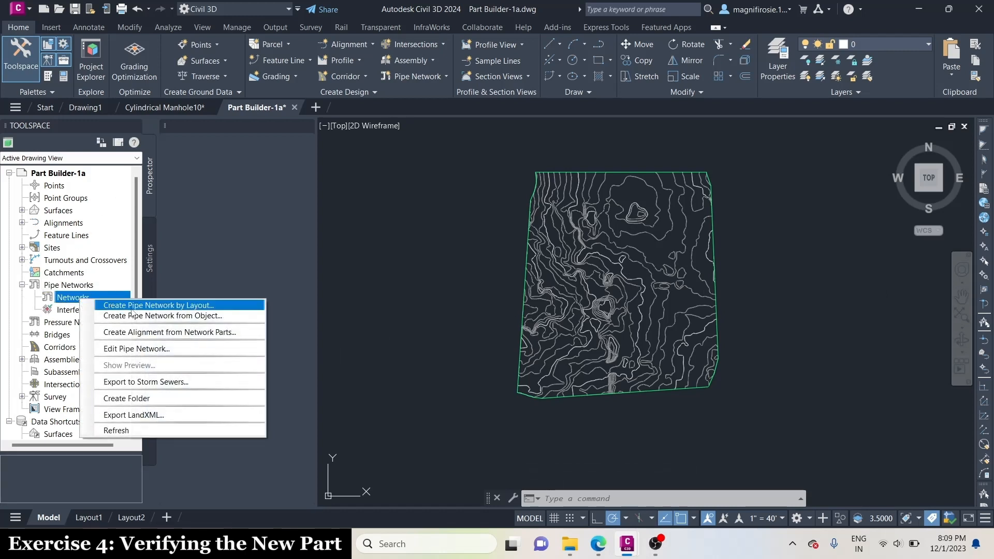
{"action": "left_click", "coordinate": [109, 306]}
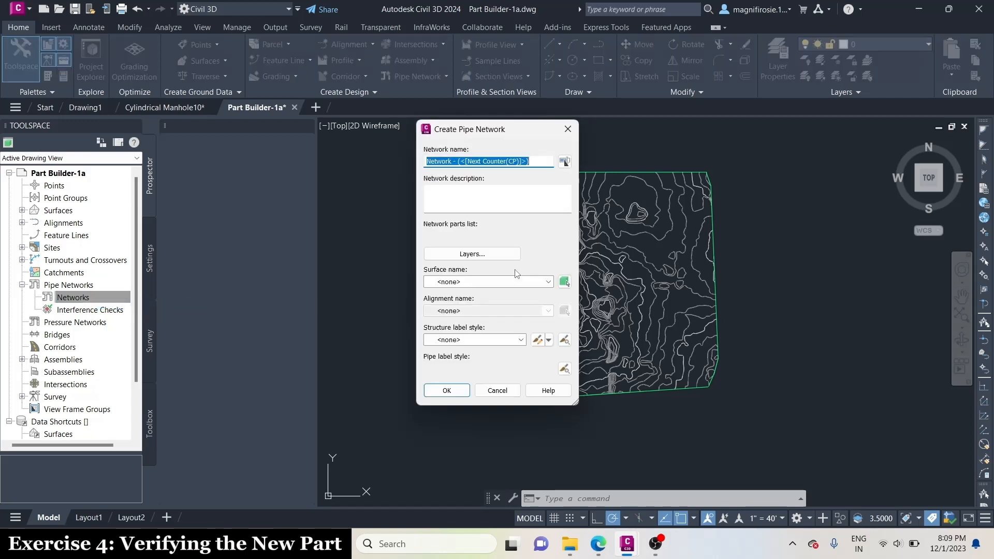
{"action": "left_click", "coordinate": [484, 236]}
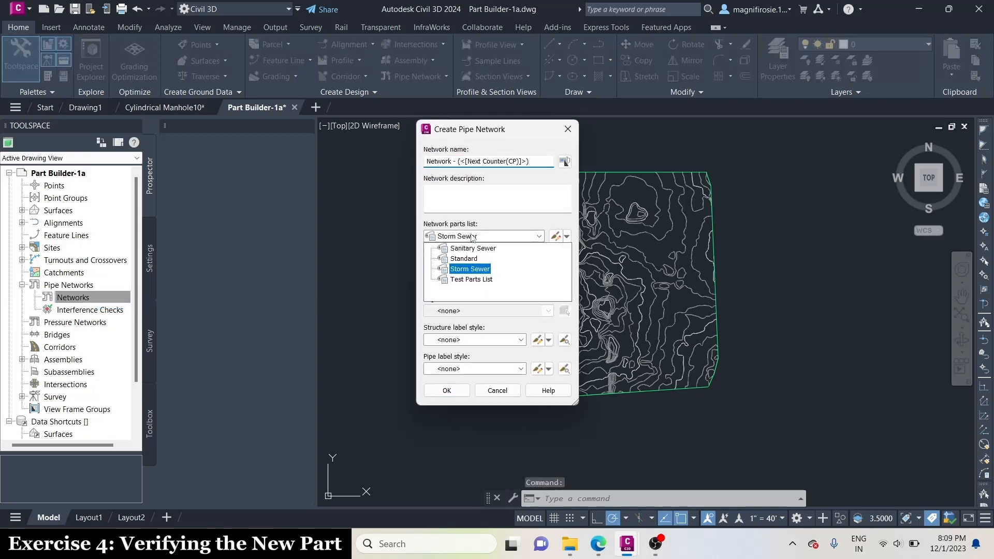
{"action": "left_click", "coordinate": [466, 279]}
{"action": "left_click", "coordinate": [468, 281]}
{"action": "left_click", "coordinate": [472, 309]}
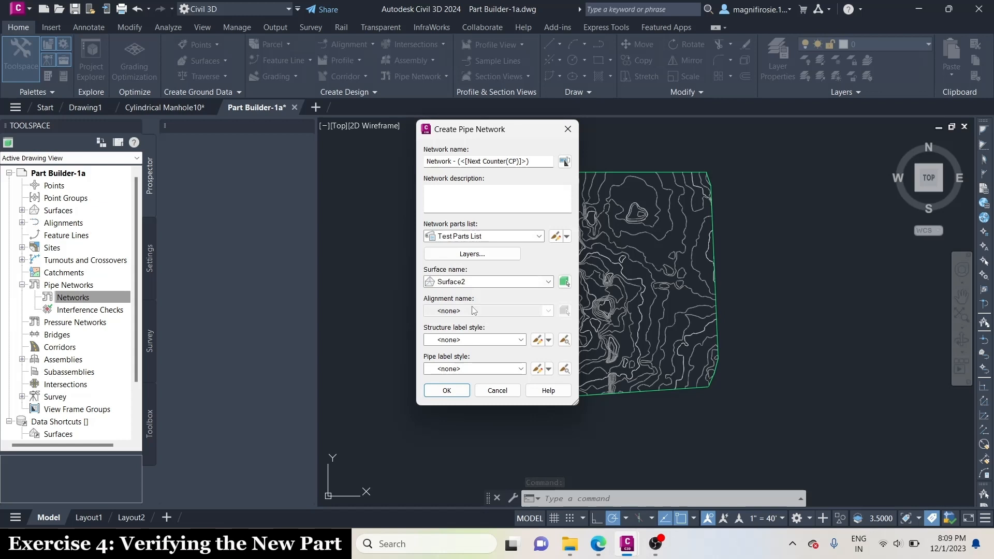
{"action": "left_click", "coordinate": [447, 391]}
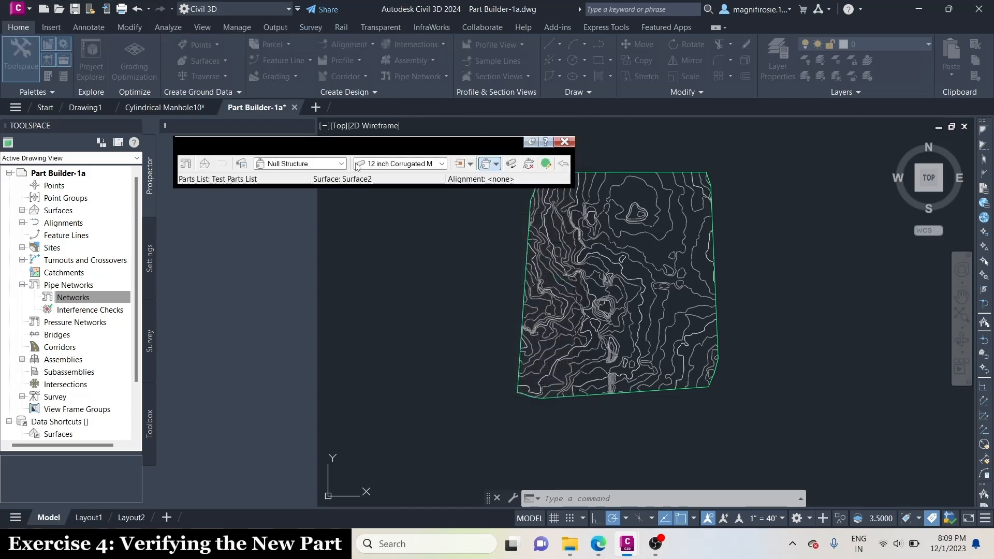
- Set the layout to draw pipes and structures with Cylindrical Manhole10 and the 12 inch Corrugated Metal Pipe
{"action": "left_click", "coordinate": [306, 165]}
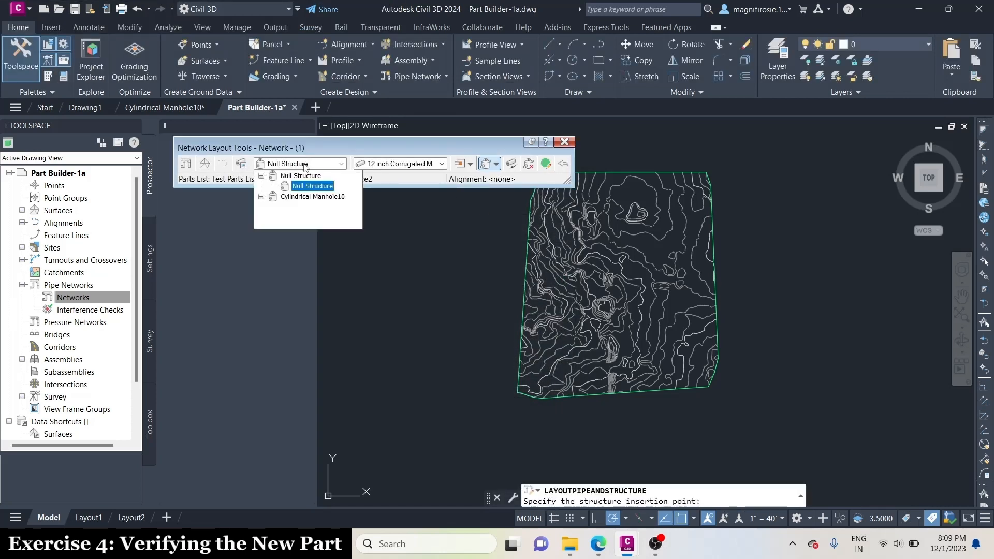
{"action": "left_click", "coordinate": [261, 197]}
{"action": "left_click", "coordinate": [311, 207]}
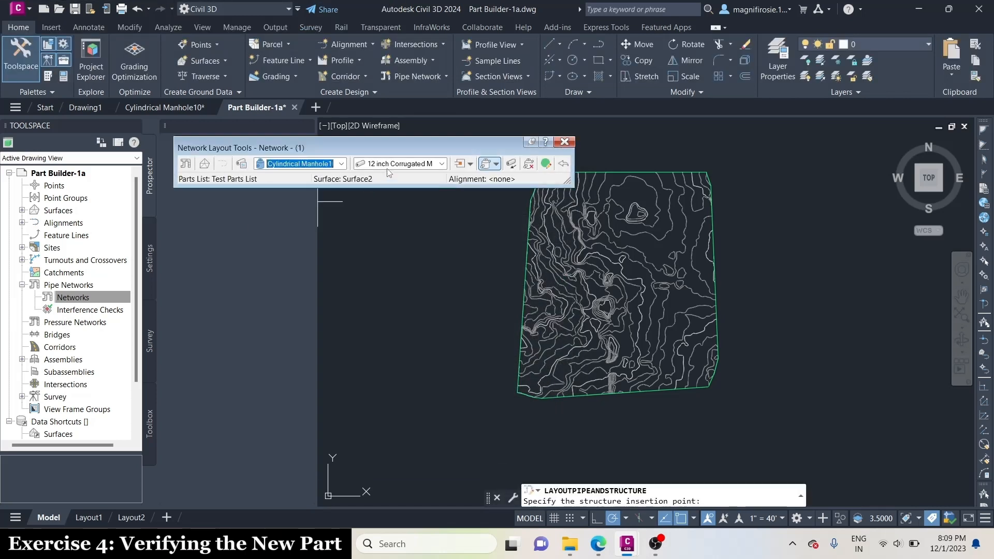
{"action": "left_click", "coordinate": [394, 164]}
{"action": "left_click", "coordinate": [361, 197]}
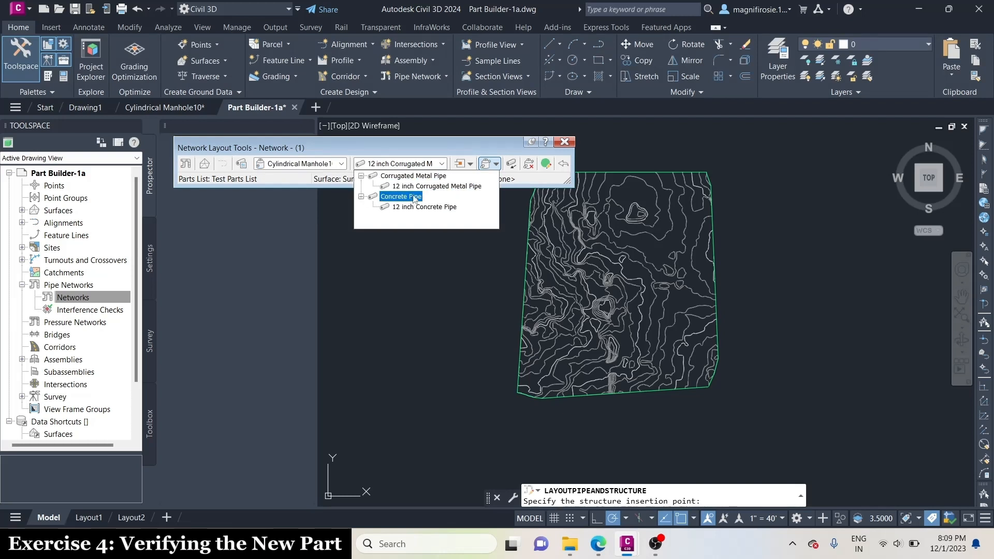
{"action": "left_click", "coordinate": [415, 191]}
{"action": "left_click", "coordinate": [497, 164]}
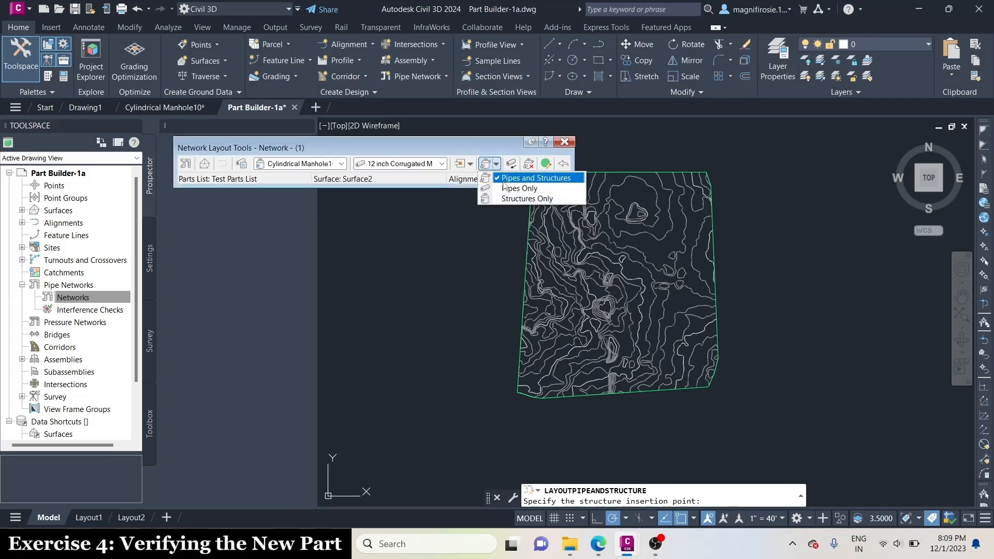
{"action": "left_click", "coordinate": [510, 178]}
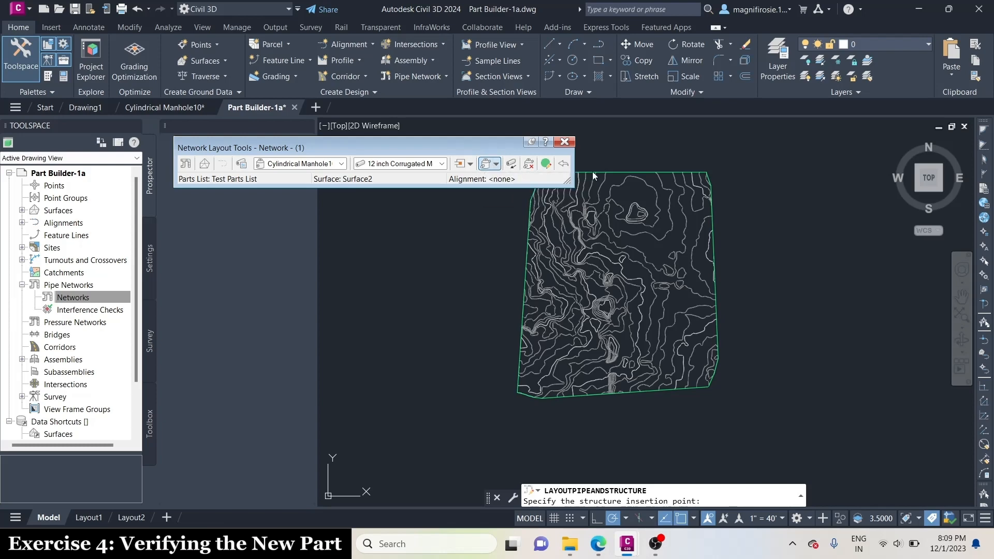
- Lay out three manholes connected by two pipes near the surface's eastern edge, and end the layout command
{"action": "scroll", "coordinate": [654, 209], "scroll_direction": "up", "scroll_amount": 5}
{"action": "scroll", "coordinate": [665, 289], "scroll_direction": "up", "scroll_amount": 2}
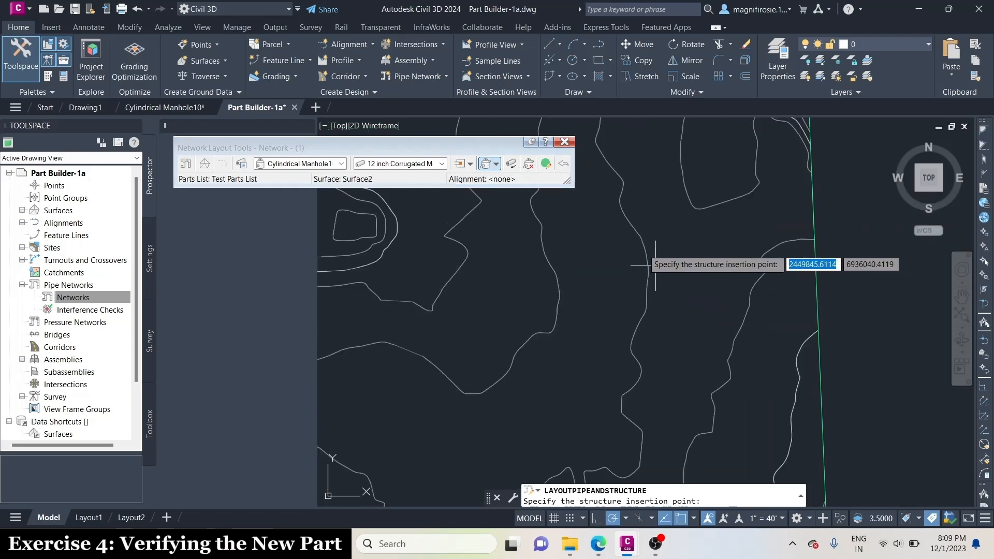
{"action": "left_click", "coordinate": [614, 186]}
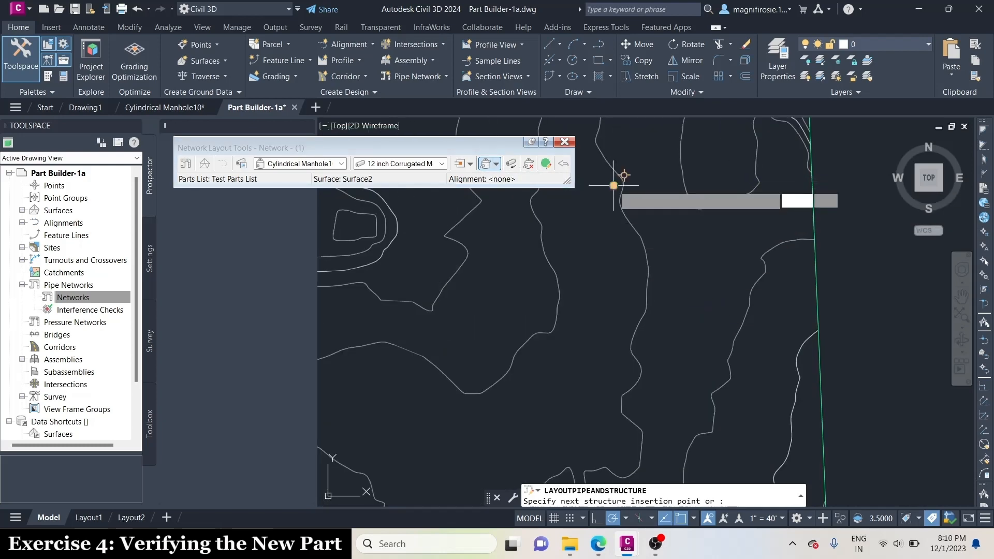
{"action": "left_click", "coordinate": [720, 373]}
{"action": "scroll", "coordinate": [685, 306], "scroll_direction": "up", "scroll_amount": 5}
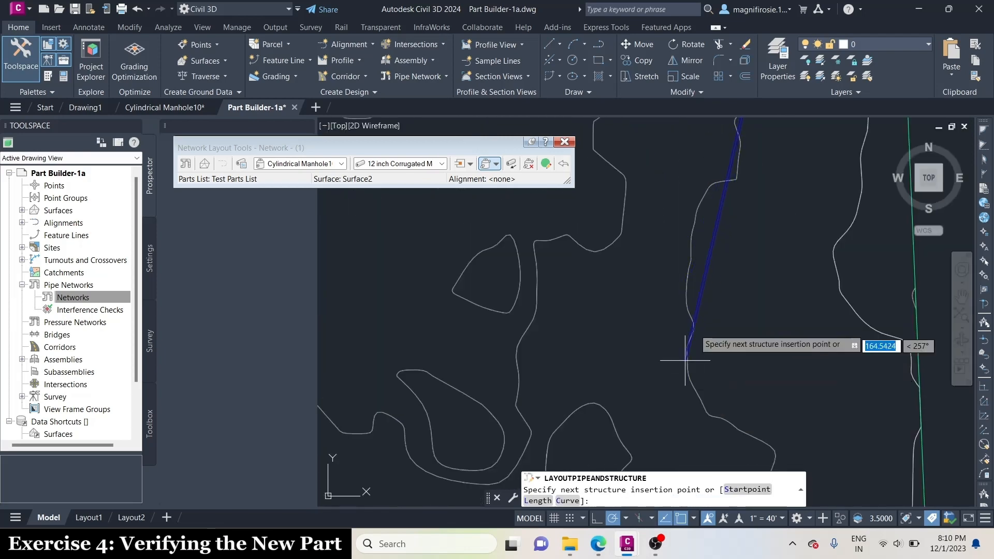
{"action": "scroll", "coordinate": [683, 331], "scroll_direction": "down", "scroll_amount": 5}
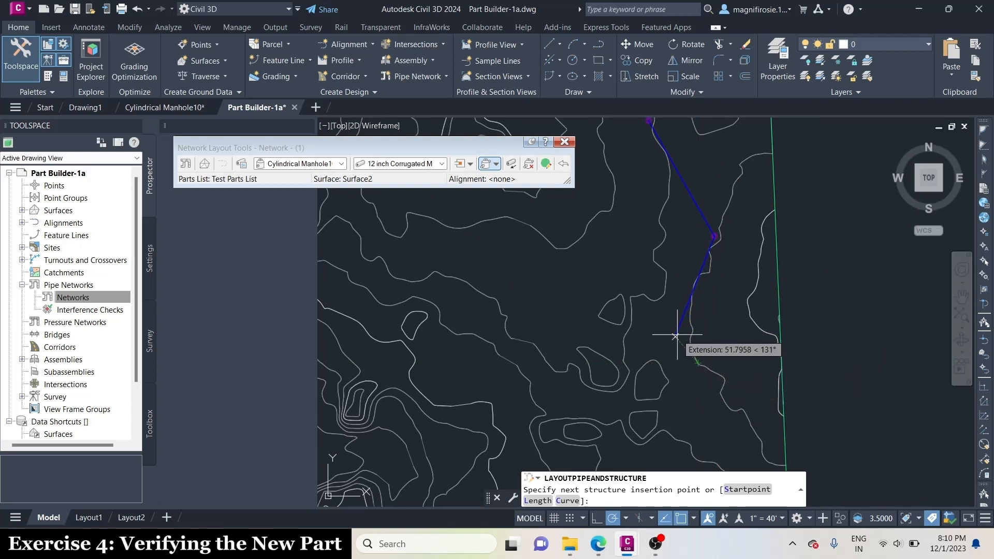
{"action": "scroll", "coordinate": [680, 331], "scroll_direction": "up", "scroll_amount": 4}
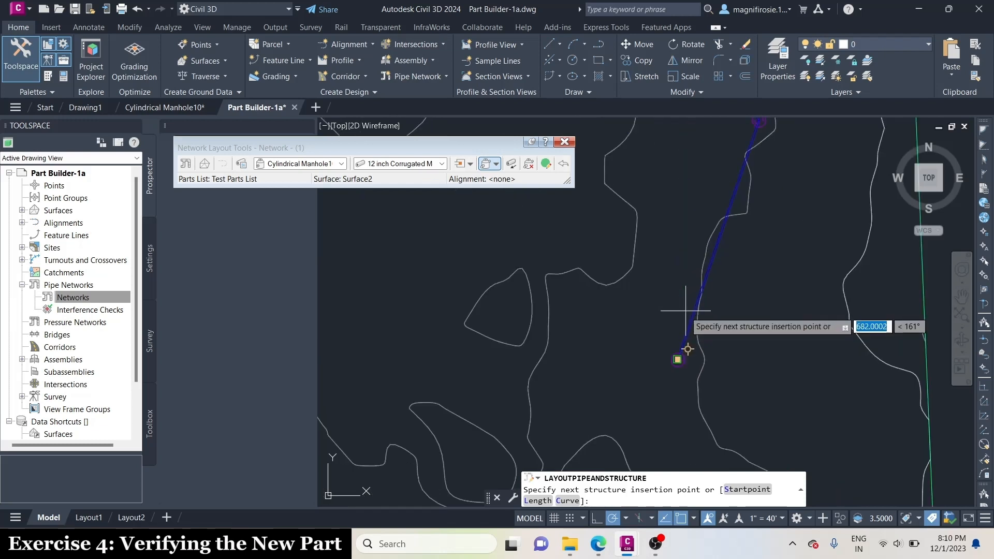
{"action": "left_click", "coordinate": [682, 332]}
{"action": "key", "text": "Return"}
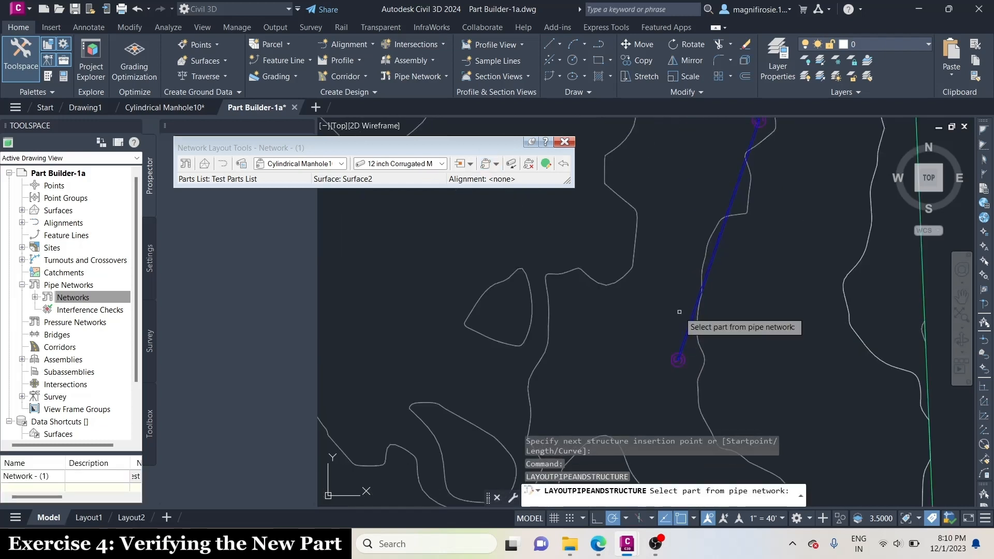
{"action": "key", "text": "Escape"}
{"action": "key", "text": "Escape"}
{"action": "key", "text": "Escape"}
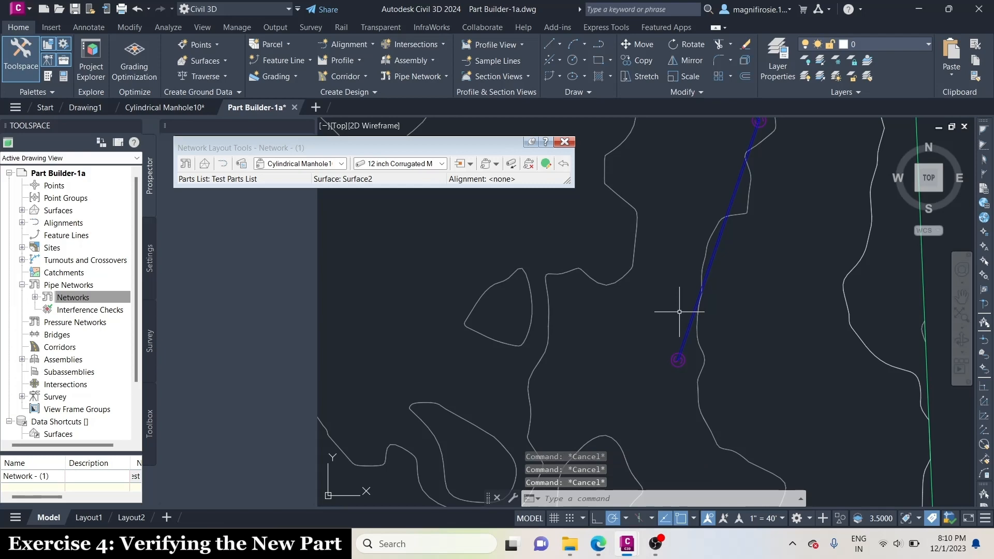
- Switch the drawing to the SW Isometric view and examine the pipe network in 3D
{"action": "scroll", "coordinate": [679, 312], "scroll_direction": "down", "scroll_amount": 6}
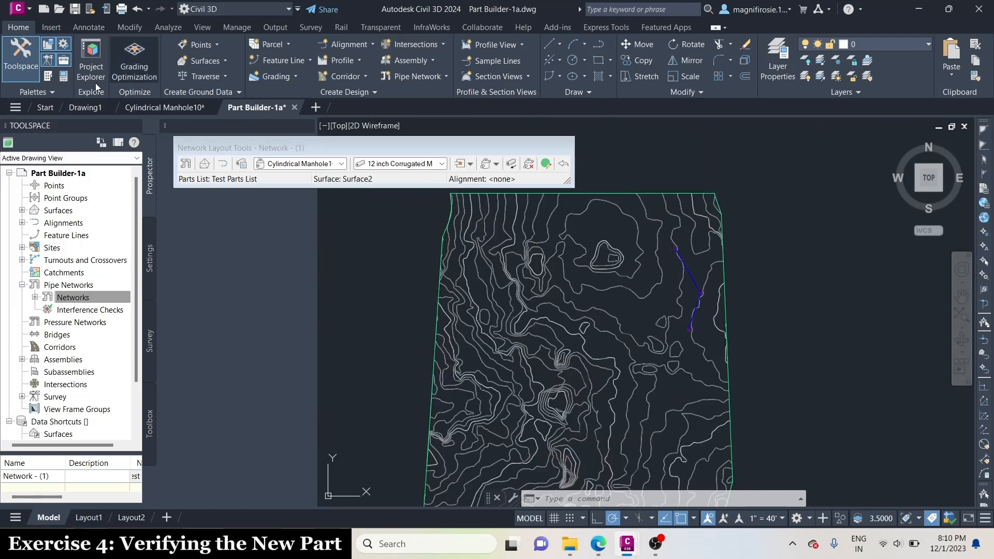
{"action": "left_click", "coordinate": [202, 27]}
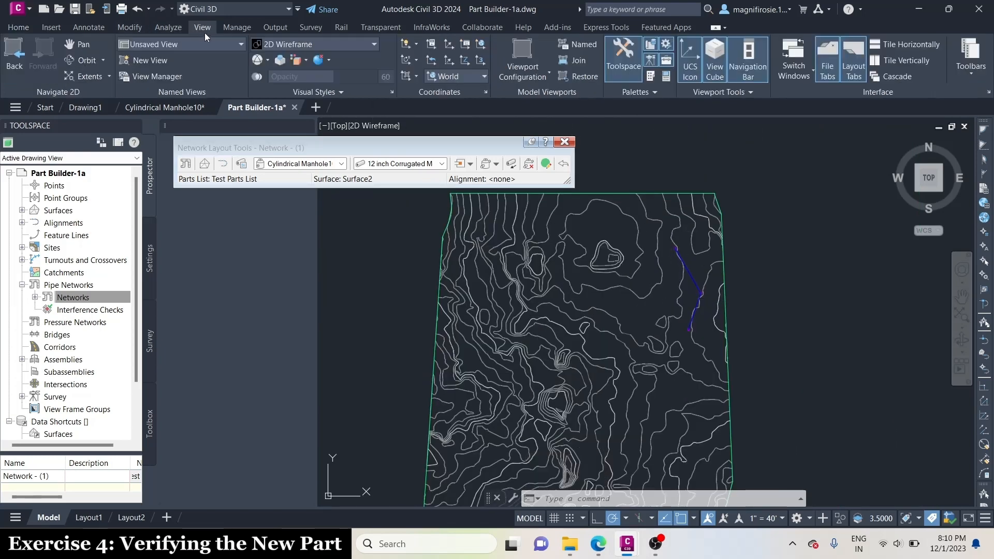
{"action": "left_click", "coordinate": [180, 45]}
{"action": "left_click", "coordinate": [155, 134]}
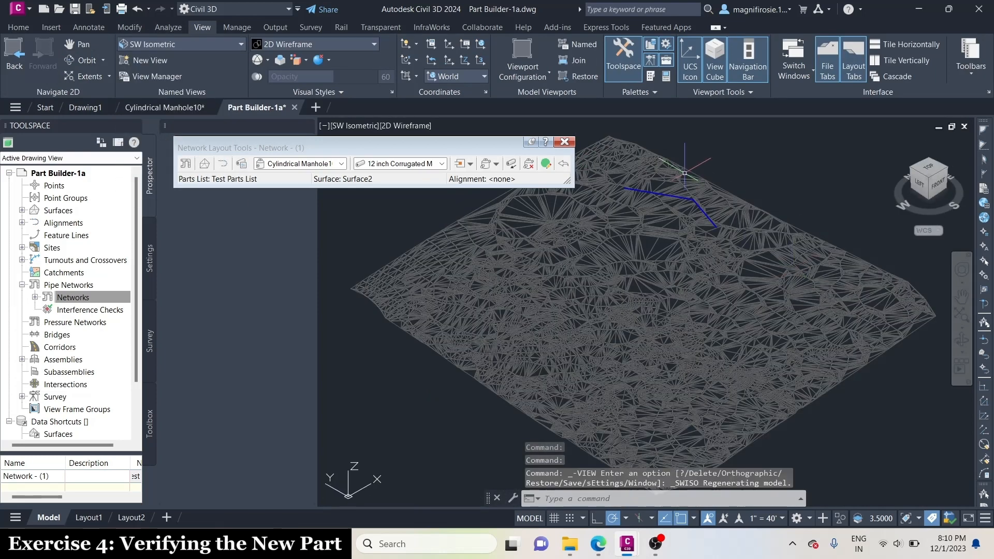
{"action": "scroll", "coordinate": [685, 174], "scroll_direction": "up", "scroll_amount": 5}
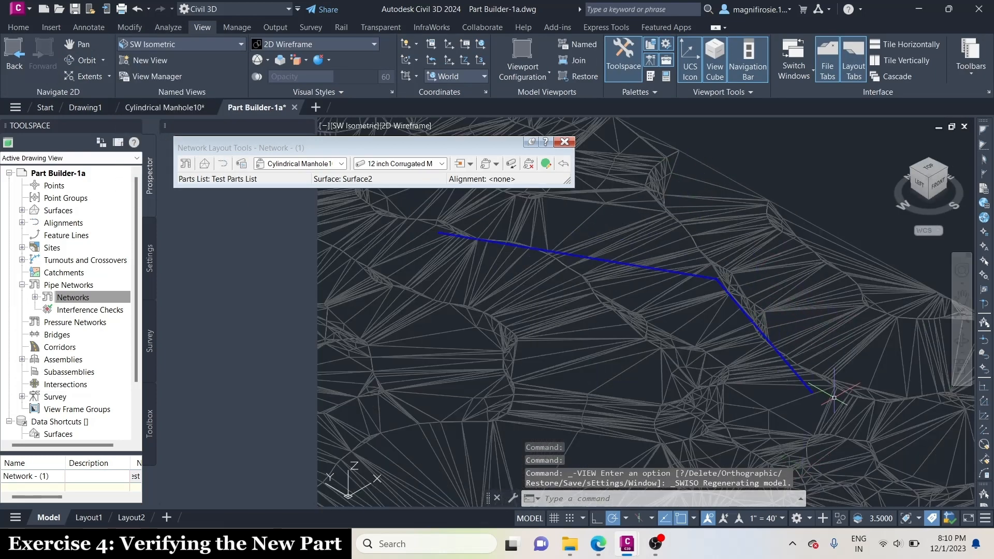
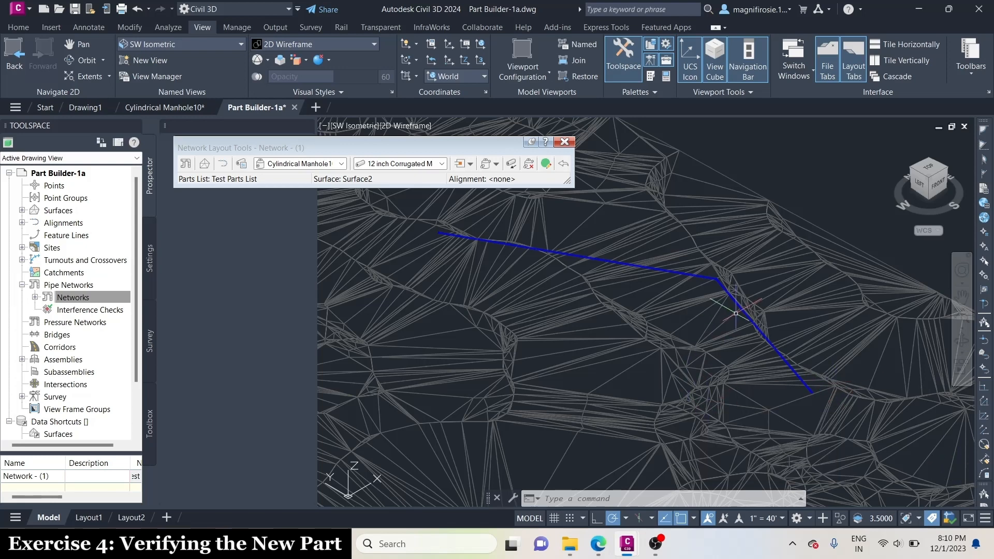
- Close the network layout tools and open Cylindrical Manhole10 from the Structure catalog in Part Builder to modify its part sizes
{"action": "left_click", "coordinate": [565, 141]}
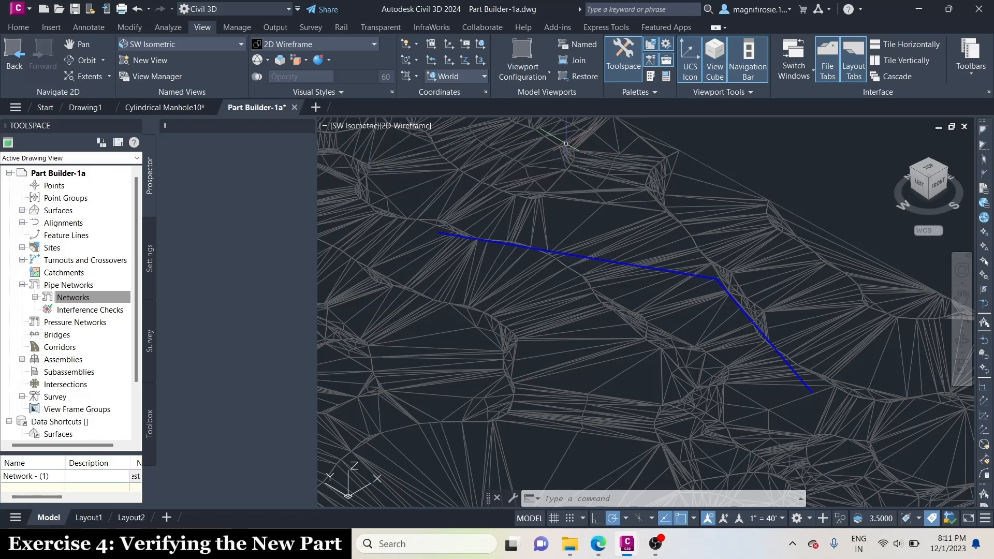
{"action": "left_click", "coordinate": [21, 28]}
{"action": "left_click", "coordinate": [386, 93]}
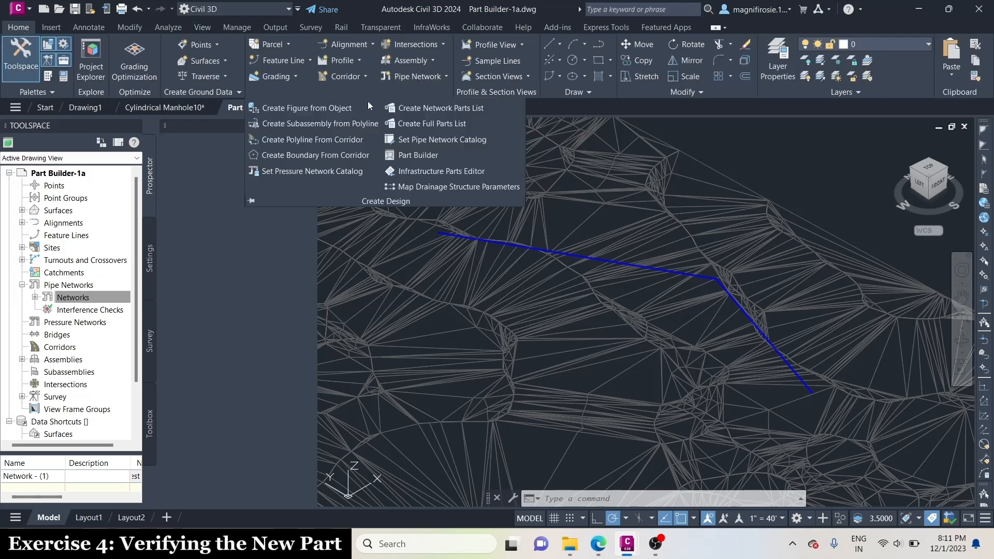
{"action": "left_click", "coordinate": [408, 155]}
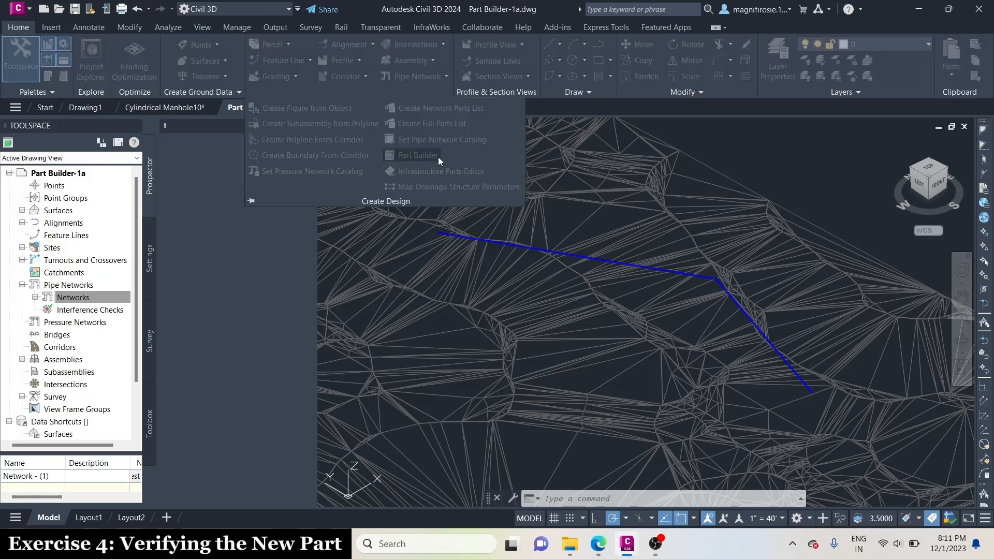
{"action": "scroll", "coordinate": [509, 245], "scroll_direction": "up", "scroll_amount": 3}
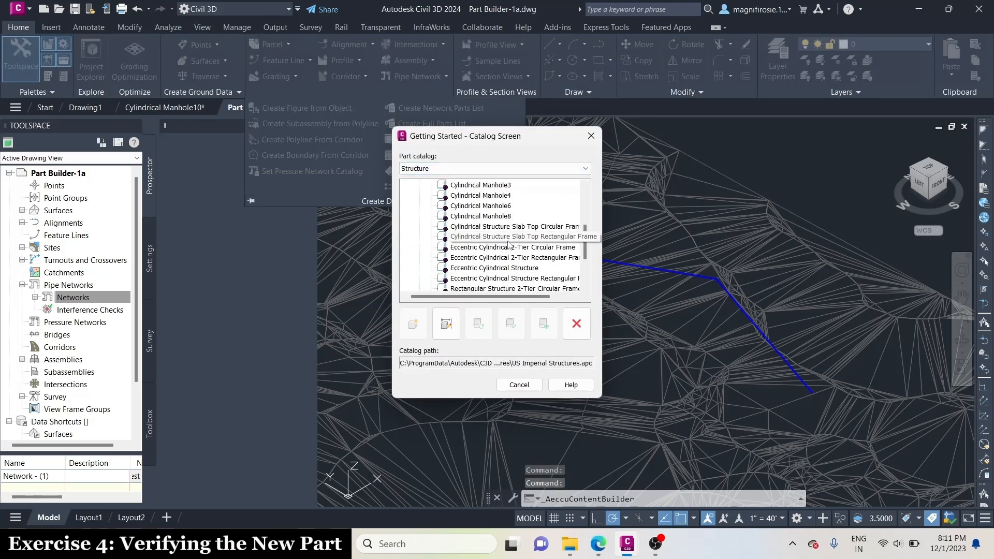
{"action": "left_click", "coordinate": [505, 236]}
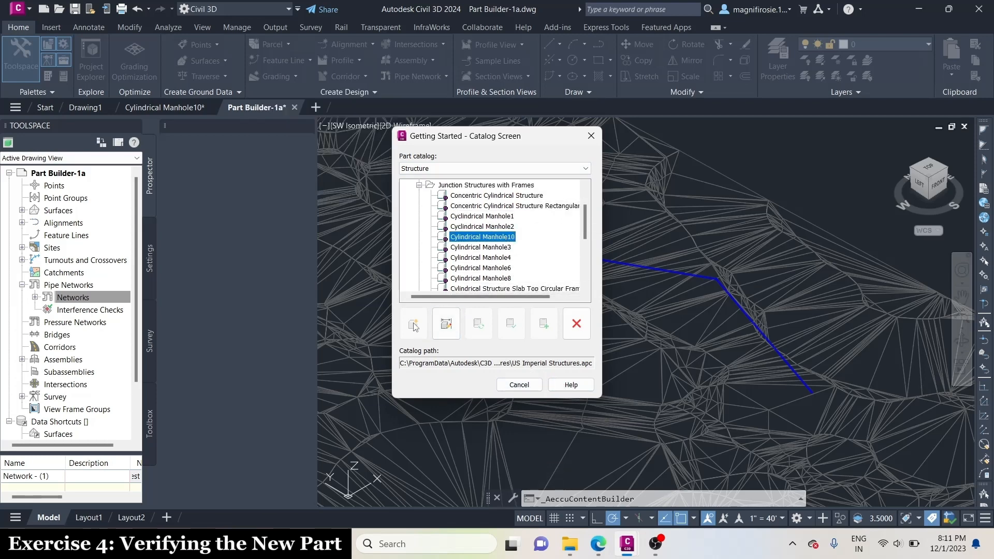
{"action": "left_click", "coordinate": [446, 323]}
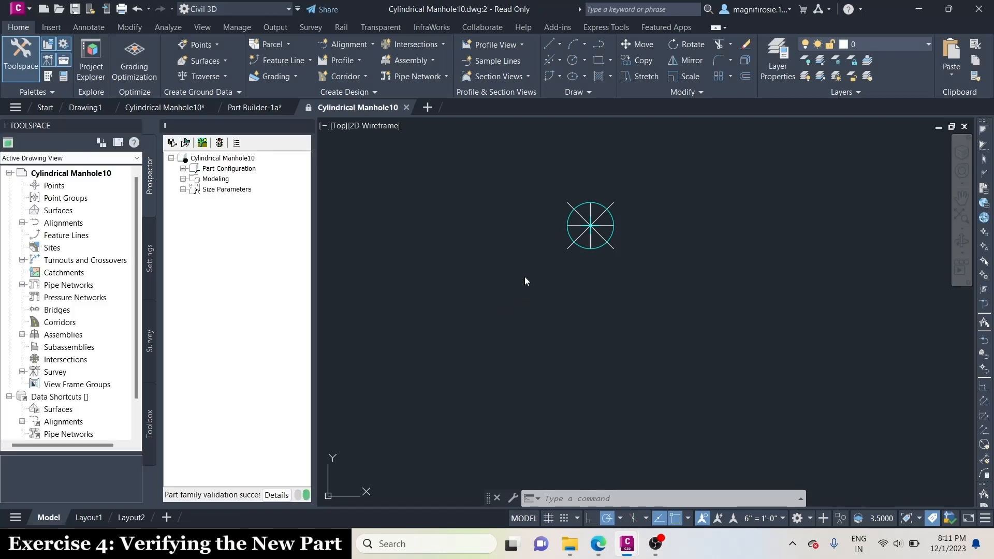
{"action": "scroll", "coordinate": [680, 265], "scroll_direction": "down", "scroll_amount": 2}
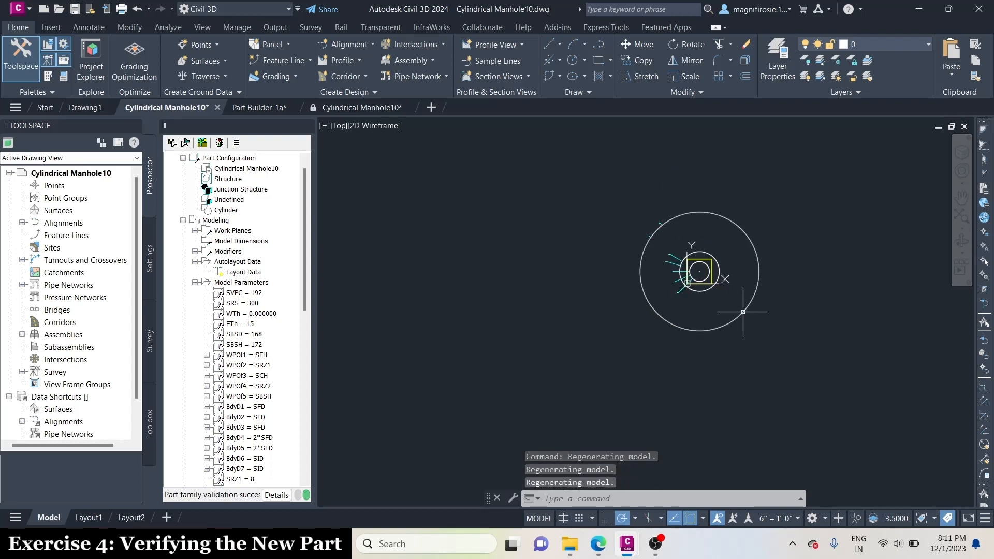
{"action": "scroll", "coordinate": [743, 312], "scroll_direction": "up", "scroll_amount": 5}
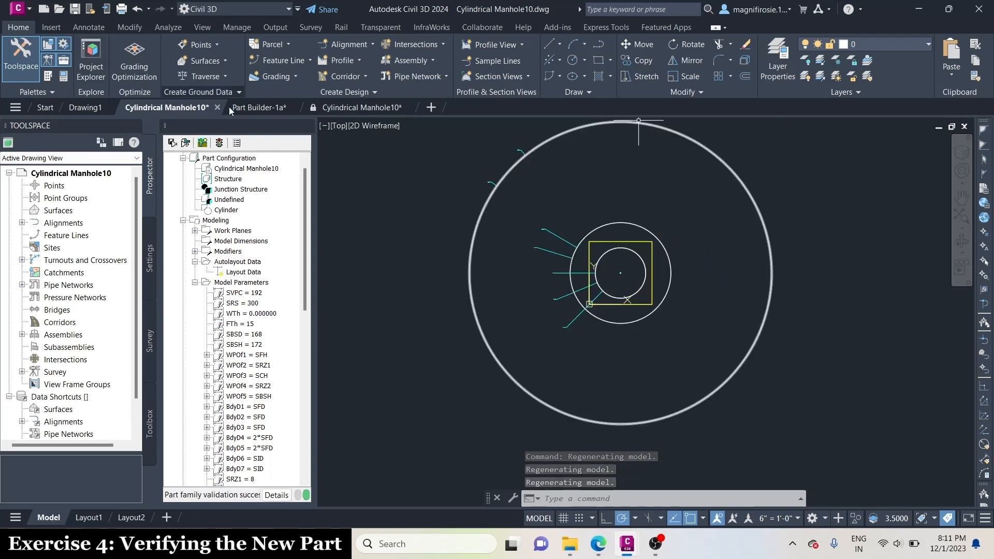
{"action": "left_click", "coordinate": [346, 88]}
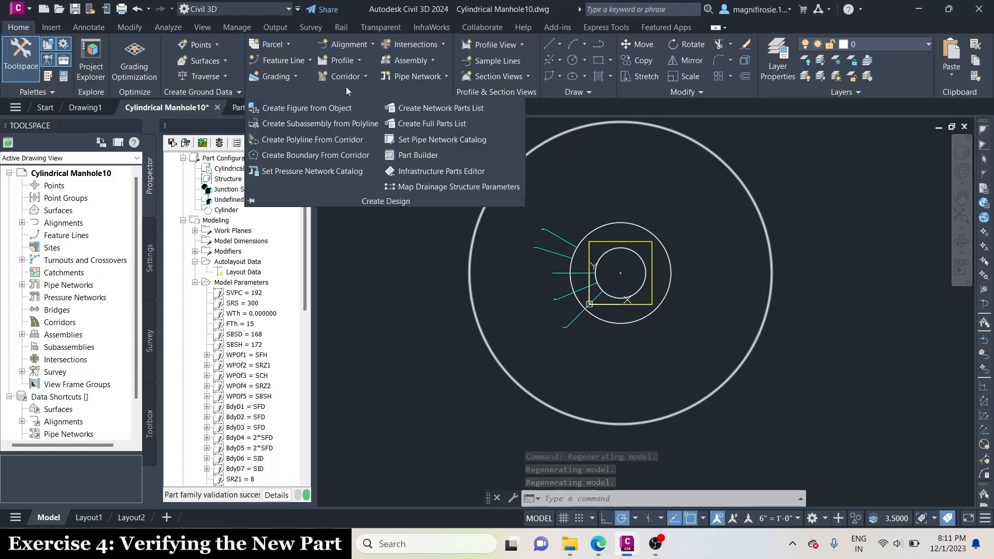
{"action": "left_click", "coordinate": [424, 156]}
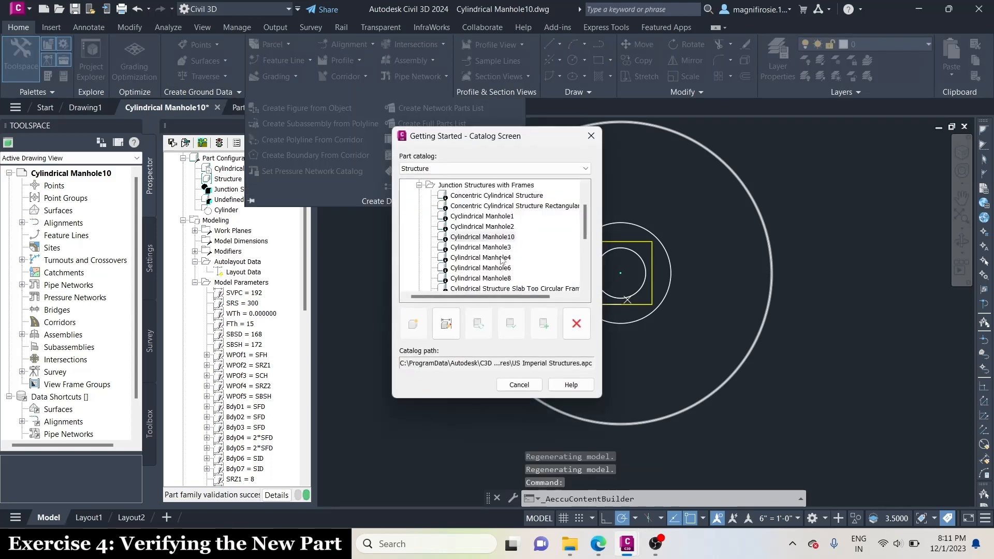
{"action": "scroll", "coordinate": [501, 261], "scroll_direction": "down", "scroll_amount": 3}
{"action": "left_click", "coordinate": [519, 385]}
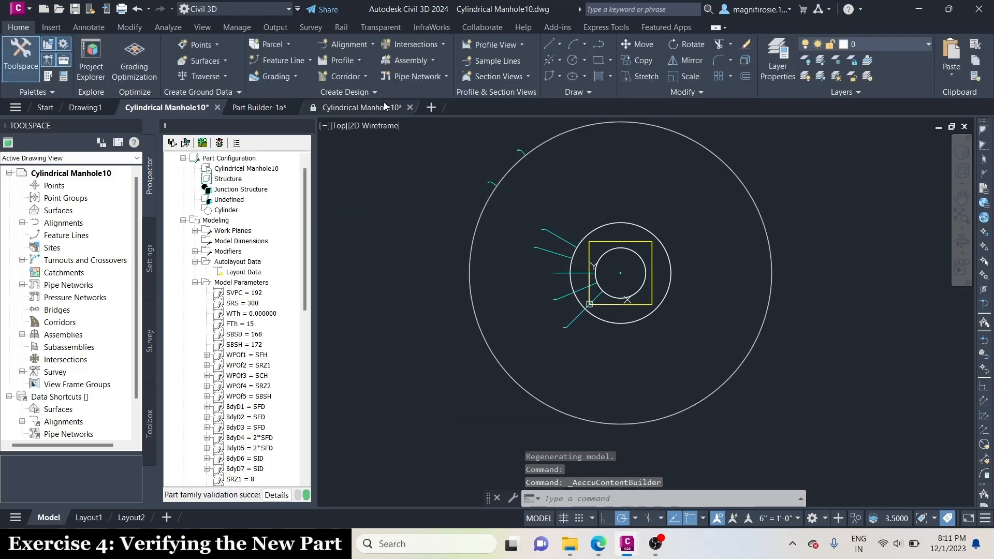
{"action": "left_click", "coordinate": [383, 103]}
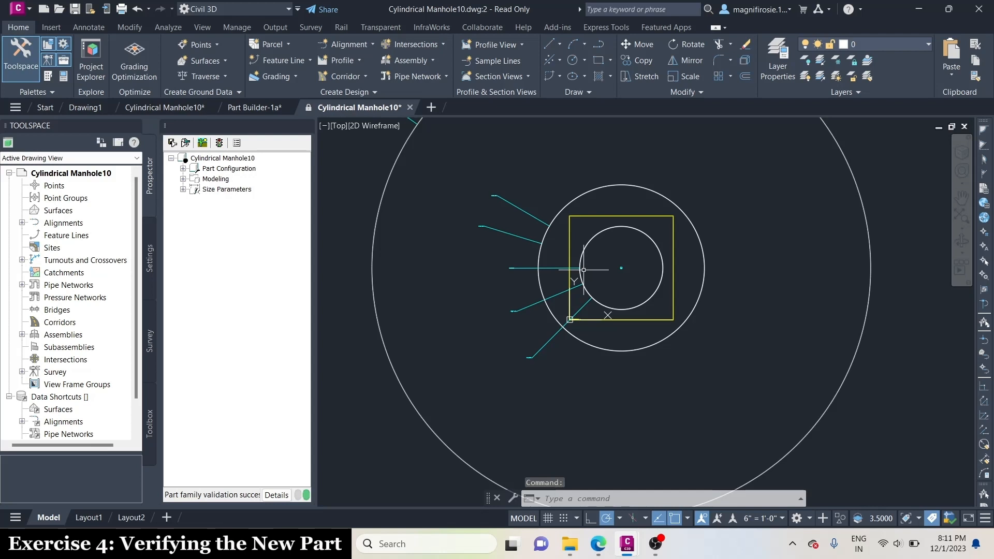
- Expand the part's size and model parameters and review the full Model Parameters table with values, equations and descriptions
{"action": "left_click", "coordinate": [183, 189]}
{"action": "left_click", "coordinate": [183, 179]}
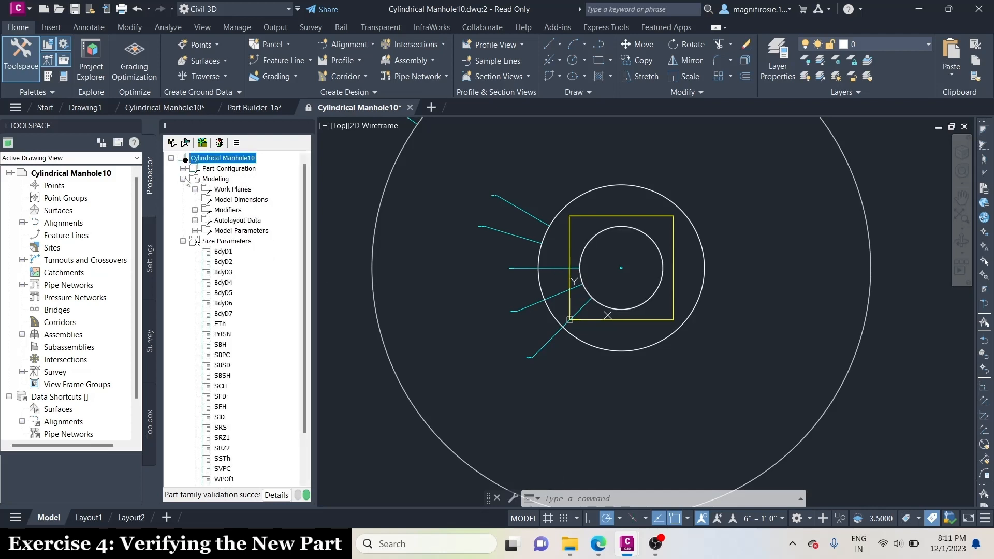
{"action": "left_click", "coordinate": [196, 231]}
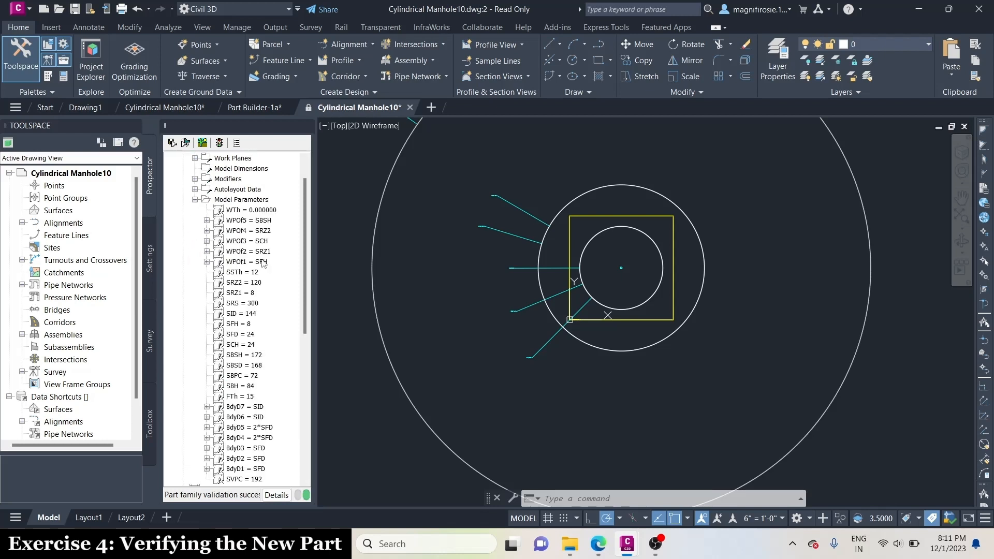
{"action": "left_click", "coordinate": [227, 201]}
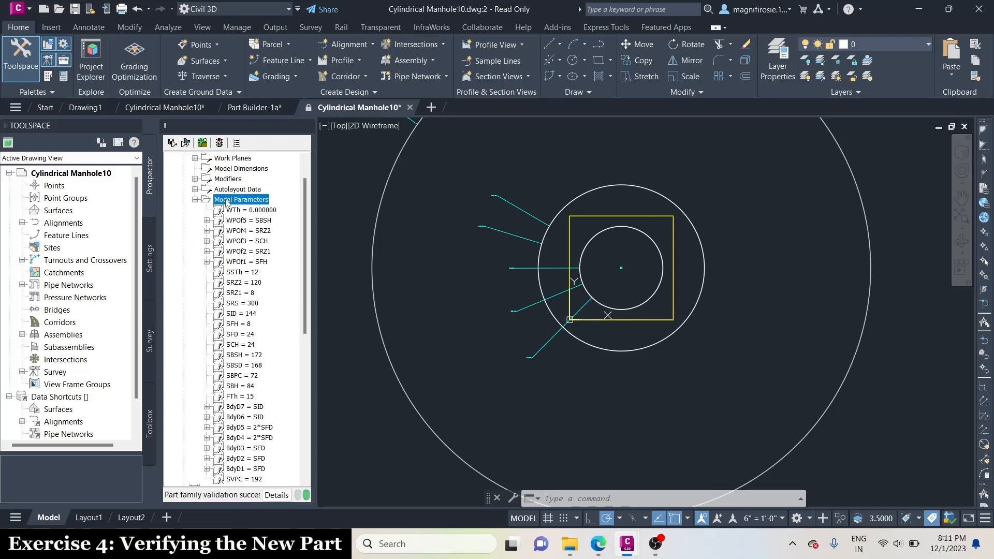
{"action": "right_click", "coordinate": [227, 202]}
{"action": "left_click", "coordinate": [242, 213]}
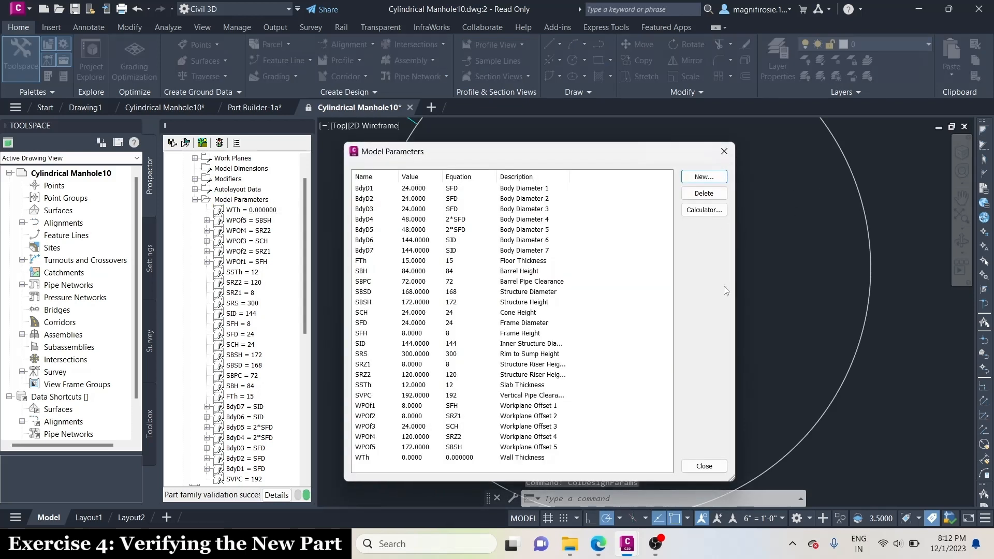
{"action": "left_click", "coordinate": [704, 467]}
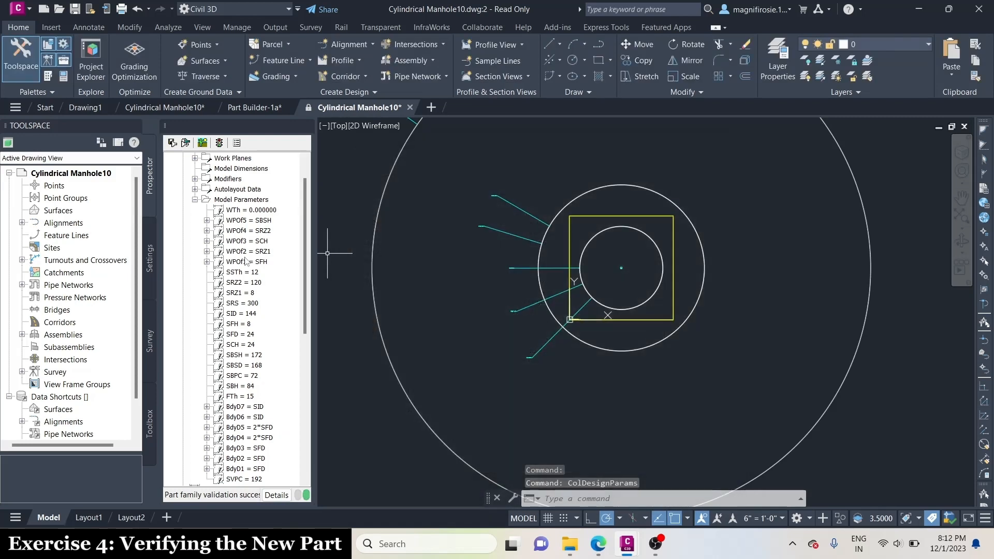
- Review the size parameter configuration of all attributes and switch the part sizes table to Values
{"action": "scroll", "coordinate": [256, 228], "scroll_direction": "down", "scroll_amount": 9}
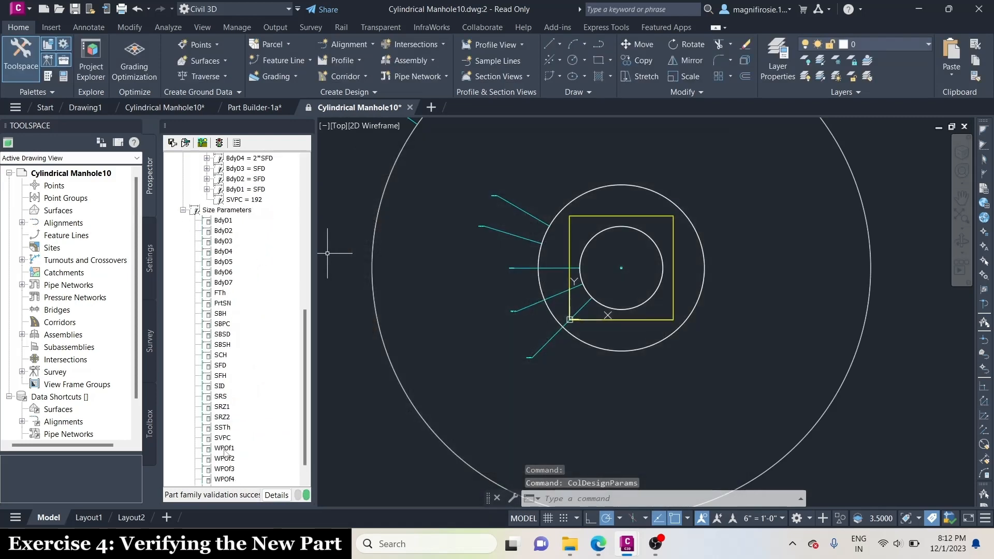
{"action": "right_click", "coordinate": [234, 211]}
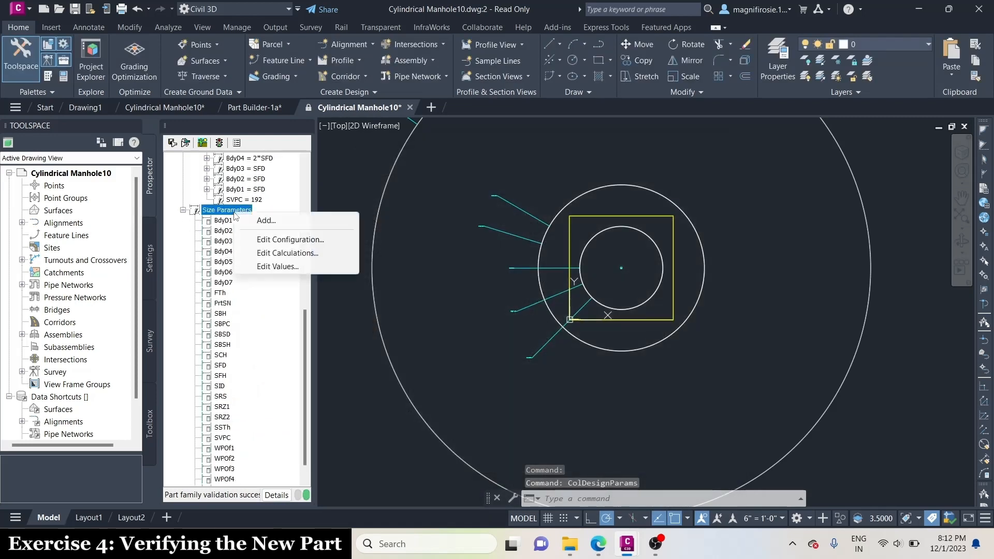
{"action": "left_click", "coordinate": [274, 239]}
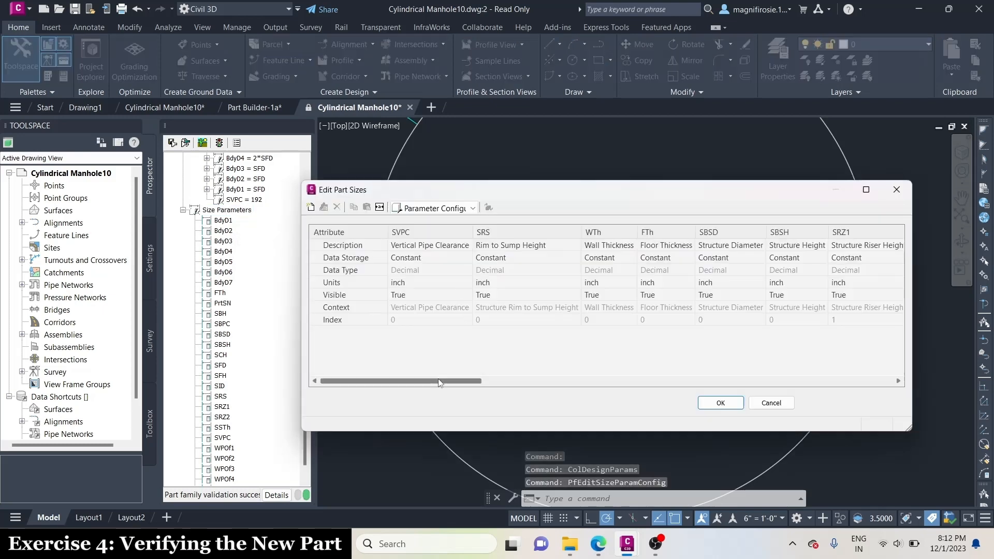
{"action": "left_click_drag", "start_coordinate": [439, 382], "coordinate": [771, 381]}
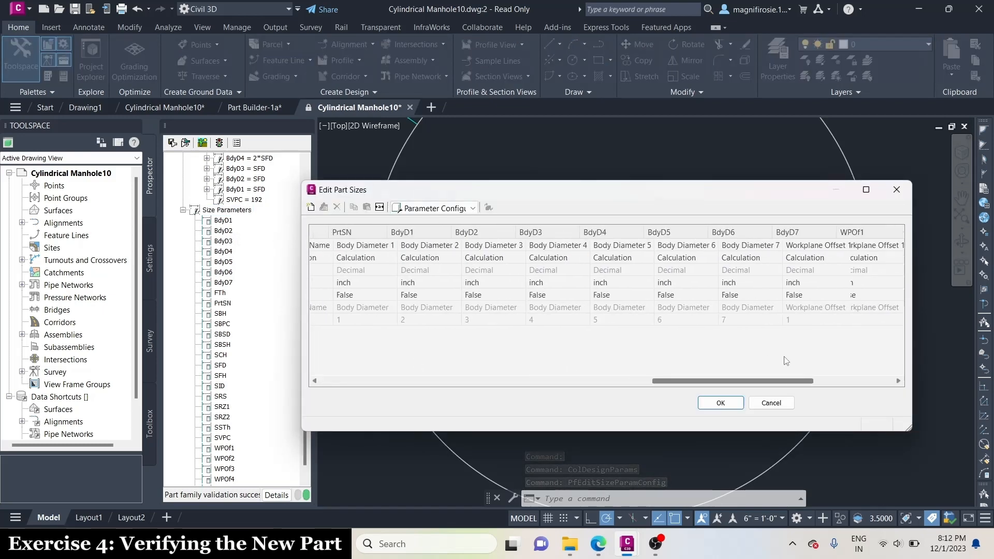
{"action": "left_click", "coordinate": [445, 208]}
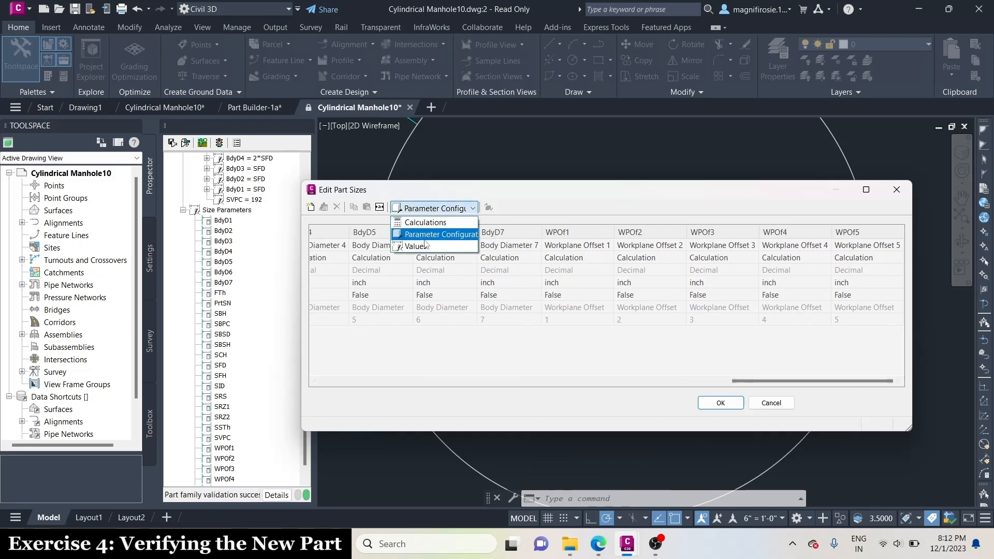
{"action": "left_click", "coordinate": [419, 247]}
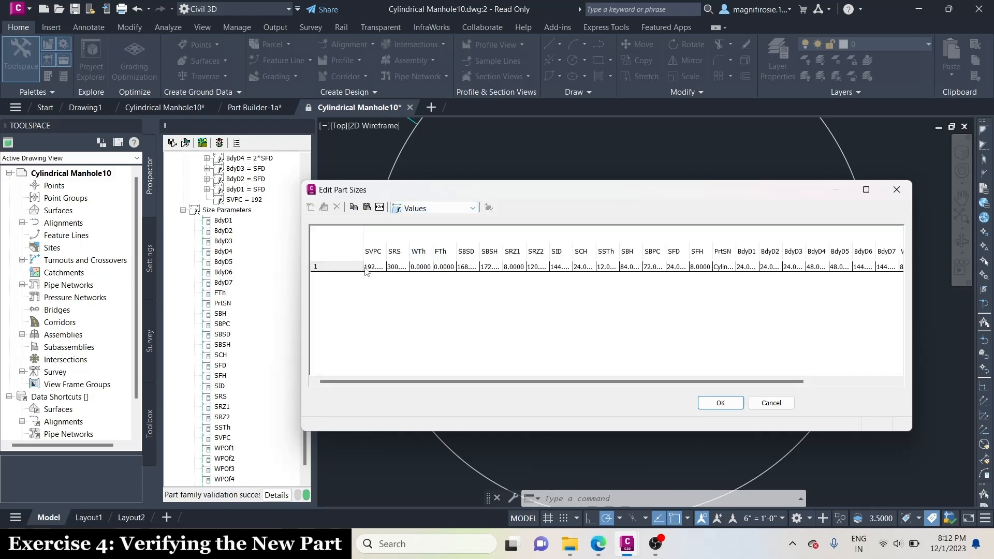
- Try to set the constant wall thickness WTh to 0.0010 and floor thickness FTh to 30, and discard the part size edits
{"action": "left_click", "coordinate": [421, 267]}
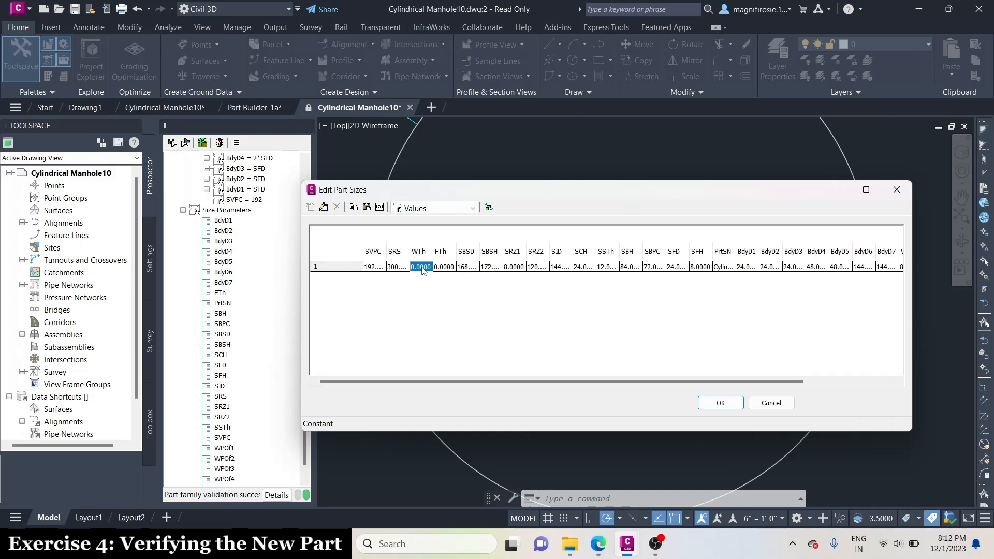
{"action": "left_click", "coordinate": [421, 266]}
{"action": "left_click", "coordinate": [426, 268]}
{"action": "left_click", "coordinate": [422, 279]}
{"action": "left_click", "coordinate": [323, 208]}
{"action": "type", "text": "0.0010"}
{"action": "key", "text": "Return"}
{"action": "left_click", "coordinate": [444, 267]}
{"action": "type", "text": "30"}
{"action": "left_click", "coordinate": [777, 403]}
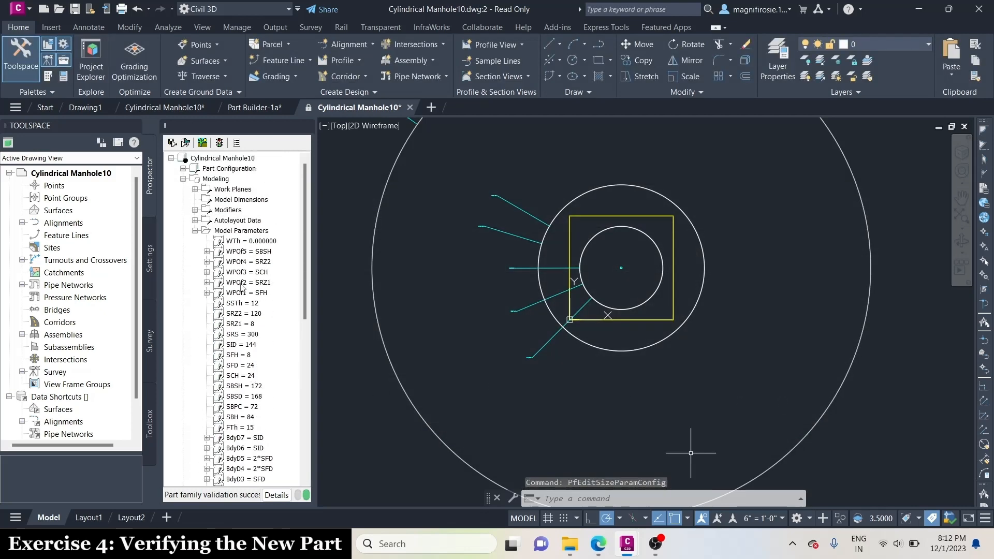
- Set the data storage of the Wall Thickness (WTh) and Floor Thickness (FTh) size parameters to List
{"action": "scroll", "coordinate": [242, 288], "scroll_direction": "down", "scroll_amount": 5}
{"action": "right_click", "coordinate": [238, 366]}
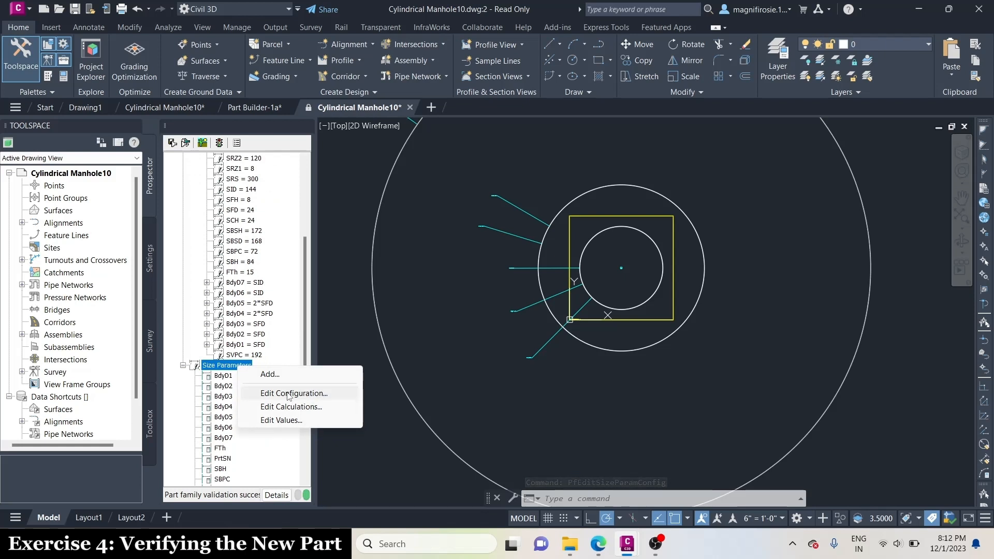
{"action": "left_click", "coordinate": [289, 394]}
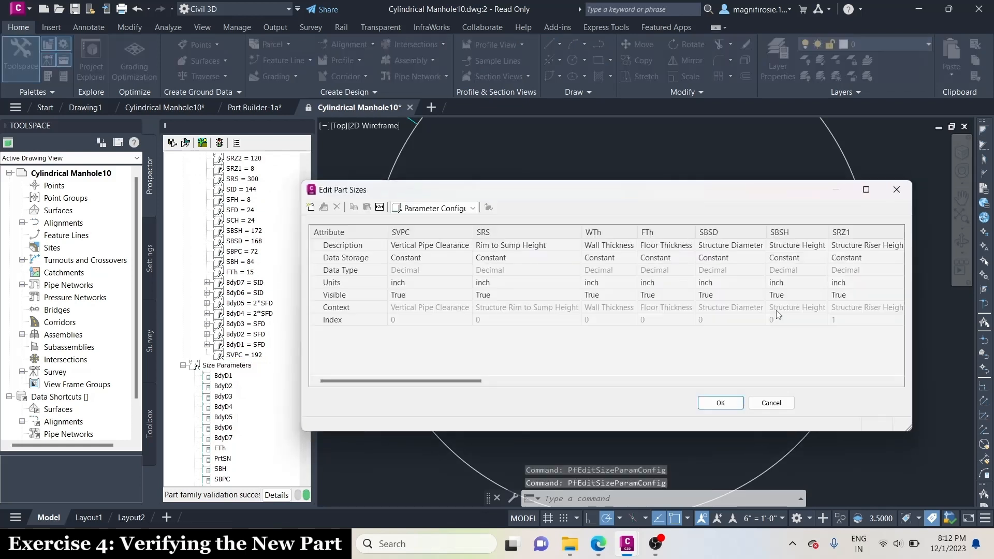
{"action": "left_click_drag", "start_coordinate": [396, 382], "coordinate": [361, 368]}
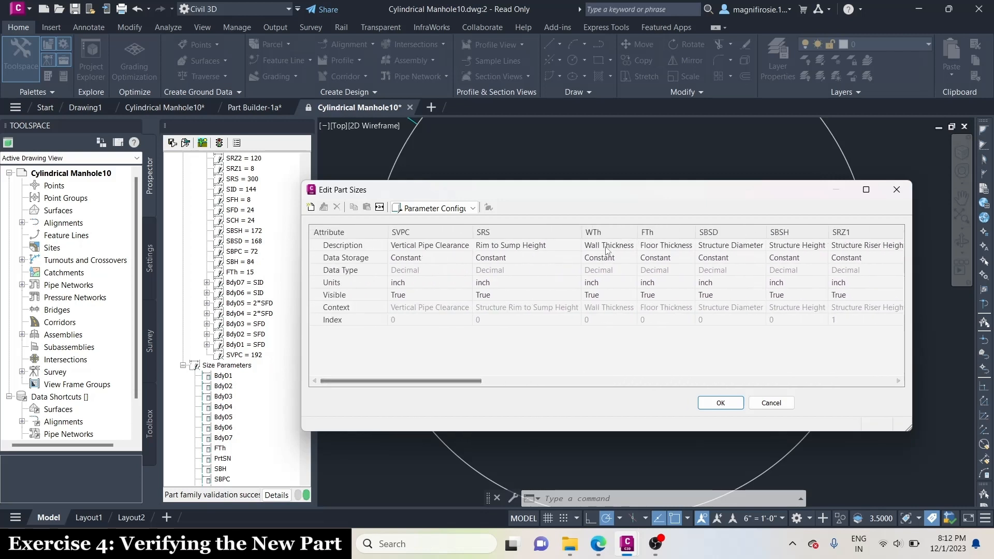
{"action": "left_click", "coordinate": [662, 258]}
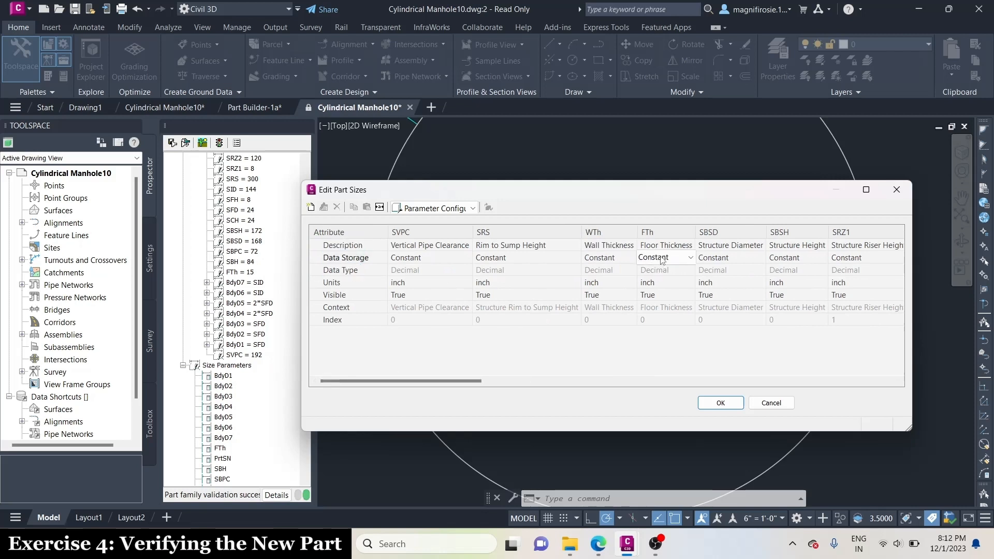
{"action": "left_click", "coordinate": [605, 257]}
{"action": "left_click", "coordinate": [606, 258]}
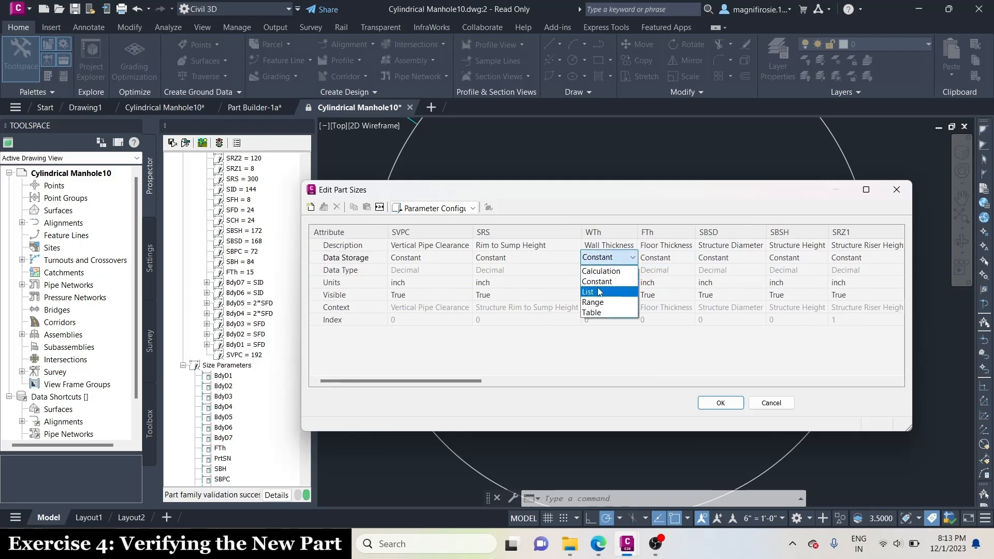
{"action": "left_click", "coordinate": [601, 292]}
{"action": "left_click", "coordinate": [689, 259]}
{"action": "left_click", "coordinate": [688, 259]}
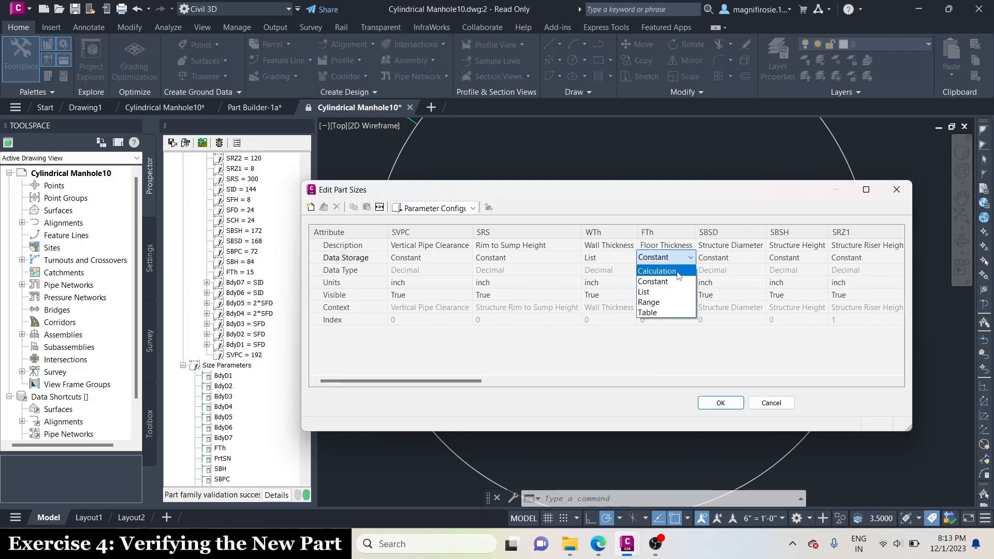
{"action": "left_click", "coordinate": [651, 292]}
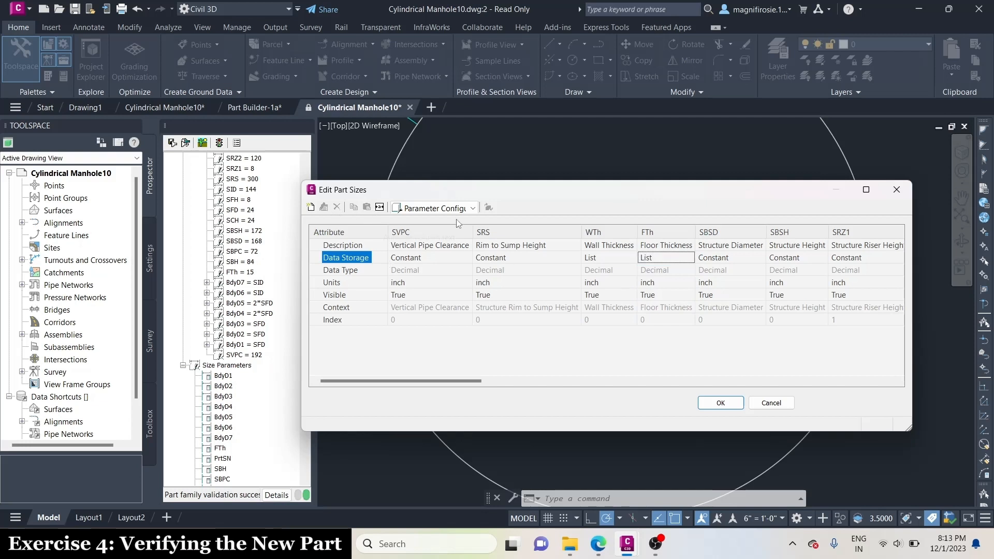
- Show the part size values and set the Wall Thickness (WTh) list value to 0.0010
{"action": "left_click", "coordinate": [449, 206]}
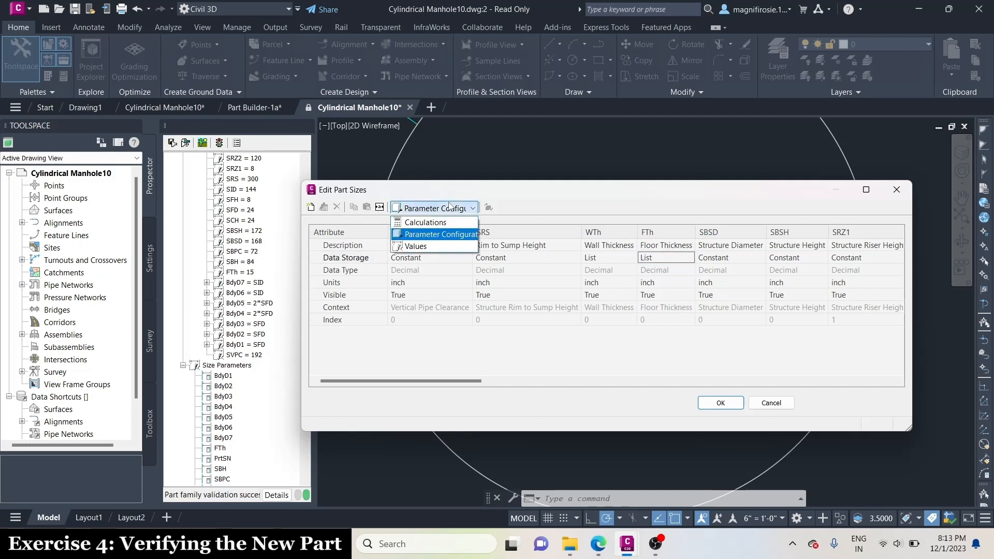
{"action": "left_click", "coordinate": [421, 245]}
{"action": "left_click", "coordinate": [377, 267]}
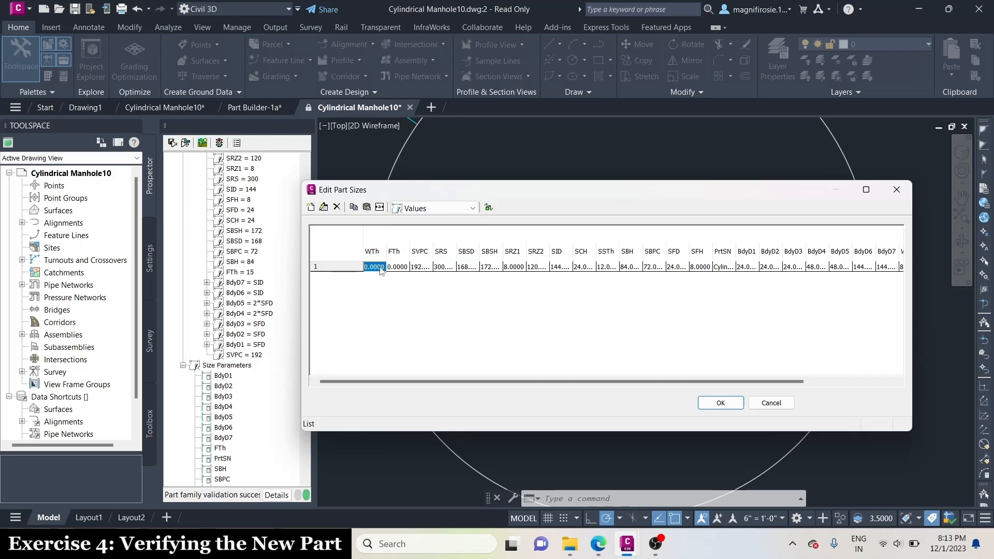
{"action": "left_click", "coordinate": [325, 207]}
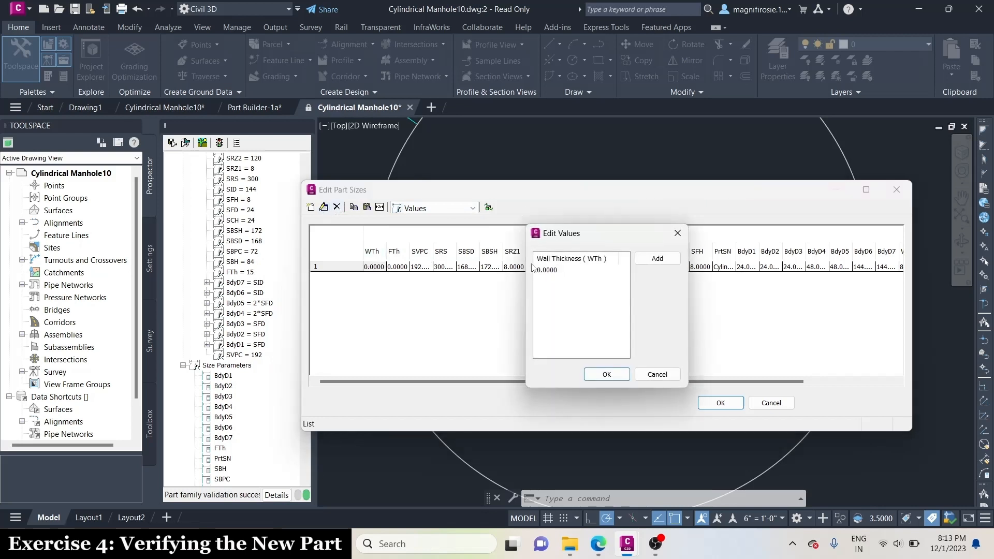
{"action": "left_click", "coordinate": [552, 270]}
{"action": "left_click_drag", "start_coordinate": [561, 271], "coordinate": [543, 269]}
{"action": "type", "text": ".00"}
{"action": "type", "text": ".00"}
{"action": "type", "text": "1"}
{"action": "key", "text": "Return"}
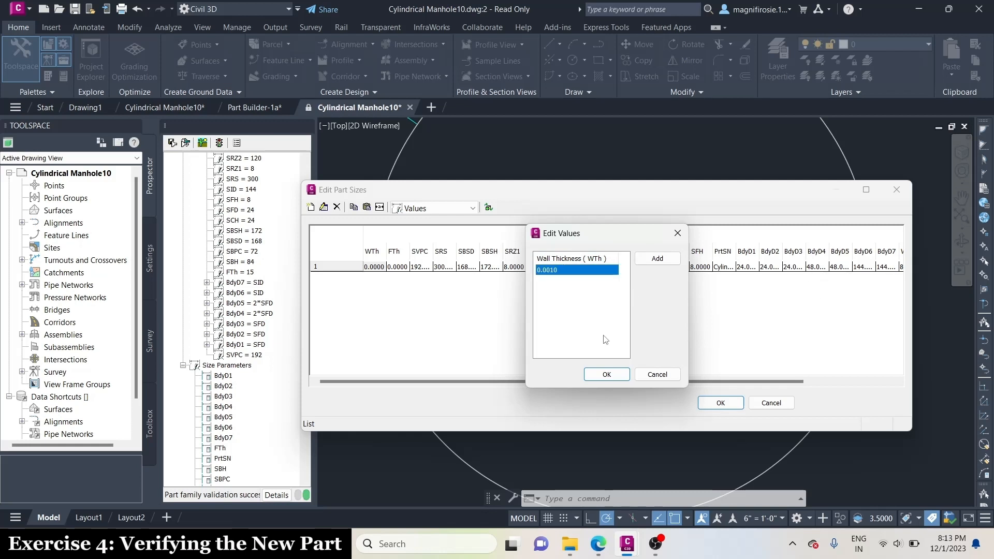
{"action": "left_click", "coordinate": [607, 375]}
- Define the Floor Thickness (FTh) list with the values 15 and 30, and accept the part size edits
{"action": "left_click", "coordinate": [399, 268]}
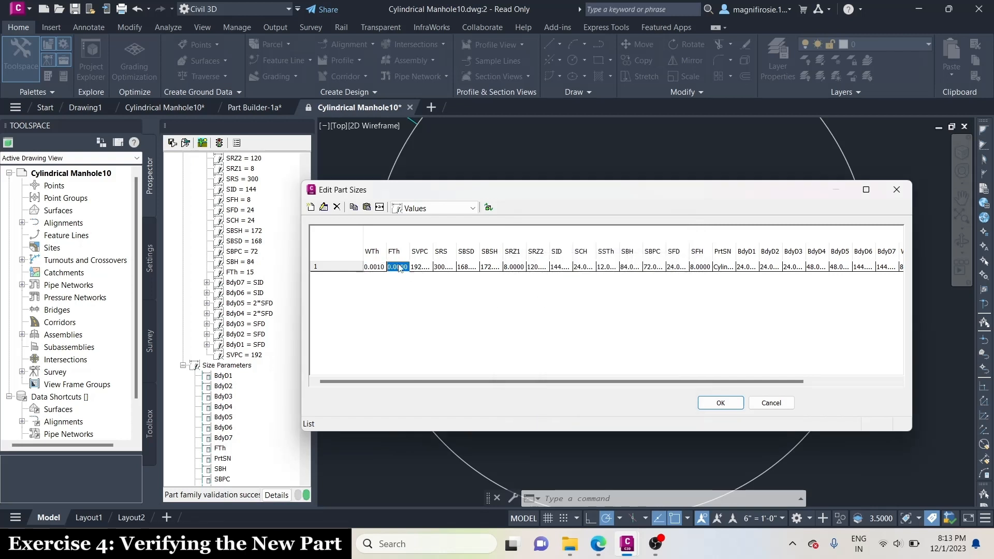
{"action": "left_click", "coordinate": [324, 208]}
{"action": "left_click", "coordinate": [544, 271]}
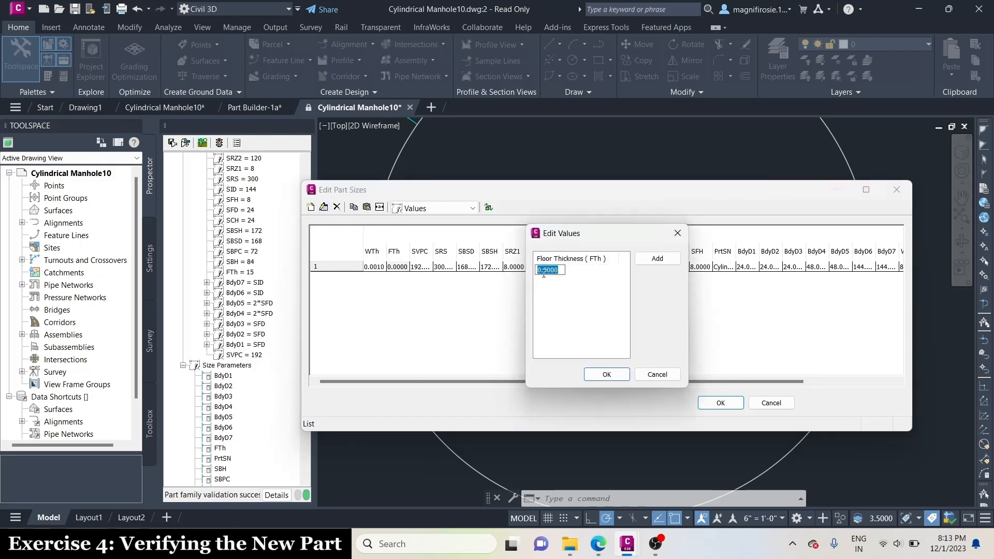
{"action": "type", "text": "30"}
{"action": "key", "text": "Return"}
{"action": "left_click", "coordinate": [673, 258]}
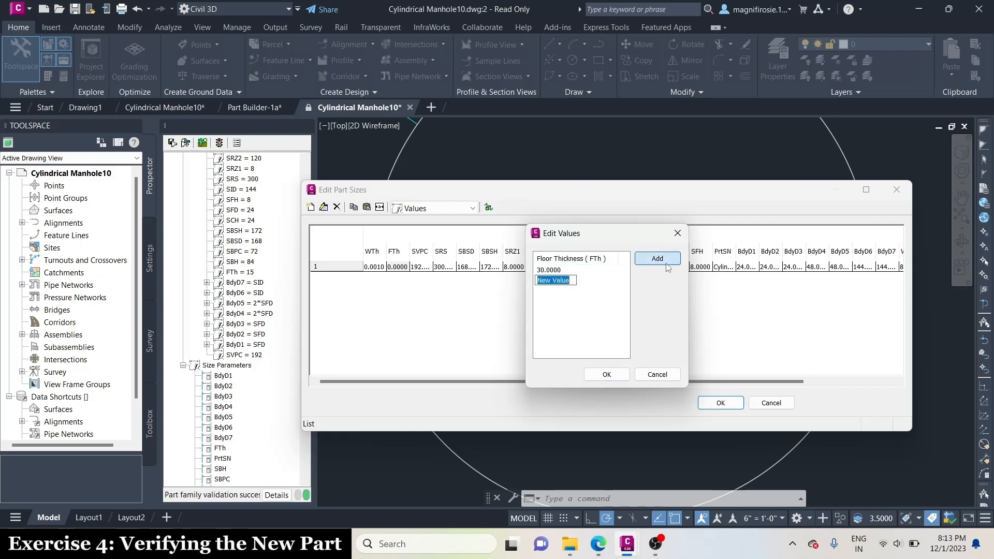
{"action": "left_click", "coordinate": [552, 270]}
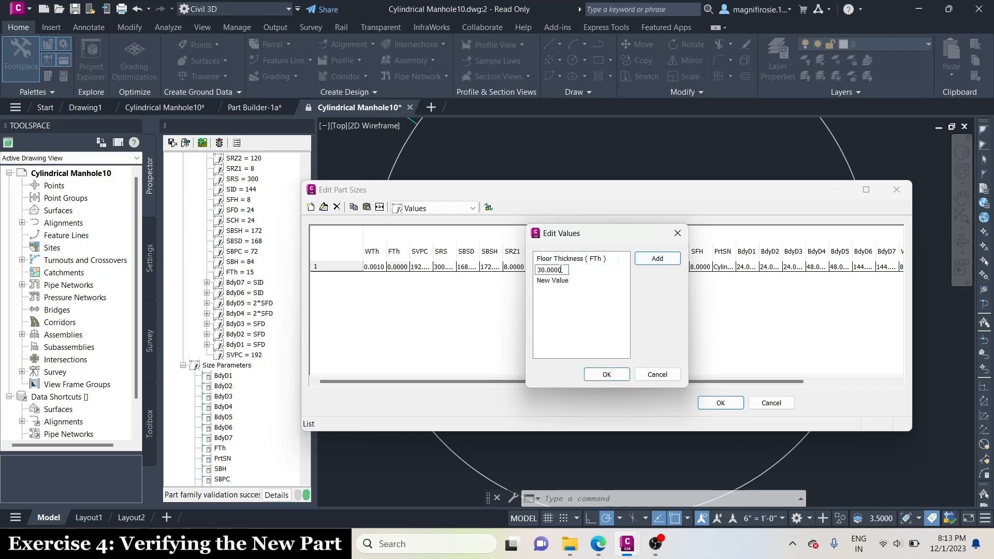
{"action": "key", "text": "Return"}
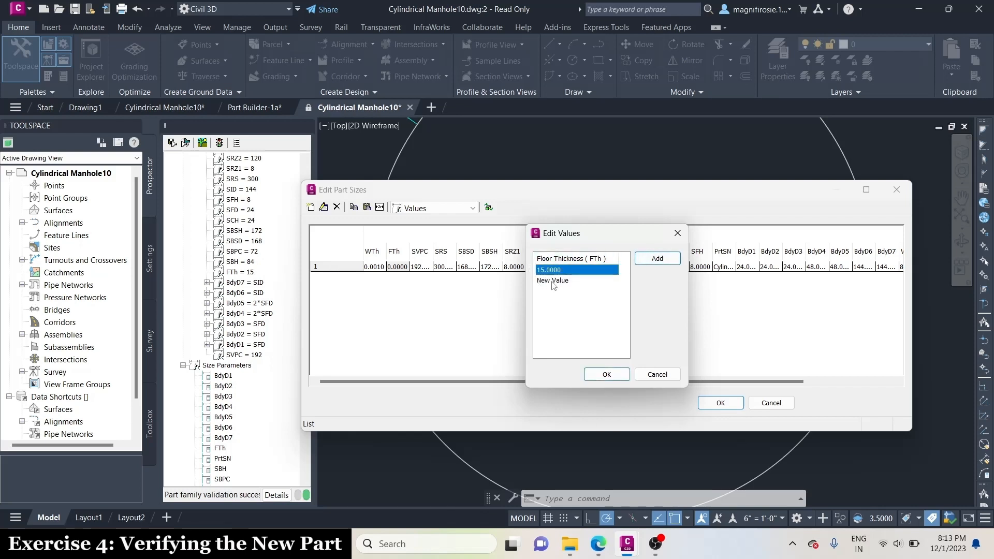
{"action": "left_click", "coordinate": [554, 280]}
{"action": "type", "text": "30"}
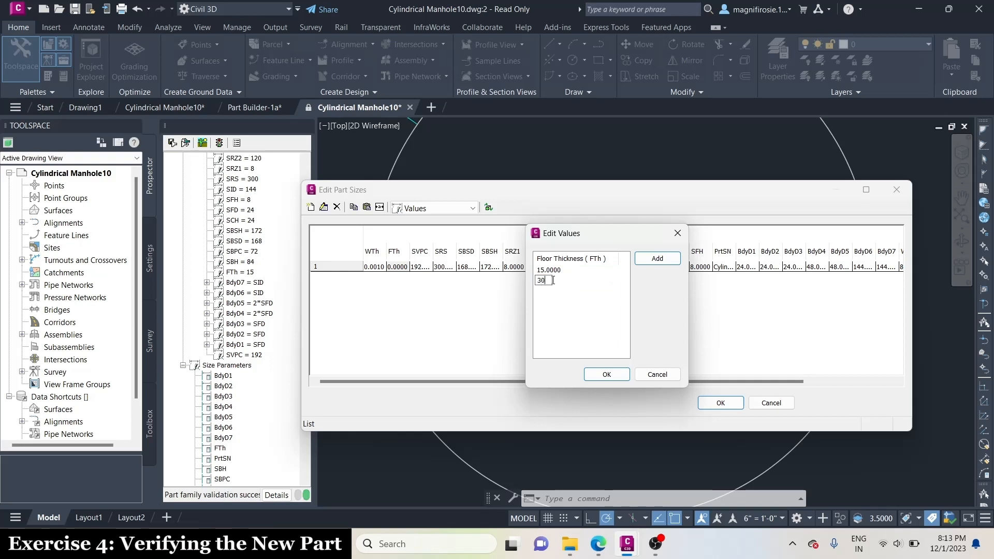
{"action": "key", "text": "Return"}
{"action": "left_click", "coordinate": [591, 371]}
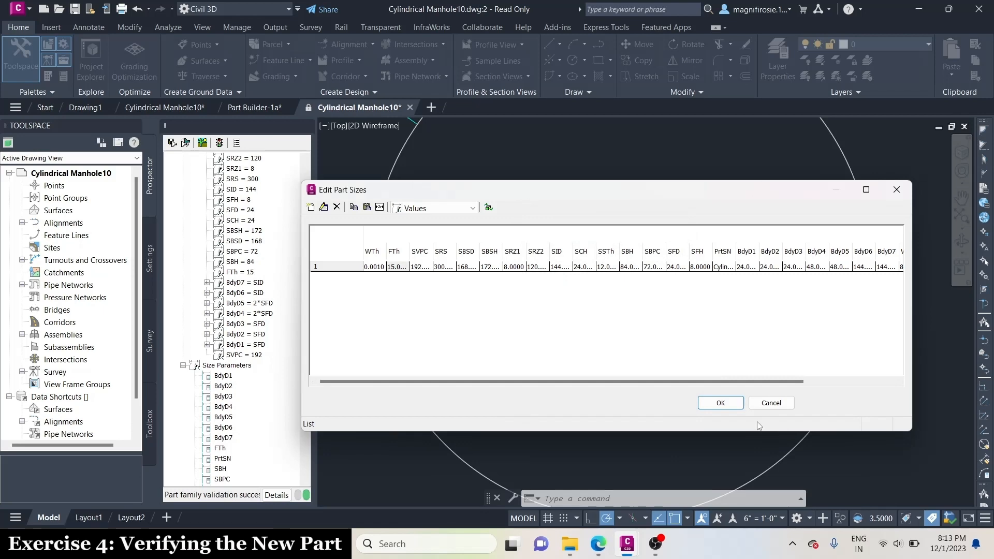
{"action": "left_click", "coordinate": [720, 403]}
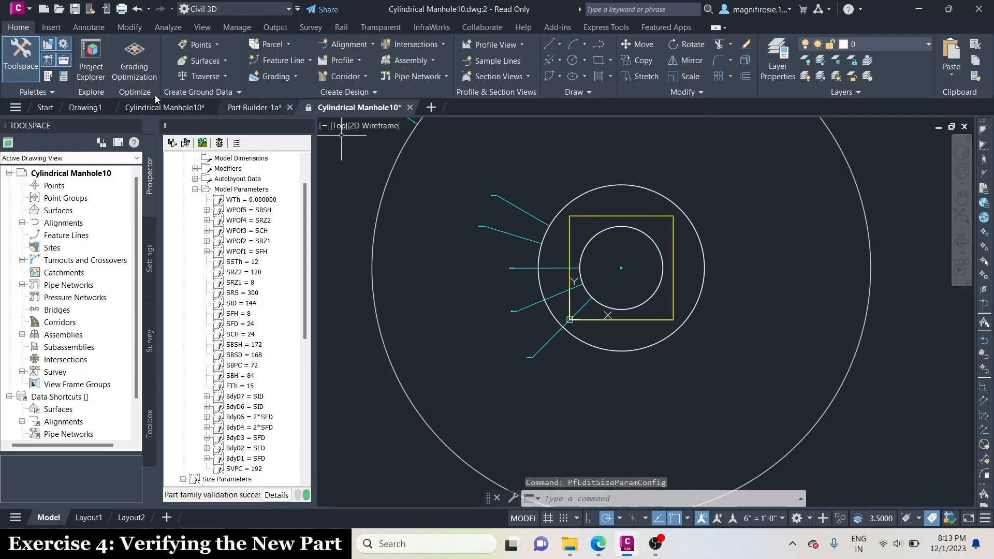
- Try to save the part family in the read-only drawing, and save it in the other open Cylindrical Manhole10 drawing
{"action": "left_click", "coordinate": [184, 143]}
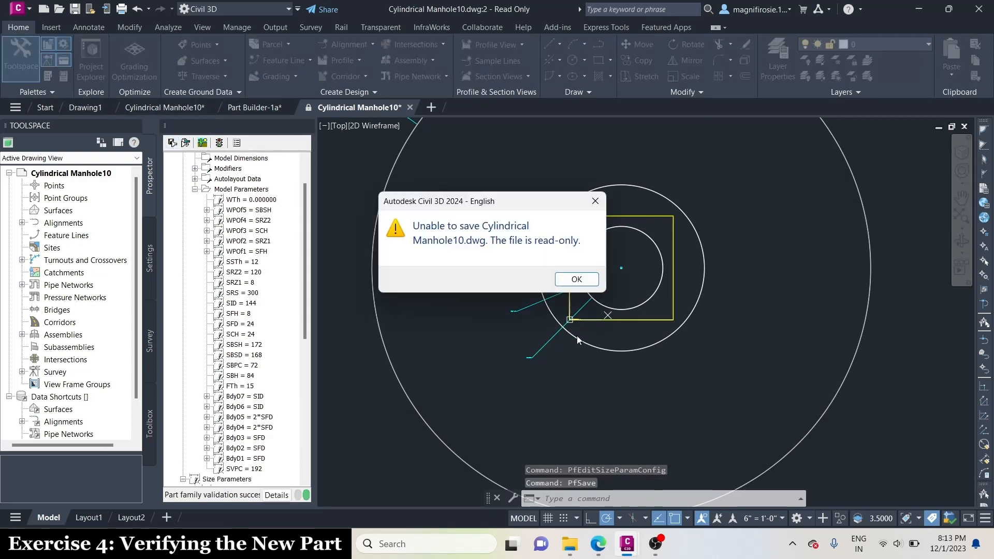
{"action": "left_click", "coordinate": [570, 279]}
{"action": "left_click", "coordinate": [153, 106]}
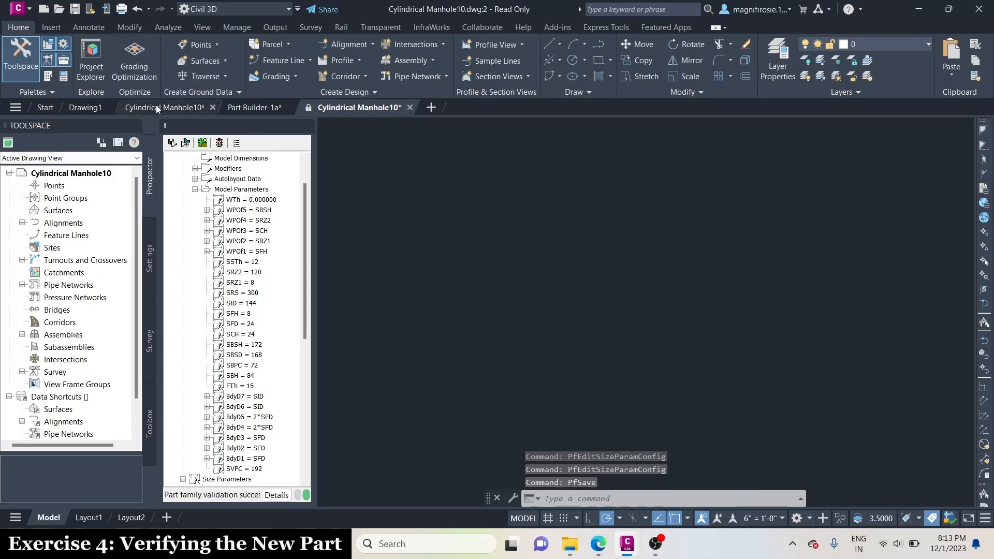
{"action": "left_click", "coordinate": [172, 143]}
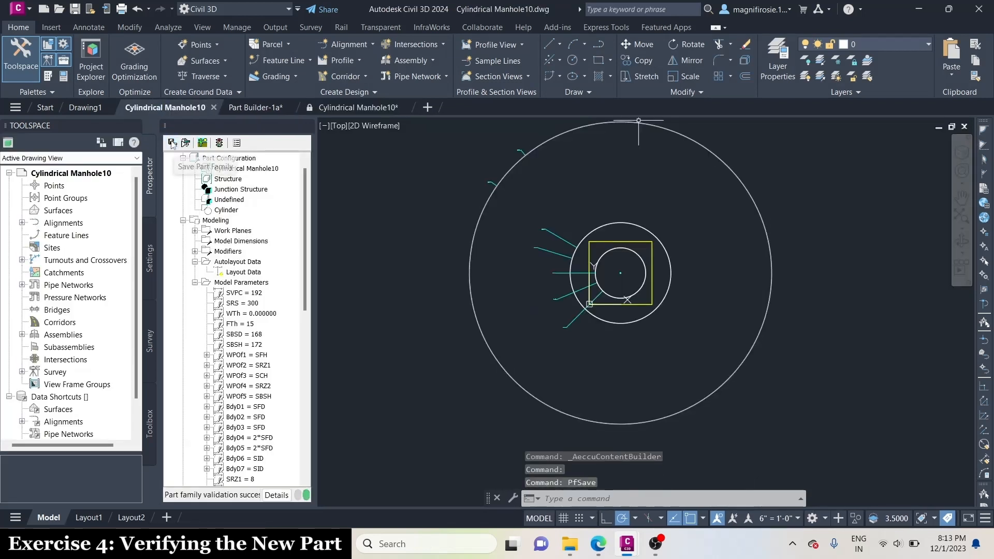
{"action": "left_click", "coordinate": [173, 143]}
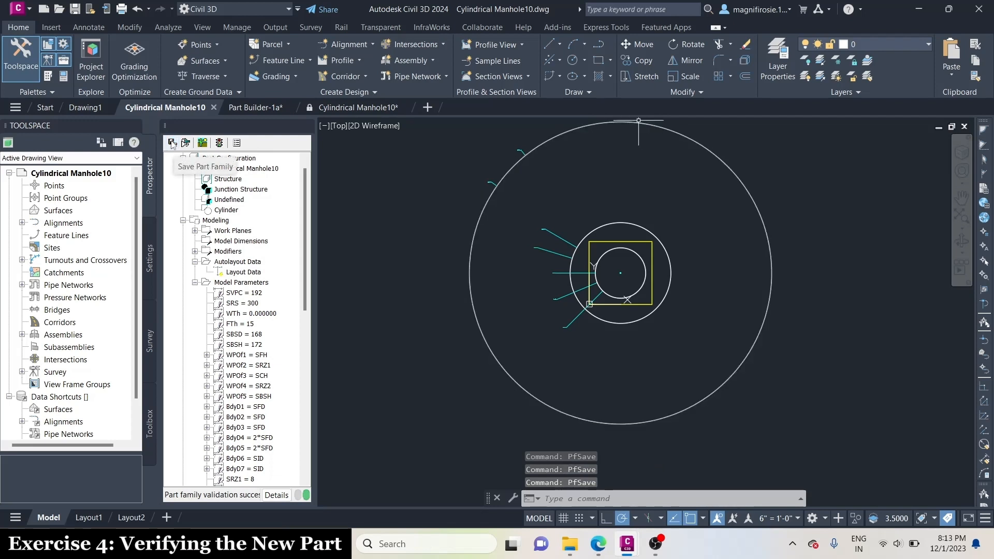
- Quit the program, discarding the changes to Part Builder-1a and the read-only Cylindrical Manhole10 drawing
{"action": "left_click", "coordinate": [979, 9]}
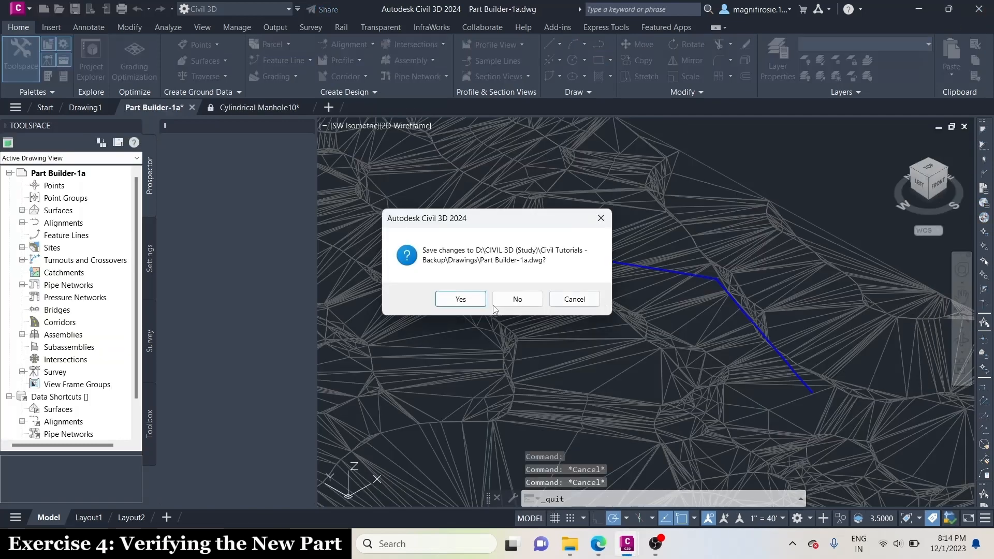
{"action": "left_click", "coordinate": [509, 296]}
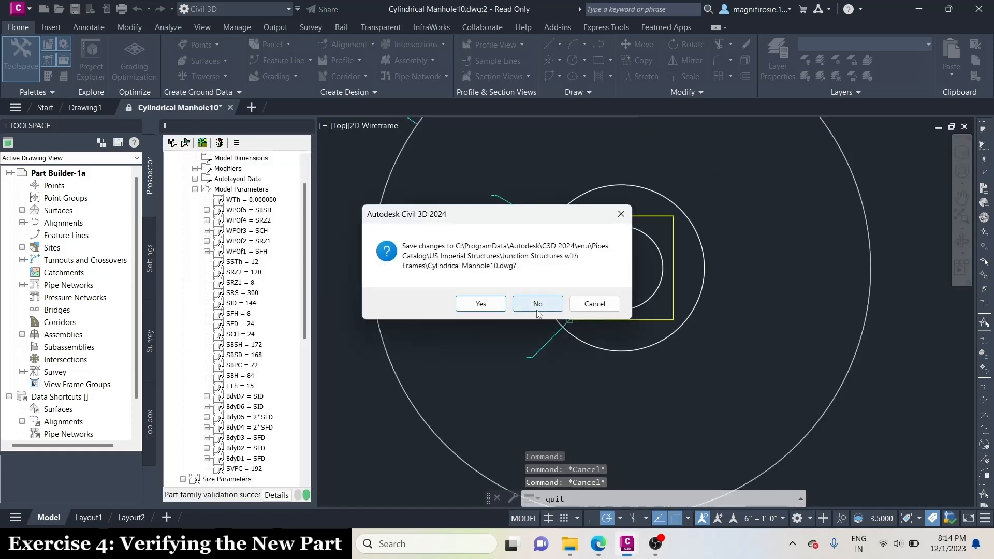
{"action": "left_click", "coordinate": [538, 305]}
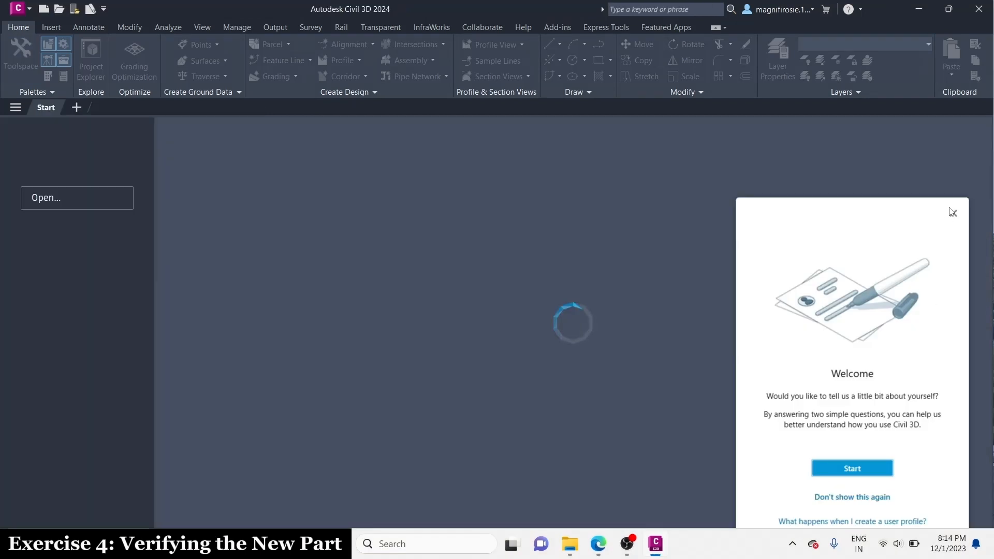
- Dismiss the welcome prompt in the restarted program and open the Part Builder-1a drawing from the Drawings folder
{"action": "left_click", "coordinate": [953, 212]}
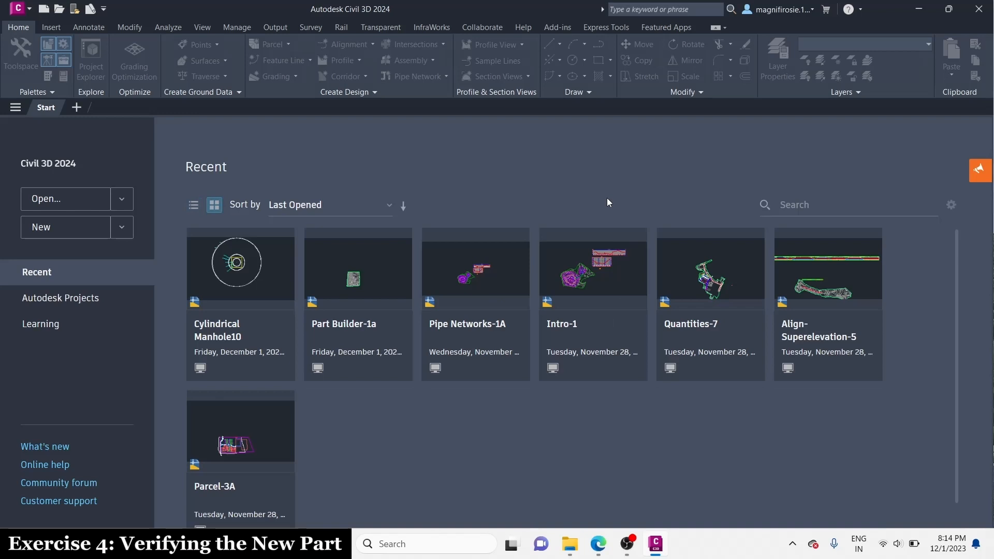
{"action": "left_click", "coordinate": [400, 335]}
{"action": "left_click", "coordinate": [348, 404]}
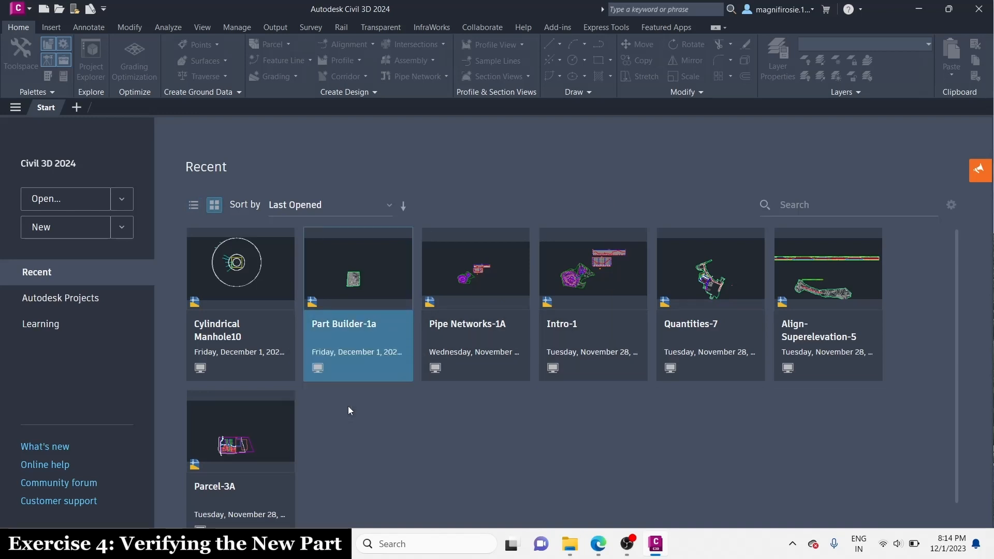
{"action": "left_click", "coordinate": [84, 208]}
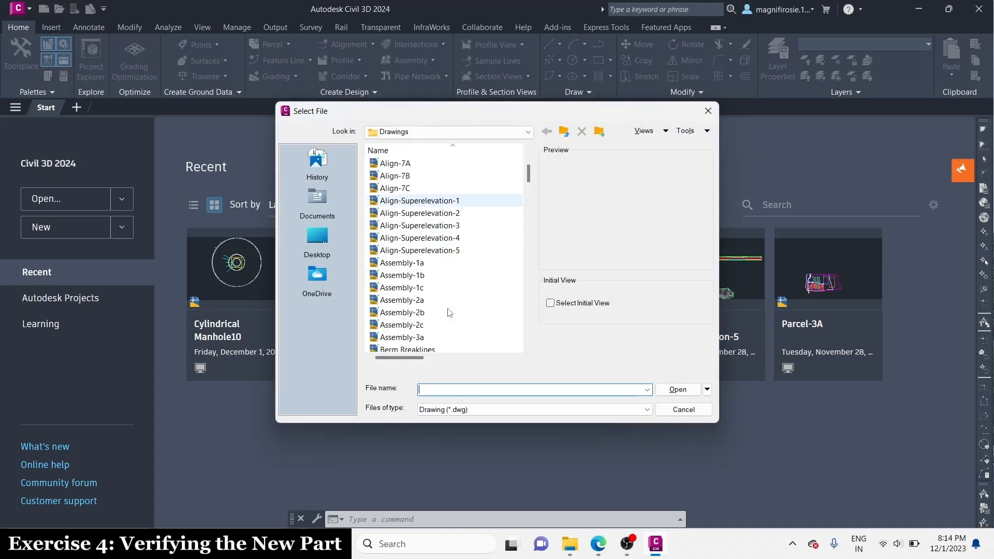
{"action": "scroll", "coordinate": [448, 312], "scroll_direction": "down", "scroll_amount": 20}
{"action": "left_click", "coordinate": [444, 301]}
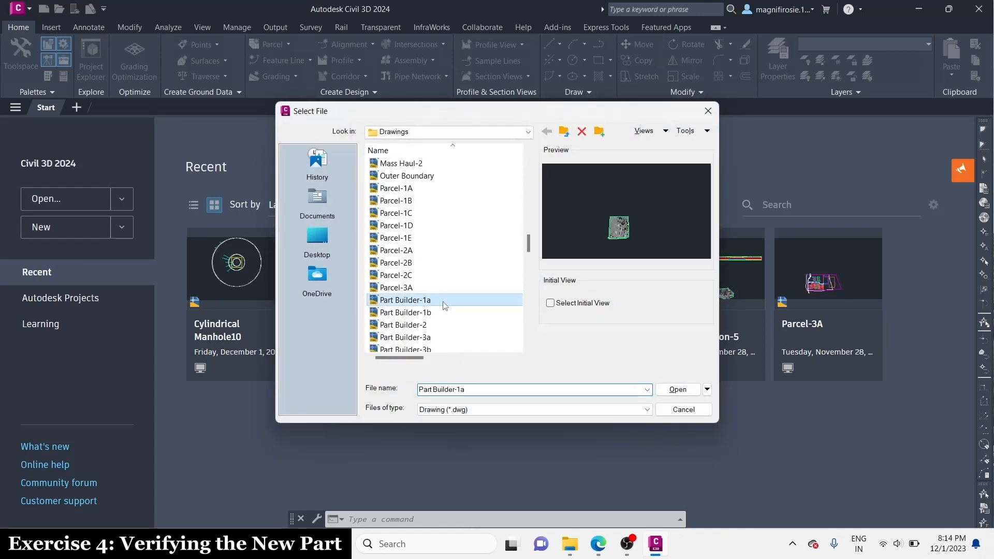
{"action": "left_click", "coordinate": [668, 389]}
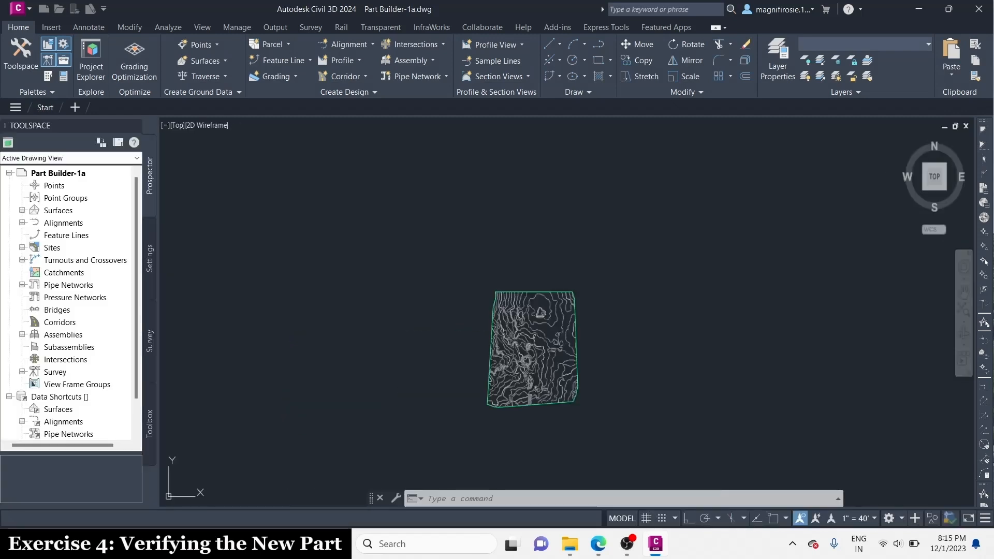
- Regenerate the structure part catalog with PARTCATALOGREGEN and end the command
{"action": "mouse_move", "coordinate": [627, 542]}
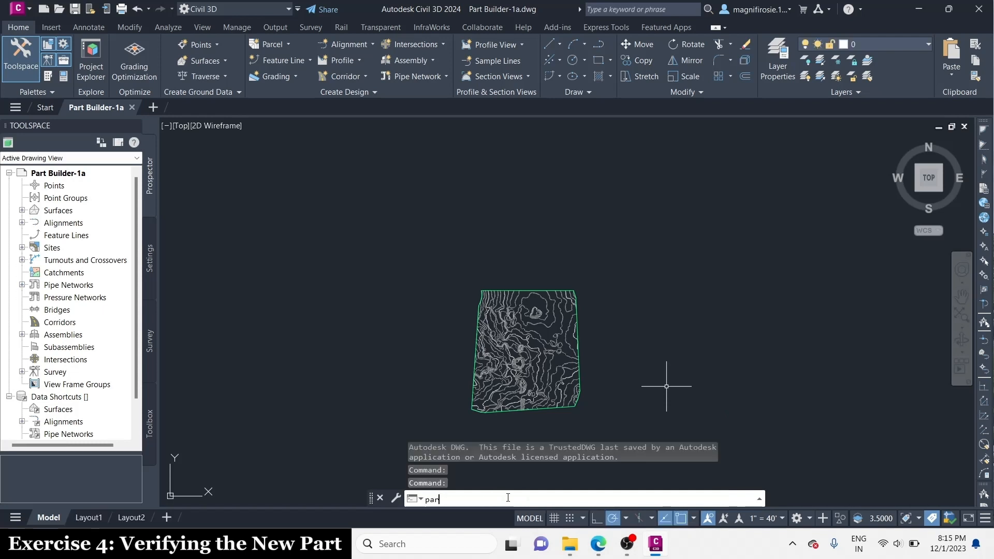
{"action": "type", "text": "tcata"}
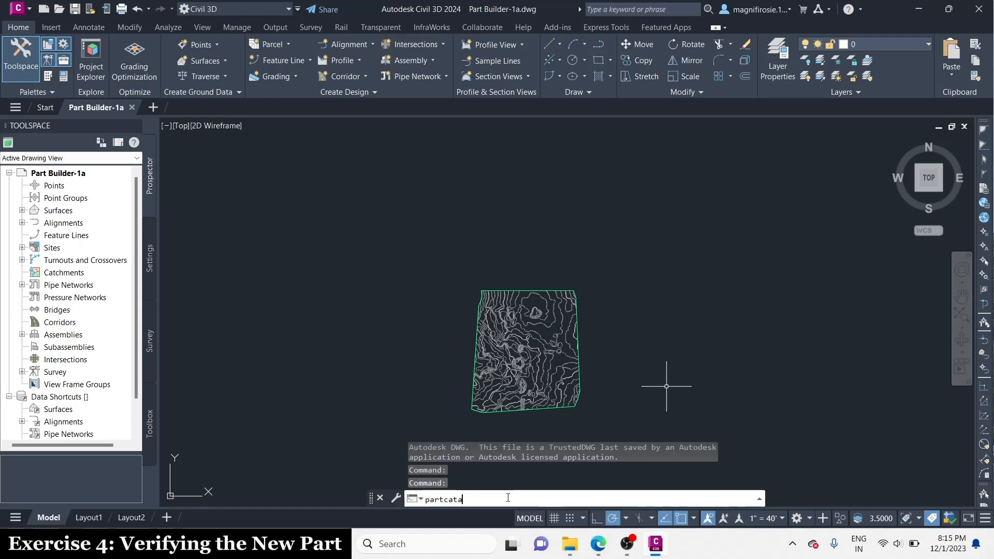
{"action": "type", "text": "l"}
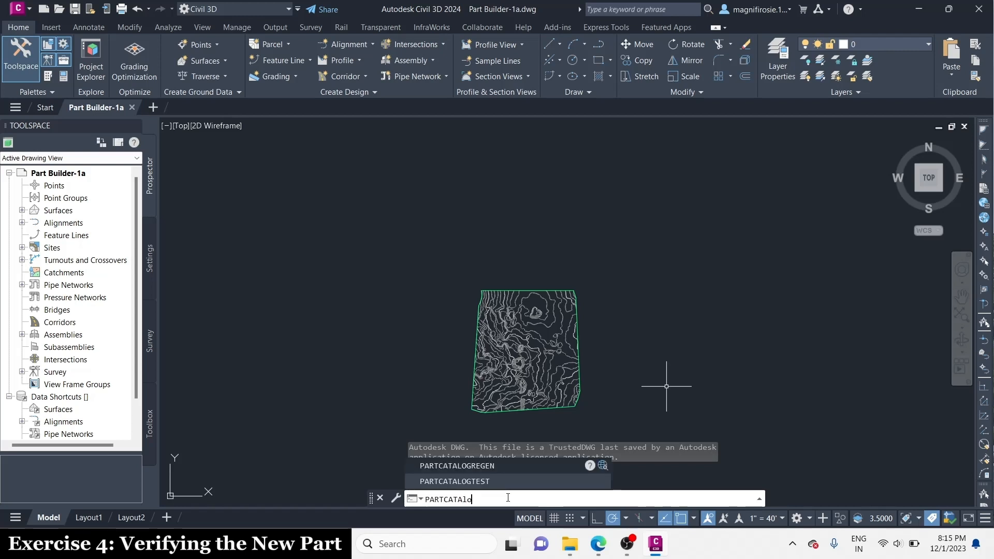
{"action": "key", "text": "Return"}
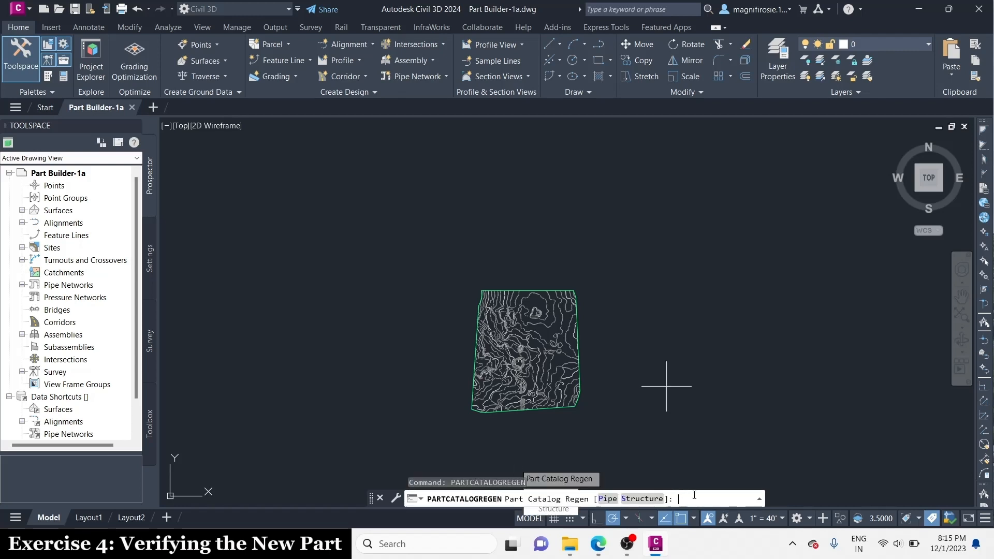
{"action": "type", "text": "s"}
{"action": "key", "text": "Return"}
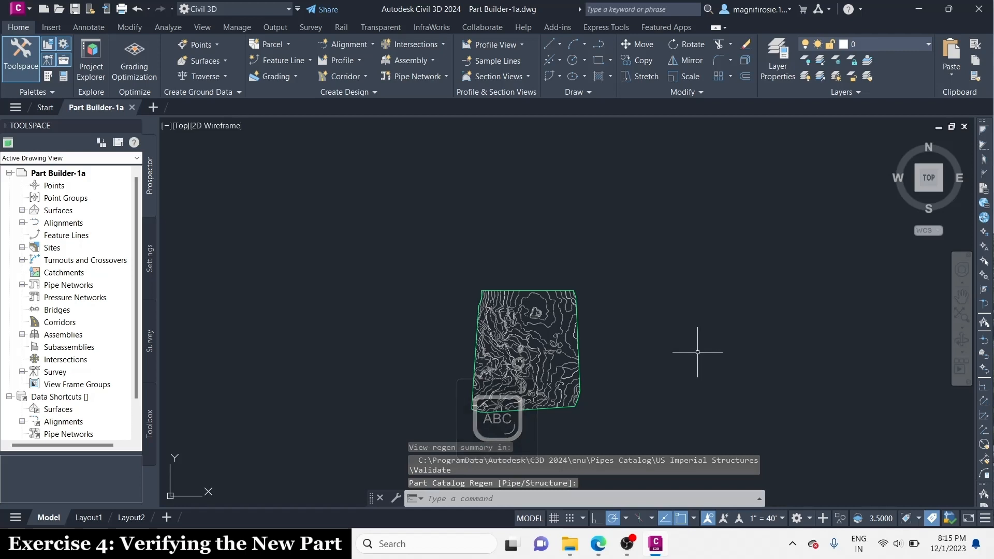
{"action": "key", "text": "Escape"}
{"action": "key", "text": "Escape"}
{"action": "key", "text": "Escape"}
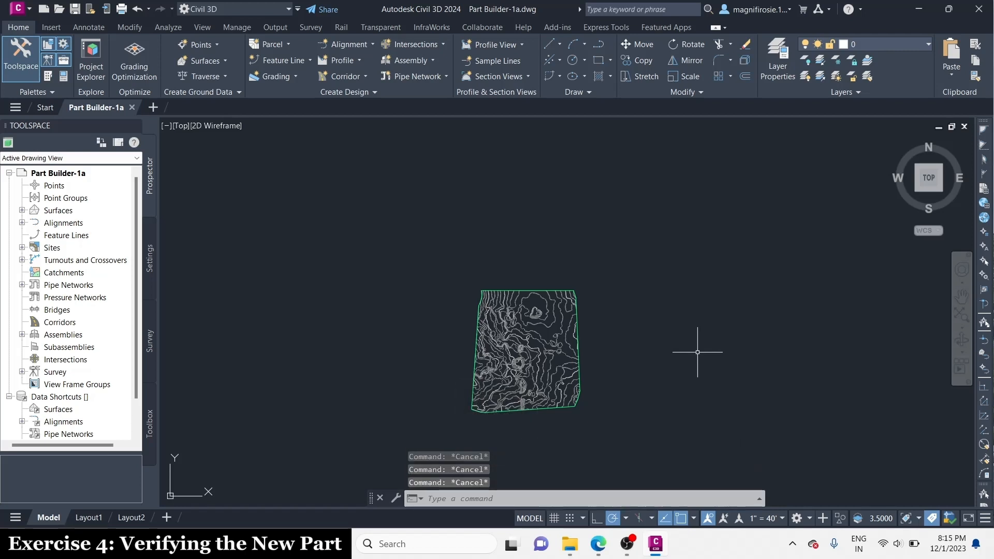
- Create a new network parts list named Test Parts List
{"action": "left_click", "coordinate": [381, 92]}
{"action": "left_click", "coordinate": [430, 108]}
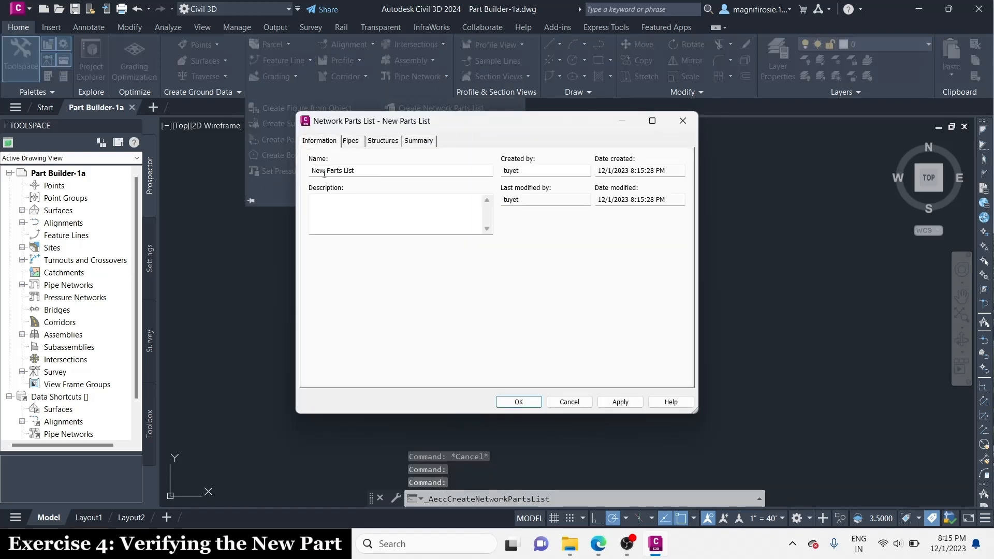
{"action": "double_click", "coordinate": [325, 171]}
{"action": "type", "text": "Test"}
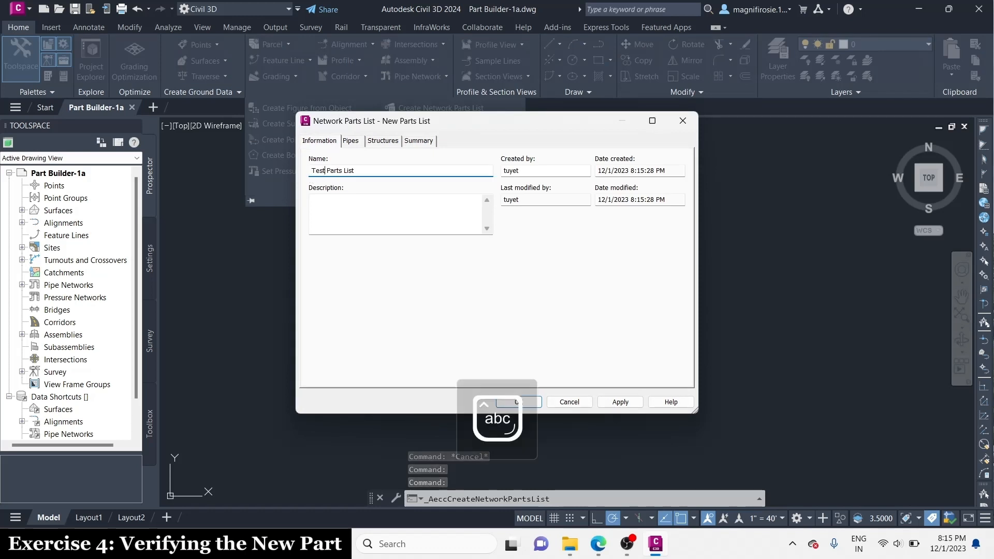
- Add the Cylindrical Manhole10 part family to the structures of the Test Parts List
{"action": "left_click", "coordinate": [351, 140]}
{"action": "left_click", "coordinate": [383, 140]}
{"action": "left_click", "coordinate": [362, 177]}
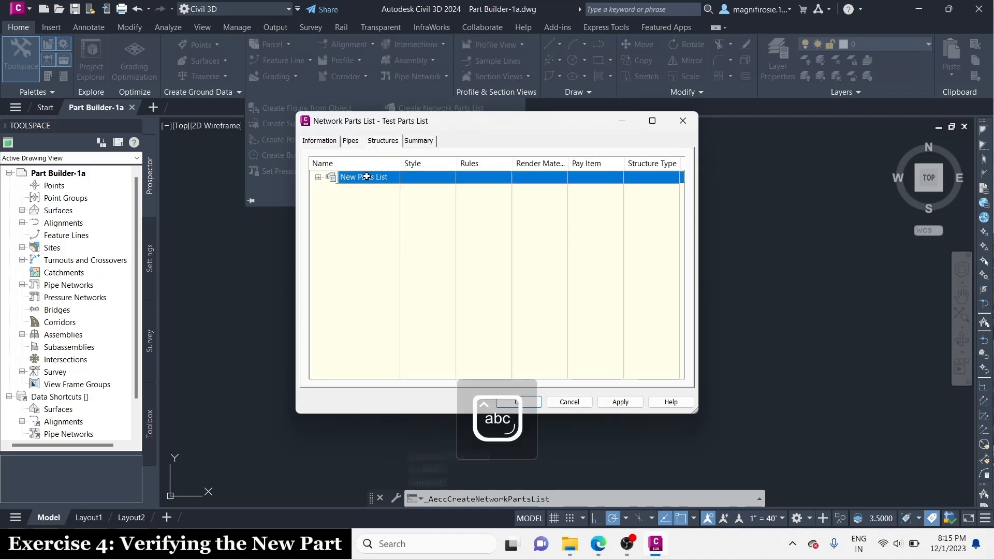
{"action": "right_click", "coordinate": [367, 177]}
{"action": "left_click", "coordinate": [382, 183]}
{"action": "scroll", "coordinate": [434, 270], "scroll_direction": "down", "scroll_amount": 3}
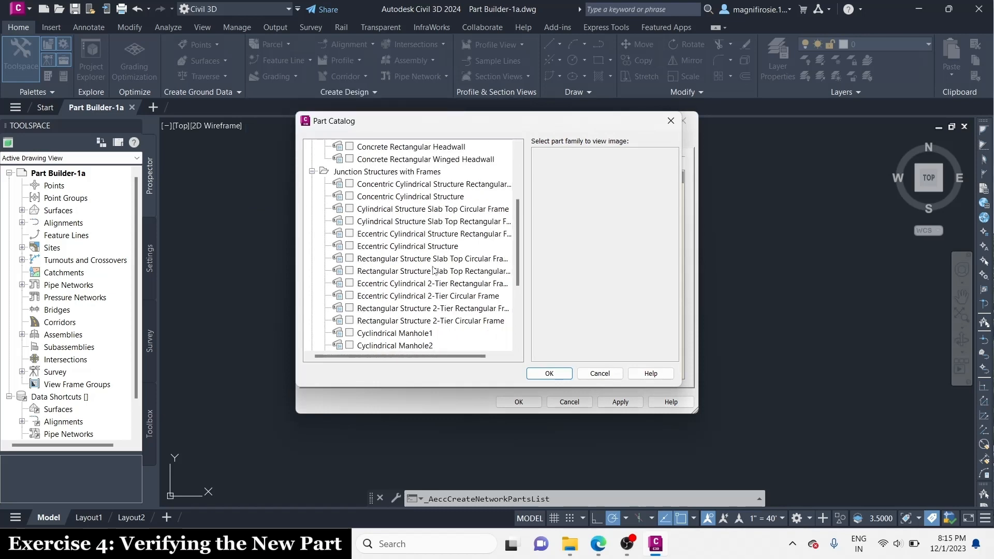
{"action": "scroll", "coordinate": [383, 269], "scroll_direction": "down", "scroll_amount": 2}
{"action": "left_click", "coordinate": [350, 283]}
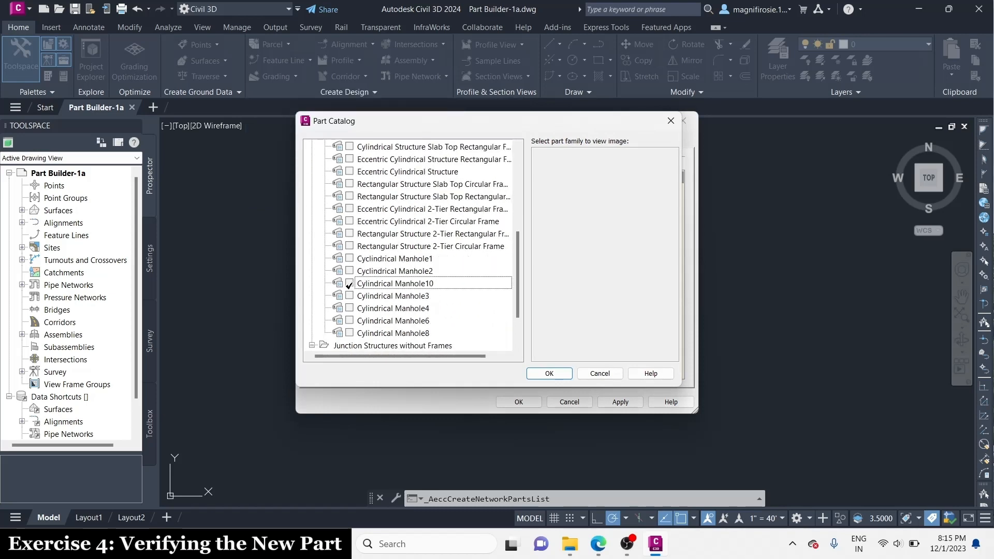
{"action": "left_click", "coordinate": [551, 374]}
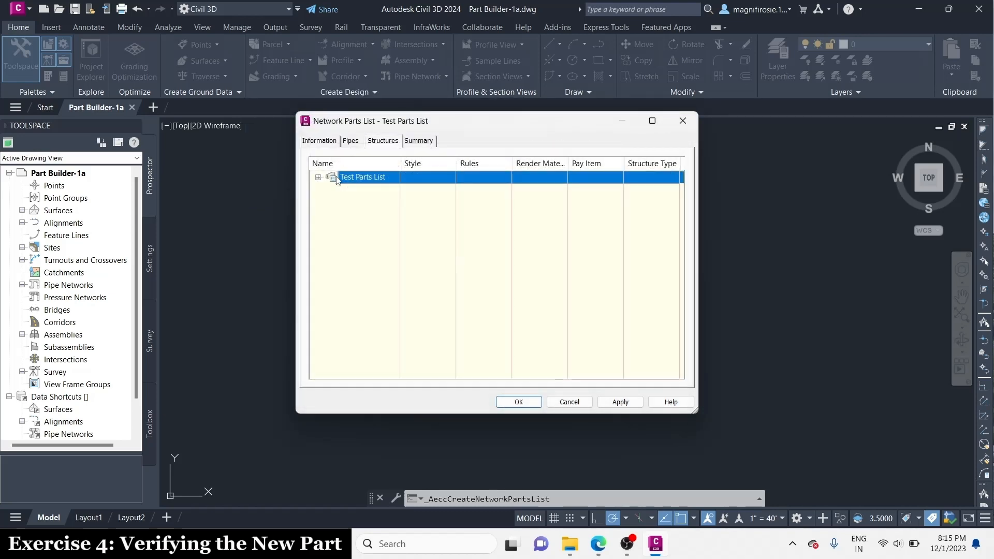
- Add a part size to the Cylindrical Manhole10 family in the parts list
{"action": "left_click", "coordinate": [318, 177]}
{"action": "left_click", "coordinate": [362, 201]}
{"action": "right_click", "coordinate": [362, 201]}
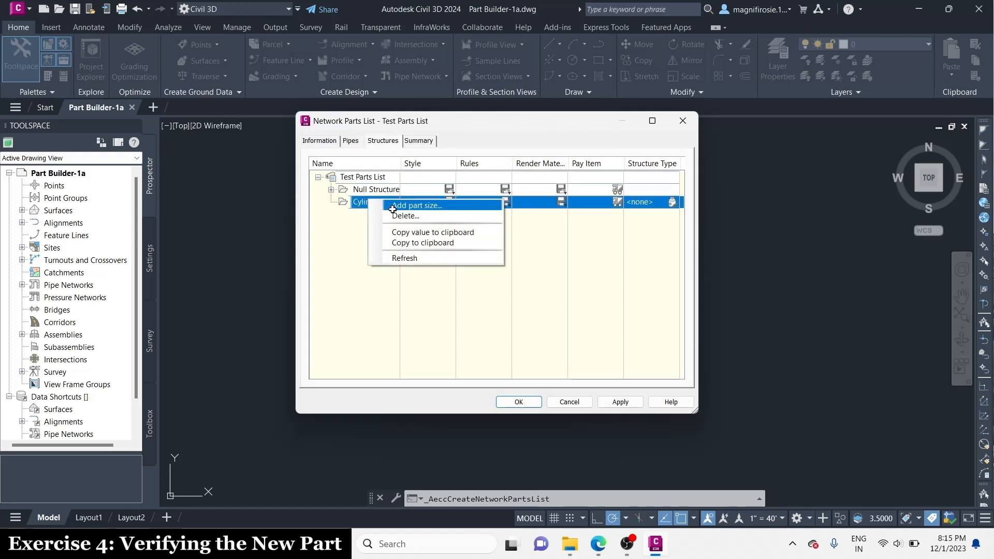
{"action": "left_click", "coordinate": [412, 206]}
{"action": "left_click", "coordinate": [580, 341]}
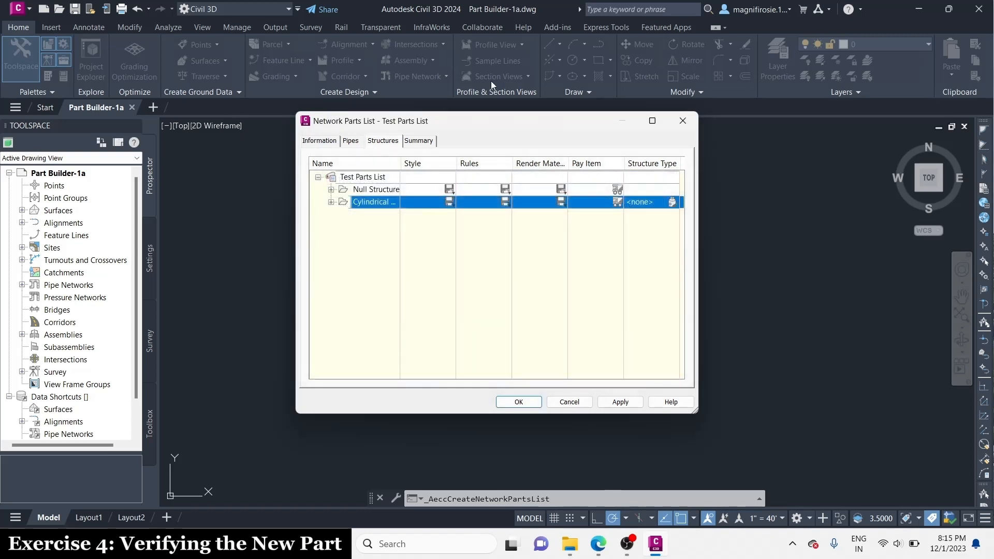
- Add the Corrugated Metal Pipe and Concrete Pipe families to the pipes of the Test Parts List
{"action": "left_click", "coordinate": [350, 141]}
{"action": "left_click", "coordinate": [366, 176]}
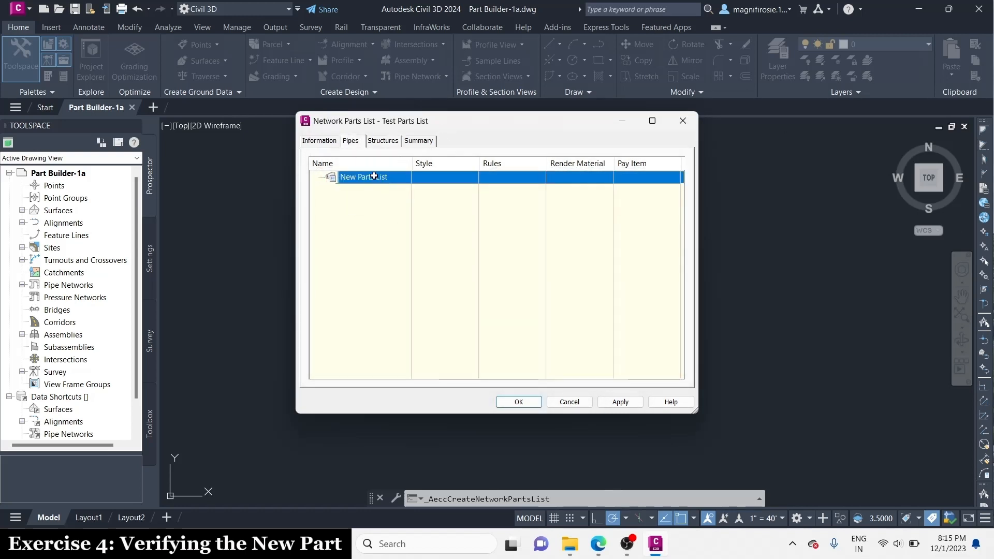
{"action": "right_click", "coordinate": [388, 176]}
{"action": "left_click", "coordinate": [463, 186]}
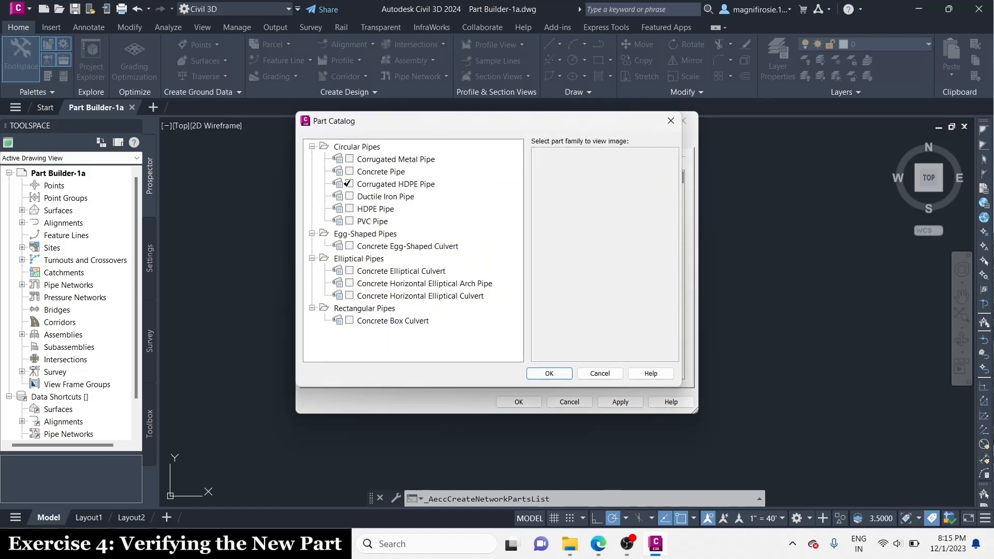
{"action": "left_click", "coordinate": [350, 159]}
{"action": "left_click", "coordinate": [350, 171]}
{"action": "left_click", "coordinate": [549, 373]}
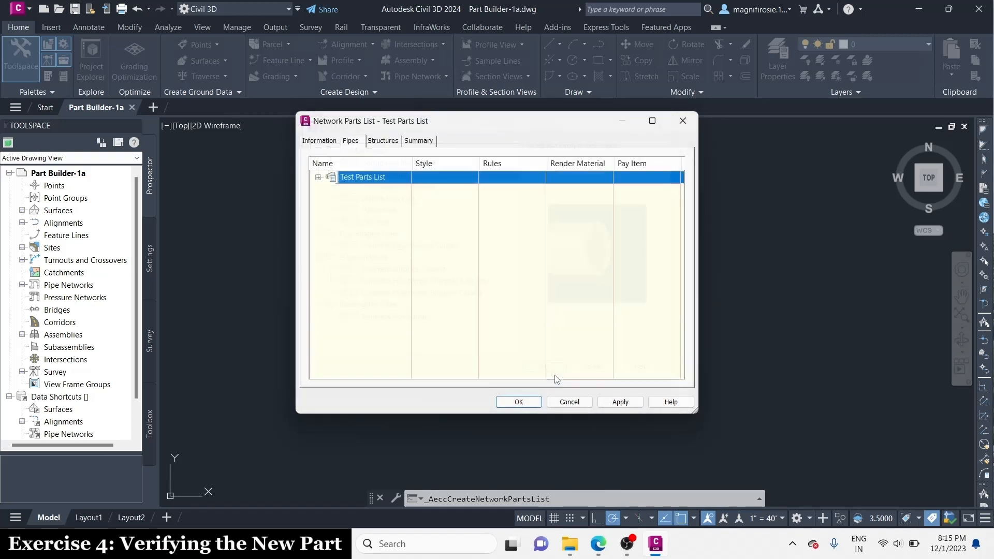
- Add a 12-inch part size with 0.052-inch wall thickness to the Corrugated Metal Pipe family
{"action": "left_click", "coordinate": [318, 178]}
{"action": "right_click", "coordinate": [386, 189]}
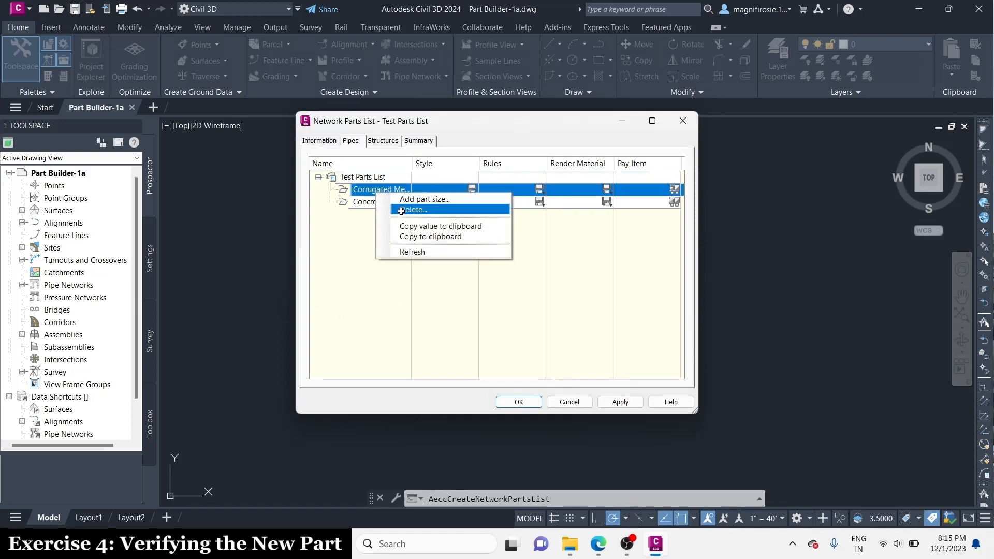
{"action": "left_click", "coordinate": [417, 197]}
{"action": "scroll", "coordinate": [532, 291], "scroll_direction": "down", "scroll_amount": 2}
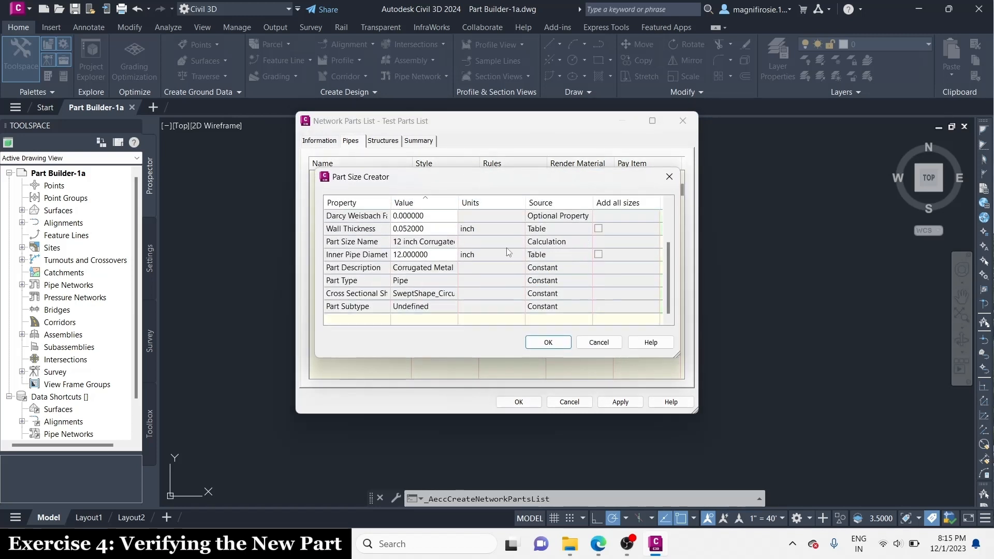
{"action": "left_click", "coordinate": [552, 342]}
- Add a 12-inch part size with 2-inch wall thickness to the Concrete Pipe family and save the parts list
{"action": "left_click", "coordinate": [384, 203]}
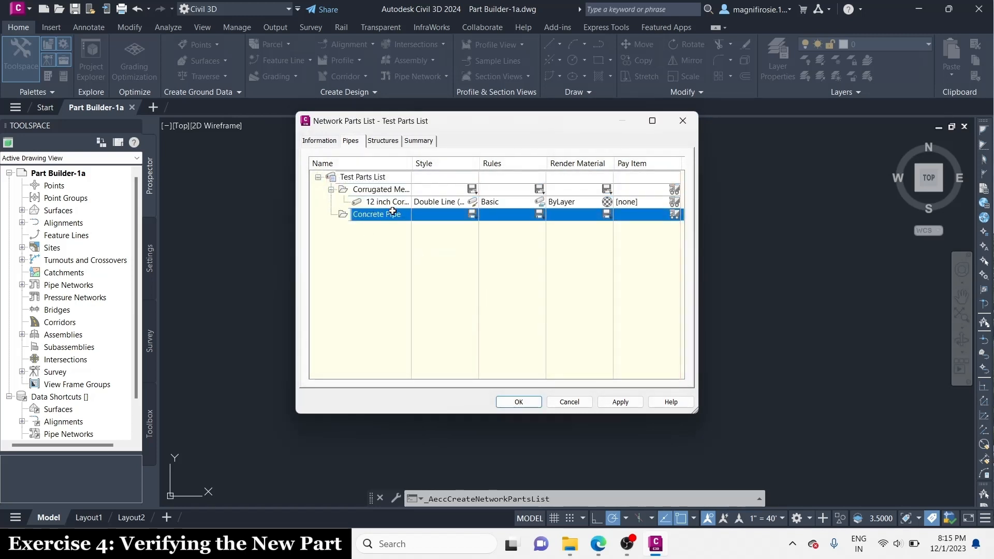
{"action": "right_click", "coordinate": [398, 220]}
{"action": "left_click", "coordinate": [420, 225]}
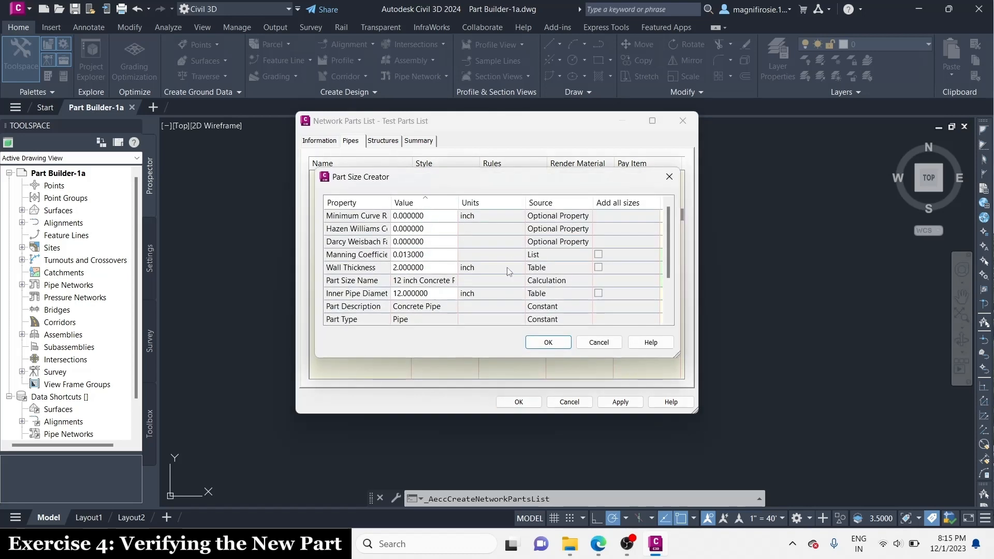
{"action": "left_click", "coordinate": [550, 343]}
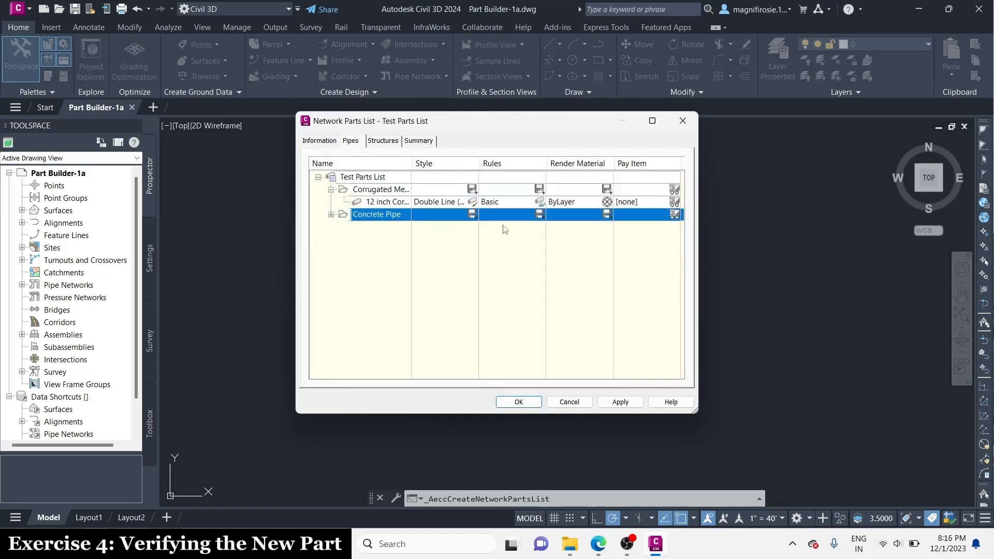
{"action": "left_click", "coordinate": [332, 214]}
{"action": "left_click", "coordinate": [622, 403]}
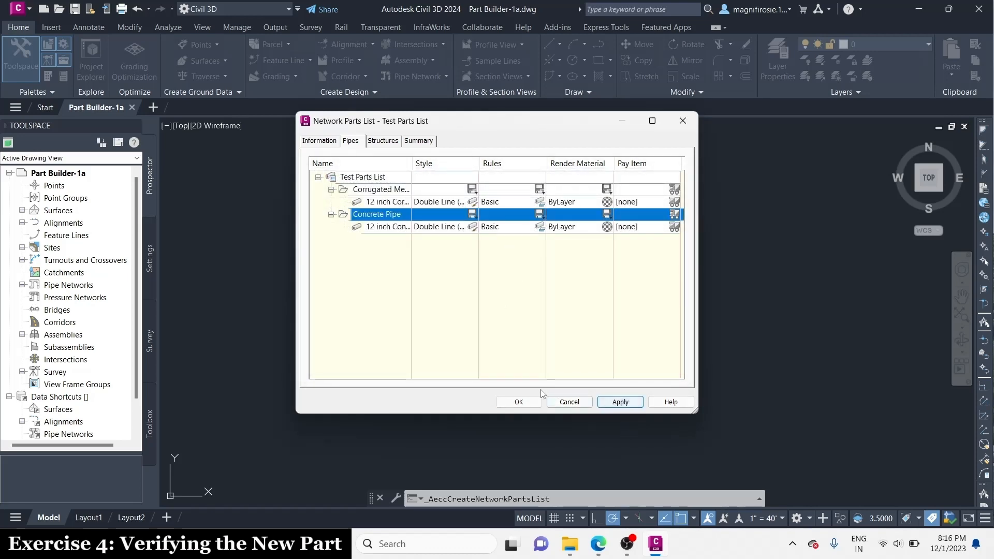
{"action": "left_click", "coordinate": [519, 402]}
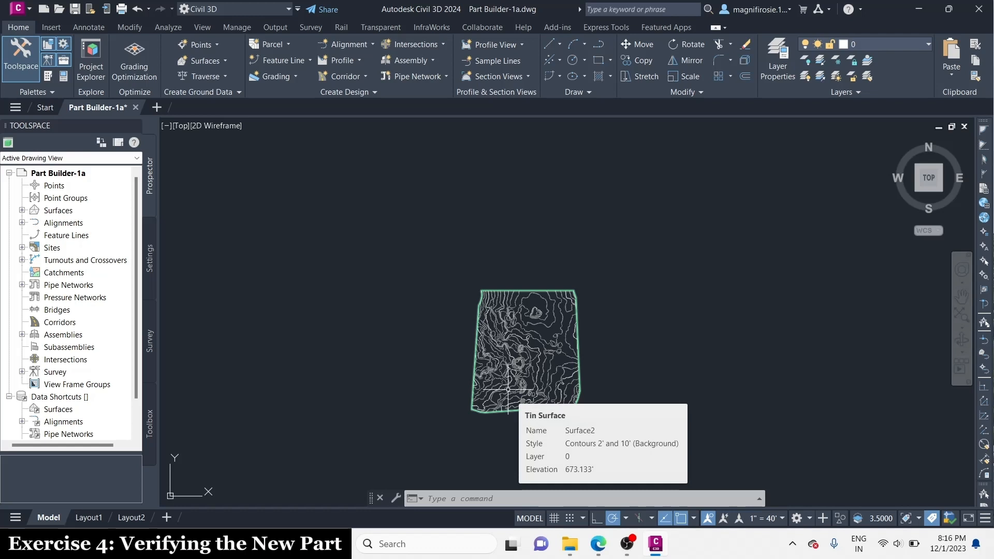
- Create a pipe network by layout using the Test Parts List and Surface2 as its reference surface
{"action": "left_click", "coordinate": [21, 285]}
{"action": "right_click", "coordinate": [79, 297]}
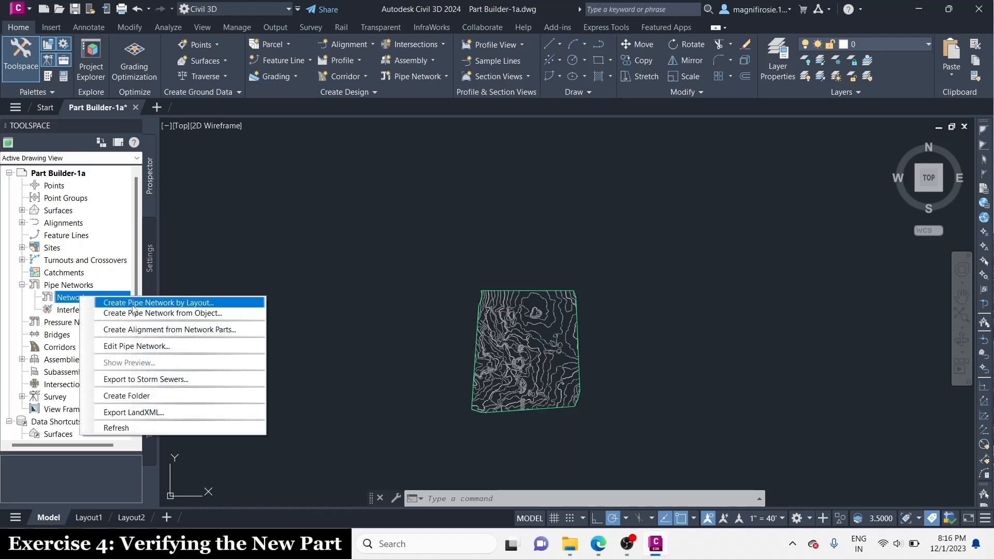
{"action": "left_click", "coordinate": [133, 303]}
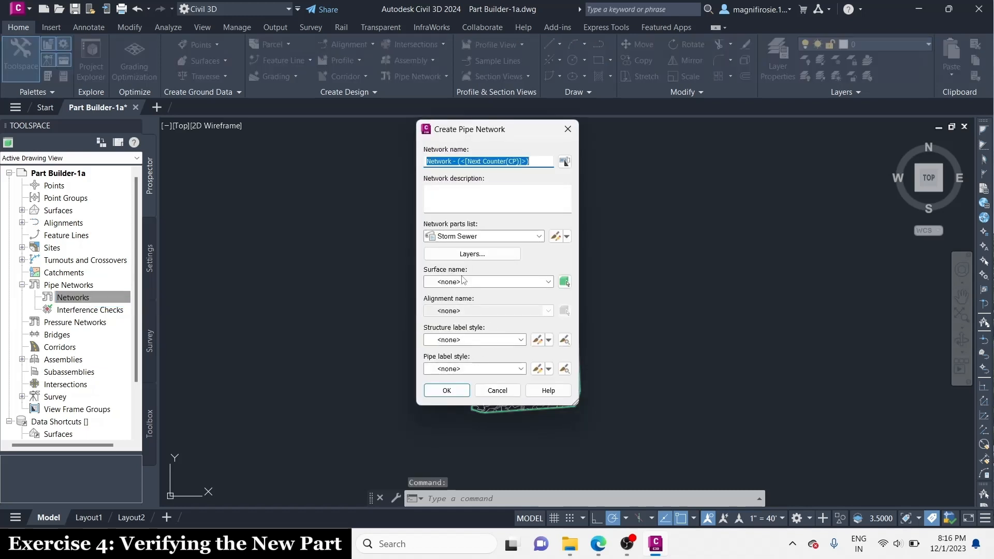
{"action": "left_click", "coordinate": [473, 237]}
{"action": "left_click", "coordinate": [469, 282]}
{"action": "left_click", "coordinate": [469, 282]}
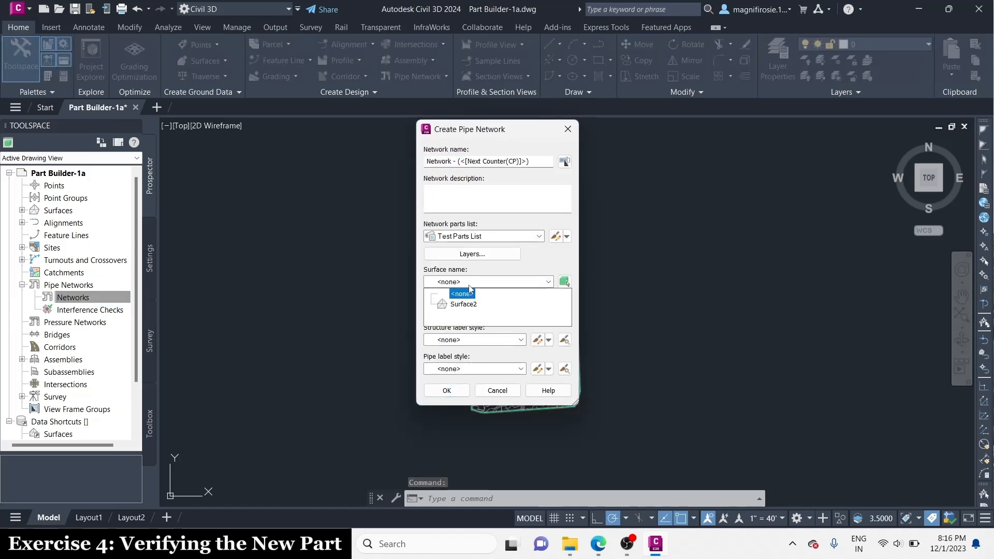
{"action": "left_click", "coordinate": [471, 304]}
{"action": "left_click", "coordinate": [446, 391]}
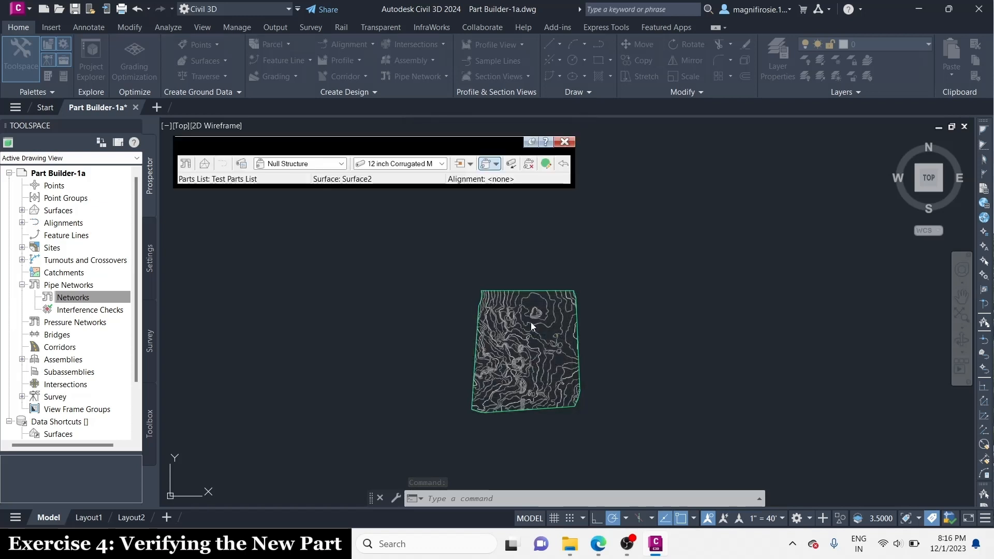
- Set the network layout to draw pipes and structures with the Cylindrical Manhole10 size and the 12 inch Corrugated Metal Pipe
{"action": "left_click", "coordinate": [298, 165]}
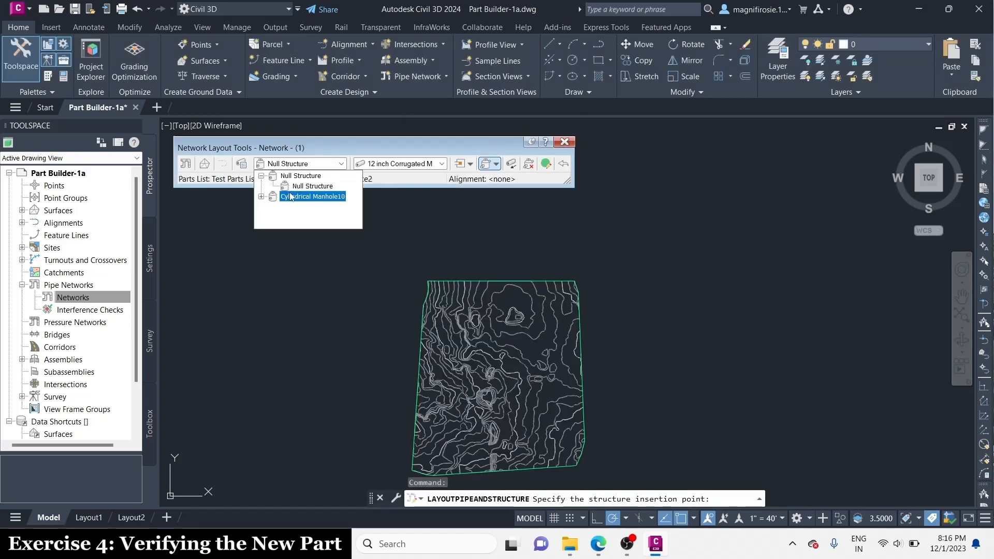
{"action": "left_click", "coordinate": [261, 197]}
{"action": "left_click", "coordinate": [311, 207]}
{"action": "left_click", "coordinate": [415, 164]}
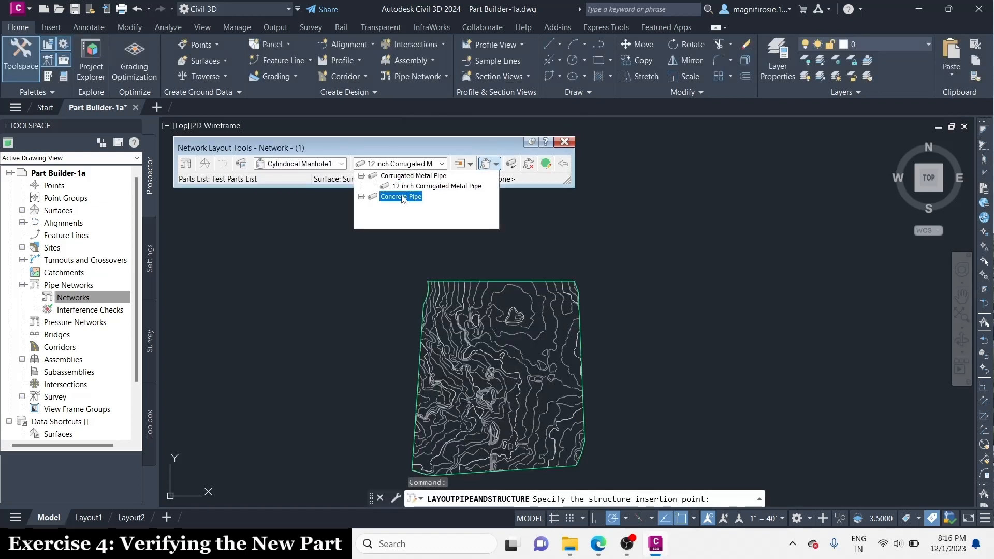
{"action": "left_click", "coordinate": [430, 186]}
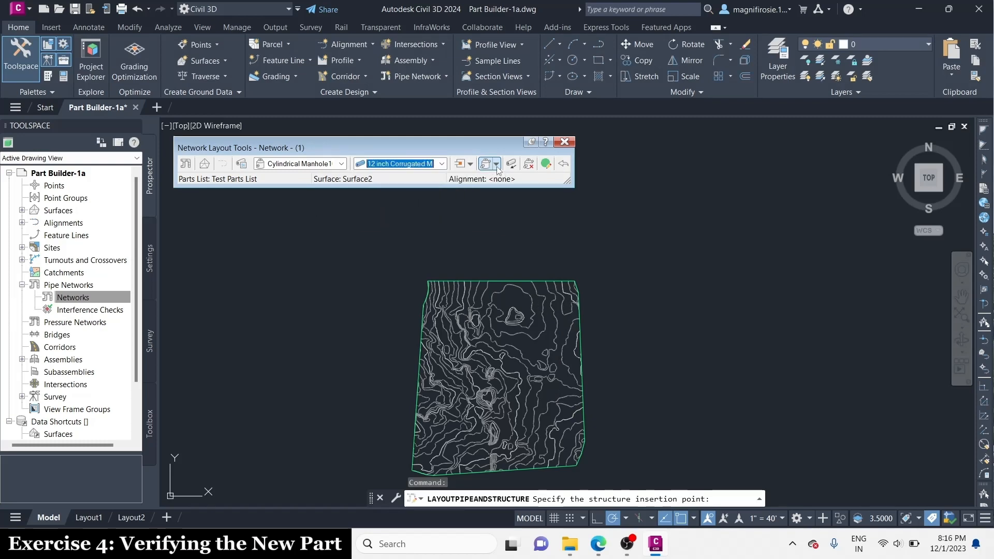
{"action": "left_click", "coordinate": [496, 165]}
{"action": "left_click", "coordinate": [534, 179]}
- Place three manholes joined by two pipes near the surface's upper right edge and finish the layout
{"action": "scroll", "coordinate": [547, 339], "scroll_direction": "up", "scroll_amount": 4}
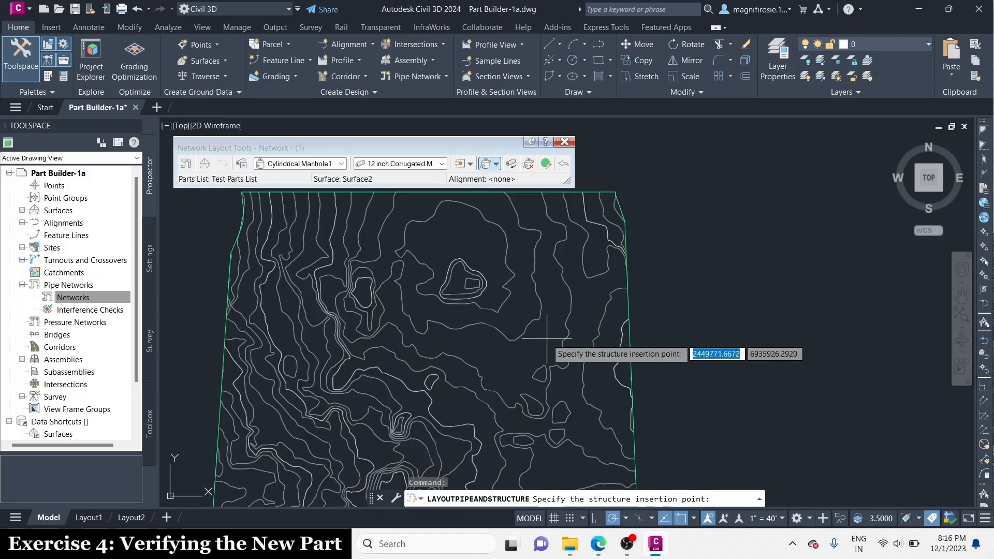
{"action": "scroll", "coordinate": [547, 339], "scroll_direction": "up", "scroll_amount": 4}
{"action": "scroll", "coordinate": [661, 391], "scroll_direction": "down", "scroll_amount": 2}
{"action": "scroll", "coordinate": [607, 266], "scroll_direction": "up", "scroll_amount": 2}
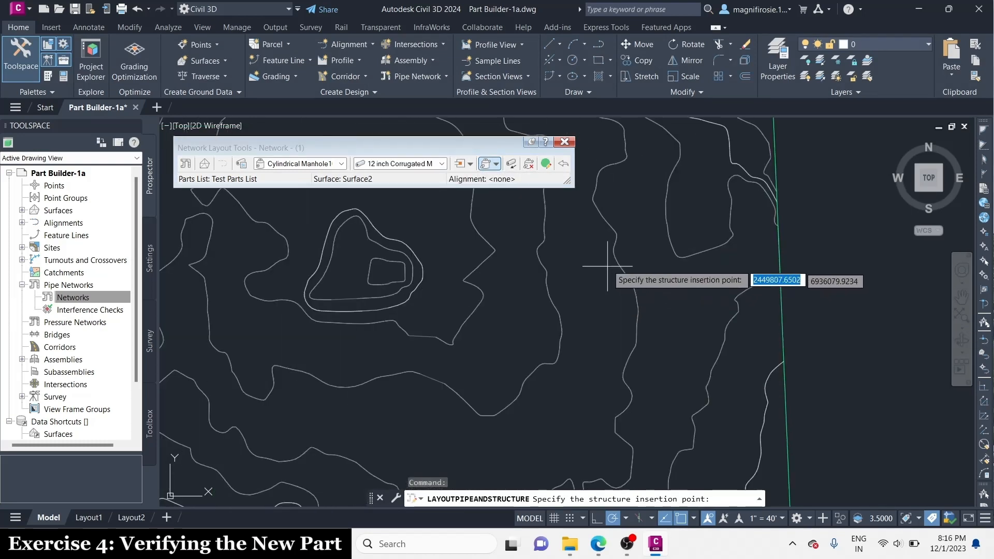
{"action": "left_click", "coordinate": [607, 236]}
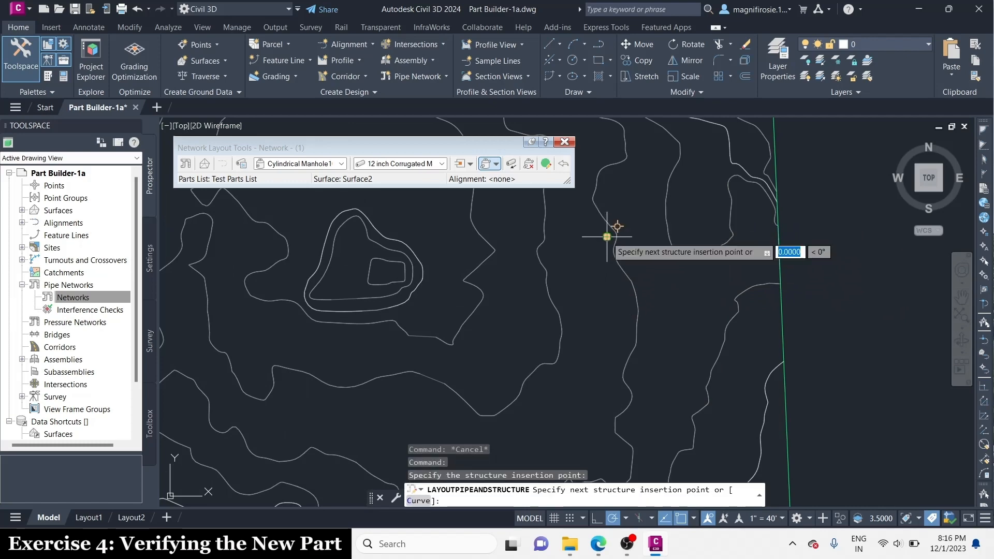
{"action": "left_click", "coordinate": [697, 397]}
{"action": "scroll", "coordinate": [705, 282], "scroll_direction": "down", "scroll_amount": 3}
{"action": "scroll", "coordinate": [684, 321], "scroll_direction": "up", "scroll_amount": 5}
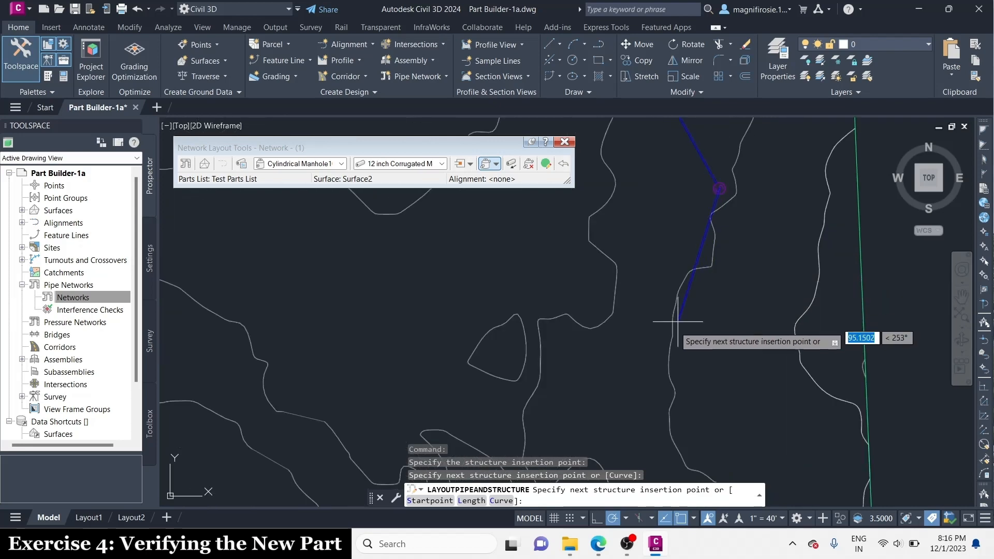
{"action": "left_click", "coordinate": [657, 397]}
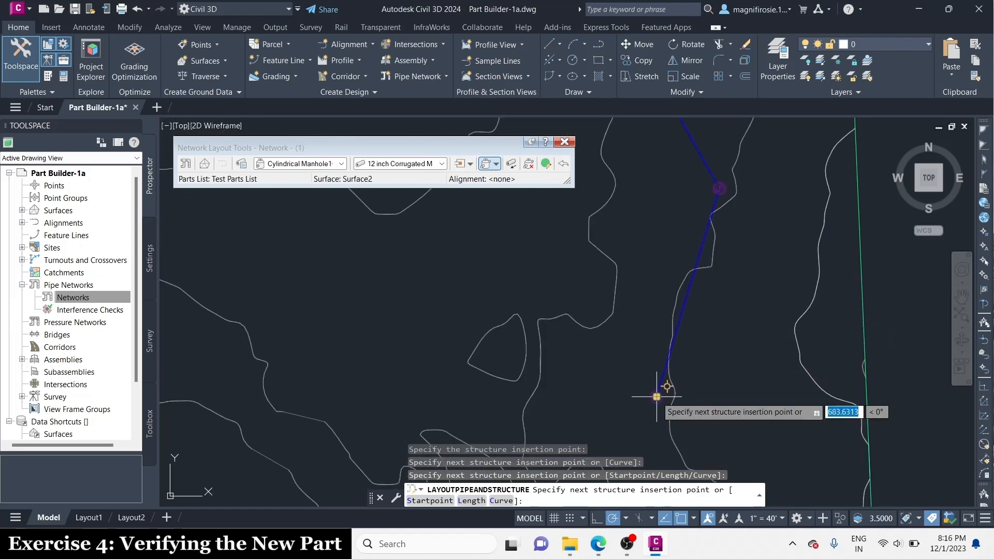
{"action": "key", "text": "Return"}
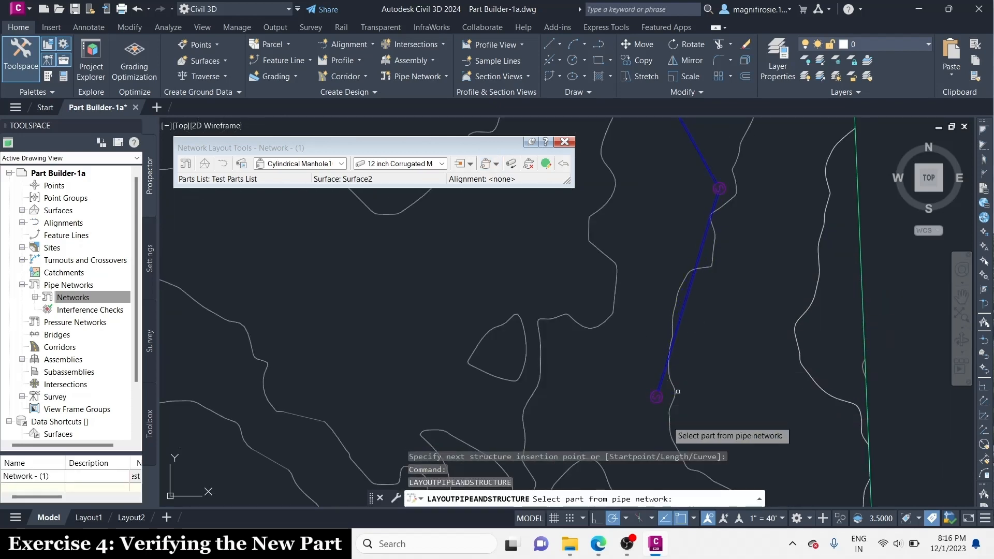
- Examine the placed manholes and pipes in the SW Isometric view and return to the Top view
{"action": "left_click", "coordinate": [179, 30]}
{"action": "left_click", "coordinate": [203, 27]}
{"action": "left_click", "coordinate": [186, 45]}
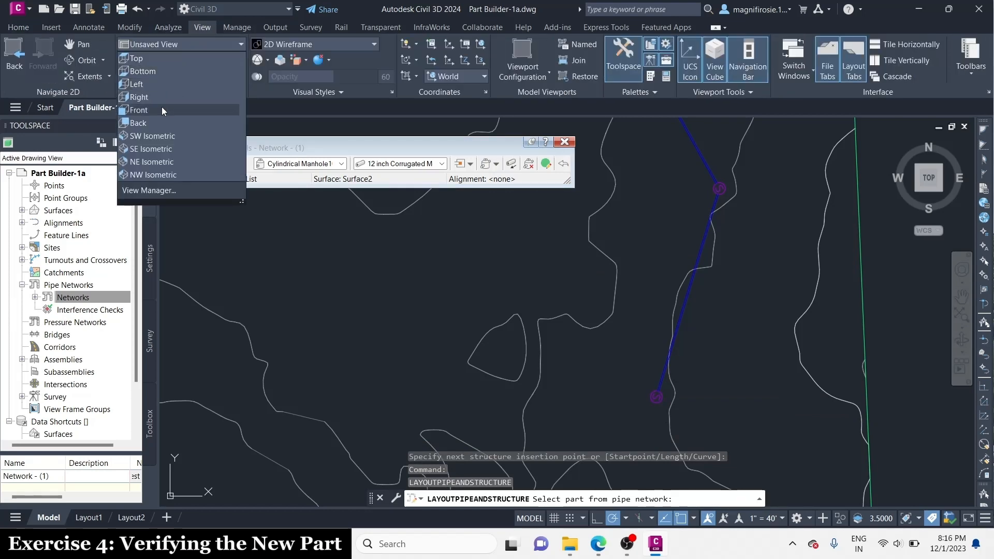
{"action": "left_click", "coordinate": [154, 136]}
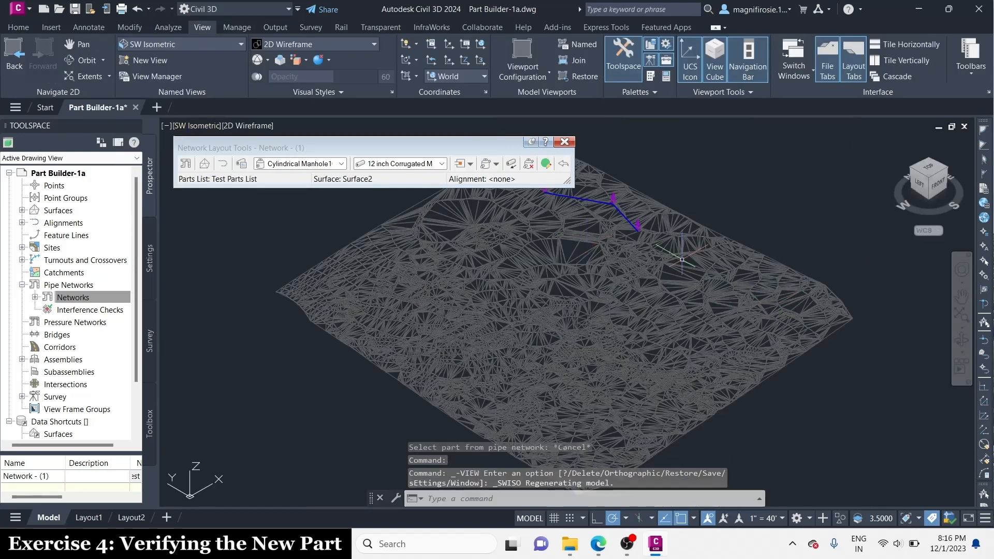
{"action": "scroll", "coordinate": [682, 259], "scroll_direction": "up", "scroll_amount": 5}
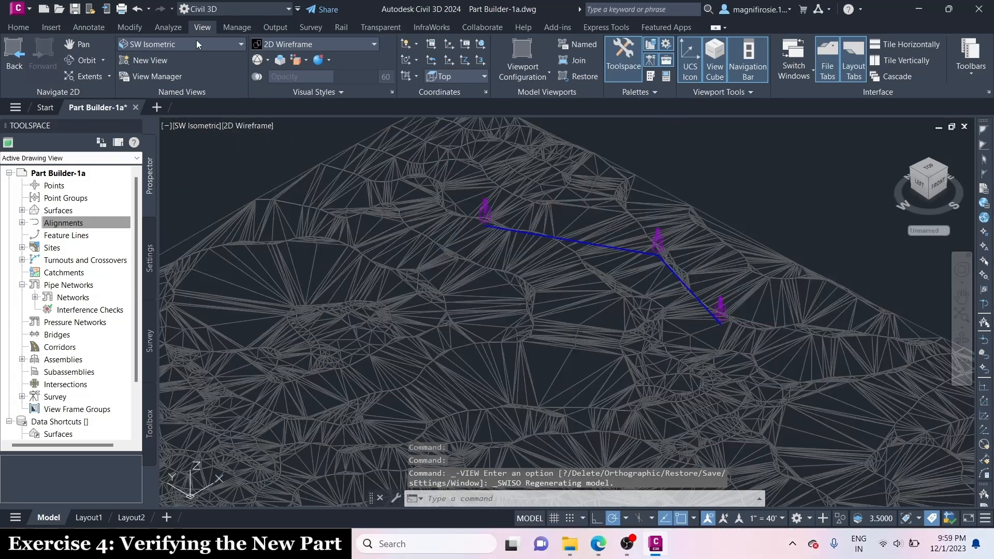
{"action": "left_click", "coordinate": [197, 39]}
{"action": "left_click", "coordinate": [179, 55]}
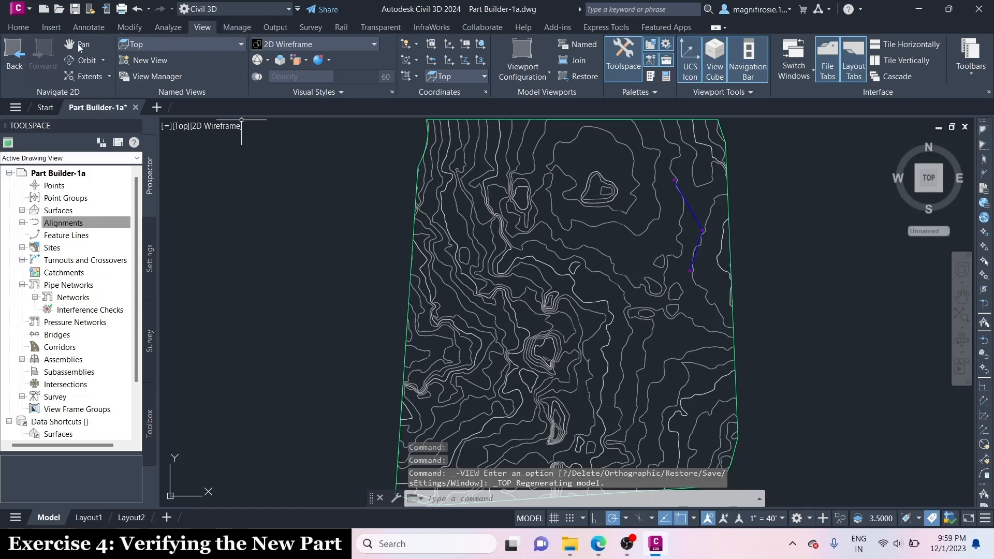
- Create a centerline alignment by layout in Site 1 with the Basic style, starting station 0+00.00' and the _No Labels set
{"action": "left_click", "coordinate": [27, 26]}
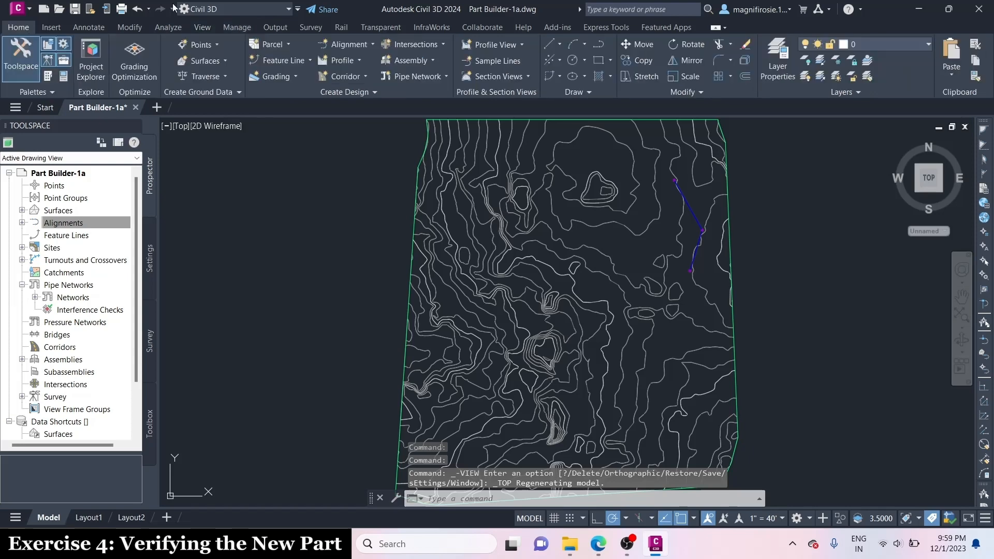
{"action": "left_click", "coordinate": [334, 45]}
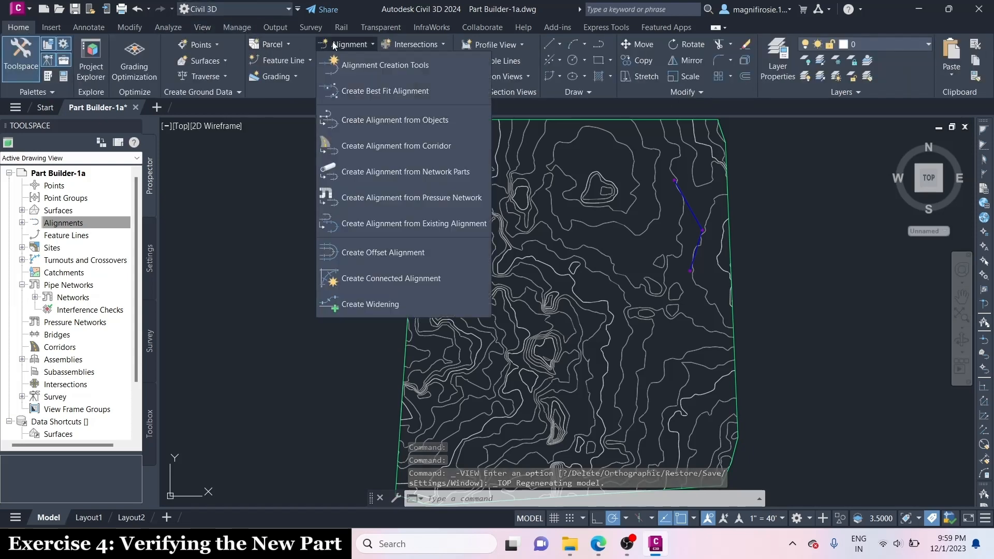
{"action": "left_click", "coordinate": [396, 67]}
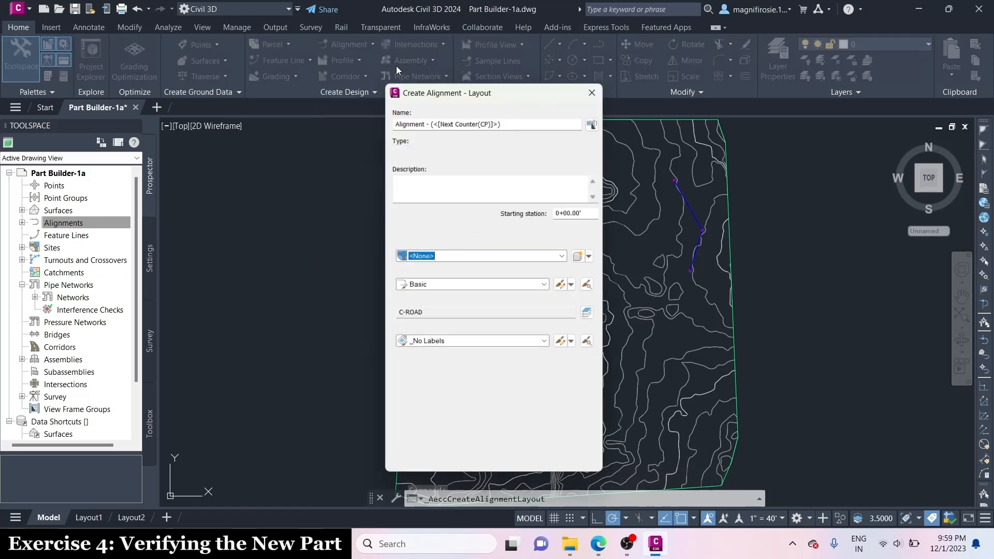
{"action": "left_click", "coordinate": [443, 151]}
{"action": "left_click", "coordinate": [438, 160]}
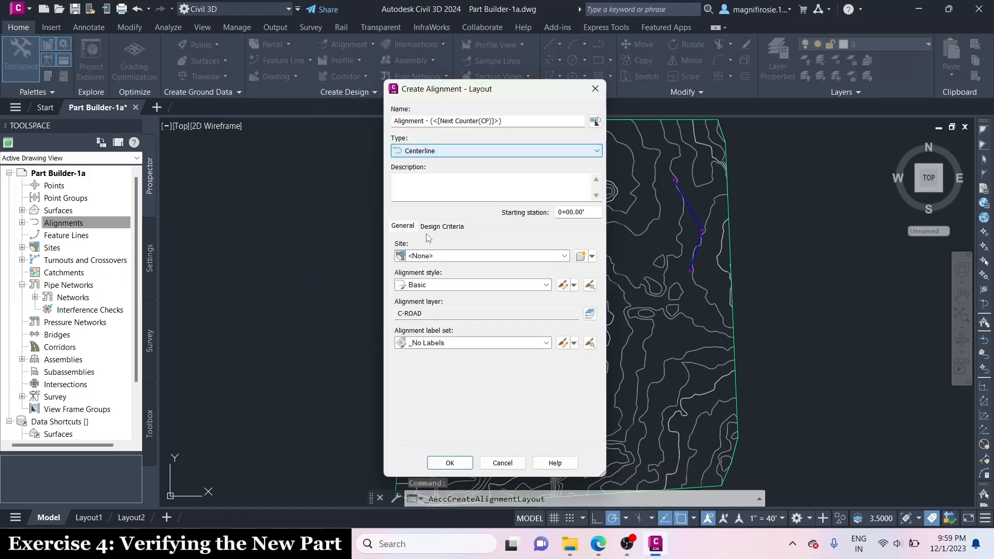
{"action": "left_click", "coordinate": [420, 259]}
{"action": "left_click", "coordinate": [430, 279]}
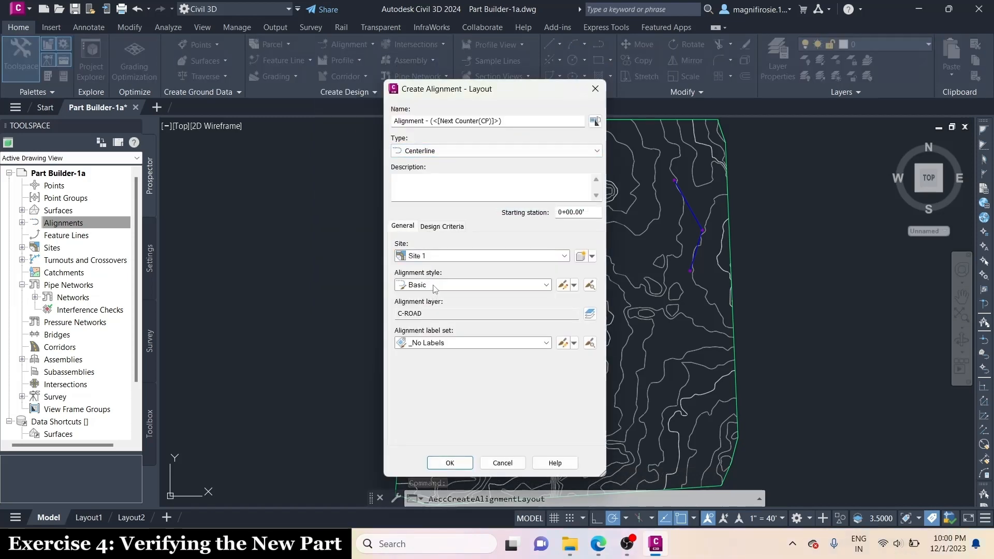
{"action": "left_click", "coordinate": [458, 468]}
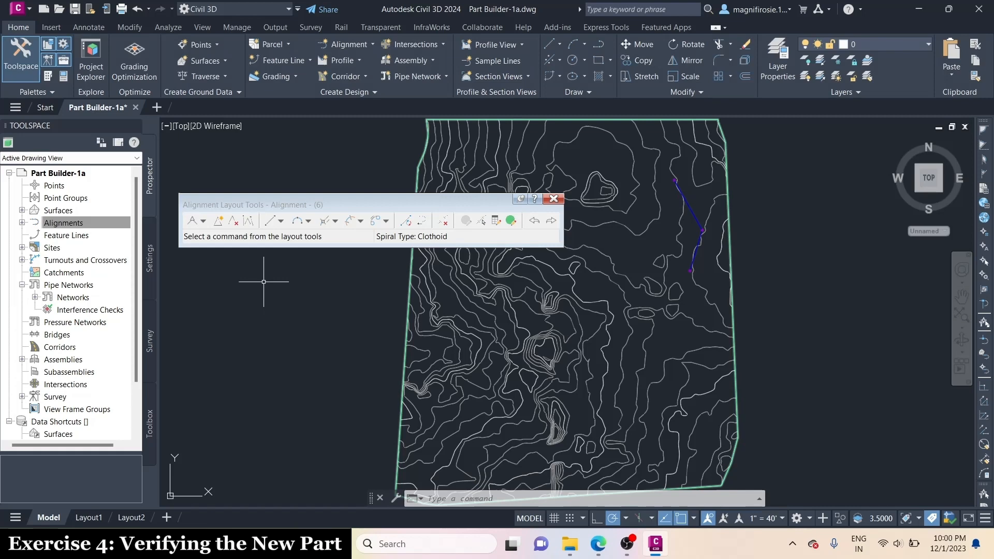
- Draw the alignment as tangents with curves through the centres of the three manholes, starting at the northernmost one
{"action": "left_click", "coordinate": [203, 221]}
{"action": "left_click", "coordinate": [223, 247]}
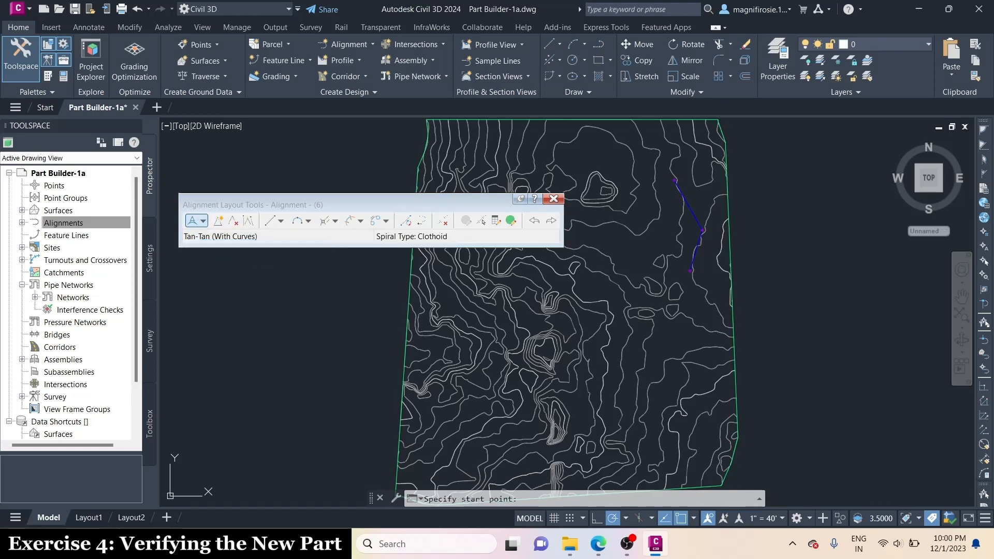
{"action": "scroll", "coordinate": [682, 177], "scroll_direction": "up", "scroll_amount": 6}
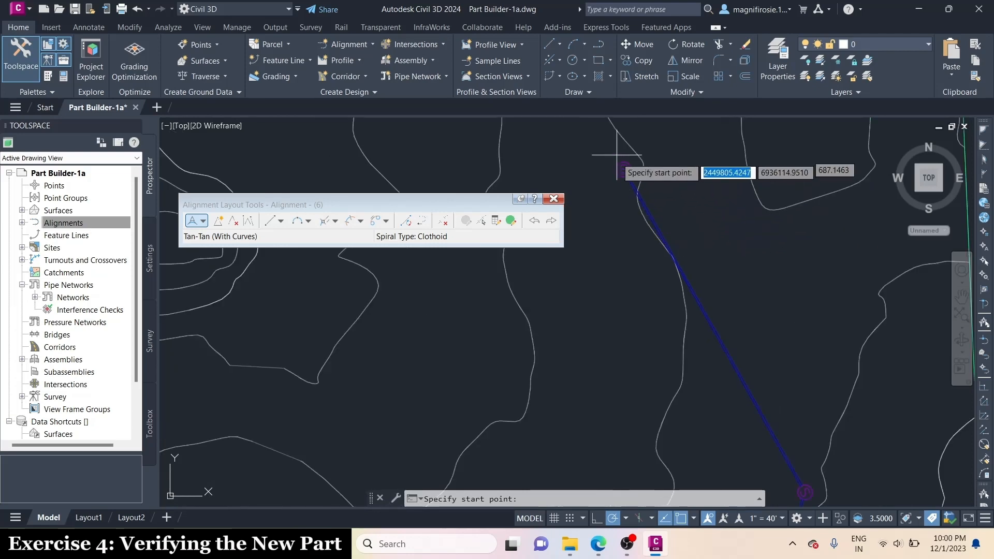
{"action": "left_click", "coordinate": [625, 169]}
{"action": "scroll", "coordinate": [625, 168], "scroll_direction": "down", "scroll_amount": 4}
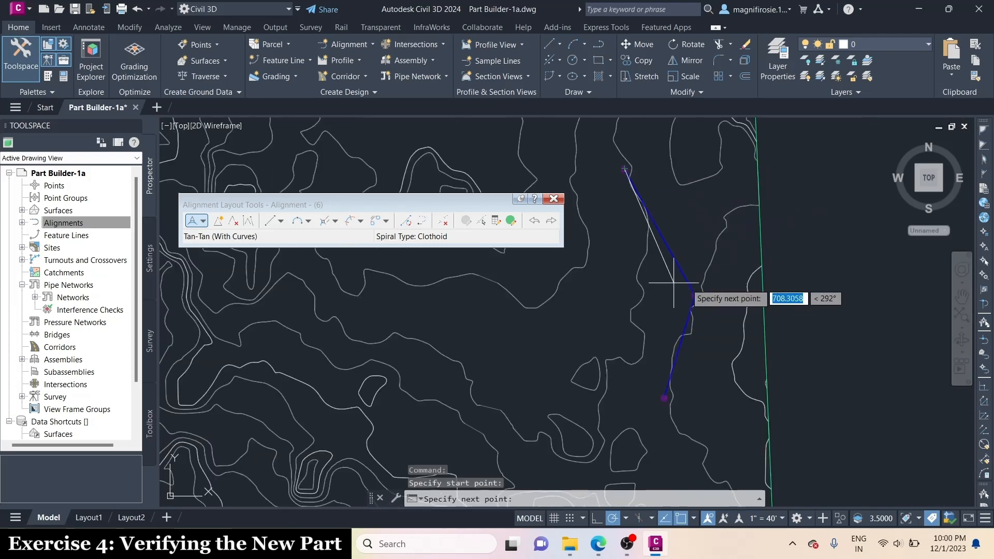
{"action": "scroll", "coordinate": [694, 296], "scroll_direction": "up", "scroll_amount": 5}
{"action": "left_click", "coordinate": [656, 289]}
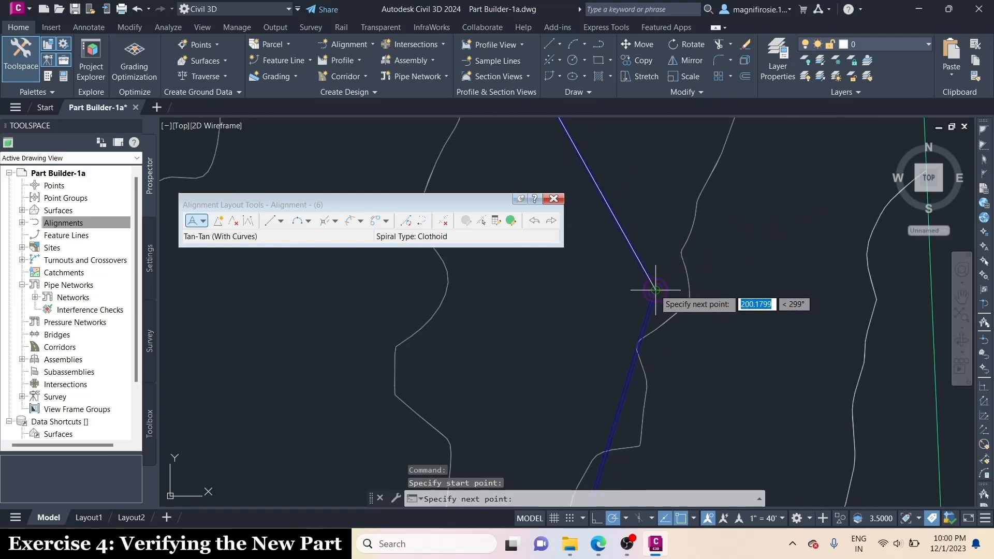
{"action": "scroll", "coordinate": [657, 293], "scroll_direction": "down", "scroll_amount": 3}
{"action": "scroll", "coordinate": [625, 376], "scroll_direction": "up", "scroll_amount": 2}
{"action": "scroll", "coordinate": [624, 376], "scroll_direction": "up", "scroll_amount": 2}
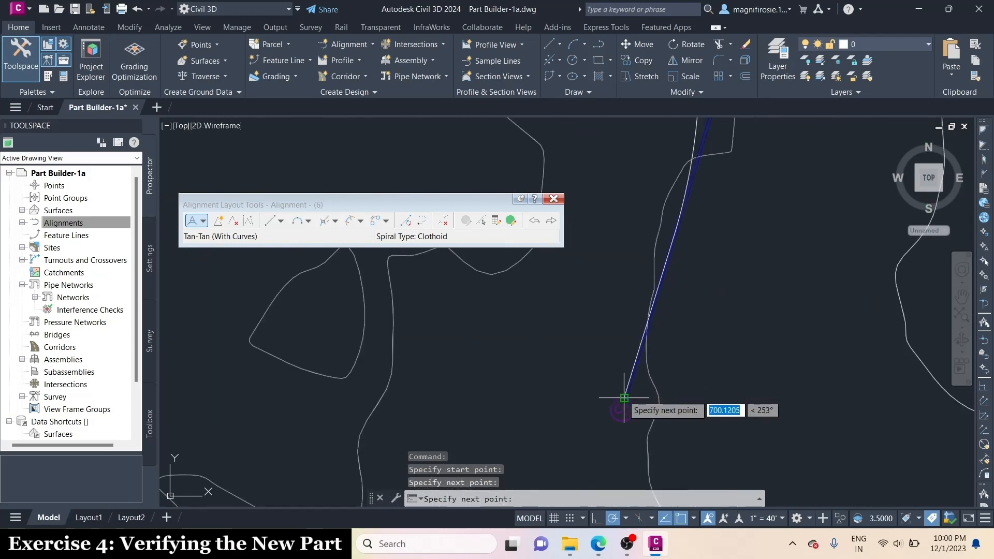
{"action": "left_click", "coordinate": [622, 409]}
{"action": "scroll", "coordinate": [623, 409], "scroll_direction": "down", "scroll_amount": 3}
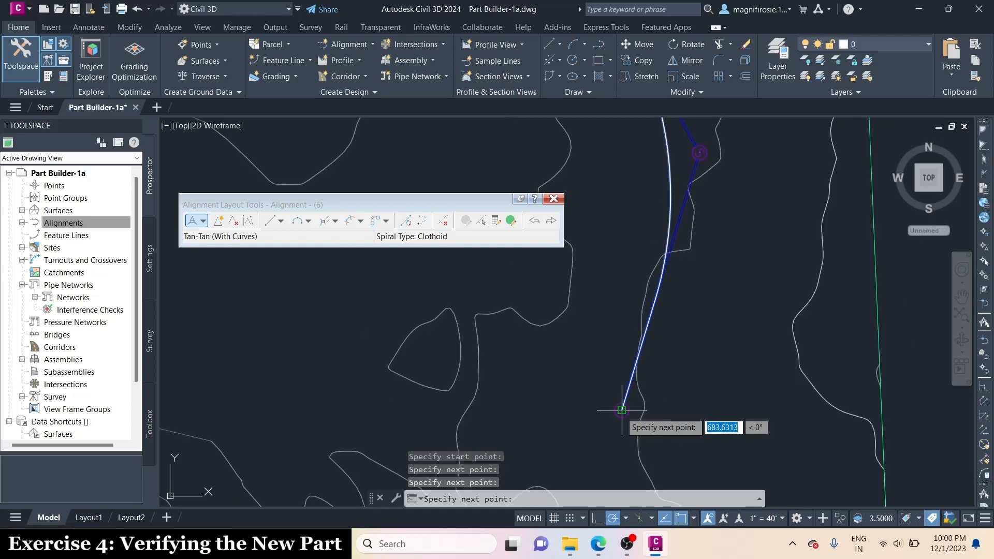
{"action": "scroll", "coordinate": [623, 409], "scroll_direction": "up", "scroll_amount": 3}
{"action": "key", "text": "Return"}
{"action": "key", "text": "Return"}
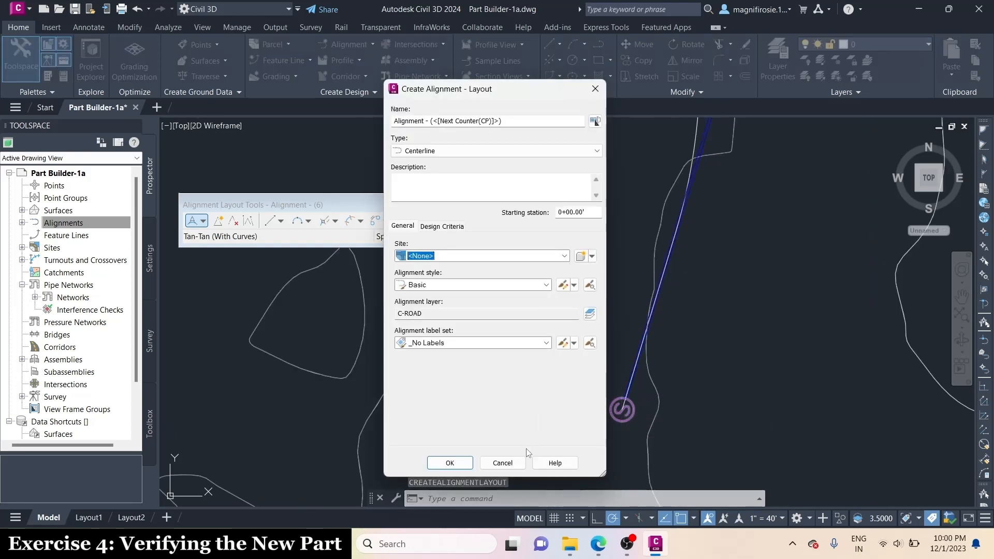
{"action": "left_click", "coordinate": [503, 463]}
{"action": "scroll", "coordinate": [607, 367], "scroll_direction": "down", "scroll_amount": 3}
{"action": "scroll", "coordinate": [607, 363], "scroll_direction": "up", "scroll_amount": 2}
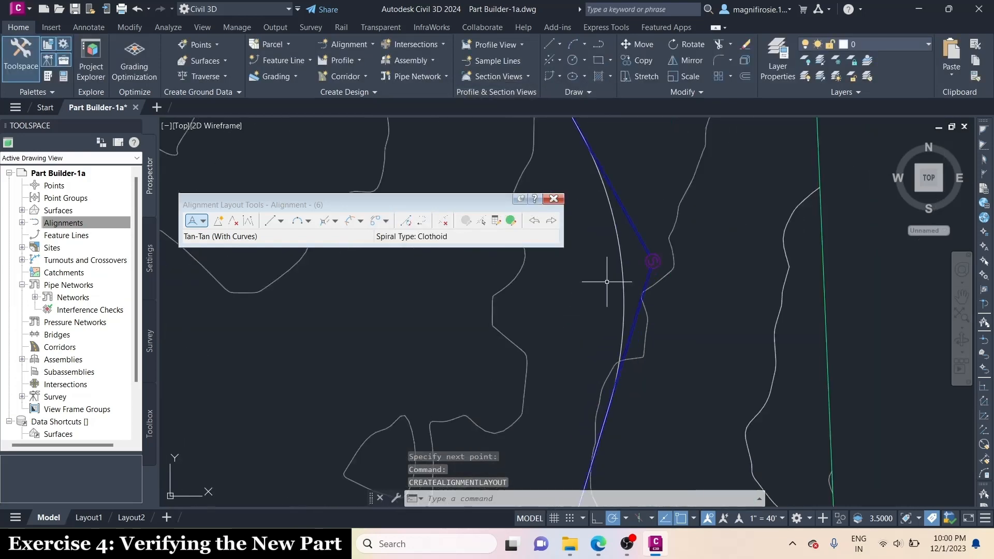
{"action": "left_click", "coordinate": [623, 277]}
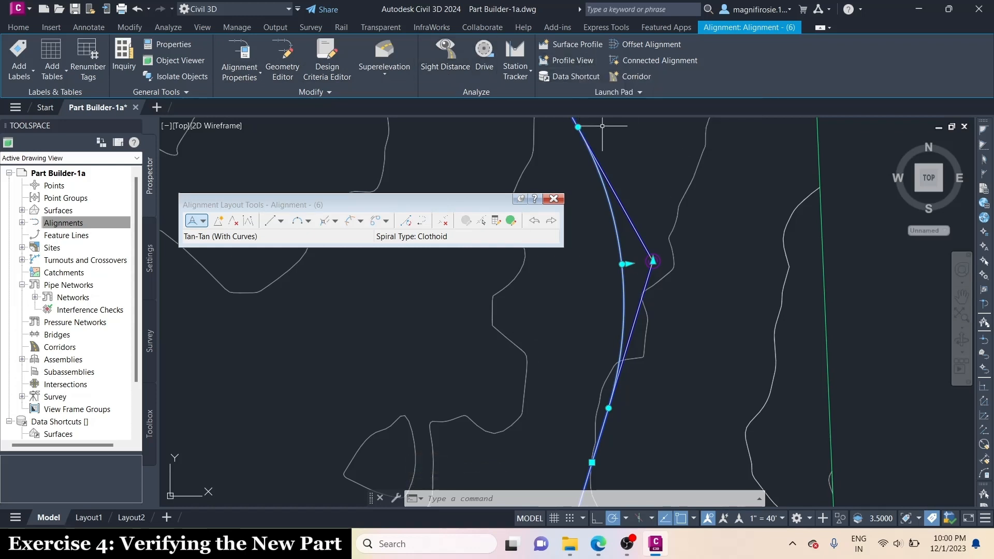
{"action": "key", "text": "Escape"}
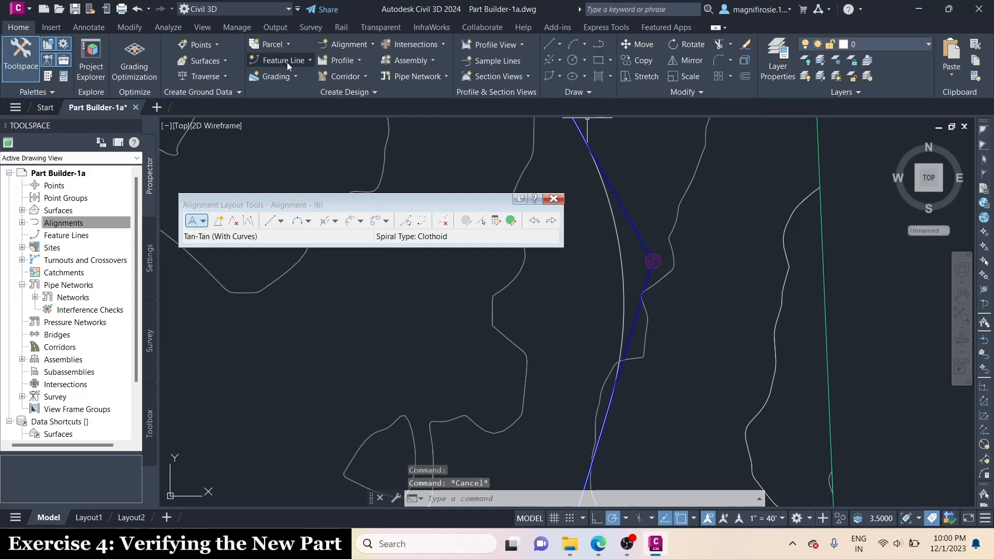
- Sample a Surface2 profile along Alignment - (6) over its full station range and start drawing it in a profile view
{"action": "left_click", "coordinate": [353, 60]}
{"action": "left_click", "coordinate": [384, 83]}
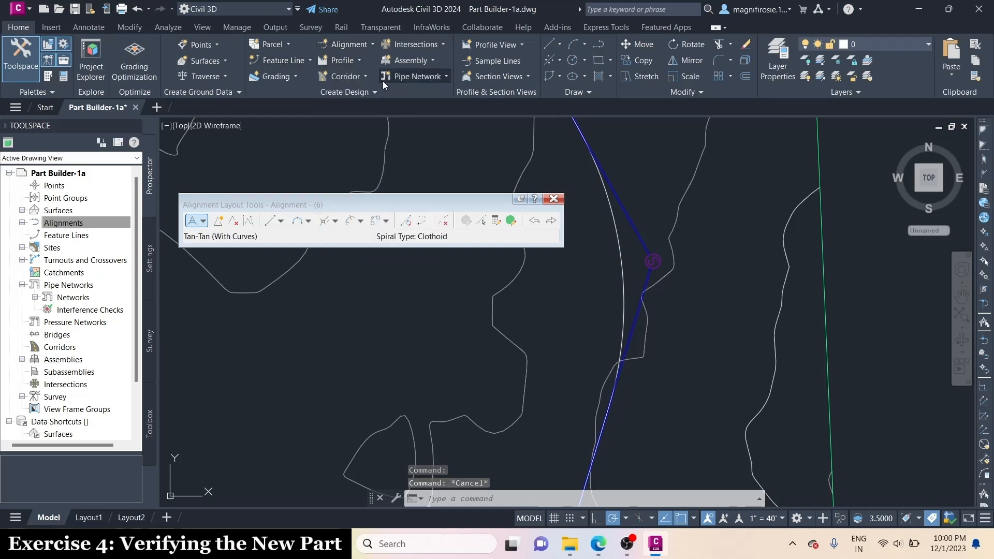
{"action": "left_click", "coordinate": [377, 164]}
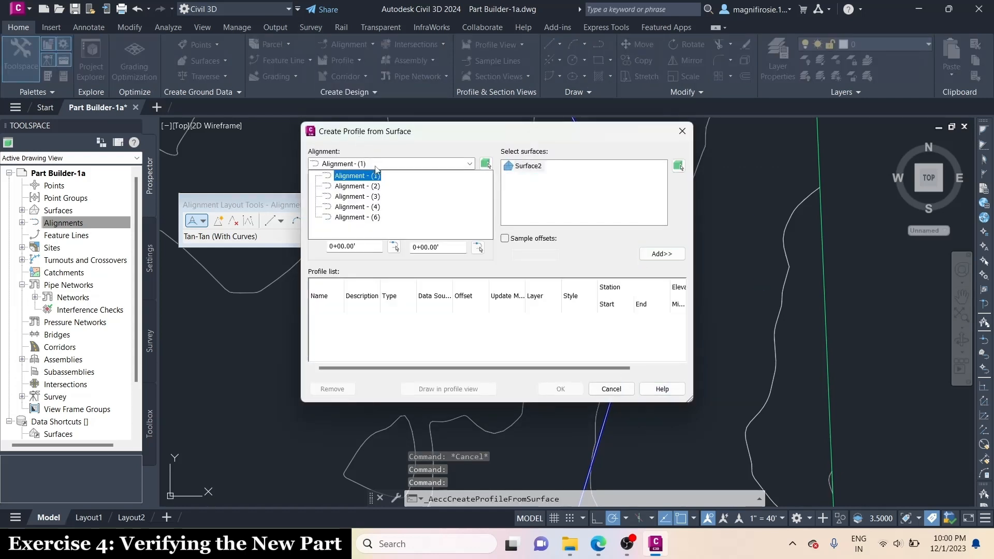
{"action": "left_click", "coordinate": [366, 220]}
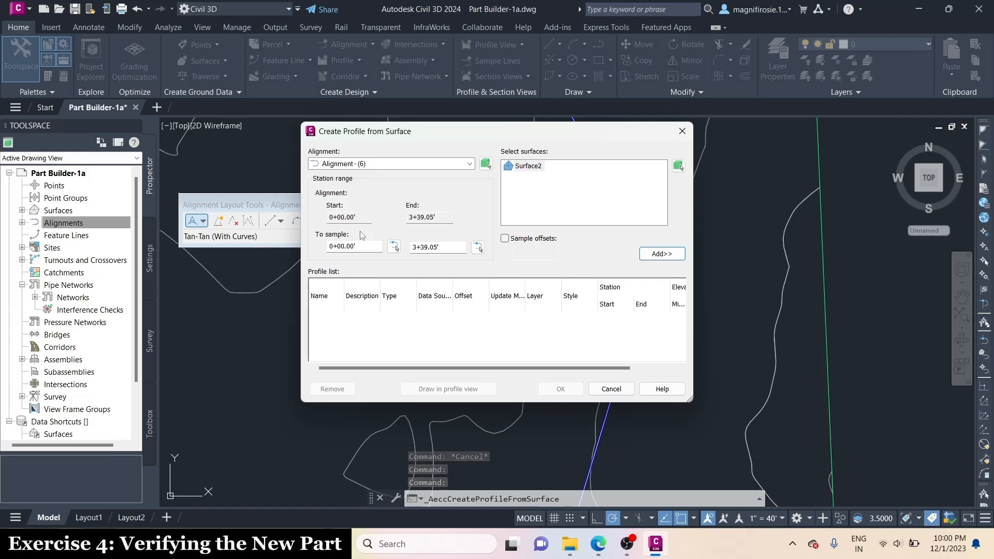
{"action": "left_click", "coordinate": [660, 254]}
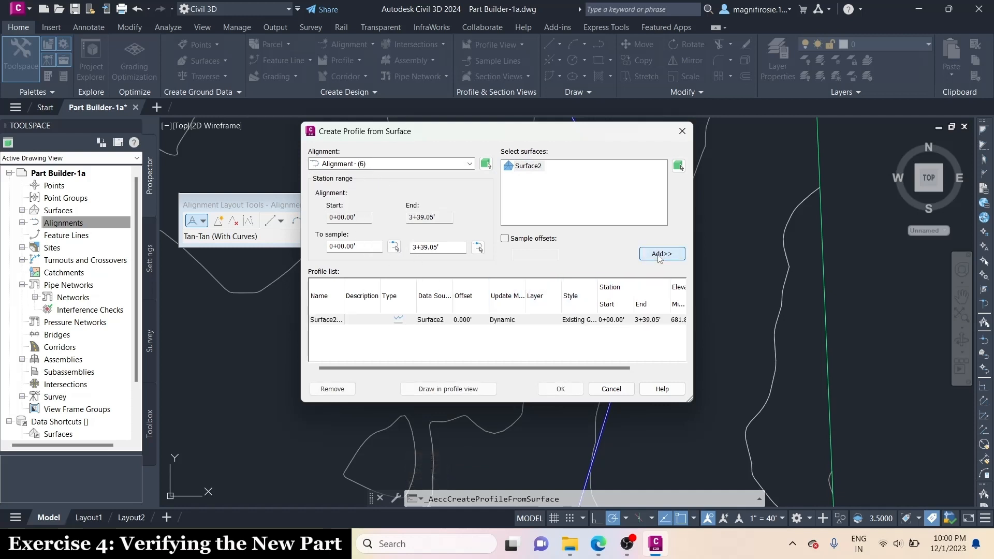
{"action": "left_click", "coordinate": [482, 394]}
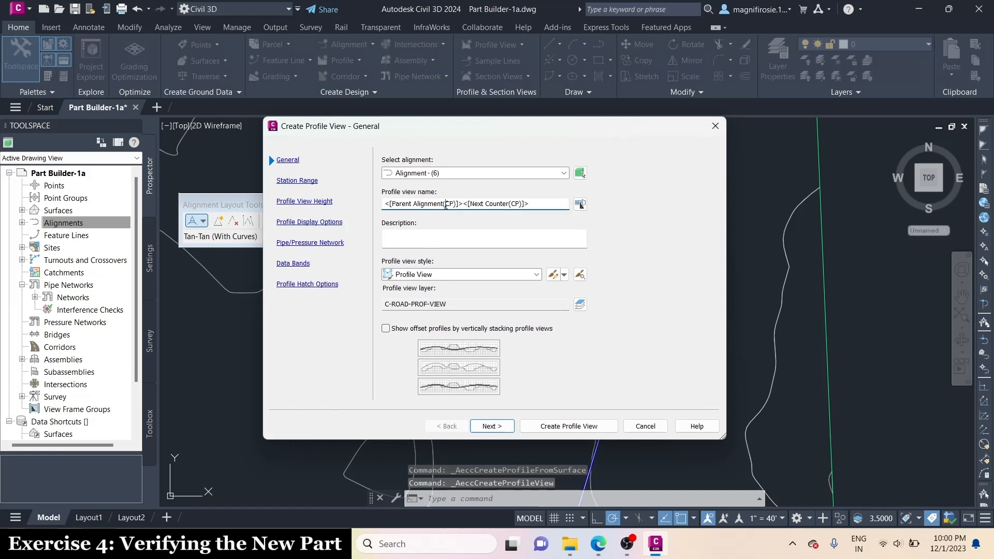
- Set up the profile view with the Profile View style and automatic height, including all Network - (1) pipes and structures
{"action": "left_click", "coordinate": [446, 275]}
{"action": "left_click", "coordinate": [446, 275]}
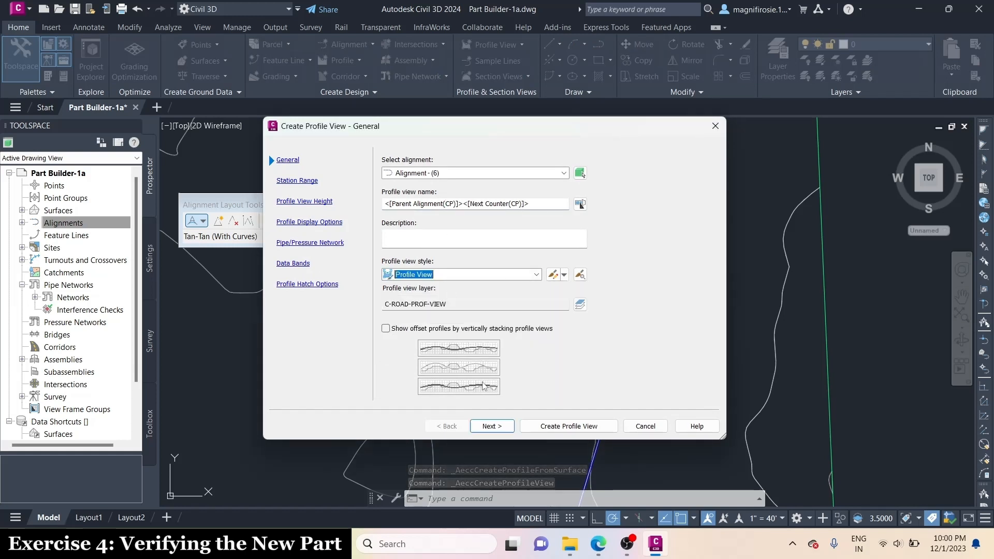
{"action": "left_click", "coordinate": [499, 426]}
{"action": "left_click", "coordinate": [498, 426]}
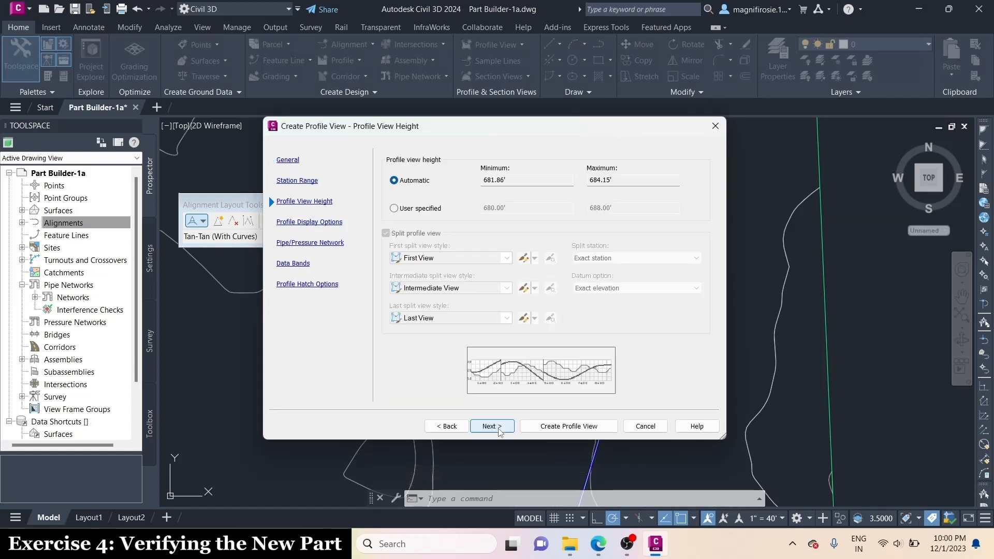
{"action": "left_click", "coordinate": [499, 426]}
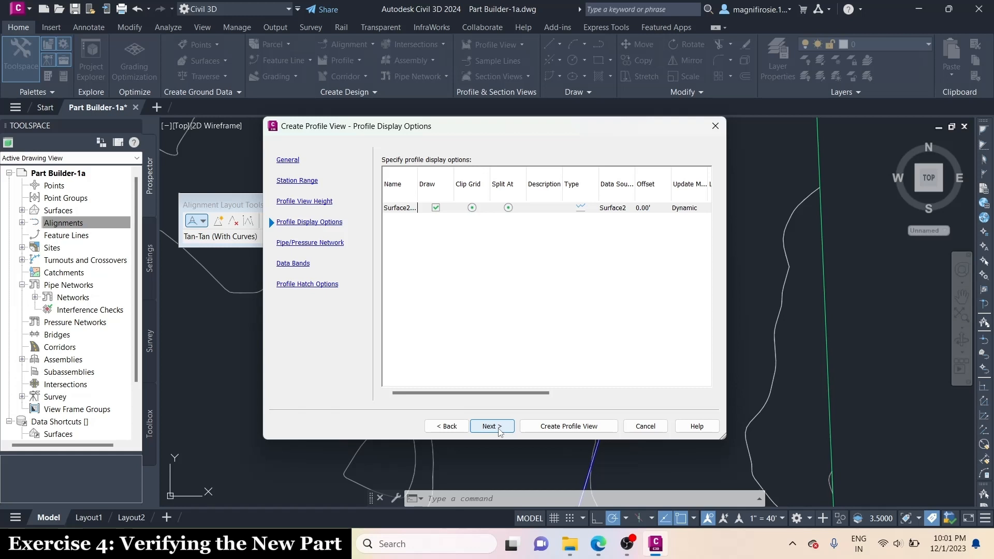
{"action": "left_click", "coordinate": [499, 426]}
{"action": "left_click", "coordinate": [567, 208]}
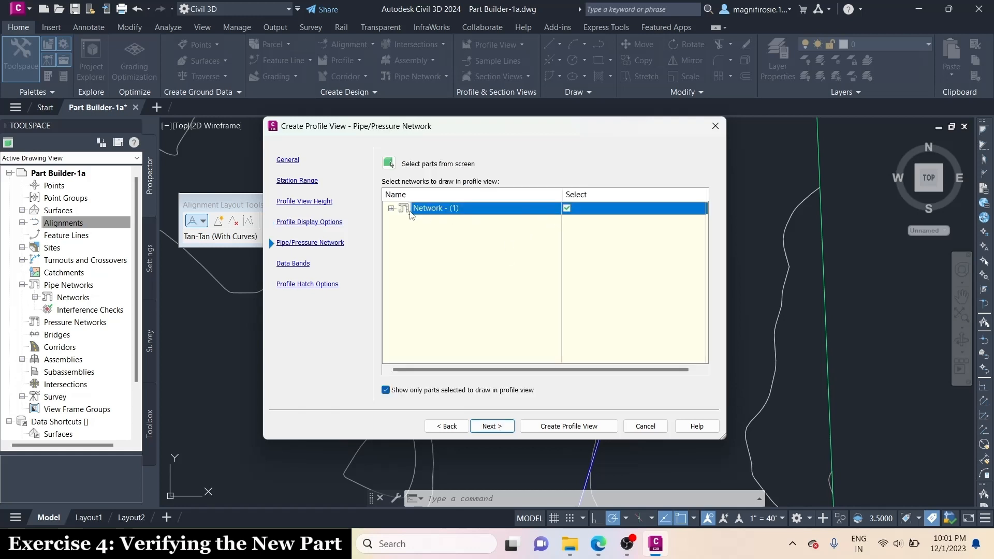
{"action": "left_click", "coordinate": [391, 208]}
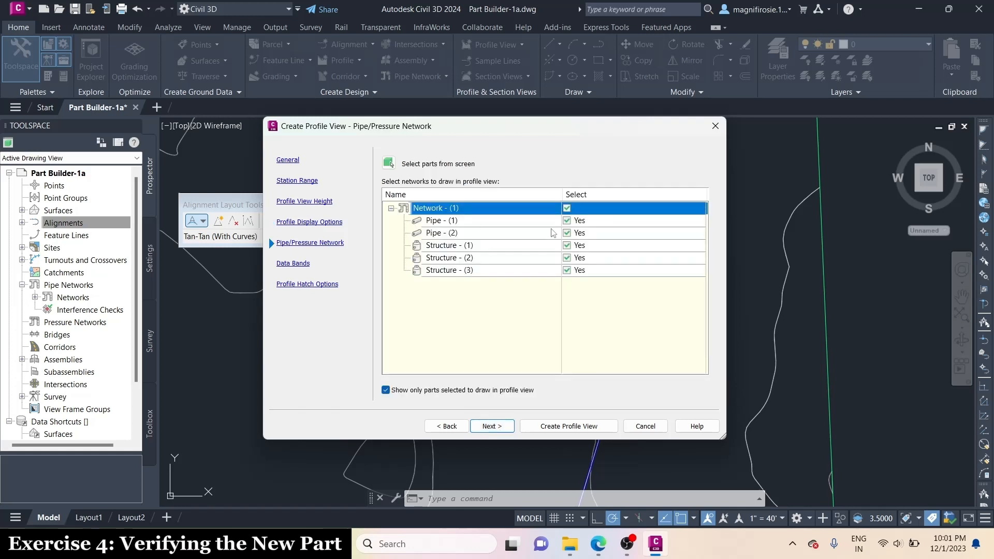
{"action": "left_click", "coordinate": [493, 424]}
{"action": "left_click", "coordinate": [494, 425]}
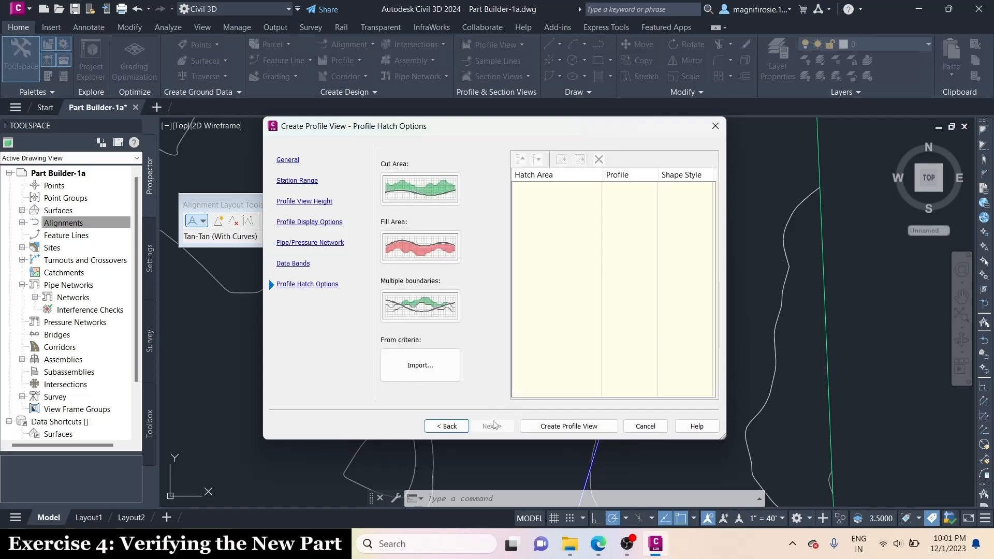
- Create the profile view in the empty area east of the surface and check how the manholes are drawn in it
{"action": "left_click", "coordinate": [579, 426]}
{"action": "scroll", "coordinate": [422, 364], "scroll_direction": "down", "scroll_amount": 3}
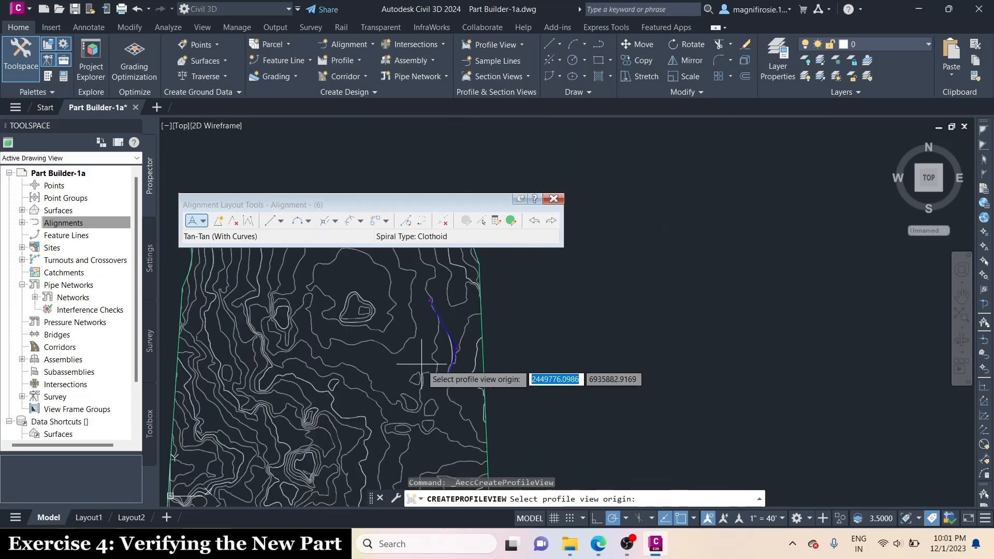
{"action": "left_click", "coordinate": [568, 344]}
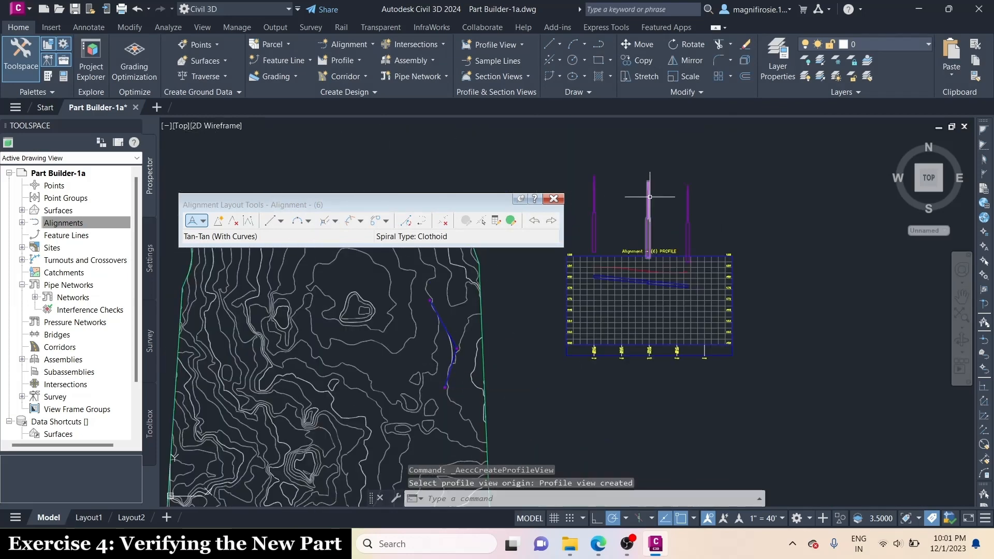
{"action": "scroll", "coordinate": [650, 197], "scroll_direction": "up", "scroll_amount": 2}
{"action": "scroll", "coordinate": [778, 253], "scroll_direction": "down", "scroll_amount": 2}
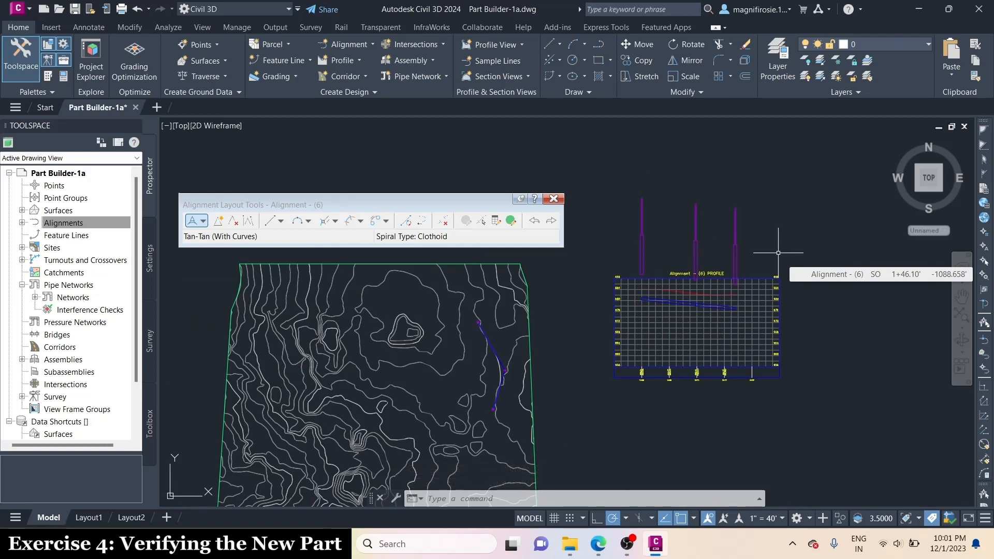
- Open Cylindrical Manhole10 from the Structure catalog's junction structures with frames for modification in Part Builder
{"action": "left_click", "coordinate": [334, 91]}
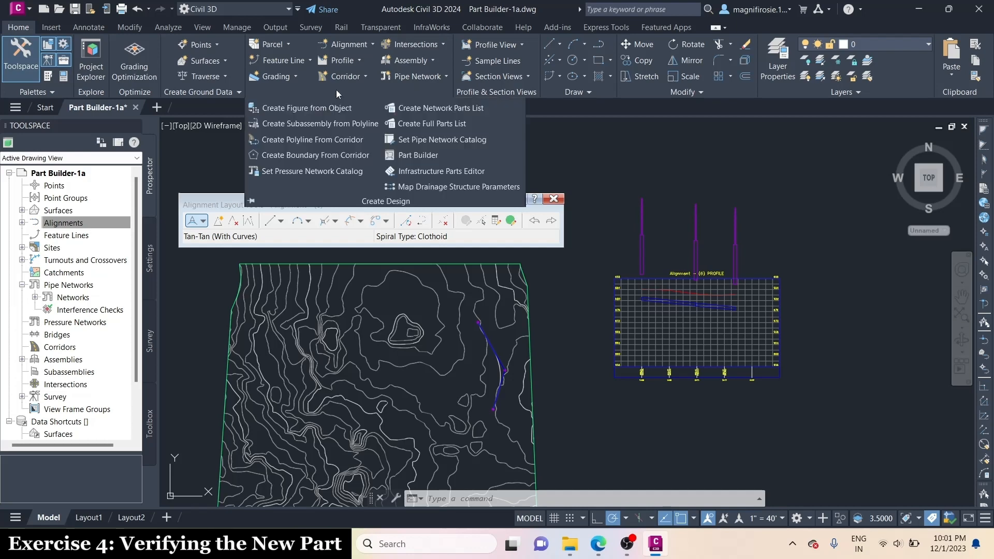
{"action": "left_click", "coordinate": [433, 156]}
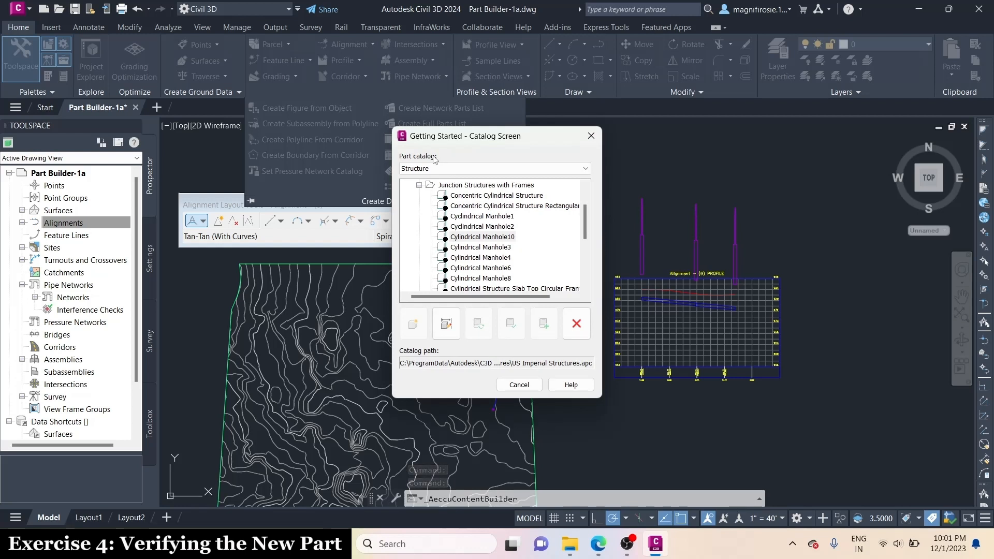
{"action": "scroll", "coordinate": [501, 222], "scroll_direction": "down", "scroll_amount": 3}
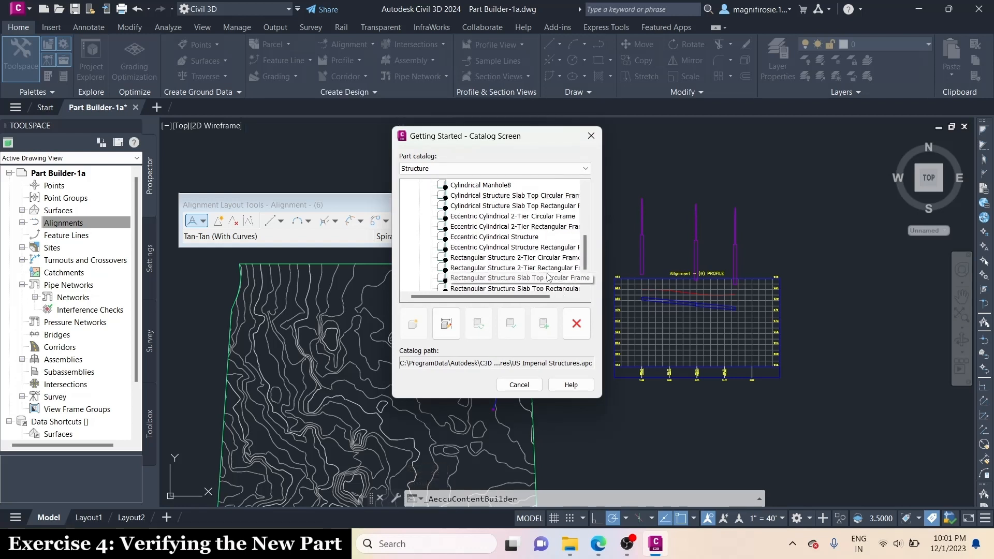
{"action": "scroll", "coordinate": [500, 222], "scroll_direction": "up", "scroll_amount": 2}
{"action": "left_click", "coordinate": [500, 206]}
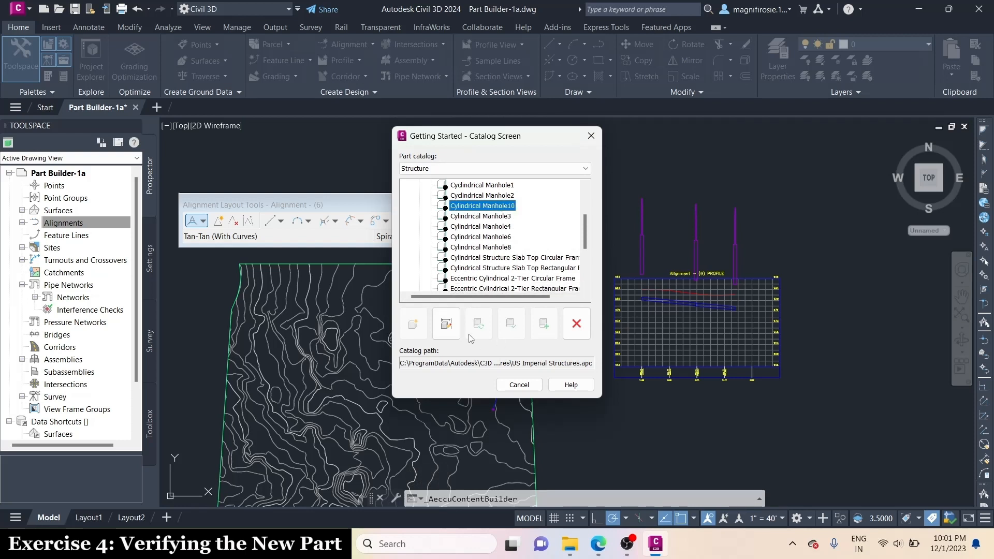
{"action": "left_click", "coordinate": [443, 327]}
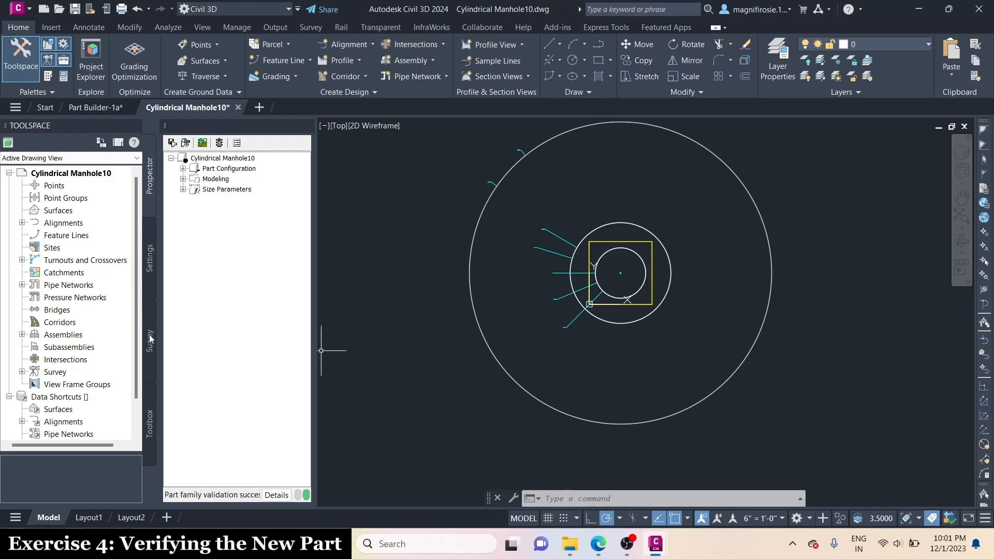
- Examine the part configuration, model parameters and work planes of Cylindrical Manhole10, including the Rim and Top of Cone planes
{"action": "left_click", "coordinate": [184, 169]}
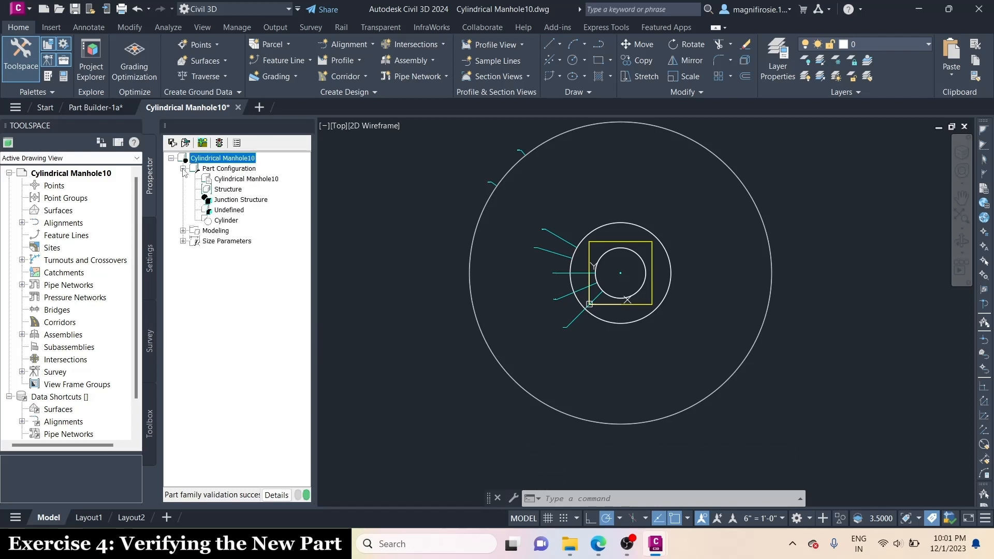
{"action": "left_click", "coordinate": [184, 231]}
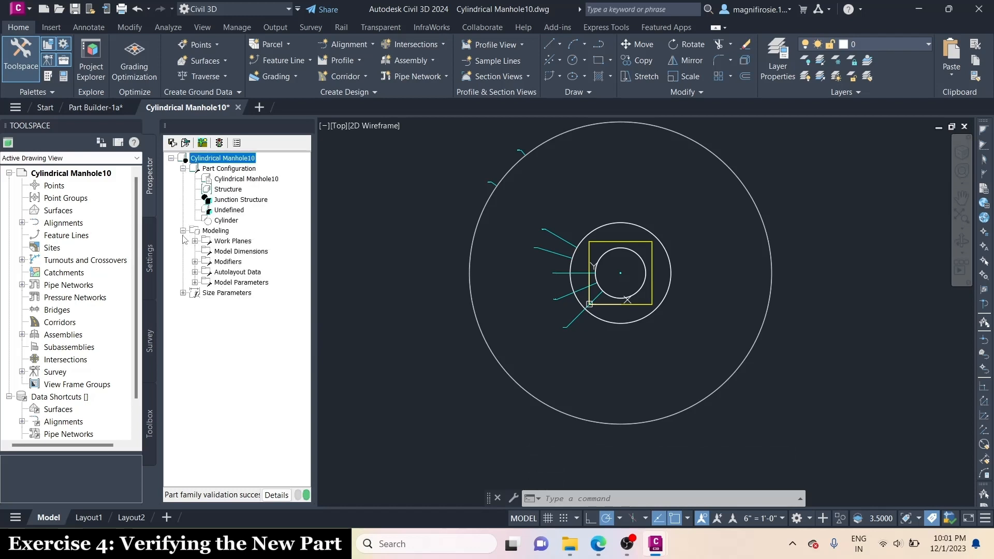
{"action": "left_click", "coordinate": [195, 283]}
{"action": "left_click", "coordinate": [245, 461]}
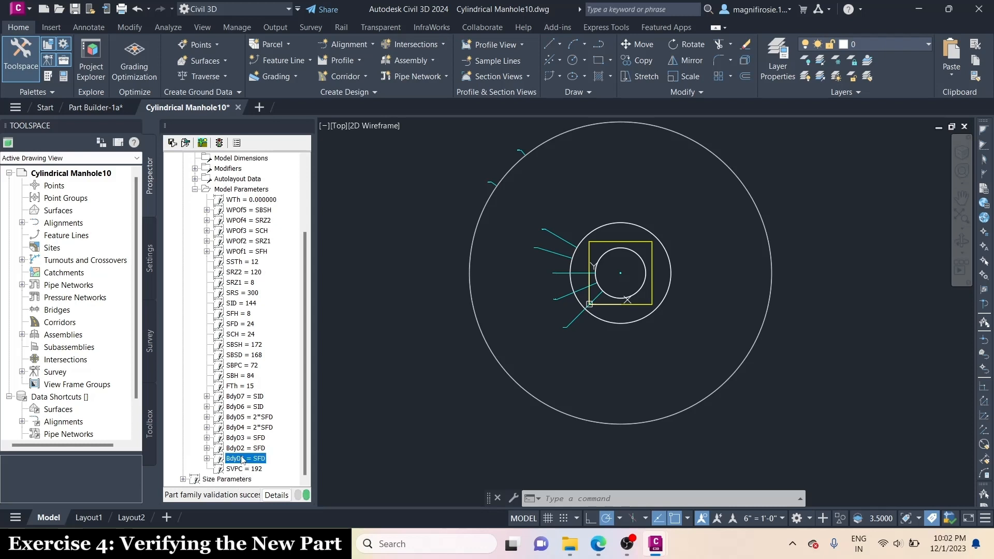
{"action": "scroll", "coordinate": [221, 313], "scroll_direction": "up", "scroll_amount": 3}
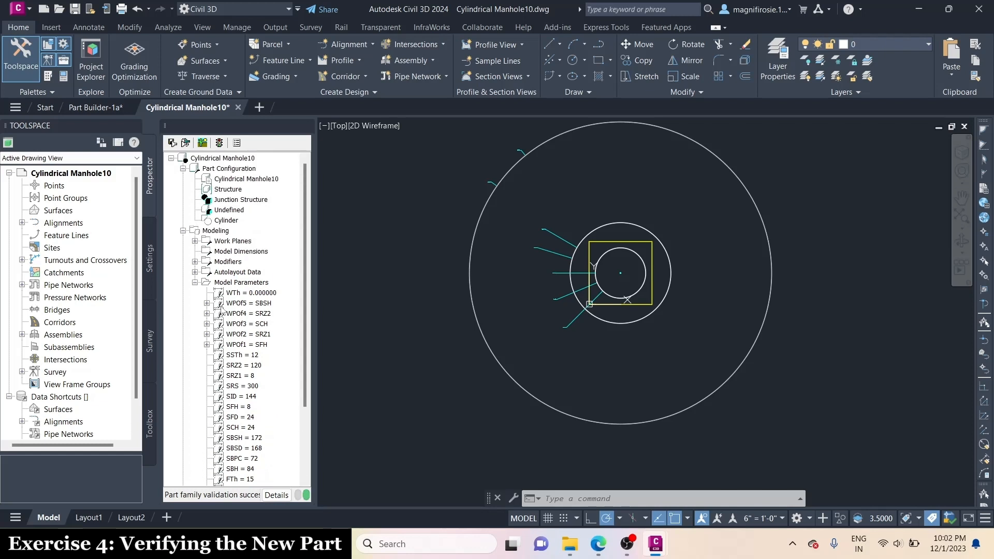
{"action": "left_click", "coordinate": [194, 283]}
{"action": "left_click", "coordinate": [196, 242]}
{"action": "left_click", "coordinate": [232, 251]}
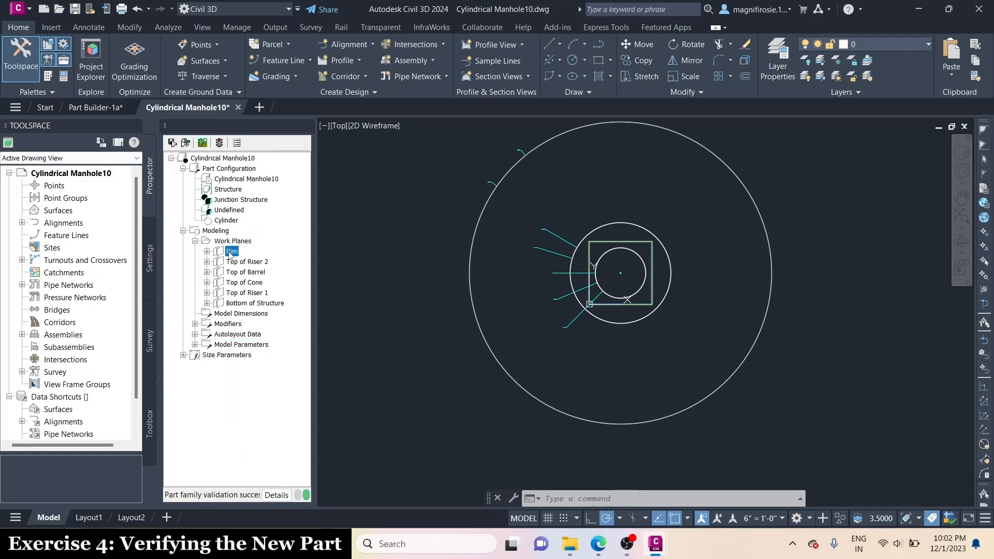
{"action": "left_click", "coordinate": [250, 283]}
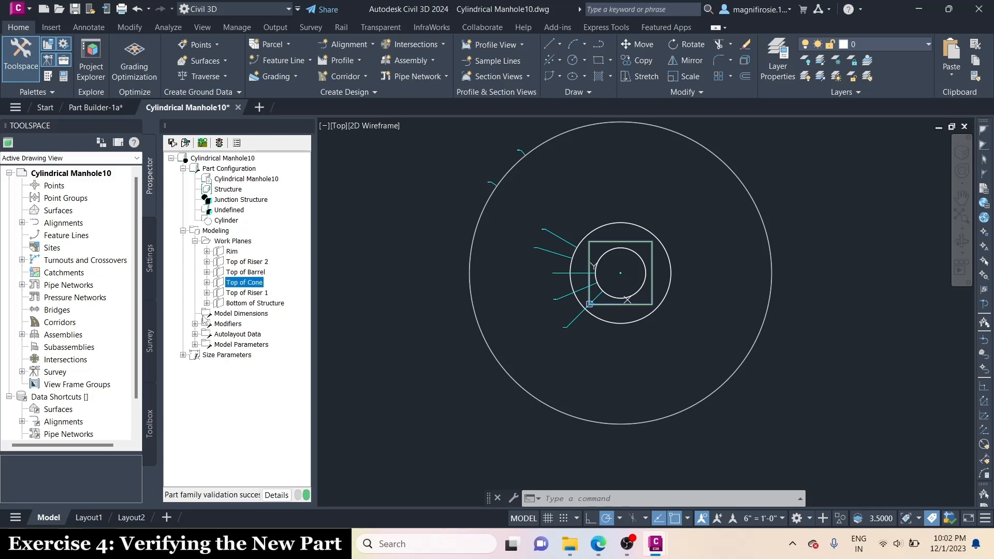
- Review the names, values, equations and descriptions in the Model Parameters table of the manhole part
{"action": "left_click", "coordinate": [195, 345]}
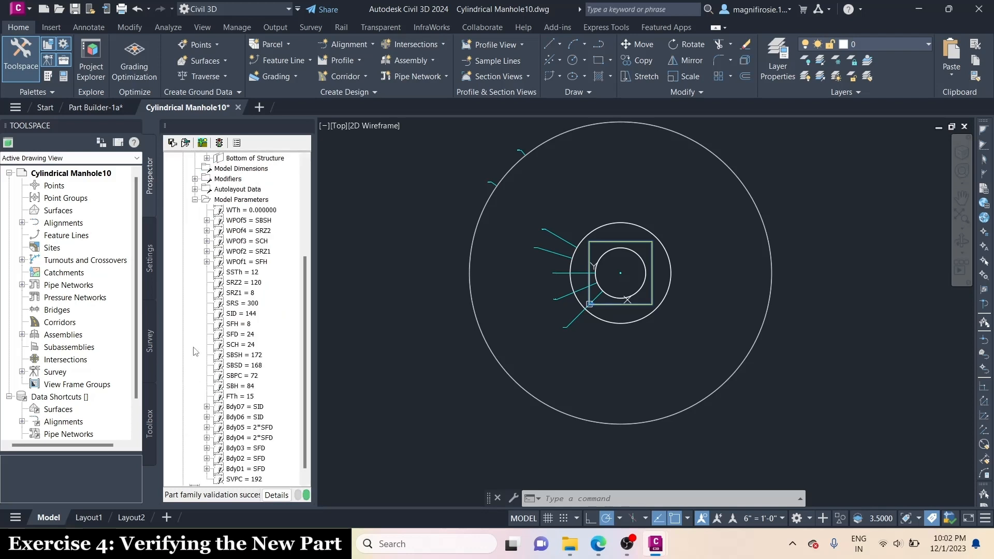
{"action": "scroll", "coordinate": [202, 345], "scroll_direction": "down", "scroll_amount": 1}
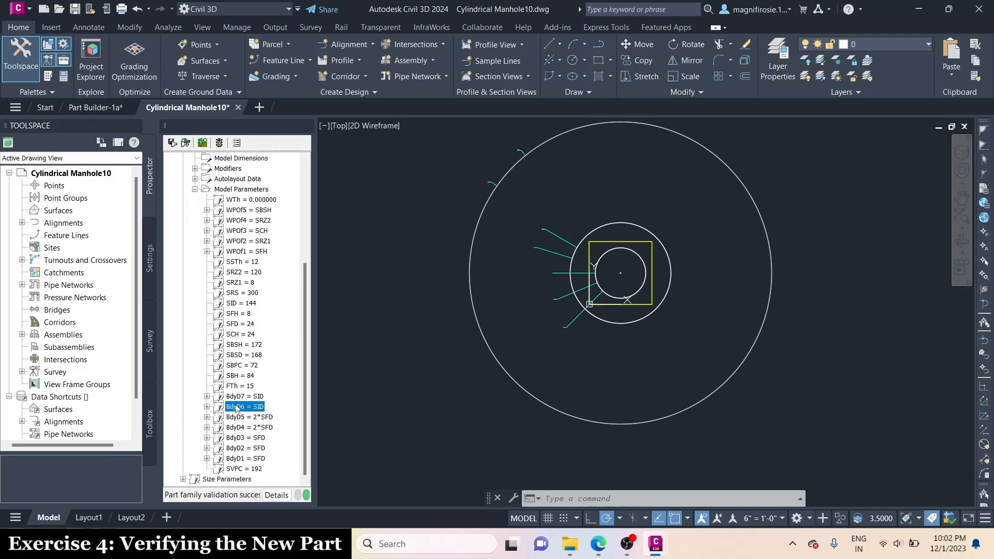
{"action": "scroll", "coordinate": [242, 404], "scroll_direction": "up", "scroll_amount": 2}
{"action": "left_click", "coordinate": [241, 251]}
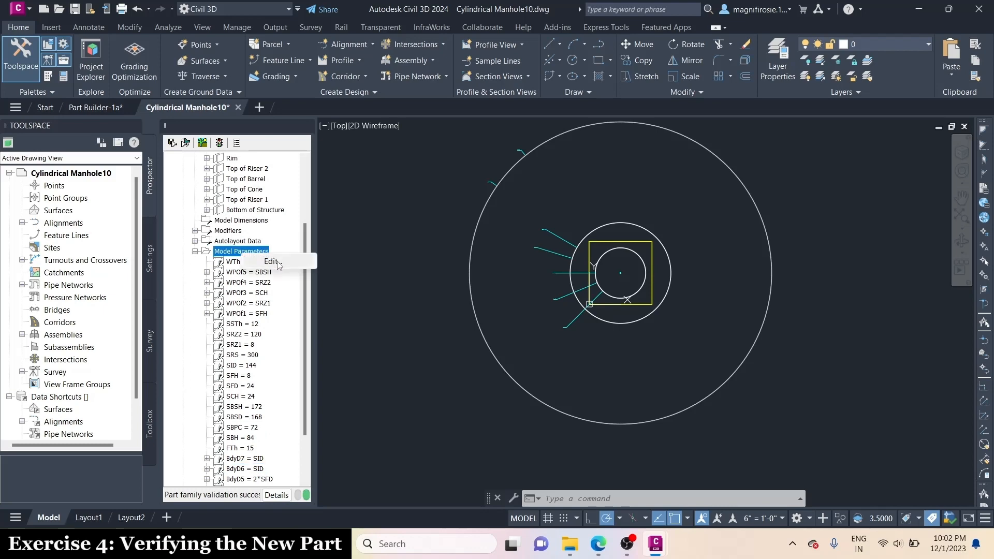
{"action": "left_click", "coordinate": [269, 262]}
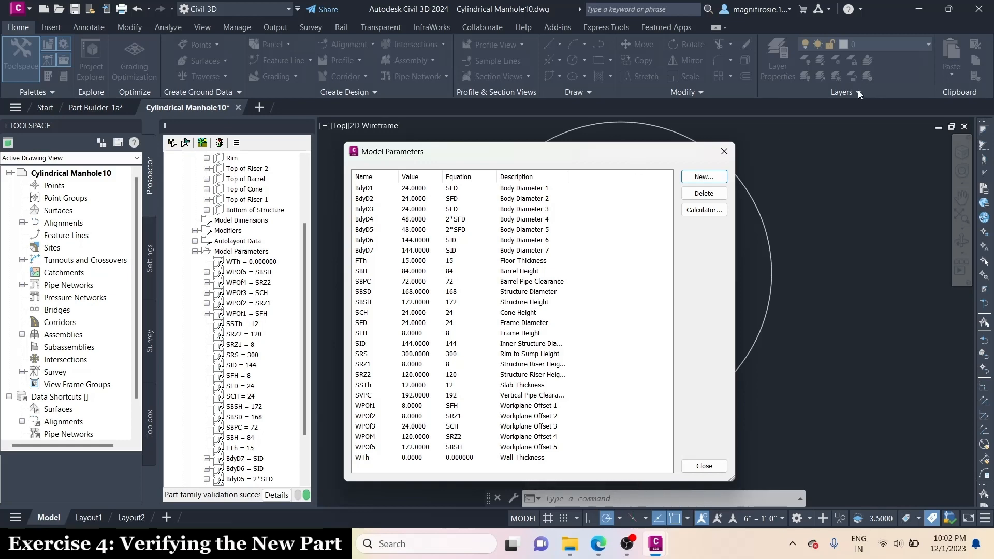
{"action": "key", "text": "Escape"}
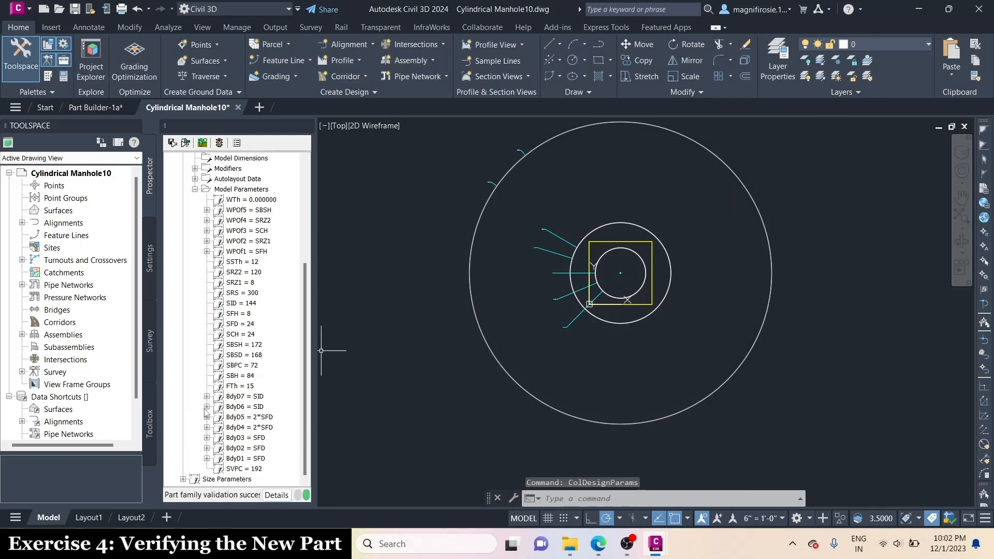
- Open the size parameter configuration and set the data storage of Cone Height (SCH) to List
{"action": "scroll", "coordinate": [182, 485], "scroll_direction": "down", "scroll_amount": 10}
{"action": "right_click", "coordinate": [222, 190]}
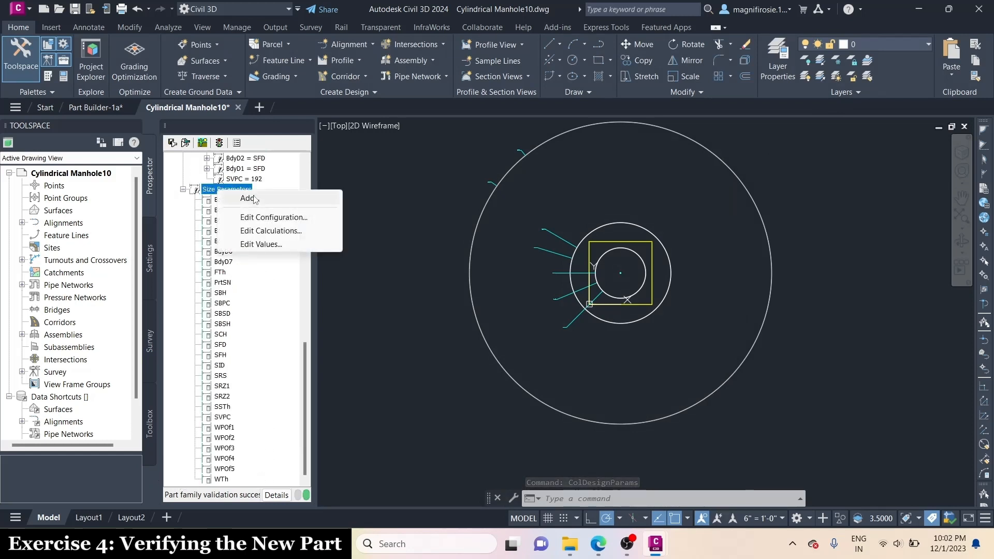
{"action": "left_click", "coordinate": [263, 217]}
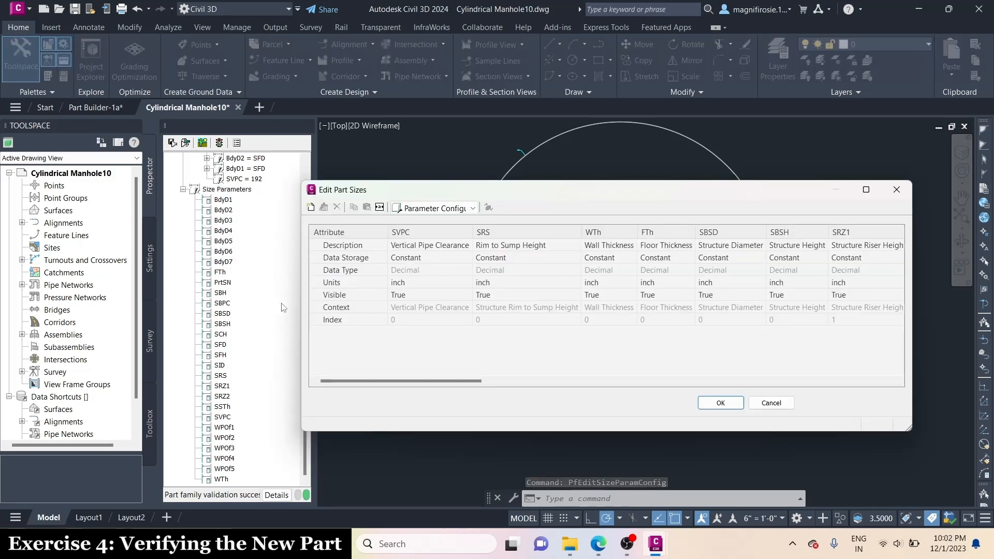
{"action": "left_click_drag", "start_coordinate": [303, 300], "coordinate": [260, 298]}
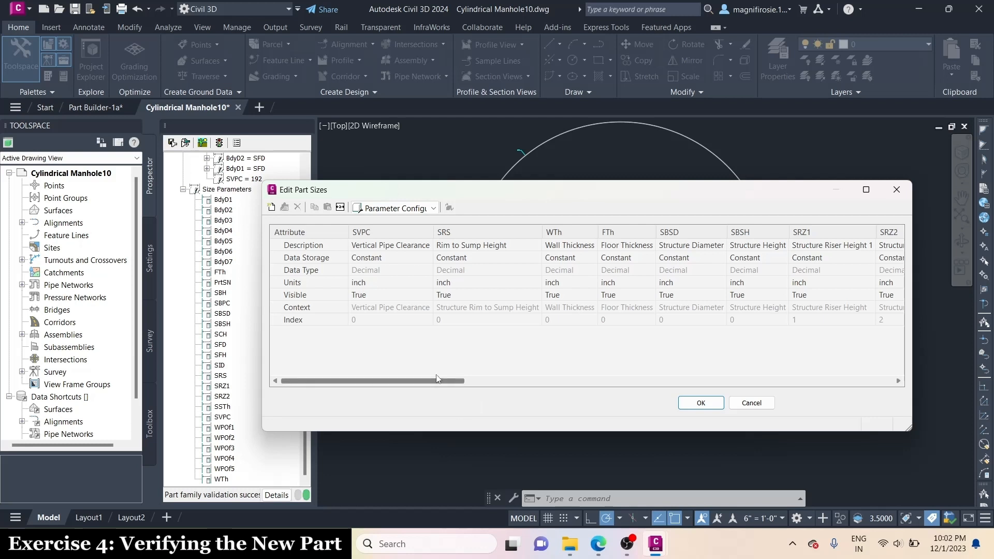
{"action": "left_click_drag", "start_coordinate": [438, 382], "coordinate": [579, 378]}
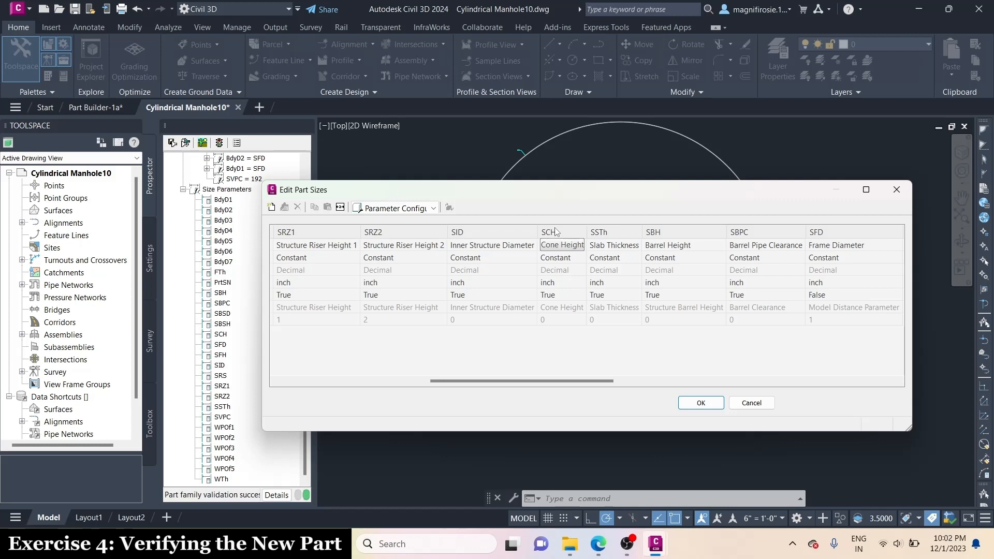
{"action": "left_click", "coordinate": [565, 263]}
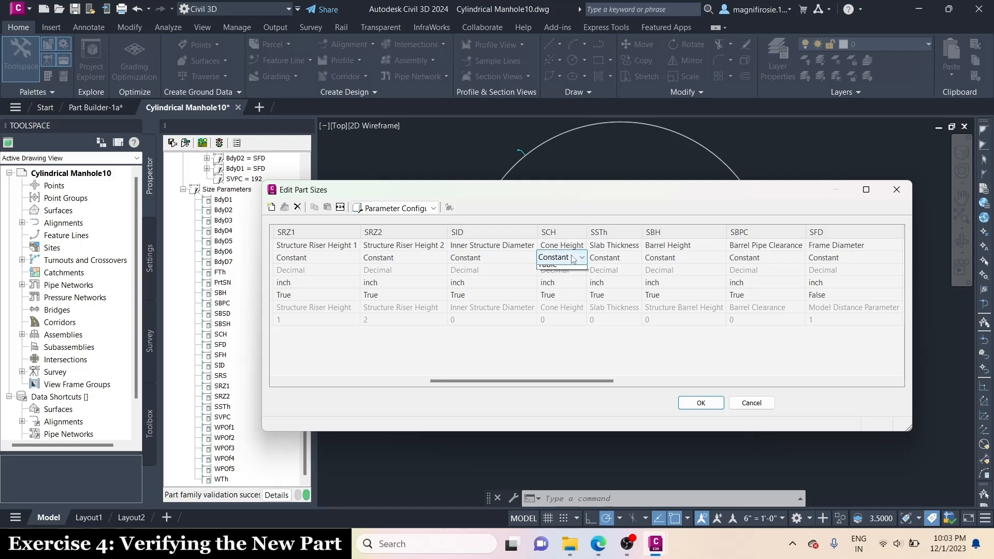
{"action": "left_click", "coordinate": [577, 258]}
{"action": "left_click", "coordinate": [548, 291]}
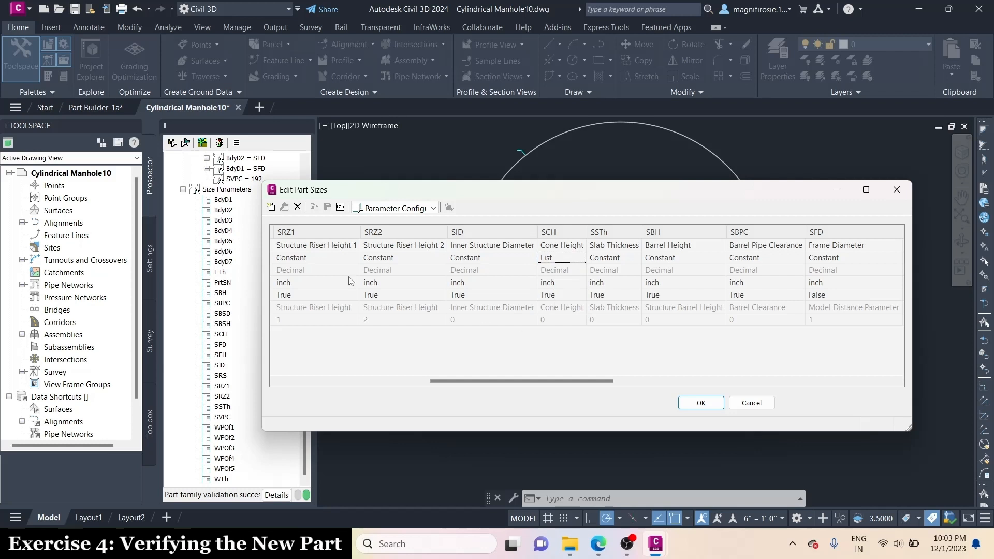
- Set the data storage of Structure Riser Height 1 (SRZ1) and Barrel Height (SBH) to List
{"action": "left_click", "coordinate": [299, 258]}
{"action": "left_click", "coordinate": [306, 258]}
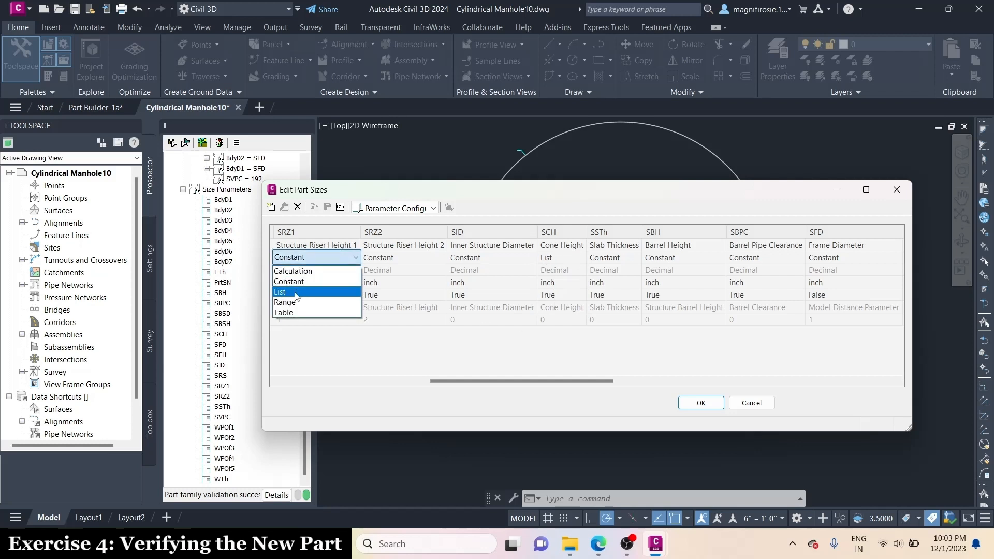
{"action": "left_click", "coordinate": [297, 293]}
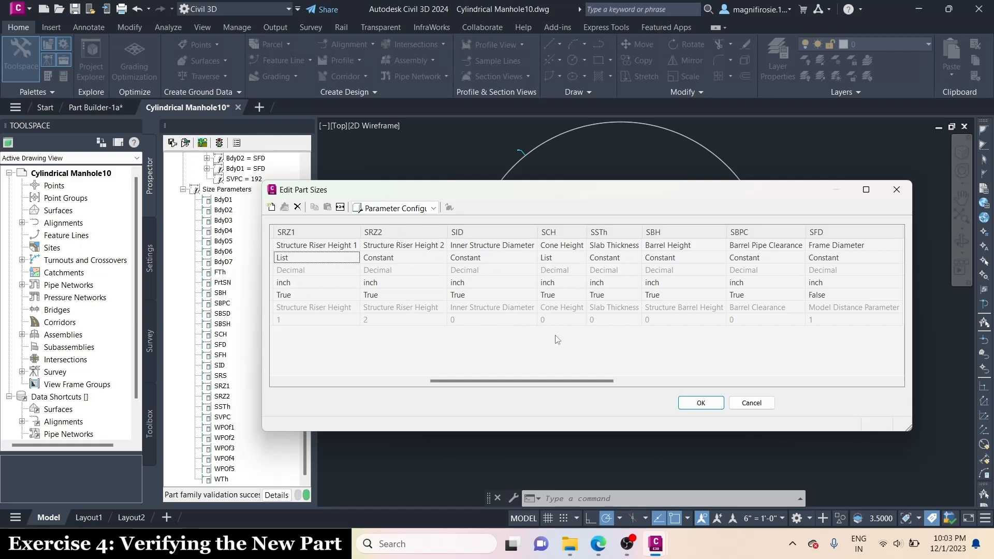
{"action": "left_click", "coordinate": [684, 257]}
{"action": "left_click", "coordinate": [694, 257]}
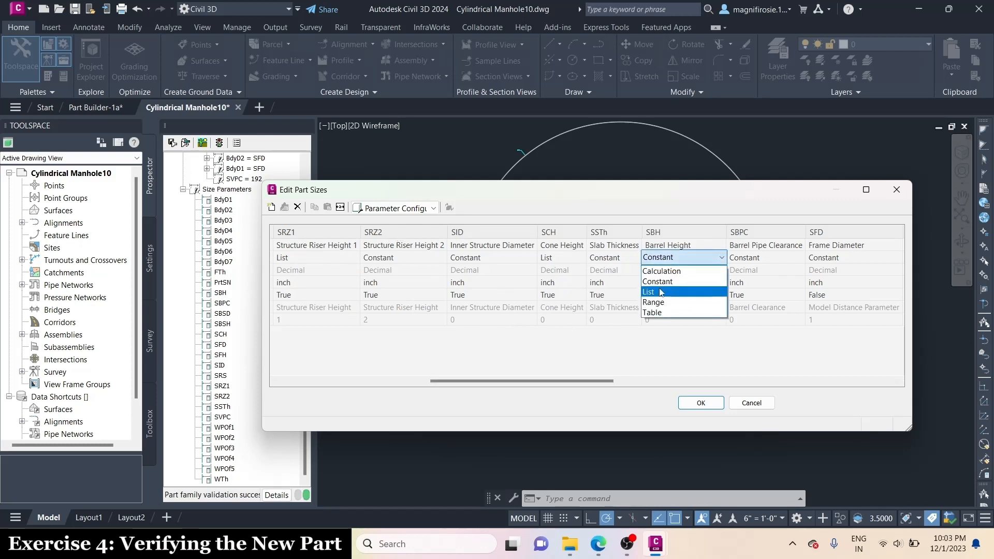
{"action": "left_click", "coordinate": [661, 294]}
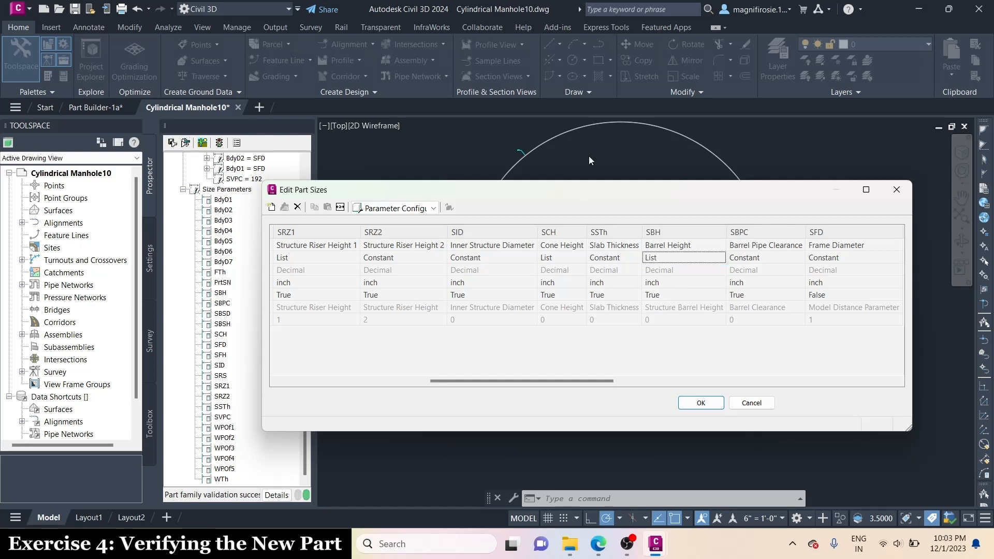
- Switch the part sizes to Values and add 0, 6, 12 and 18 to the Cone Height (SCH) list
{"action": "left_click", "coordinate": [386, 208]}
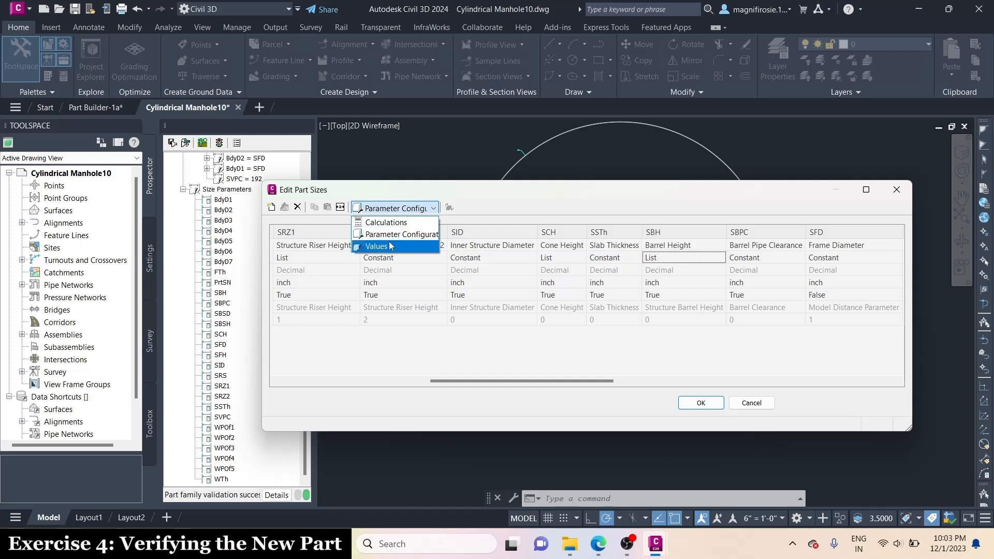
{"action": "left_click", "coordinate": [391, 247]}
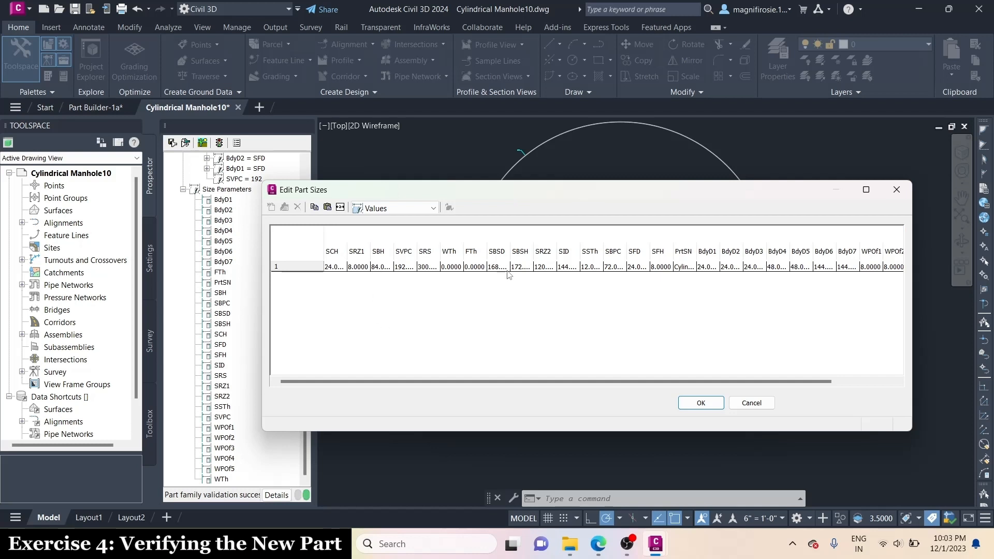
{"action": "left_click", "coordinate": [336, 267]}
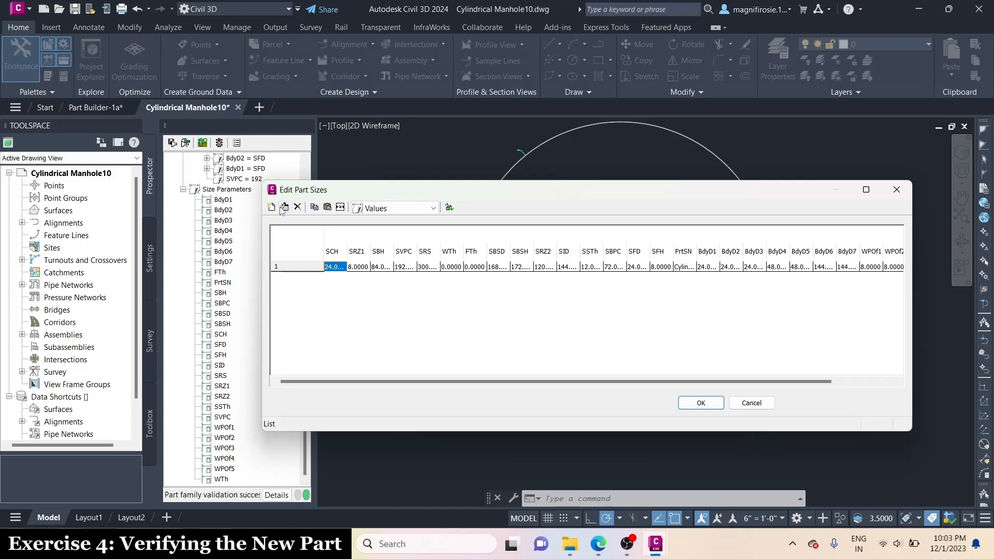
{"action": "left_click", "coordinate": [284, 207]}
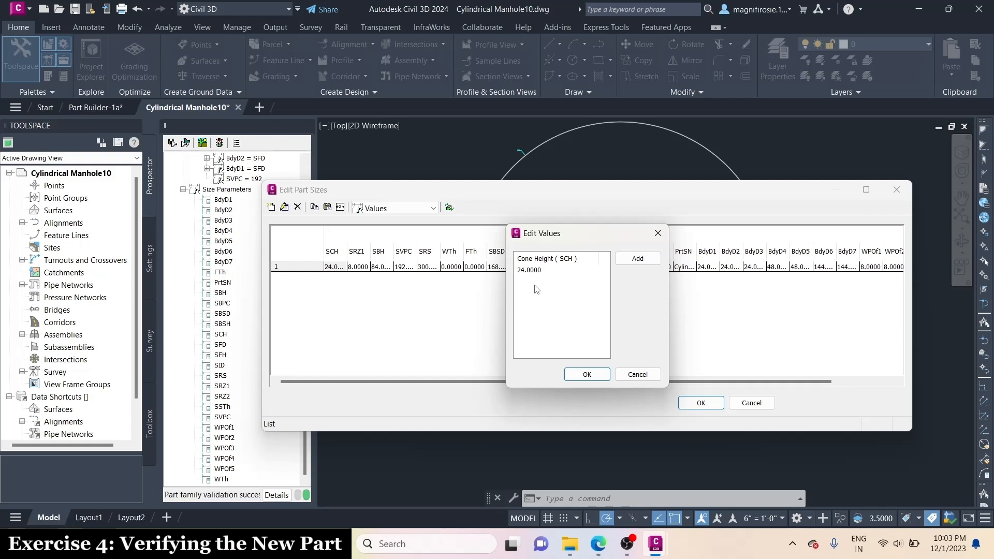
{"action": "left_click", "coordinate": [644, 263]}
{"action": "type", "text": "0"}
{"action": "left_click", "coordinate": [638, 258]}
{"action": "type", "text": "6"}
{"action": "left_click", "coordinate": [640, 259]}
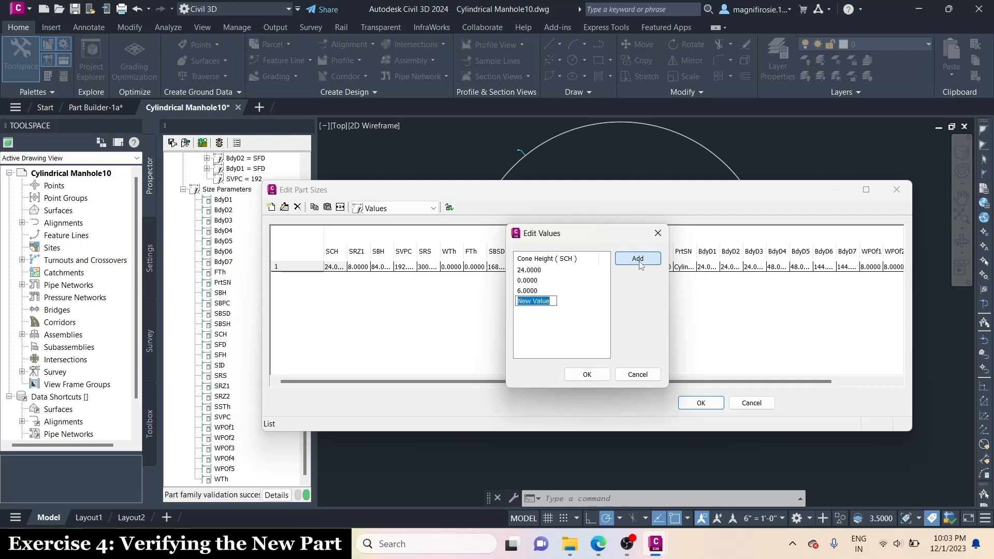
{"action": "type", "text": "12"}
{"action": "left_click", "coordinate": [640, 263]}
{"action": "type", "text": "16"}
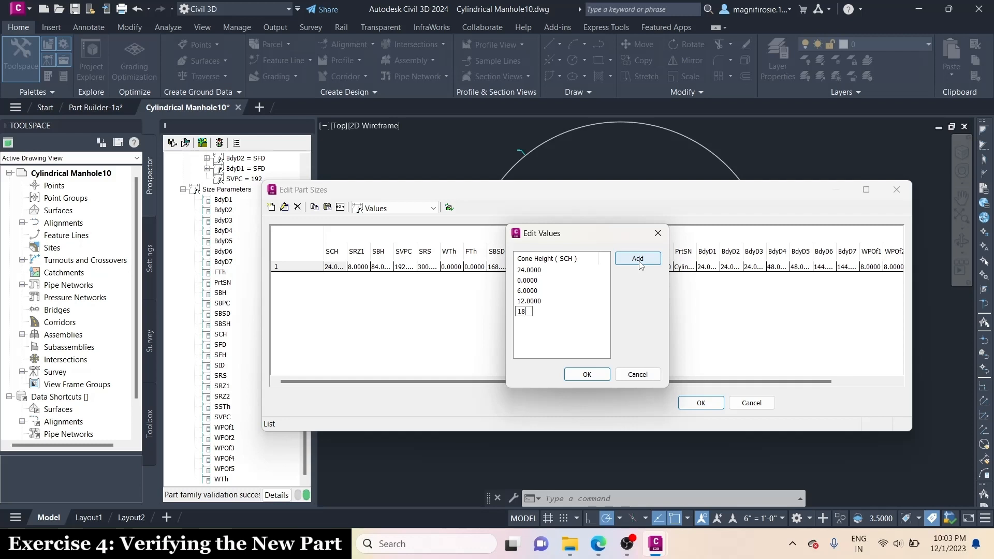
{"action": "type", "text": "8"}
{"action": "left_click", "coordinate": [587, 376]}
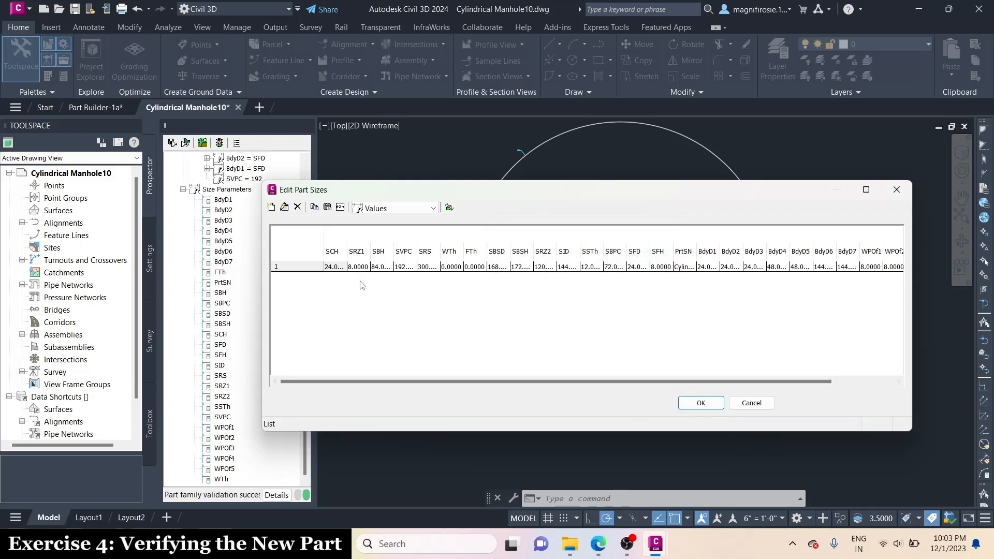
- Check the selectable Cone Height (SCH) values in the part sizes row
{"action": "left_click", "coordinate": [335, 268]}
{"action": "left_click", "coordinate": [335, 268]}
{"action": "left_click", "coordinate": [341, 268]}
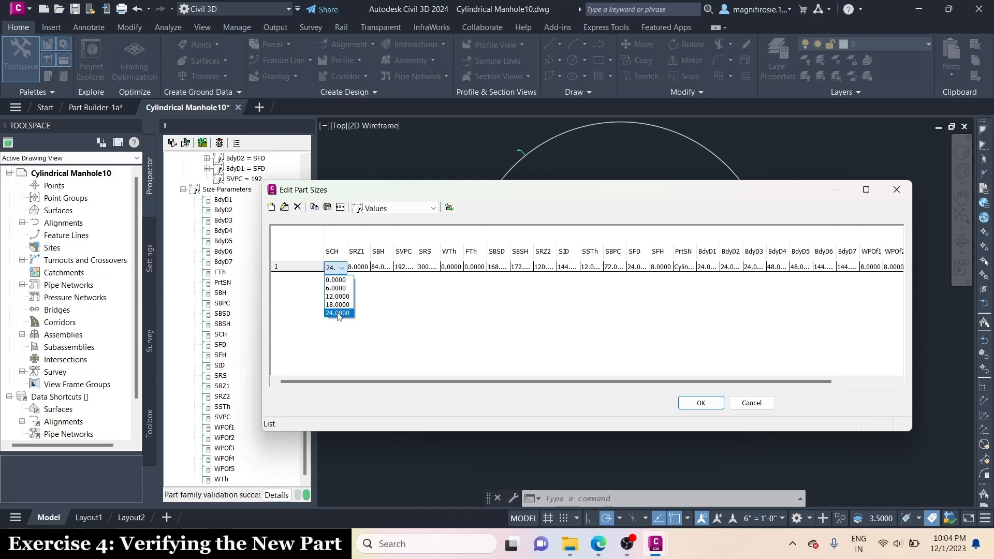
{"action": "left_click", "coordinate": [402, 306]}
- Add 12, 24, 36, 48 and 60 to the Structure Riser Height 1 (SRZ1) value list
{"action": "left_click", "coordinate": [359, 268]}
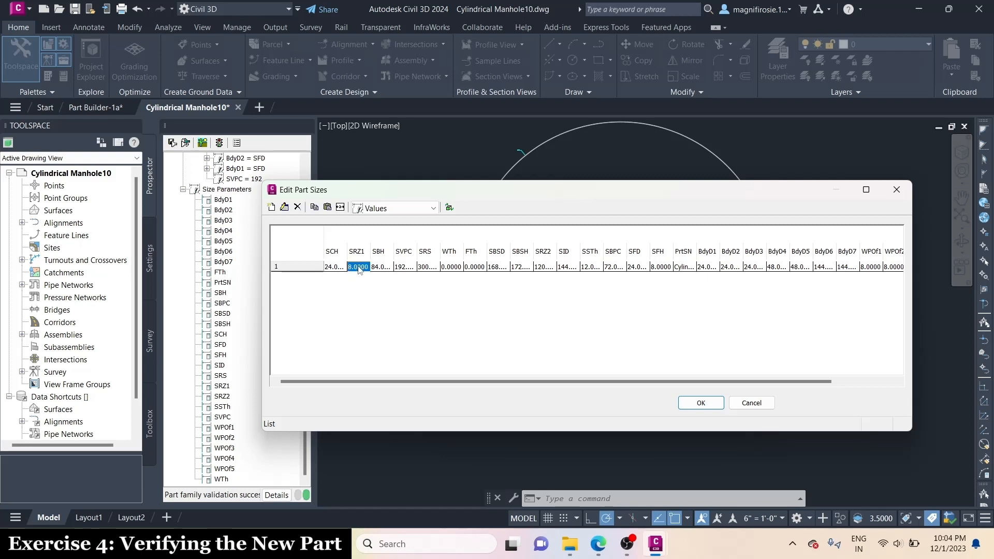
{"action": "left_click", "coordinate": [284, 208]}
{"action": "left_click", "coordinate": [637, 258]}
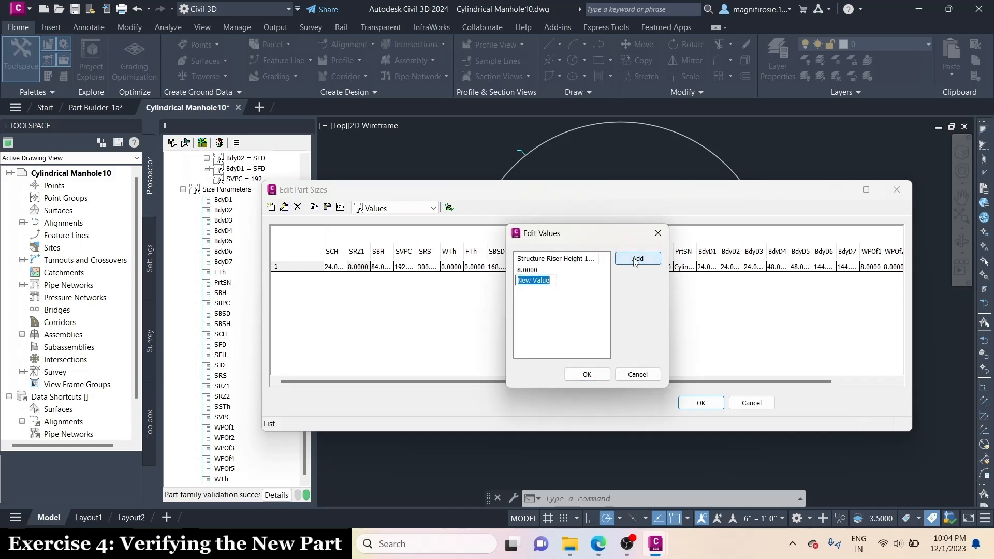
{"action": "type", "text": "12"}
{"action": "key", "text": "Return"}
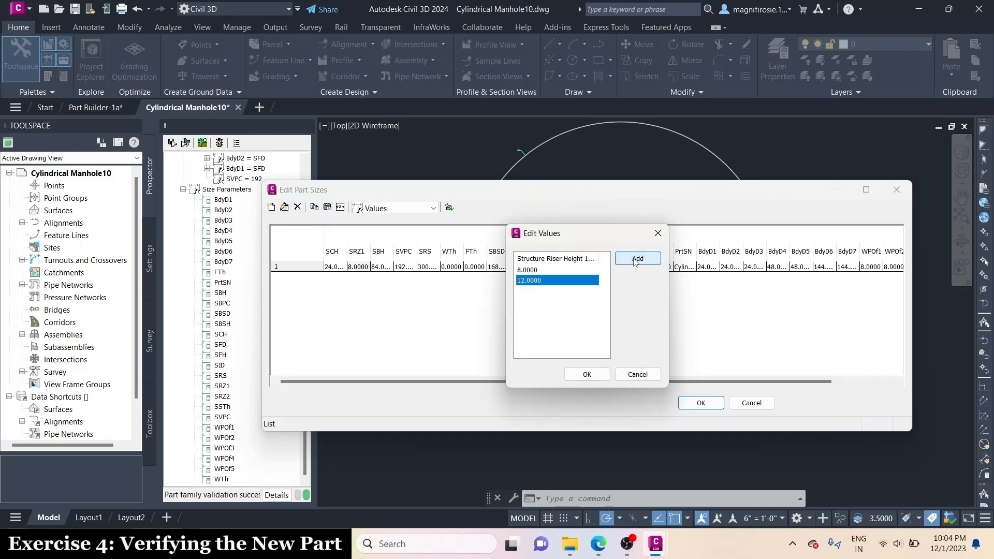
{"action": "left_click", "coordinate": [636, 259]}
{"action": "type", "text": "24"}
{"action": "key", "text": "Return"}
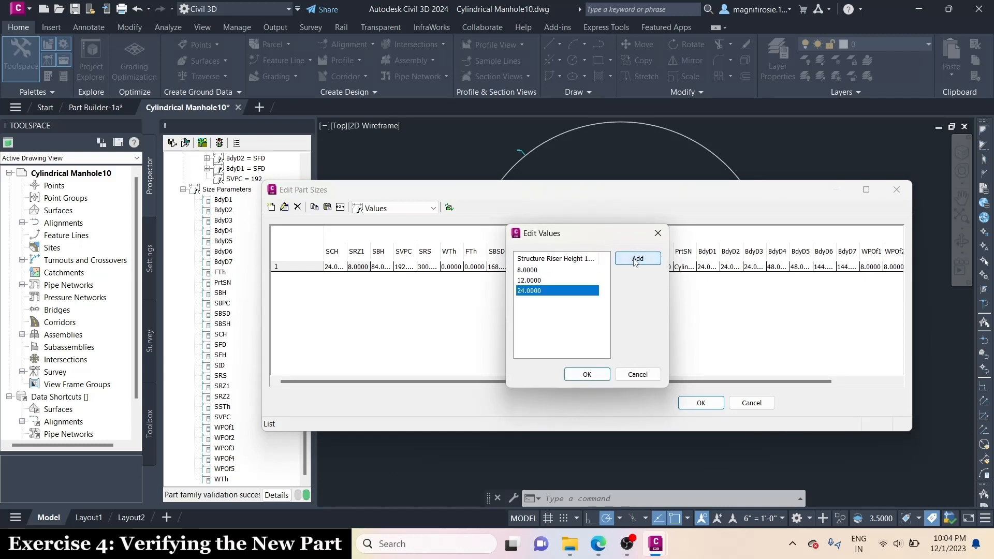
{"action": "left_click", "coordinate": [636, 259]}
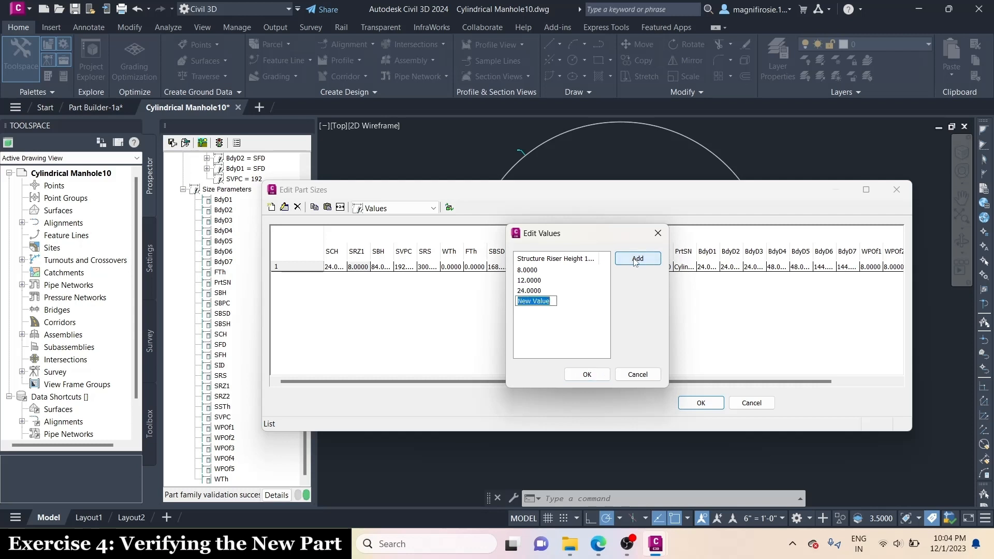
{"action": "type", "text": "36"}
{"action": "key", "text": "Return"}
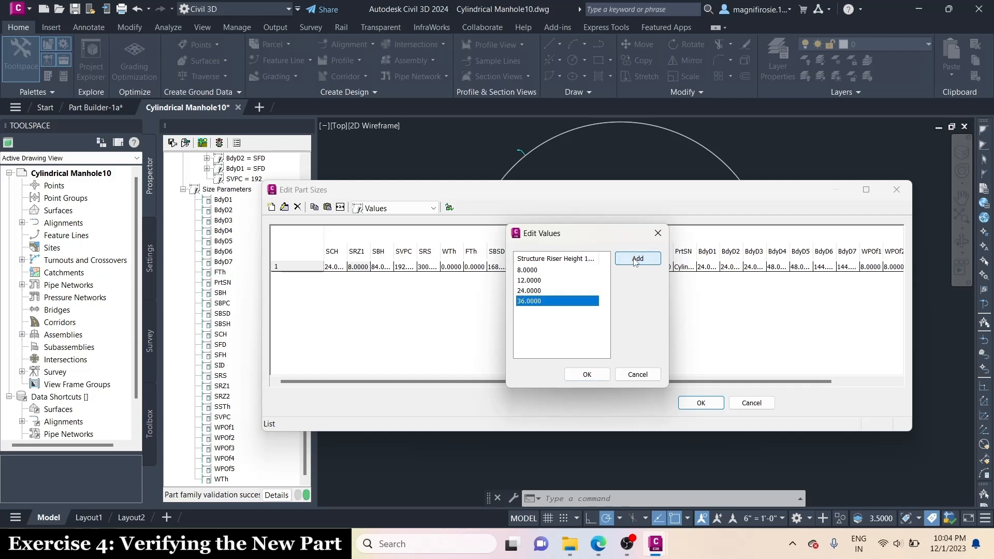
{"action": "left_click", "coordinate": [636, 259]}
{"action": "type", "text": "4"}
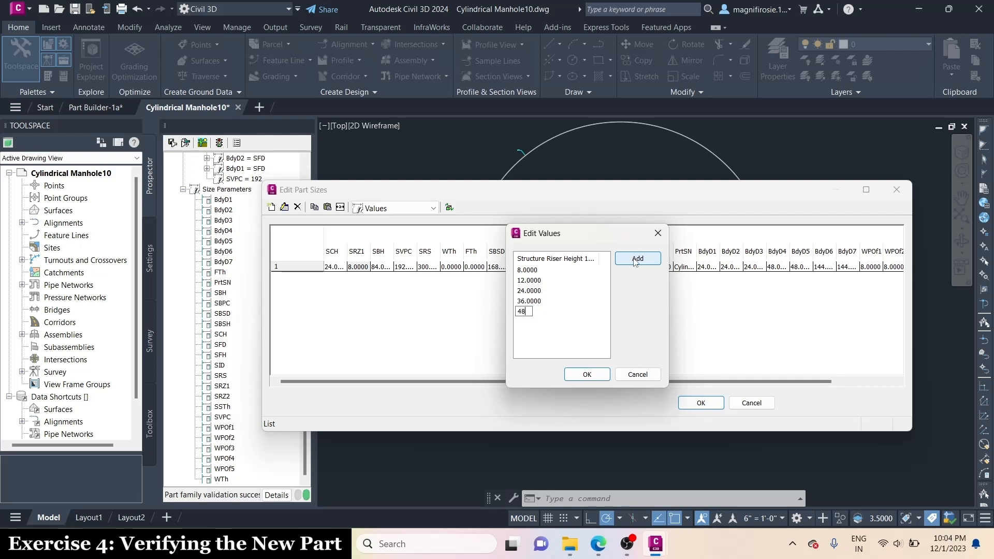
{"action": "type", "text": "8"}
{"action": "key", "text": "Return"}
{"action": "left_click", "coordinate": [636, 259]}
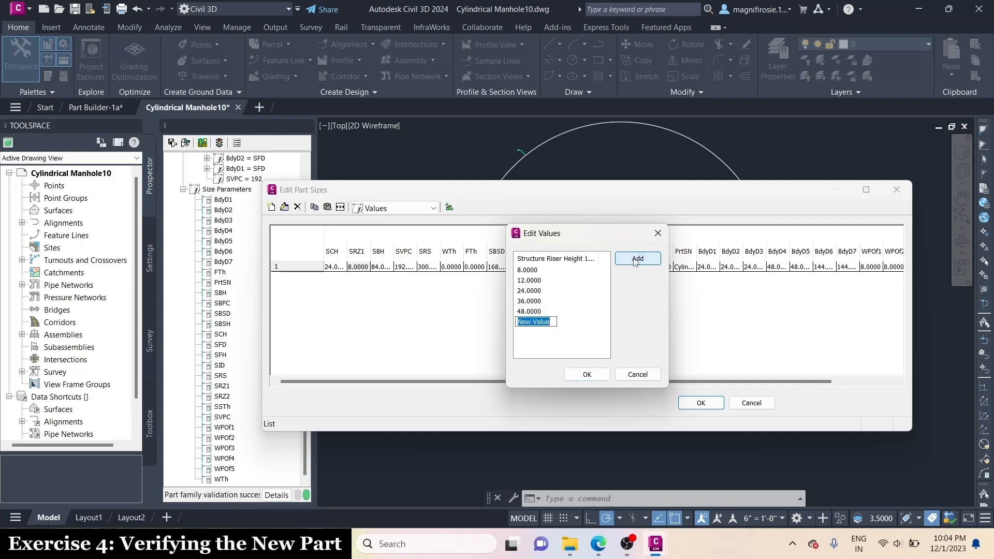
{"action": "type", "text": "60"}
{"action": "key", "text": "Return"}
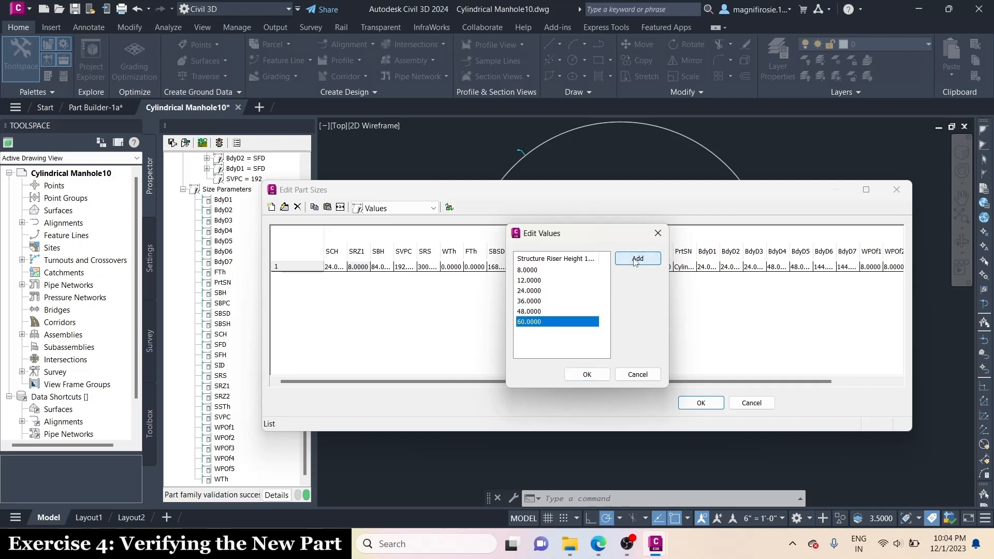
{"action": "left_click", "coordinate": [588, 374]}
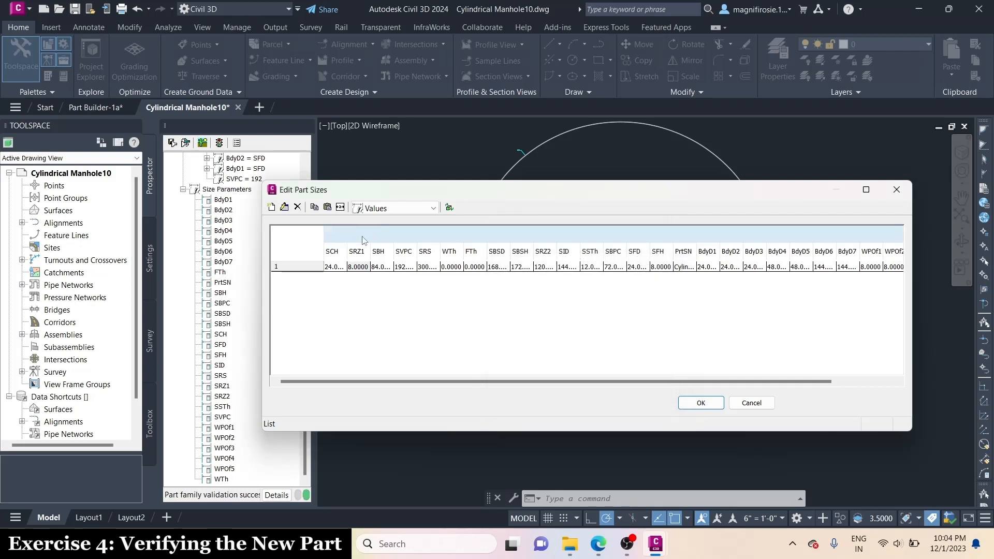
- Add 100, 120, 140 and 180 to the Barrel Height (SBH) value list
{"action": "left_click", "coordinate": [284, 209]}
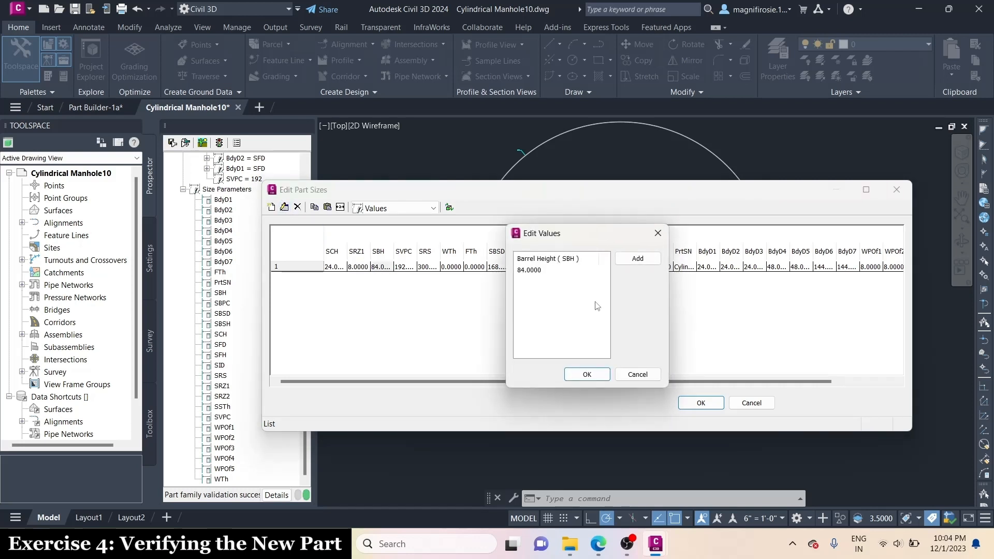
{"action": "left_click", "coordinate": [637, 257]}
{"action": "type", "text": "100"}
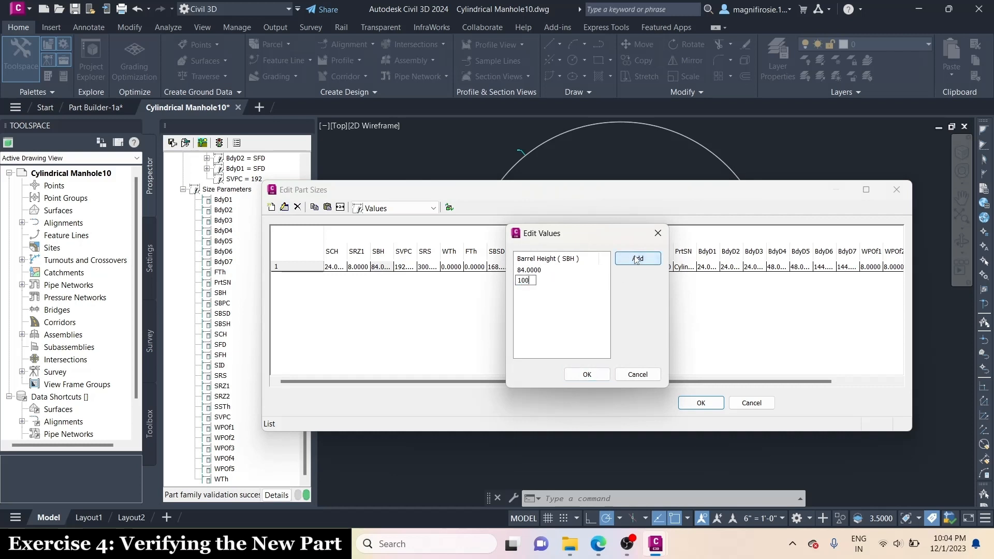
{"action": "left_click", "coordinate": [637, 258]}
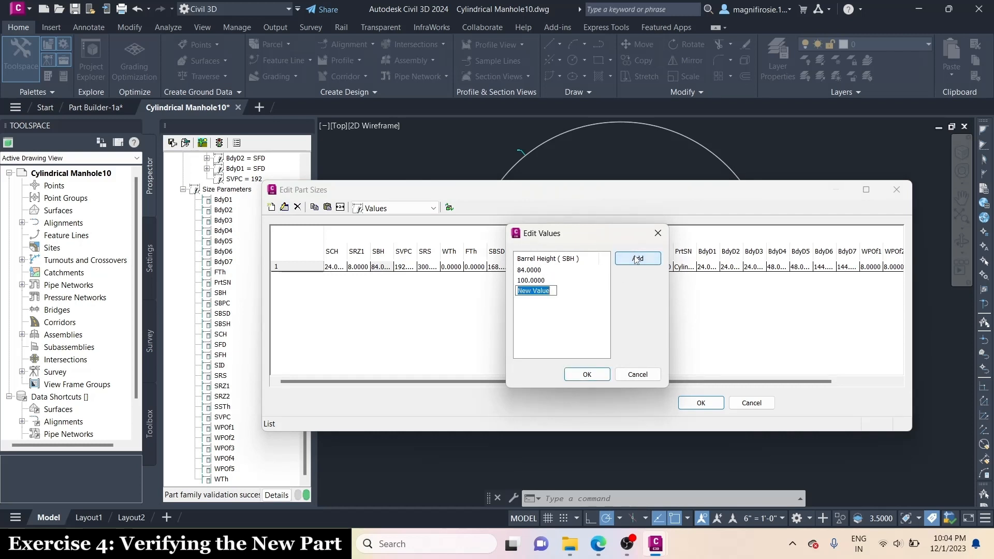
{"action": "type", "text": "120"}
{"action": "left_click", "coordinate": [637, 257]}
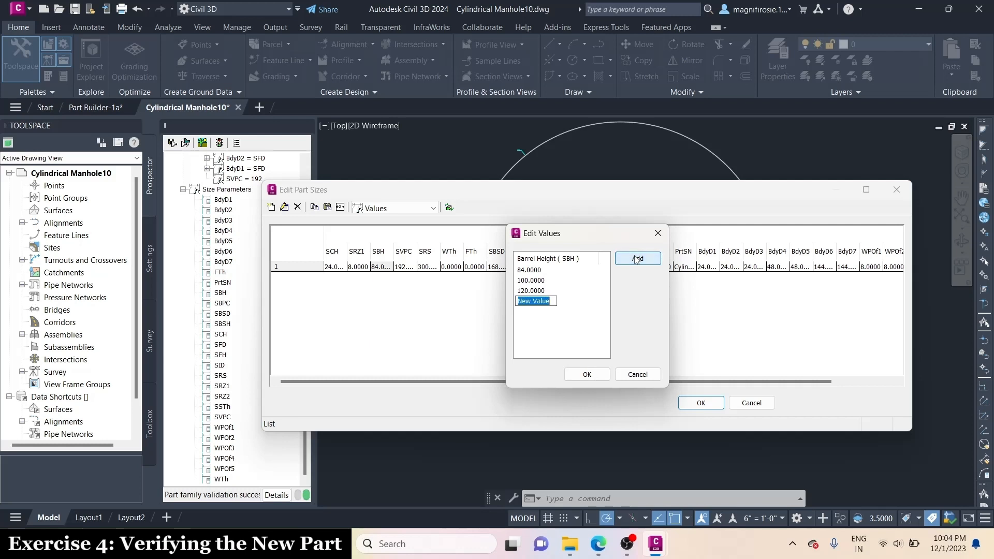
{"action": "type", "text": "140"}
{"action": "left_click", "coordinate": [637, 258]}
{"action": "type", "text": "1"}
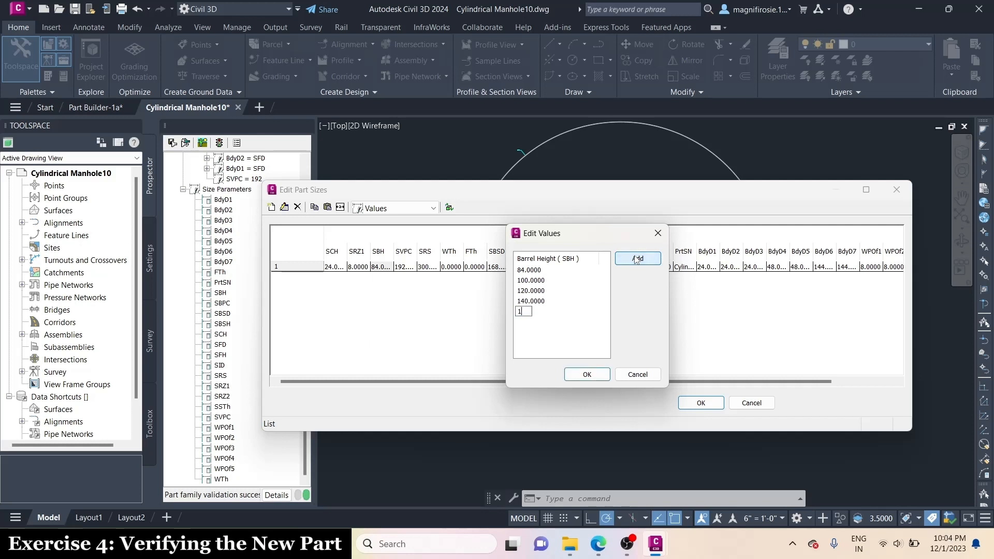
{"action": "type", "text": "80"}
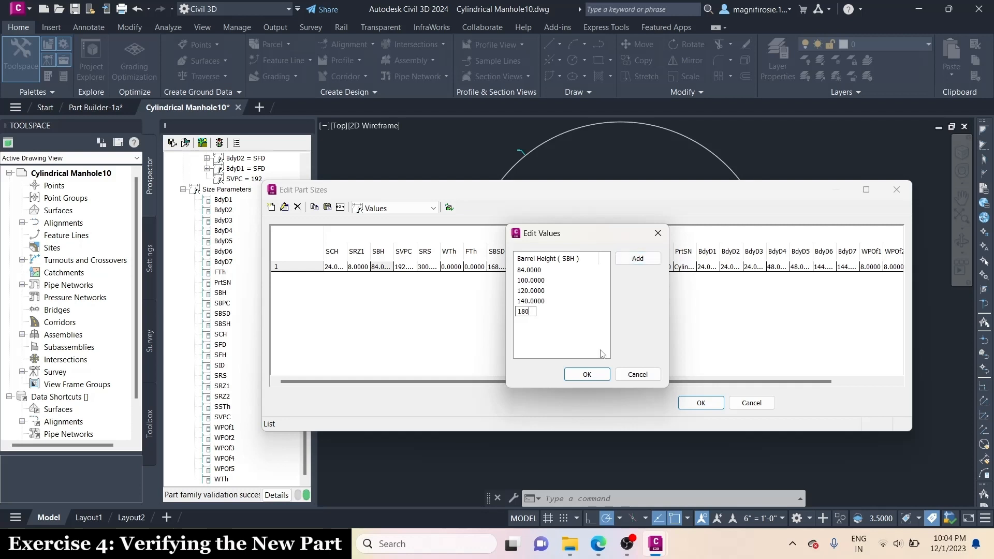
{"action": "left_click", "coordinate": [583, 374]}
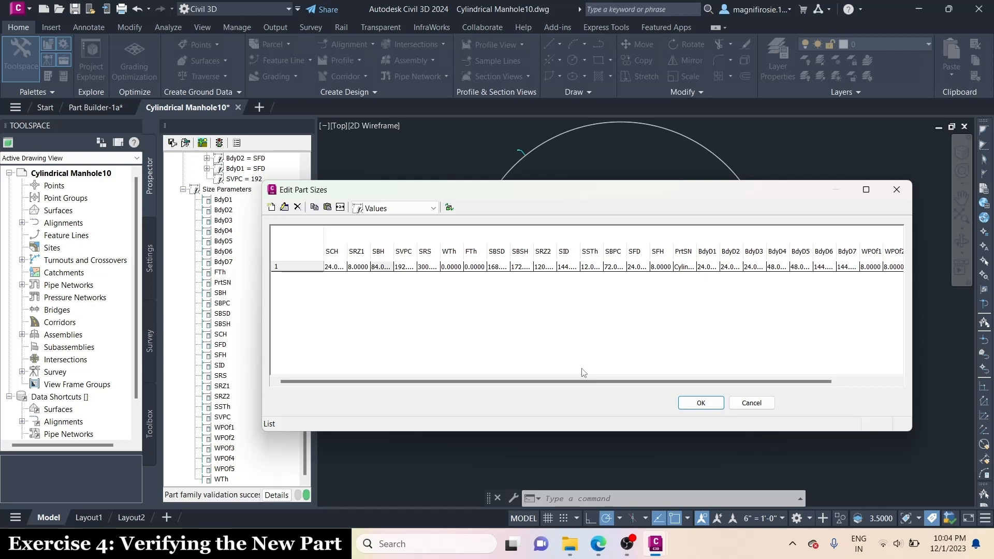
- Check the selectable SRZ1 and SBH values in the part sizes row
{"action": "left_click", "coordinate": [373, 267]}
{"action": "left_click", "coordinate": [361, 267]}
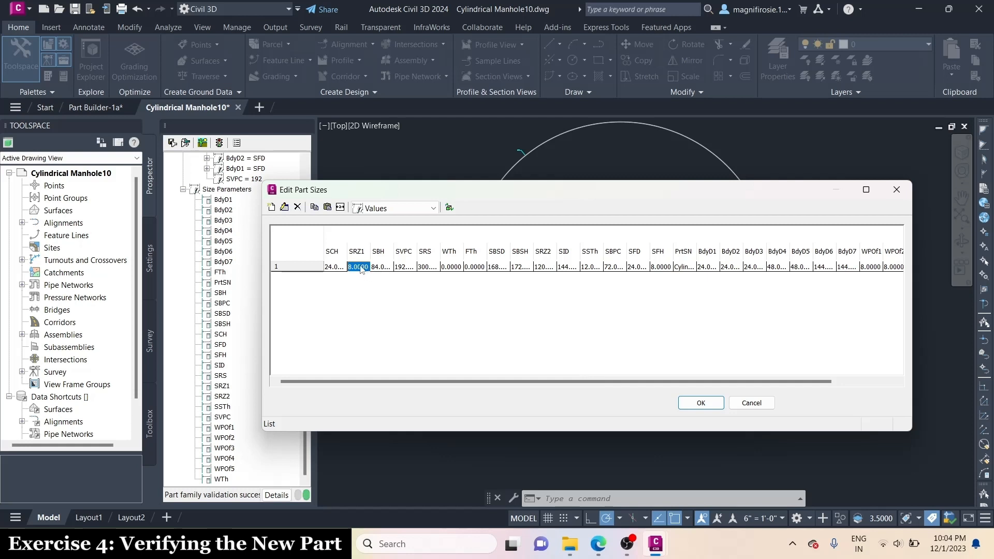
{"action": "left_click", "coordinate": [365, 268]}
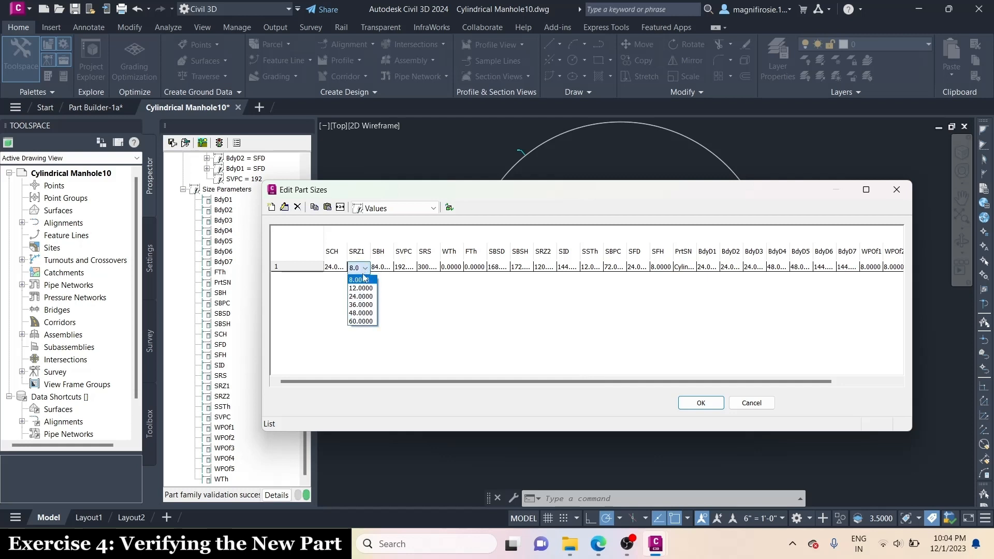
{"action": "left_click", "coordinate": [363, 279]}
{"action": "left_click", "coordinate": [382, 267]}
{"action": "left_click", "coordinate": [389, 268]}
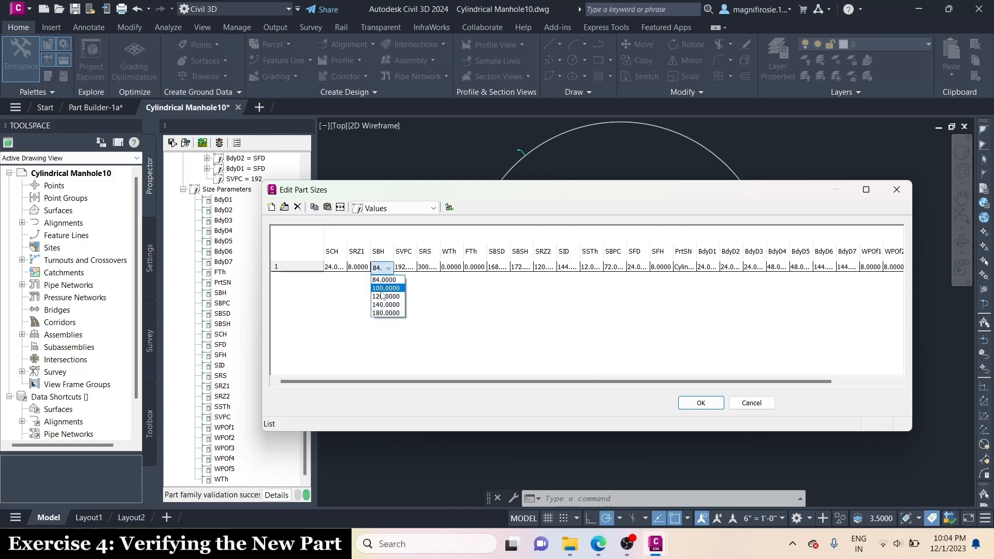
{"action": "left_click", "coordinate": [526, 335]}
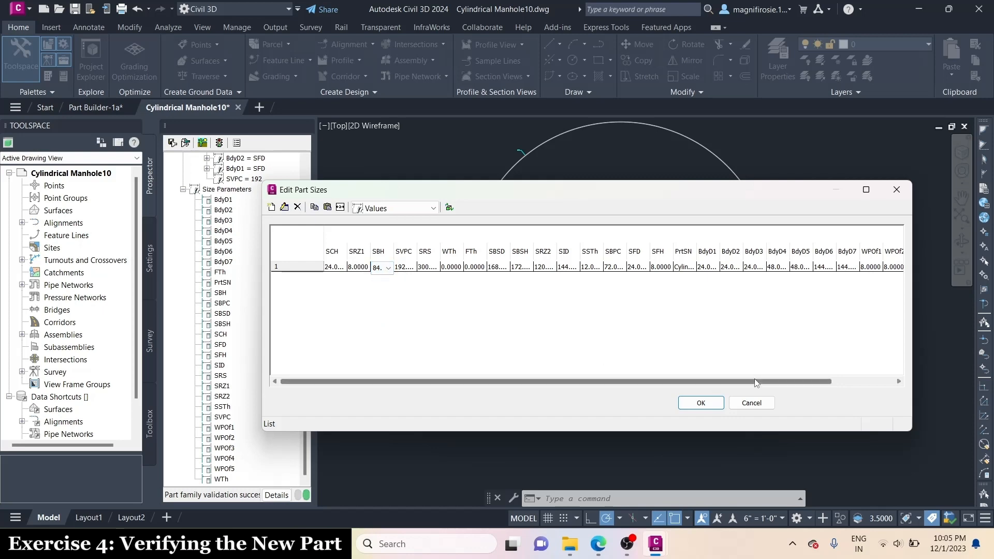
- Accept the edited part sizes and save the part family
{"action": "left_click", "coordinate": [701, 403]}
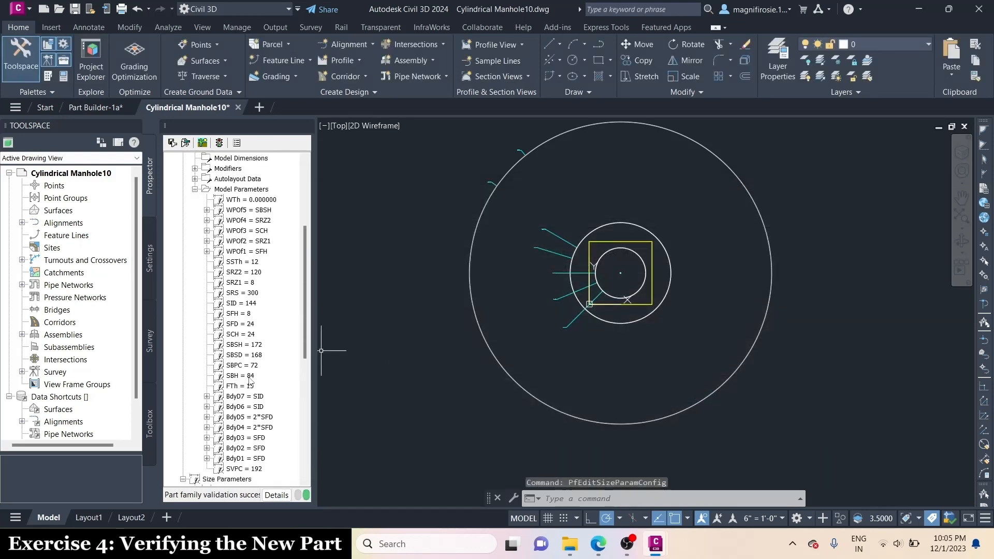
{"action": "scroll", "coordinate": [249, 381], "scroll_direction": "down", "scroll_amount": 2}
{"action": "scroll", "coordinate": [249, 381], "scroll_direction": "down", "scroll_amount": 7}
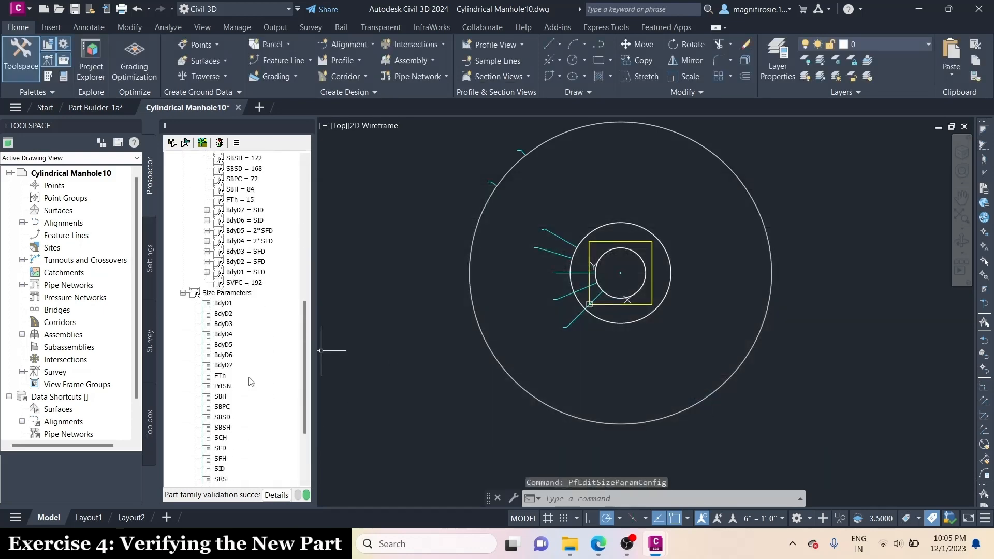
{"action": "scroll", "coordinate": [249, 381], "scroll_direction": "up", "scroll_amount": 15}
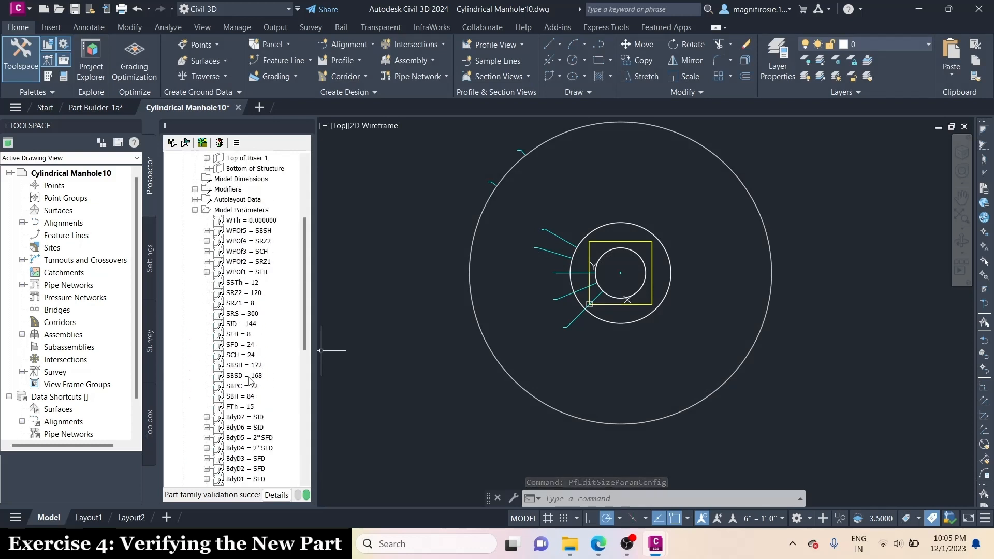
{"action": "left_click", "coordinate": [173, 143]}
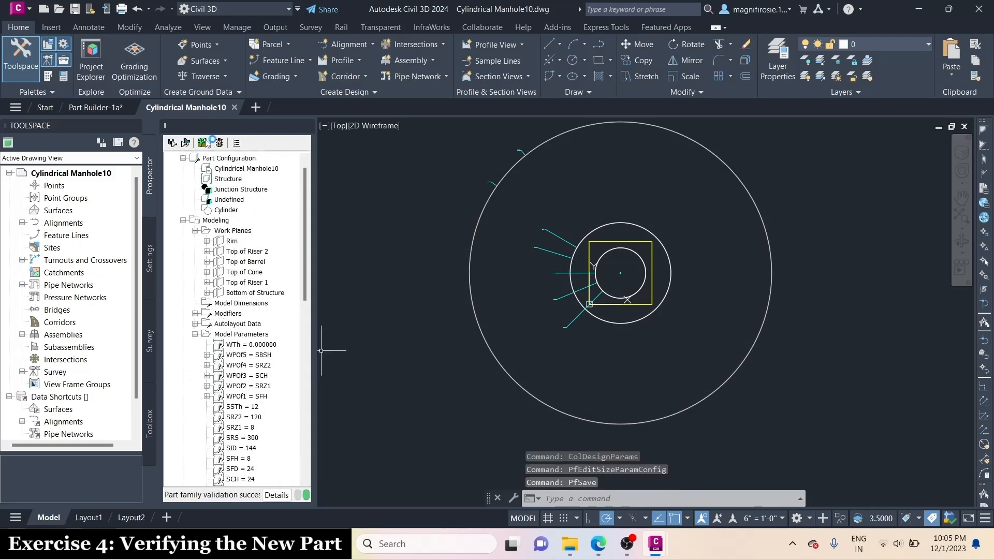